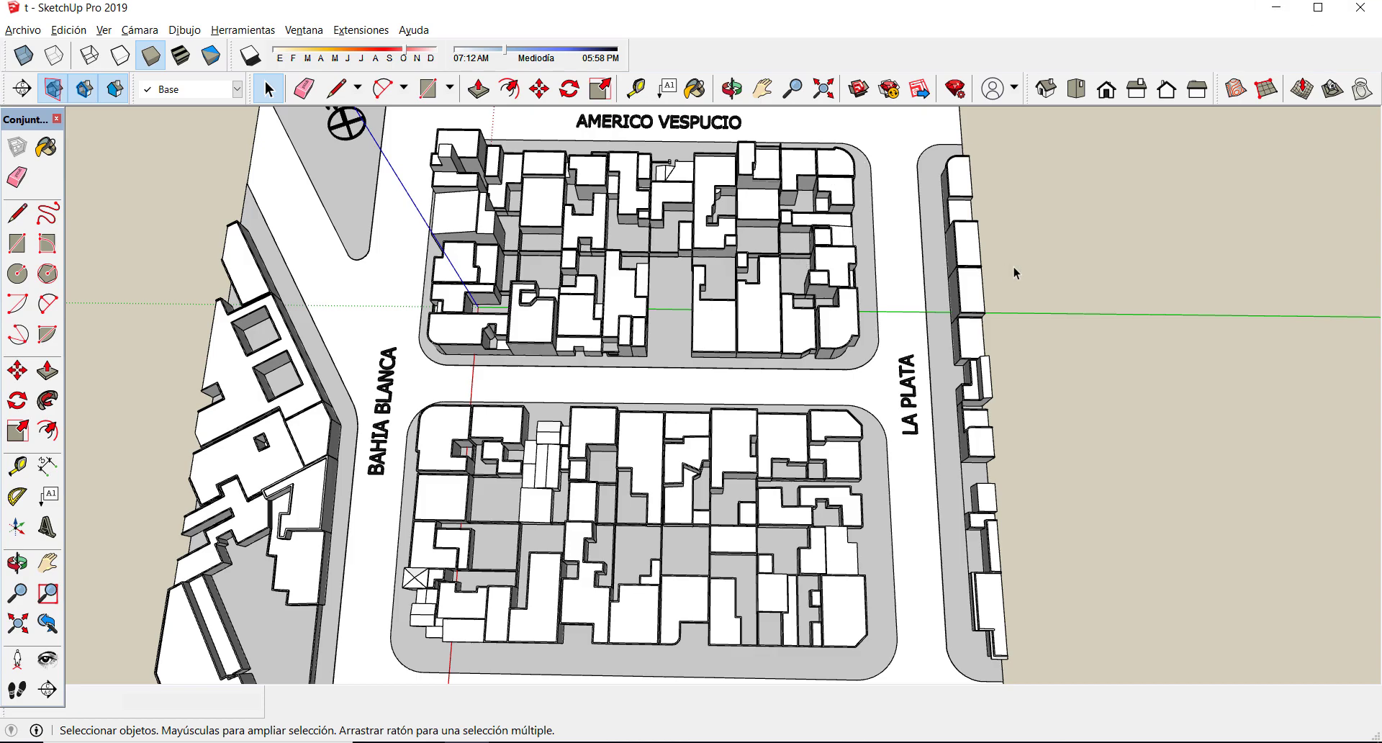
- Examine the city blocks and the empty lot between buildings in the block south of Americo Vespucio
middle_click_drag(1012, 328, 787, 328)
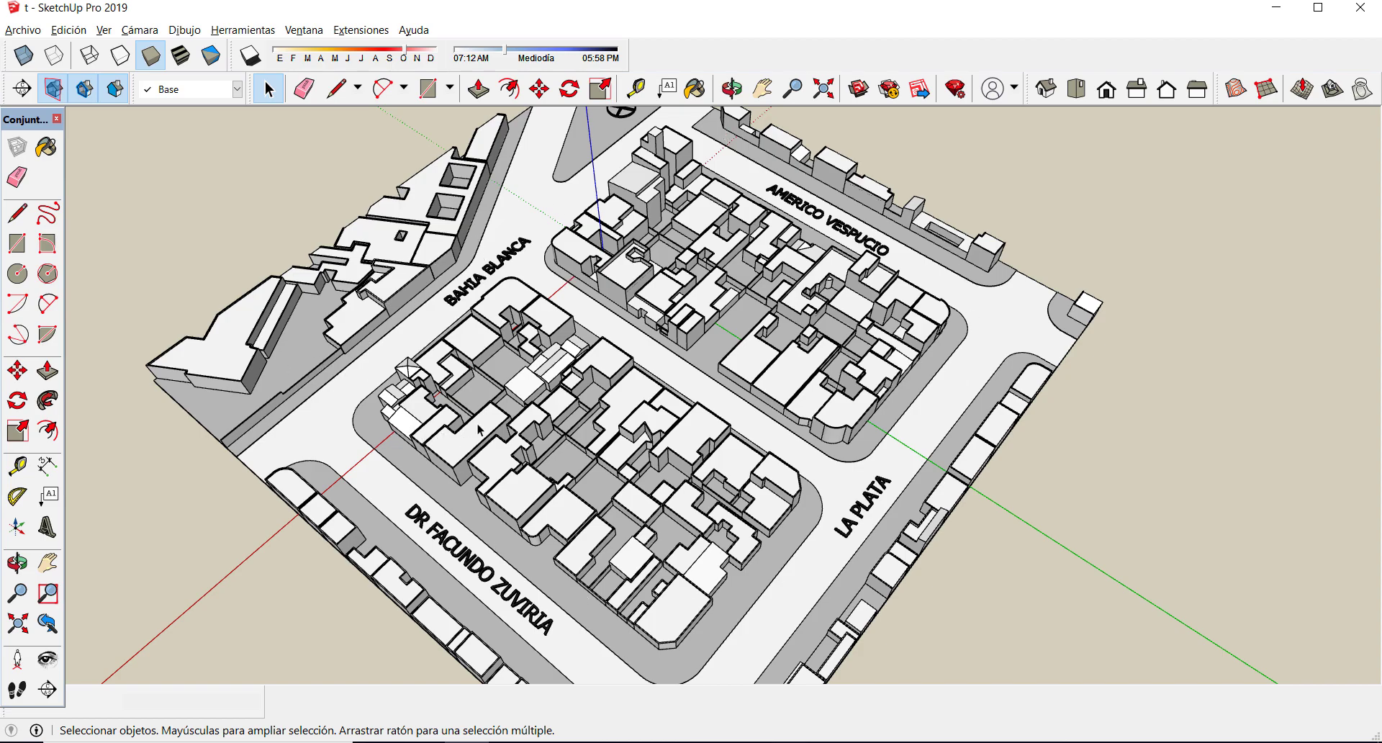
middle_click_drag(447, 408, 703, 281)
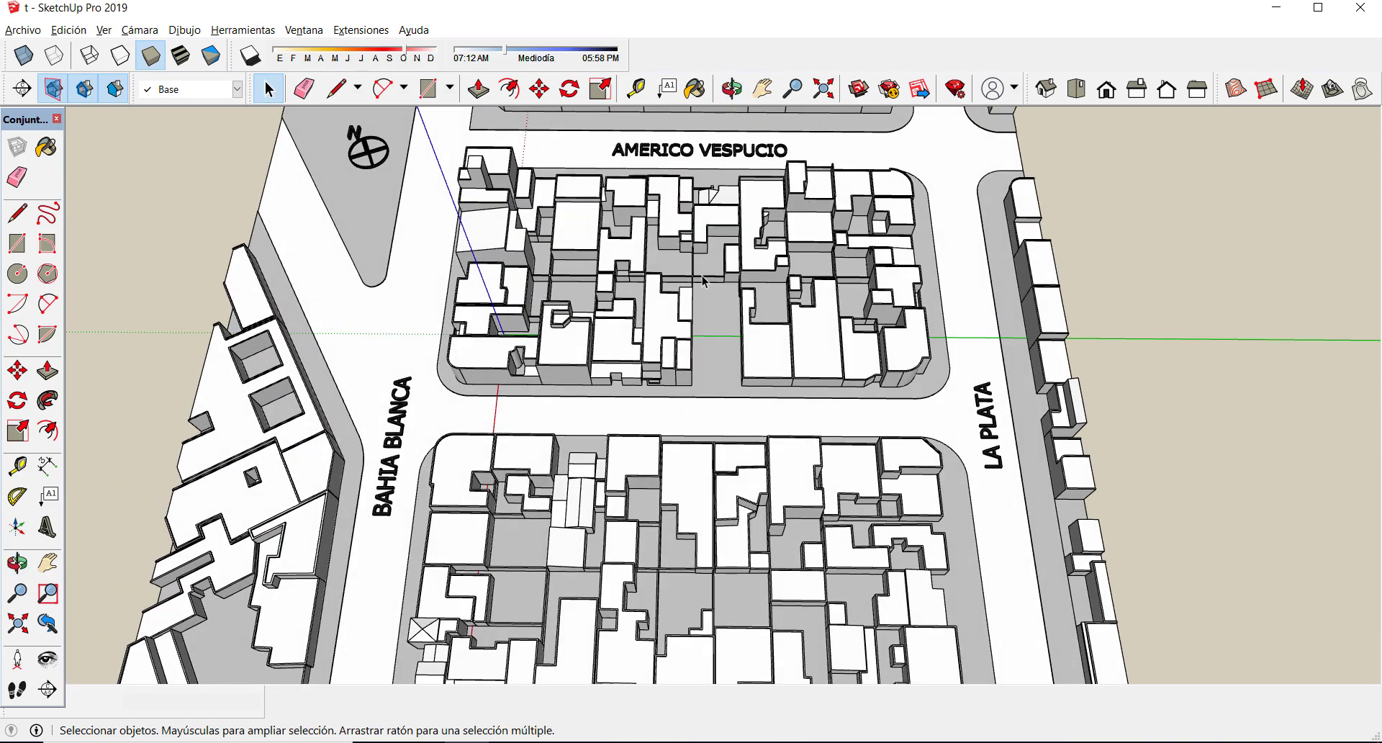
scroll(575, 249, "down", 2)
middle_click_drag(576, 248, 477, 261)
scroll(477, 261, "up", 2)
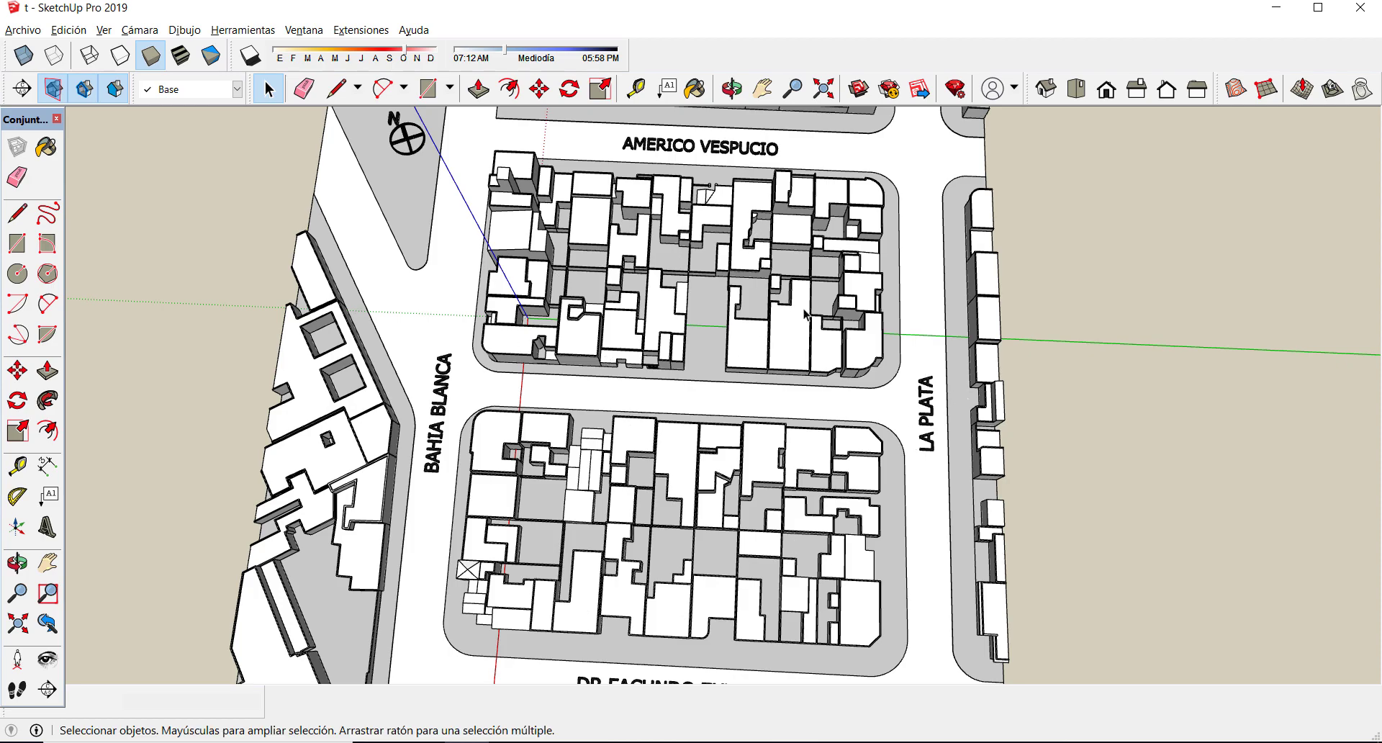
scroll(804, 314, "up", 1)
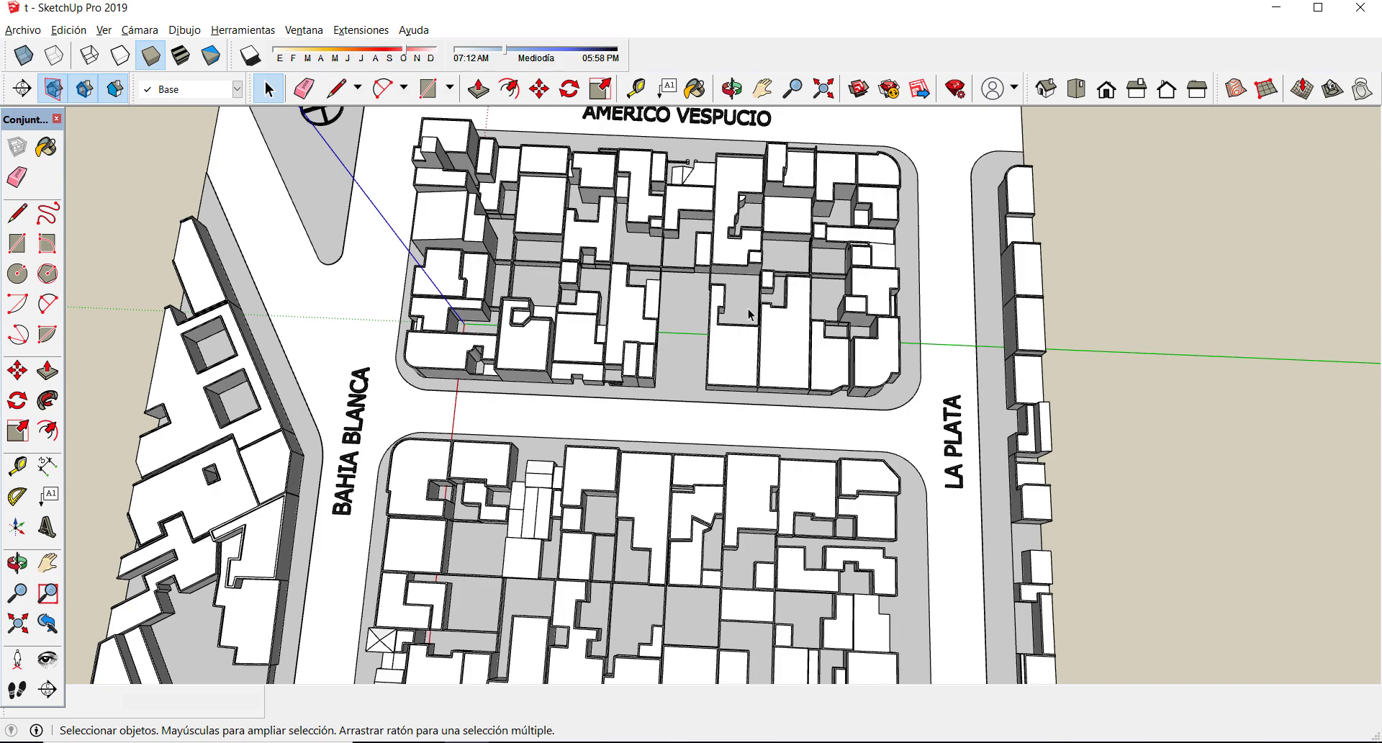
scroll(749, 309, "up", 2)
middle_click_drag(649, 400, 589, 318)
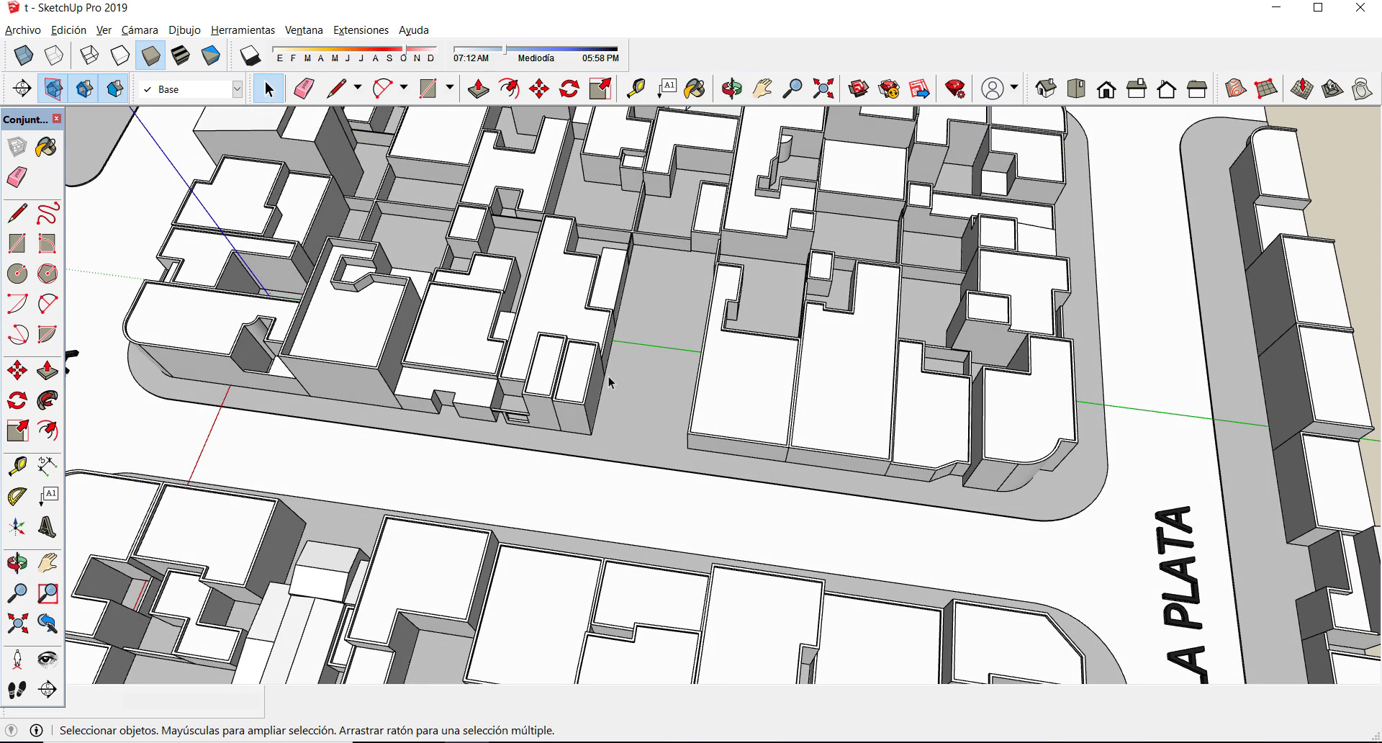
scroll(553, 249, "up", 1)
scroll(616, 243, "up", 1)
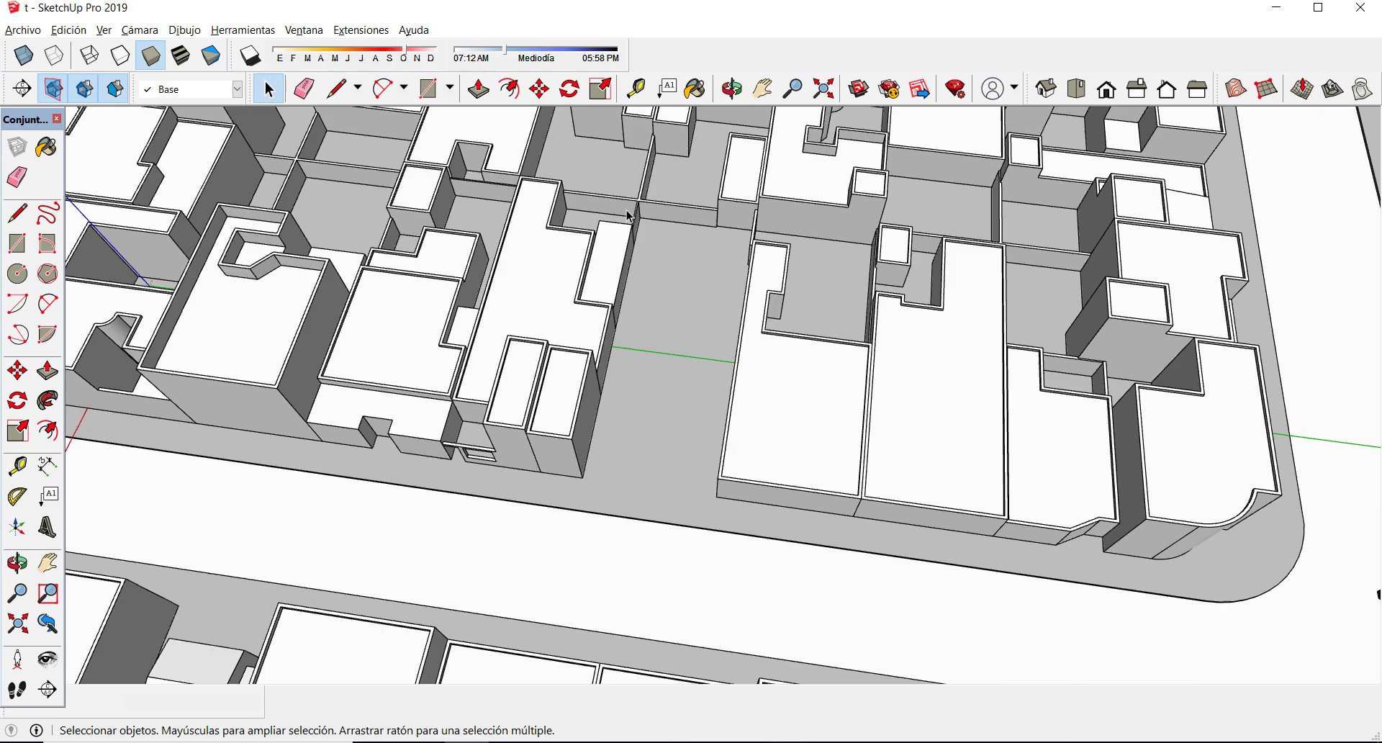
scroll(766, 438, "down", 5)
middle_click_drag(660, 305, 696, 273)
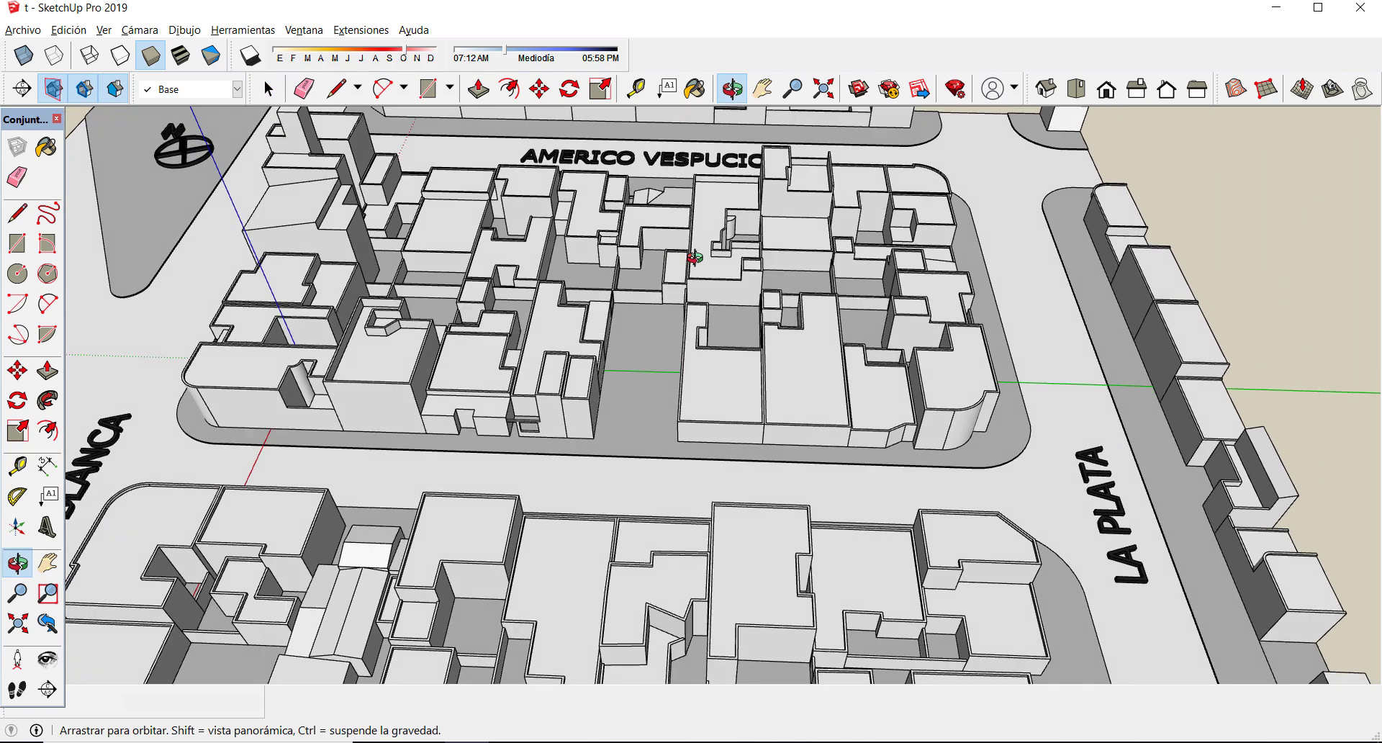
scroll(606, 286, "up", 4)
middle_click_drag(589, 288, 317, 387)
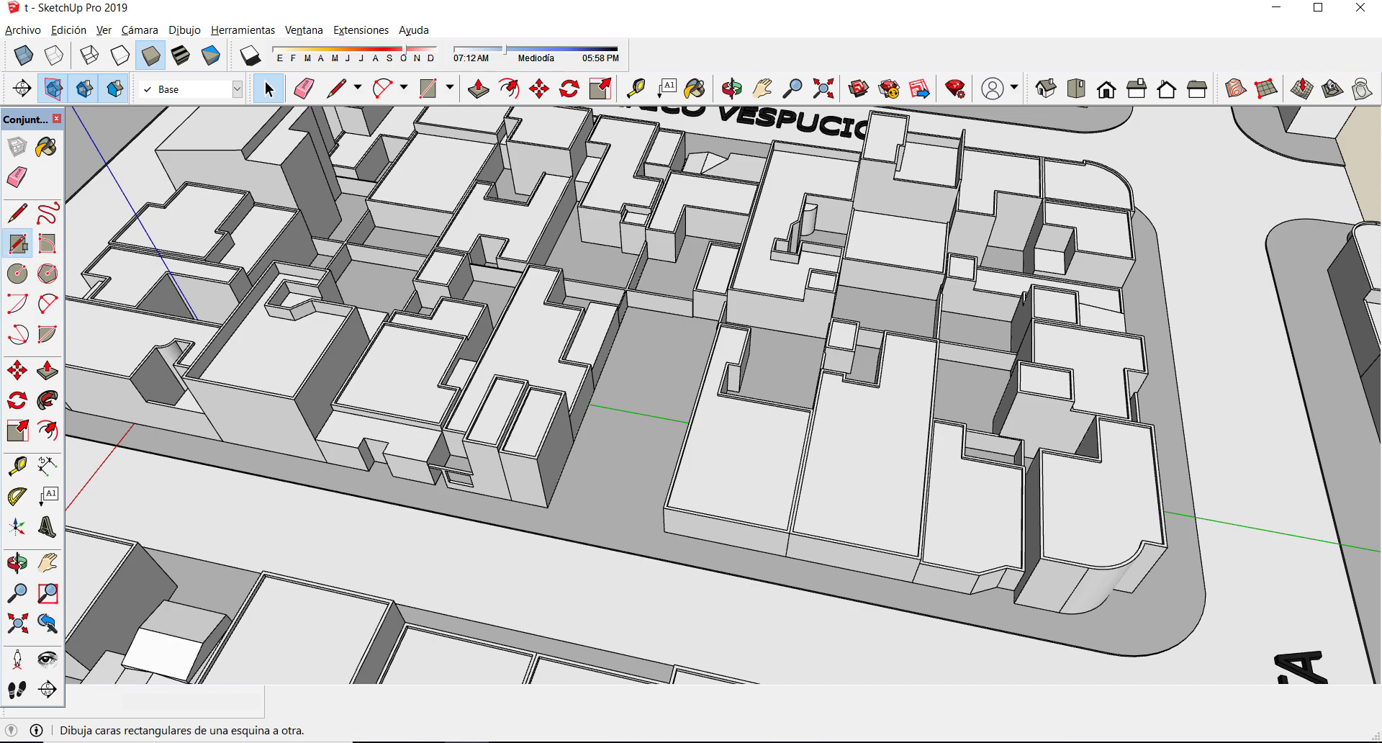
- Draw a rectangle of about 6.30 by 9.00 m across the street end of the empty lot
left_click(17, 243)
middle_click_drag(628, 477, 715, 511)
scroll(719, 575, "up", 5)
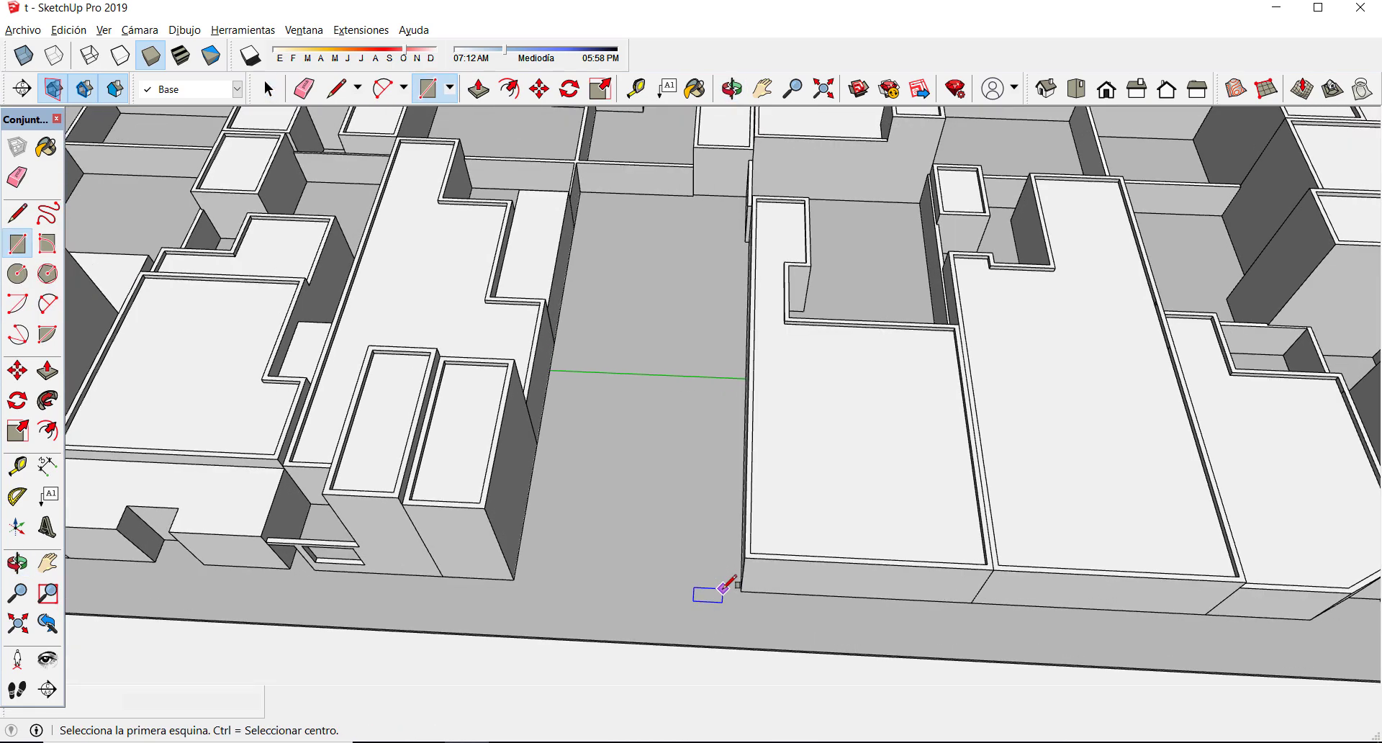
left_click(743, 587)
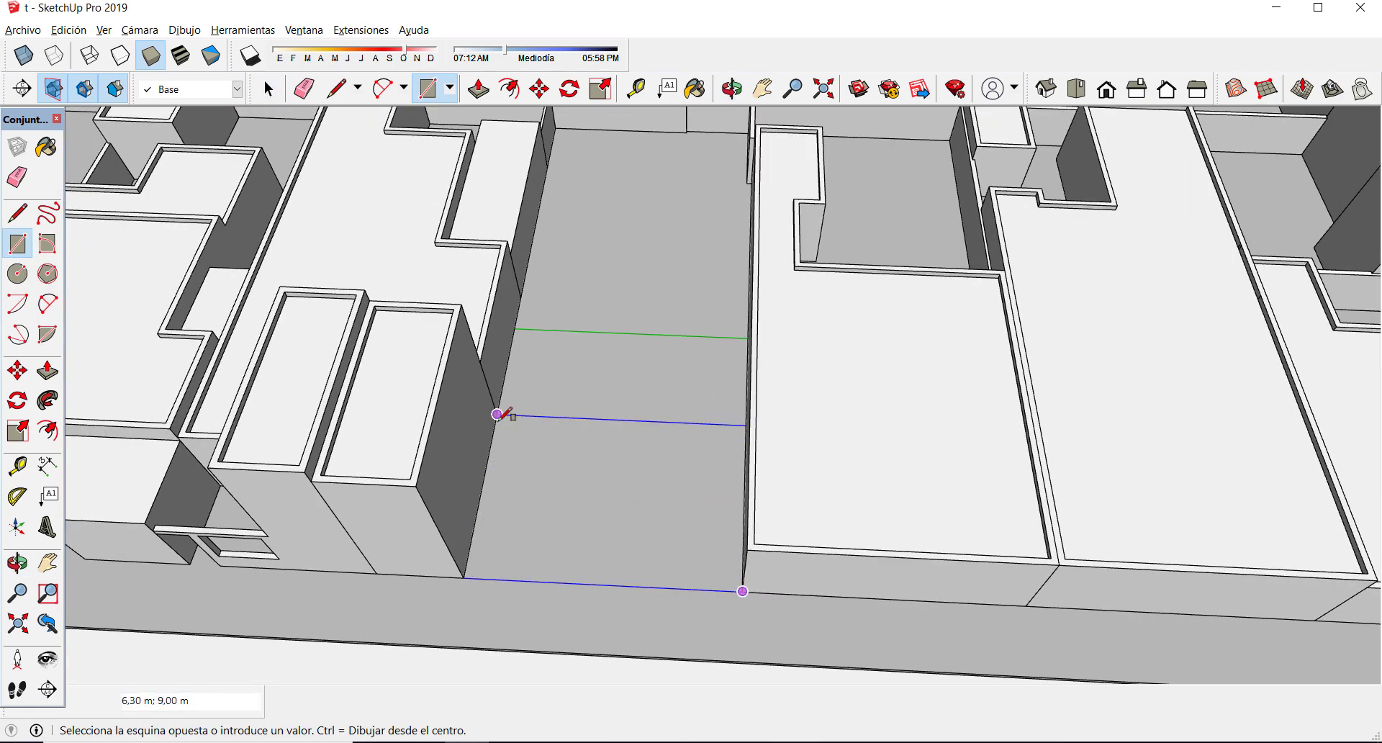
left_click(503, 416)
- Make the rectangle at the street end of the lot a group and open it for editing
scroll(581, 444, "down", 1)
left_click(552, 456)
middle_click_drag(581, 446, 534, 456)
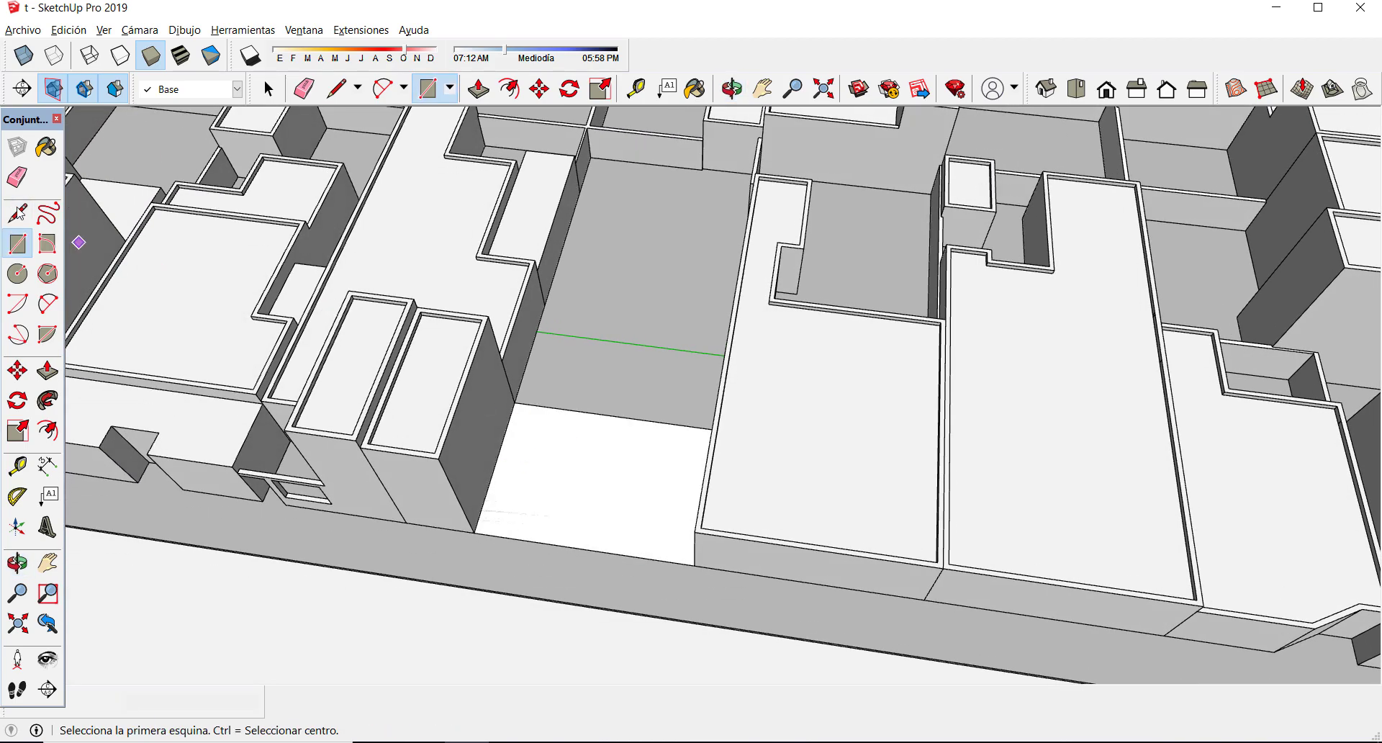
left_click(269, 89)
left_click(564, 474)
right_click(567, 475)
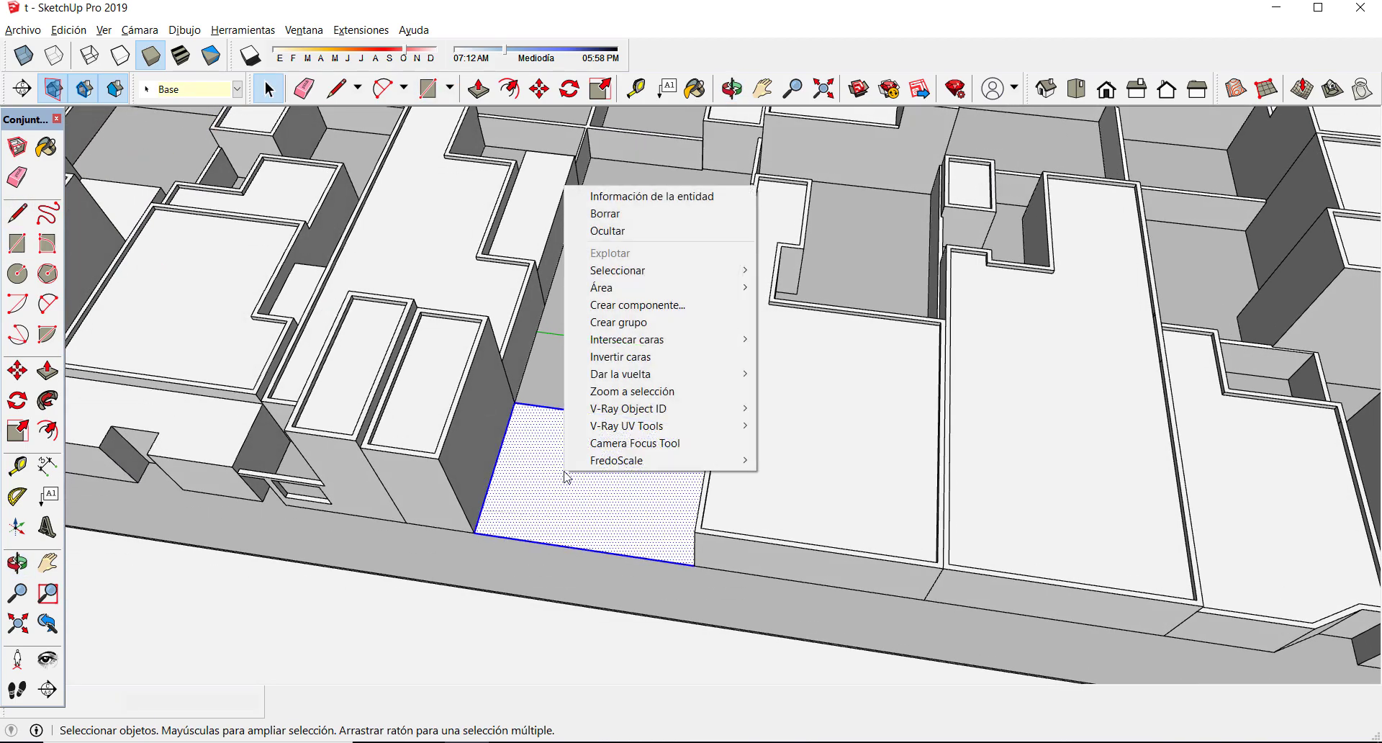
left_click(632, 322)
double_click(547, 495)
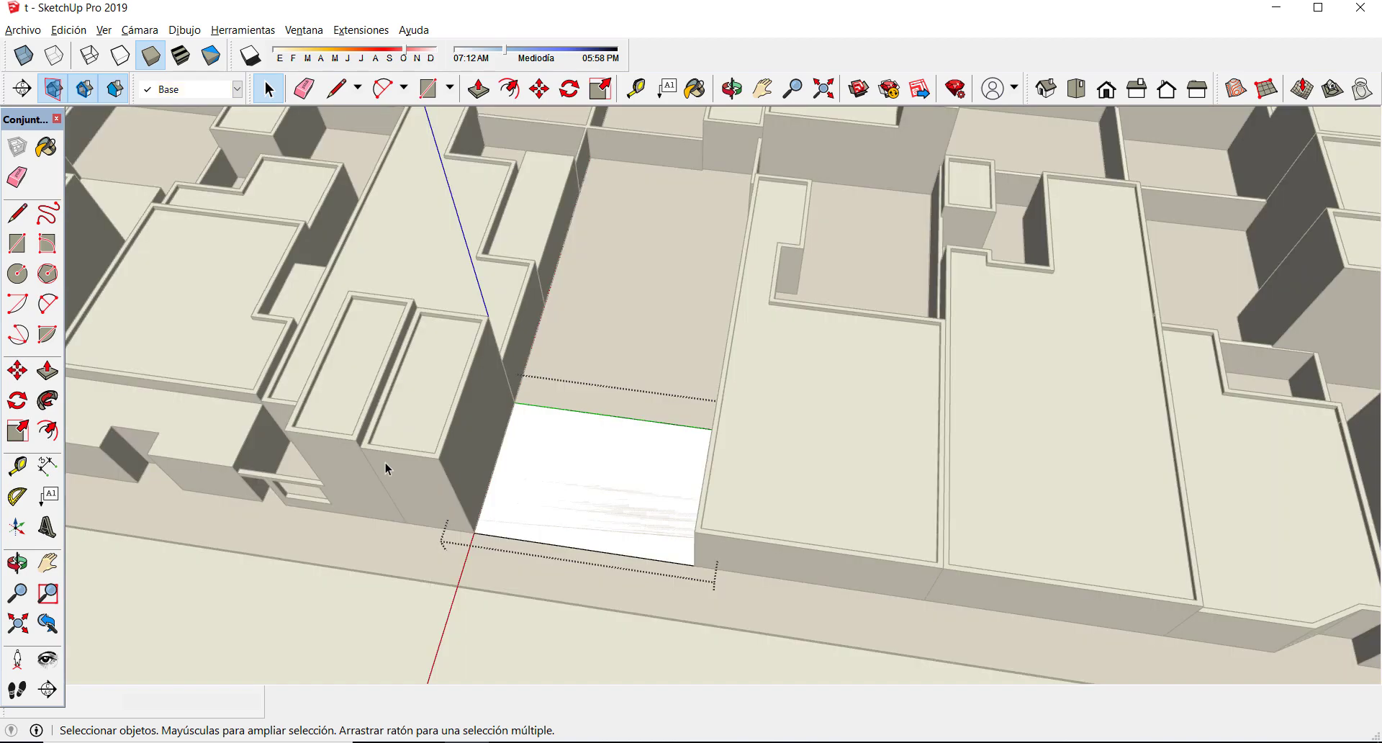
- Push/Pull the front rectangle up to the height of the adjoining building, and leave the group
left_click(47, 371)
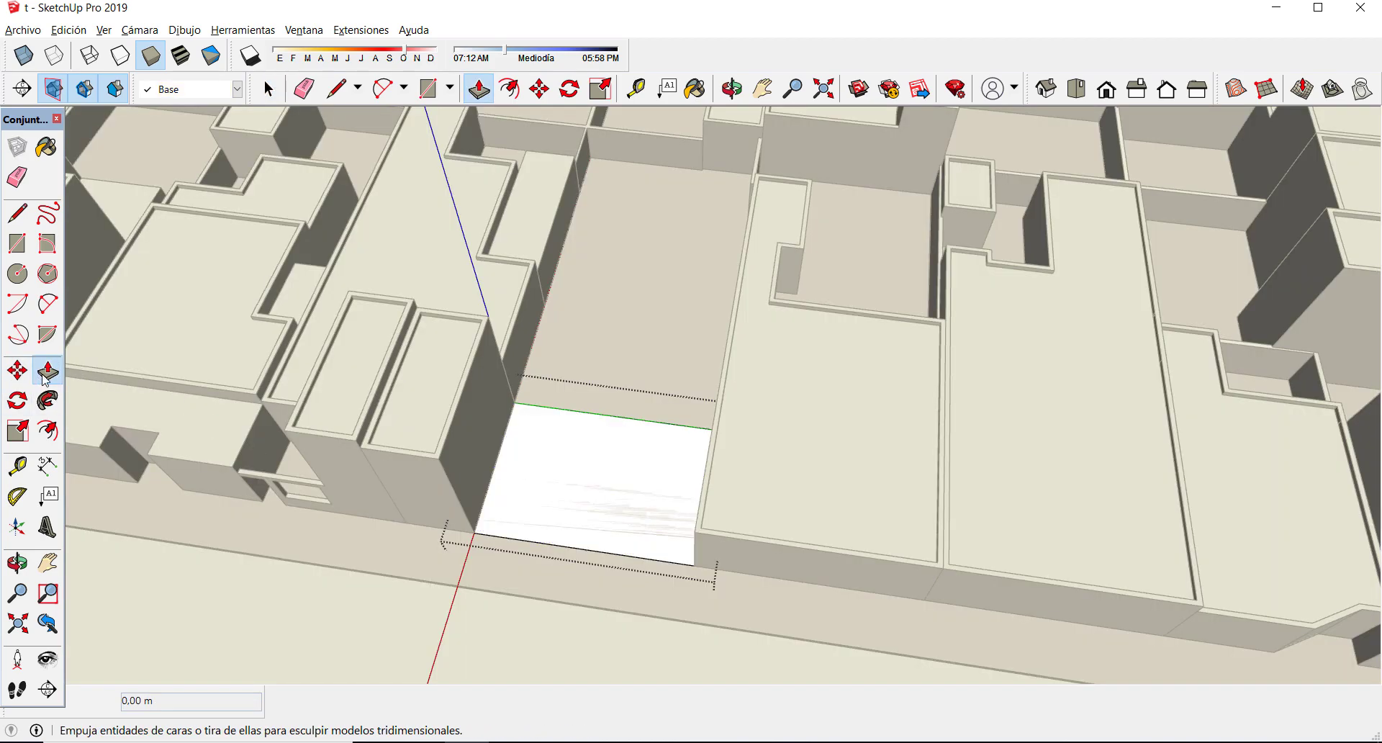
left_click(543, 495)
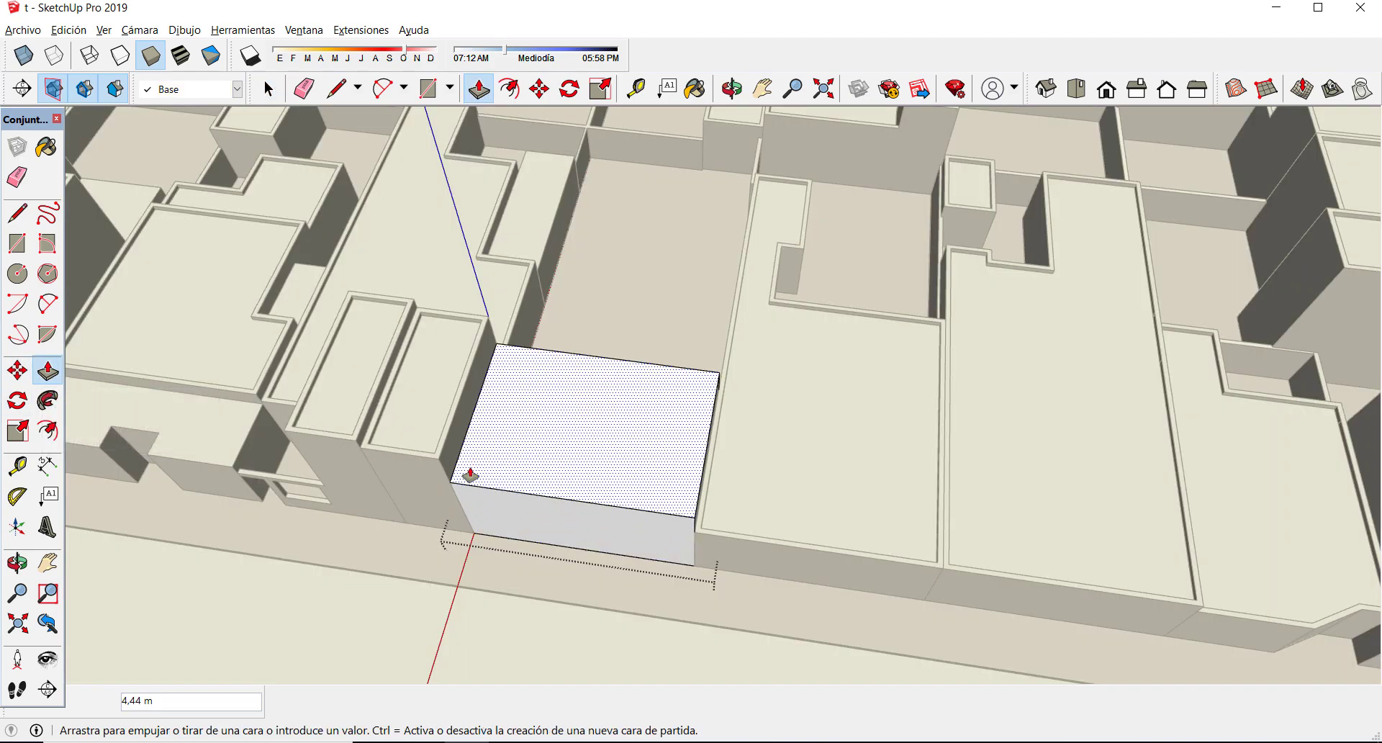
left_click(425, 464)
middle_click_drag(419, 484, 826, 345)
key("space")
left_click(823, 321)
- Draw a 5 by 9 m rectangle across the rear of the lot, starting from the side building's back corner
scroll(823, 321, "up", 2)
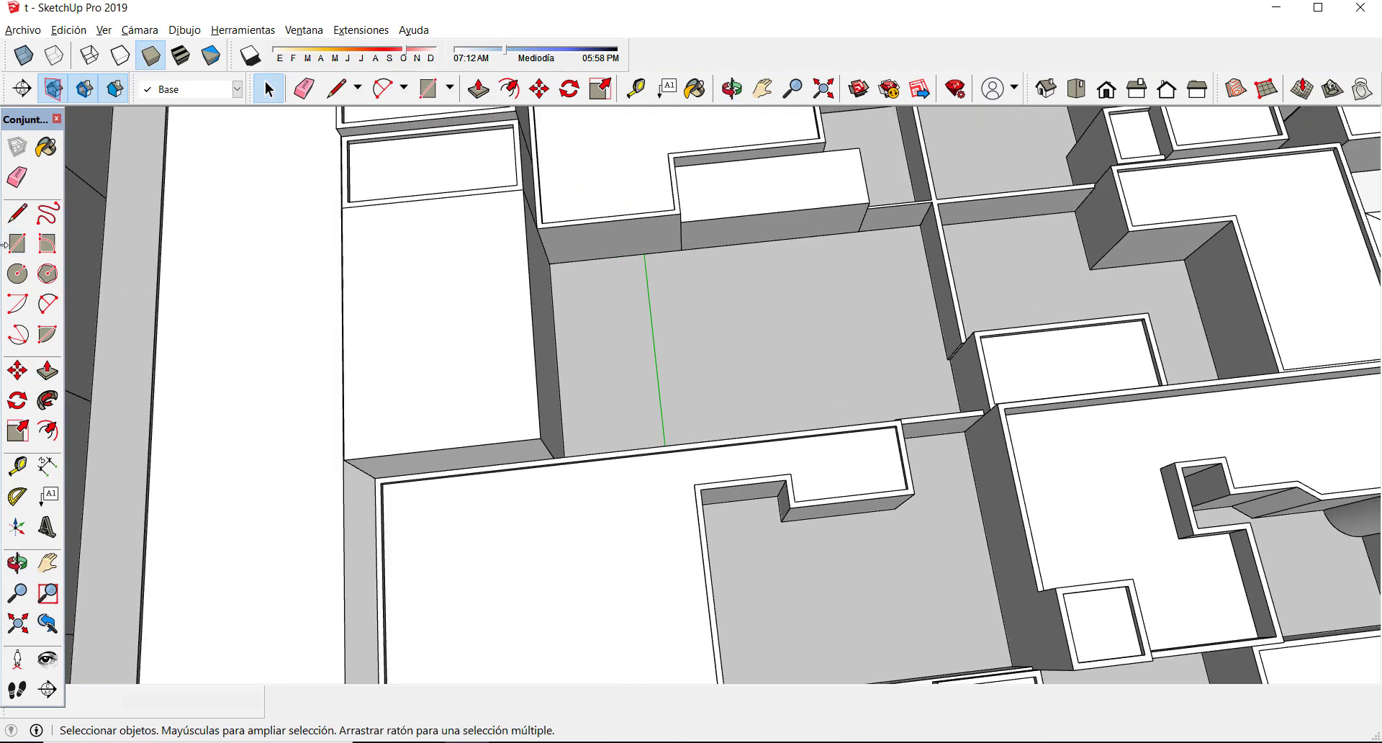
left_click(16, 246)
scroll(734, 299, "down", 1)
middle_click_drag(734, 299, 386, 401)
scroll(555, 309, "up", 2)
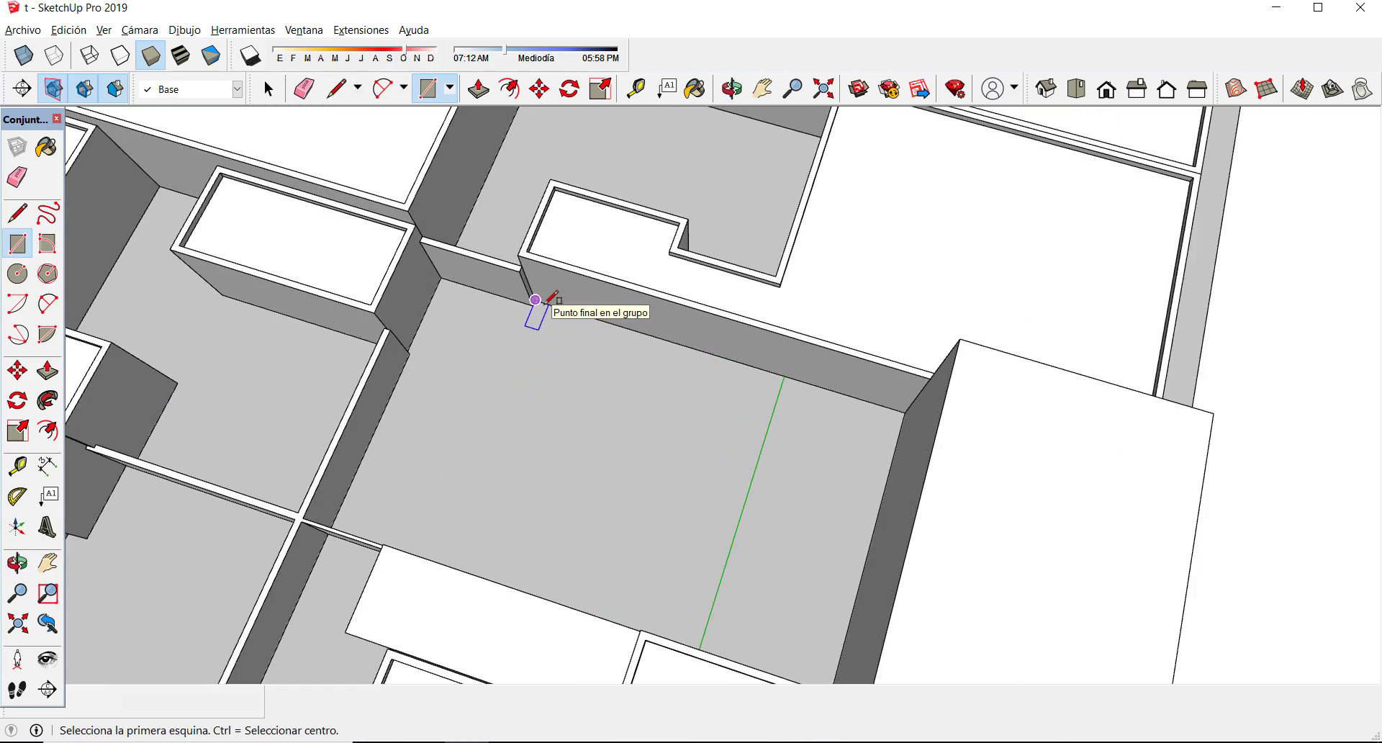
left_click(535, 299)
middle_click_drag(535, 300, 575, 342)
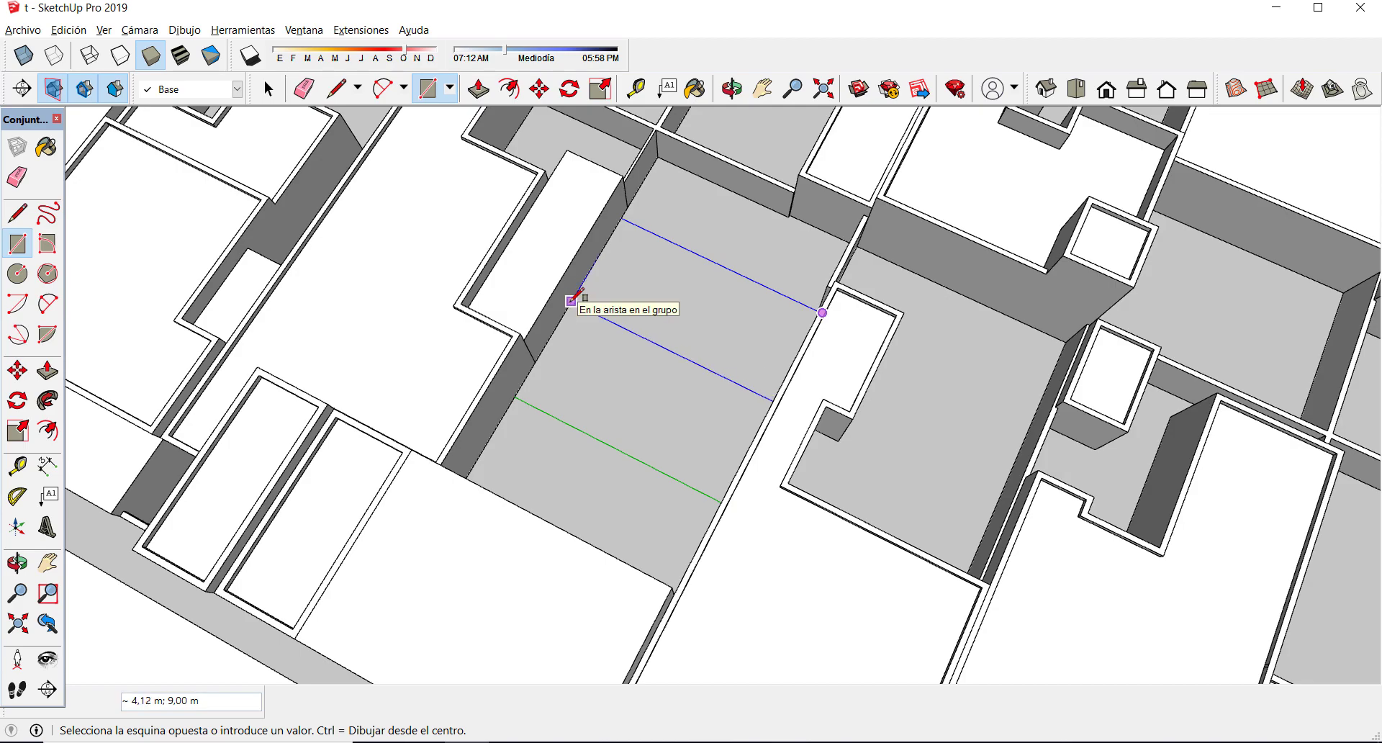
type("5;9")
key("Return")
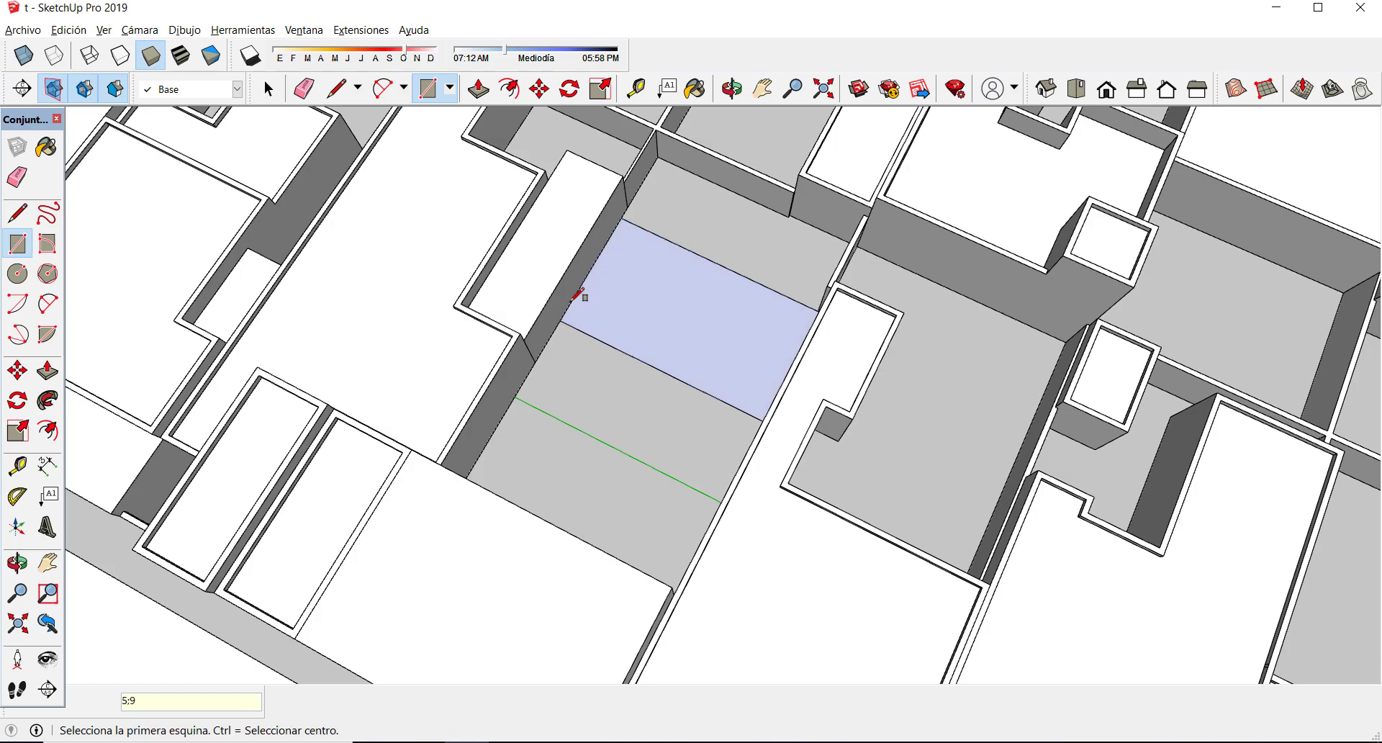
- Make the rear 5 by 9 m rectangle a group and open it for editing
left_click(269, 88)
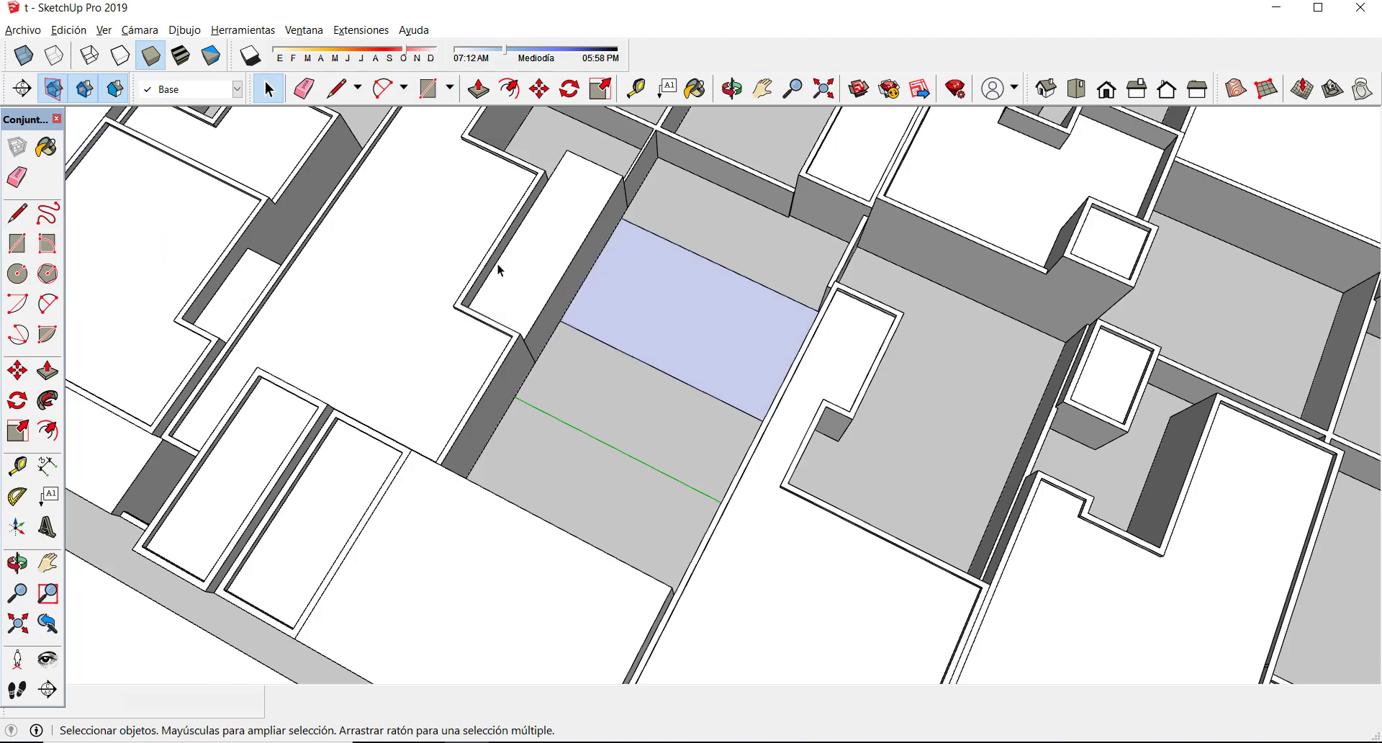
double_click(630, 309)
right_click(631, 310)
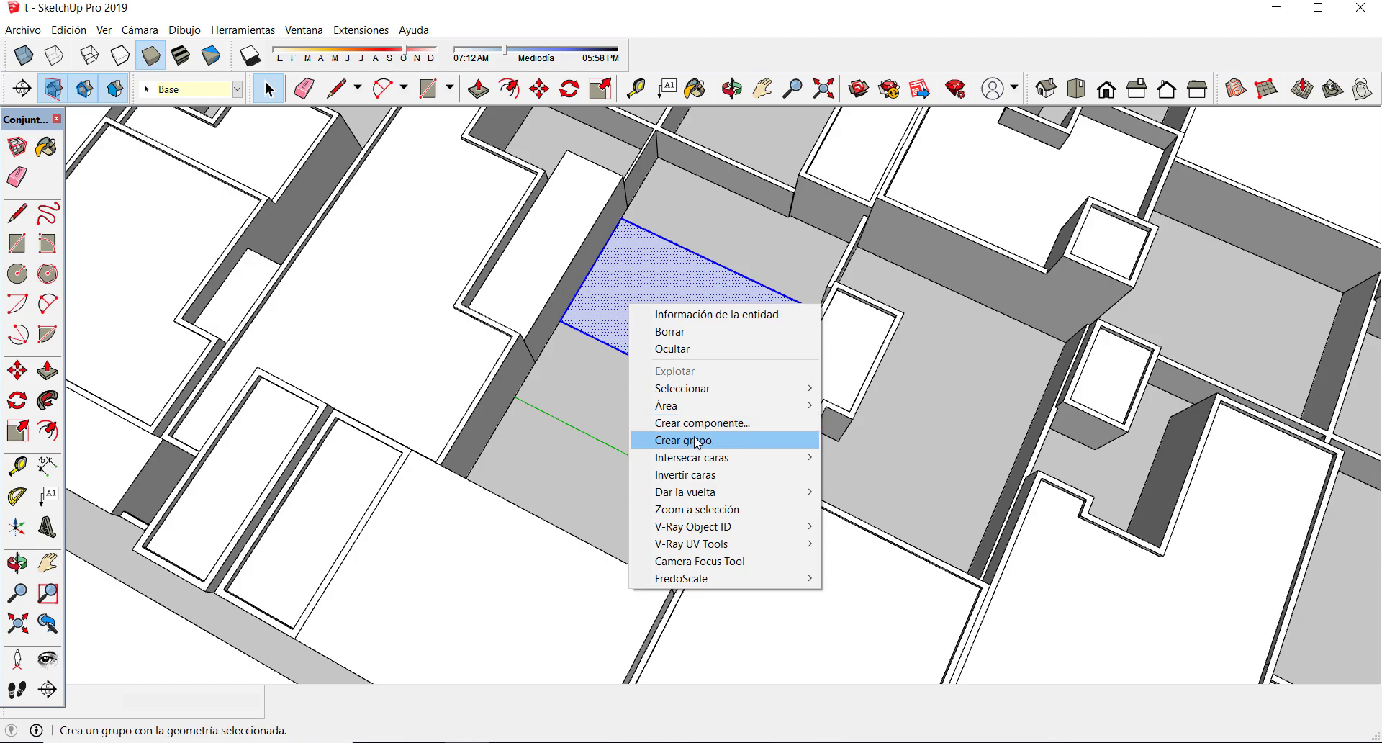
left_click(697, 441)
double_click(672, 309)
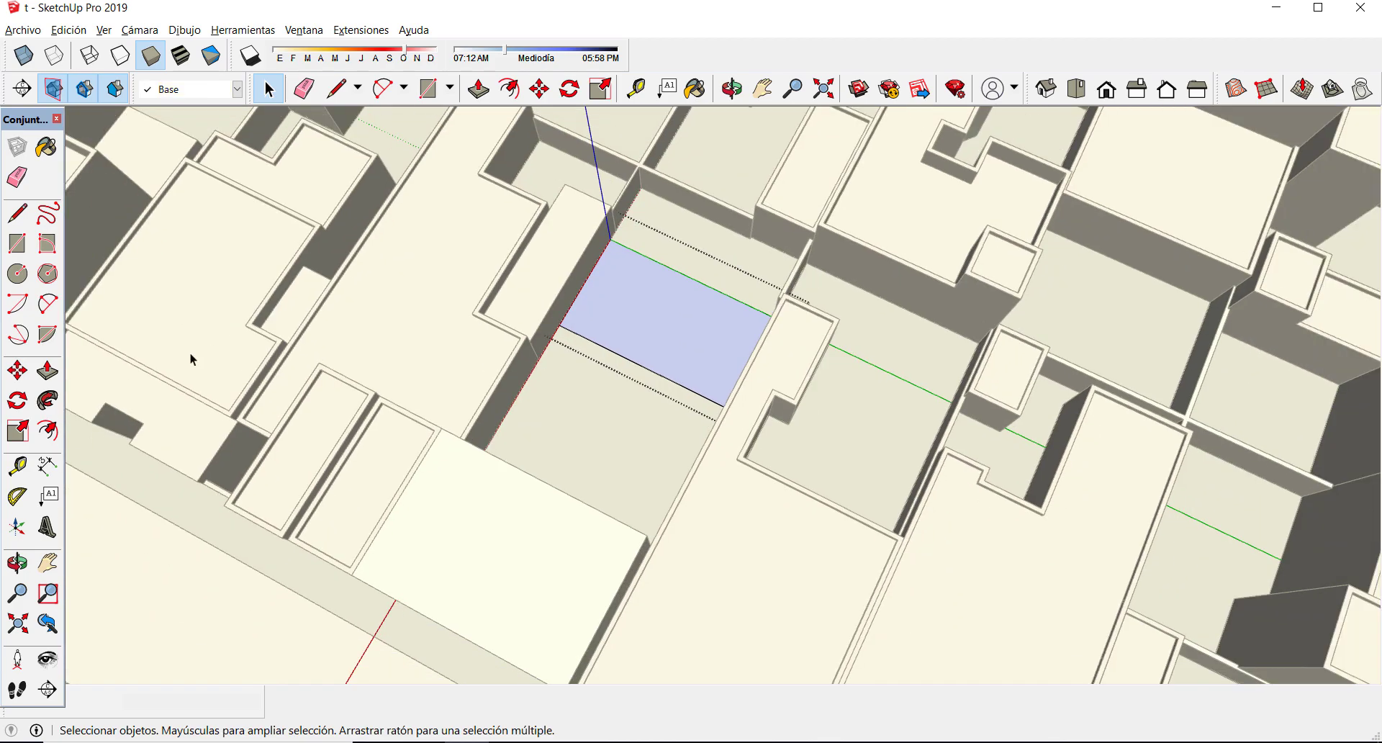
- Push/Pull the rear rectangle up 3.20 m to form the back volume of the lot
left_click(46, 373)
middle_click_drag(617, 299, 676, 333)
left_click(675, 333)
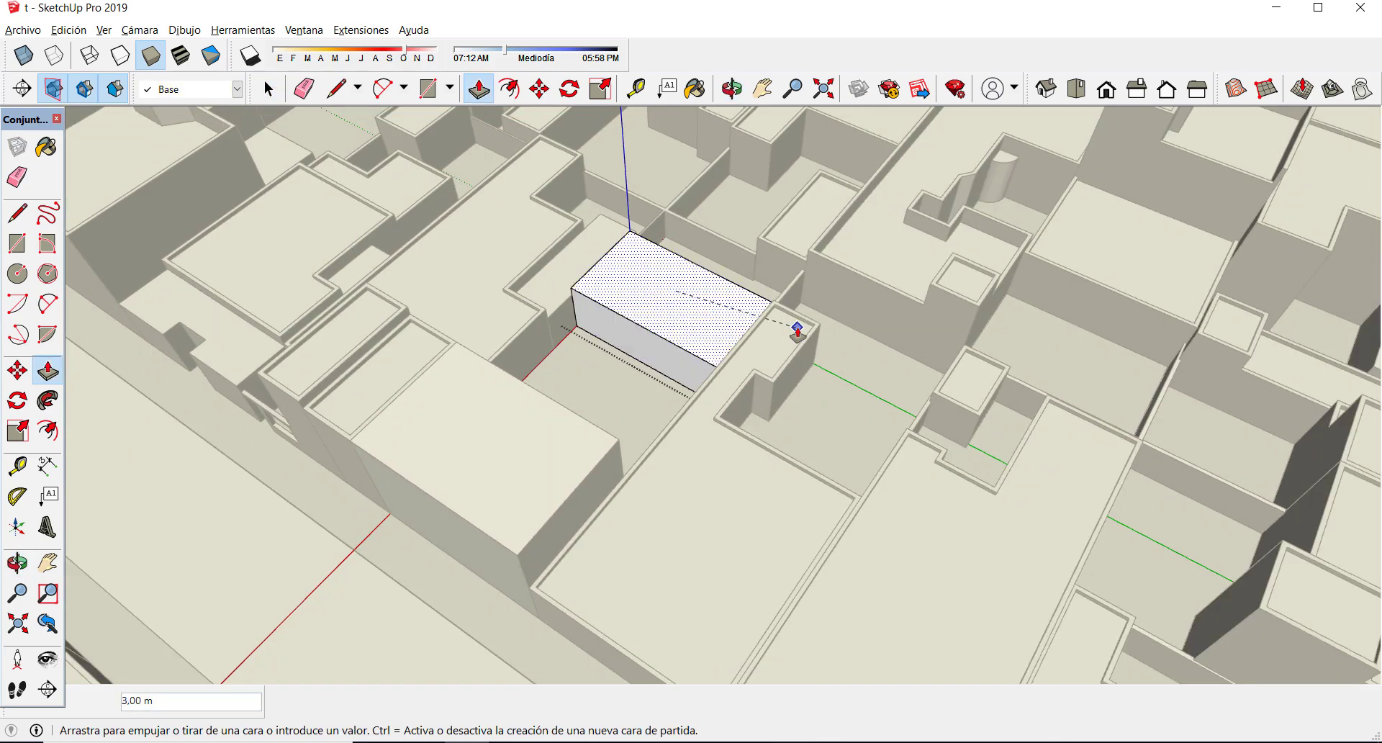
left_click(819, 325)
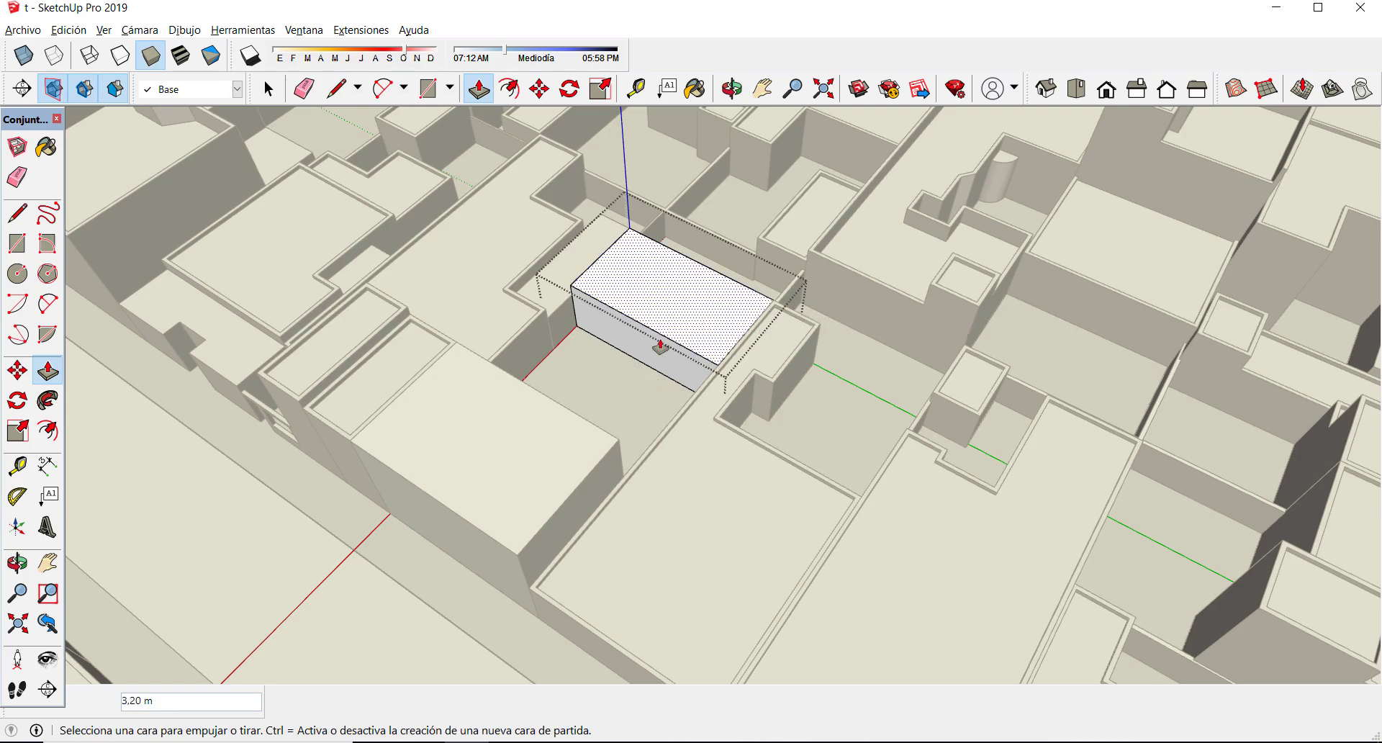
scroll(580, 379, "up", 3)
middle_click_drag(580, 379, 697, 410)
key("space")
- Draw a rectangle of about 7.44 by 4.50 m between the front and rear volumes, covering half the lot's width
key("r")
left_click(485, 265)
scroll(604, 412, "up", 2)
scroll(606, 413, "up", 1)
scroll(594, 364, "down", 1)
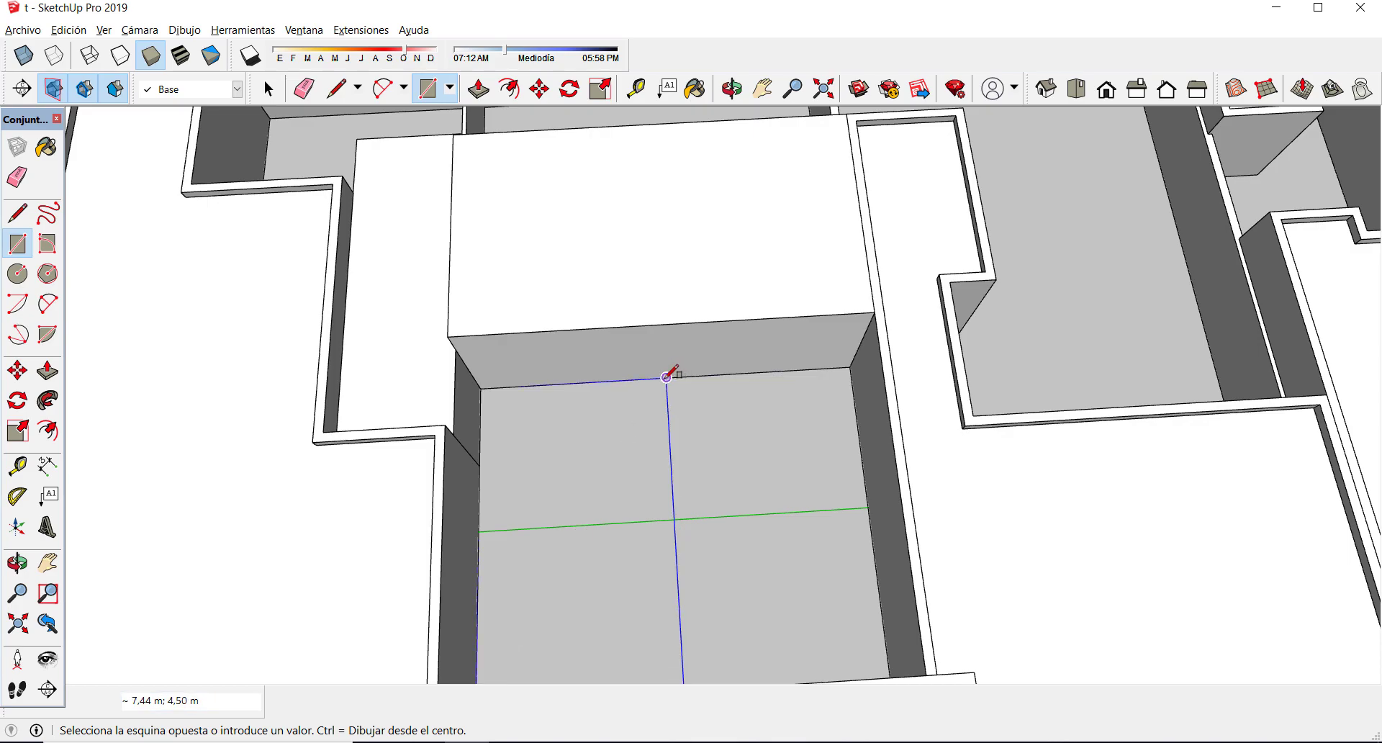
scroll(666, 376, "up", 2)
scroll(665, 377, "up", 3)
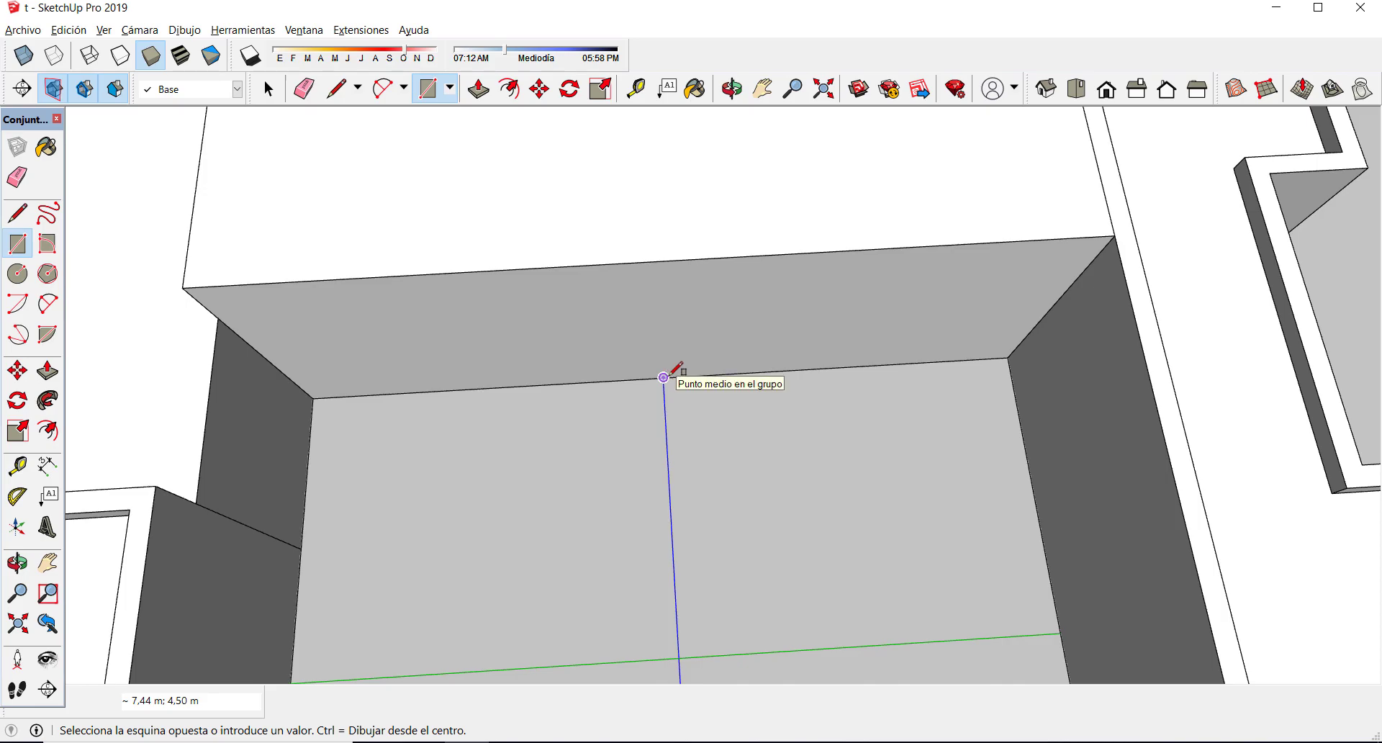
scroll(664, 376, "up", 2)
scroll(663, 377, "down", 3)
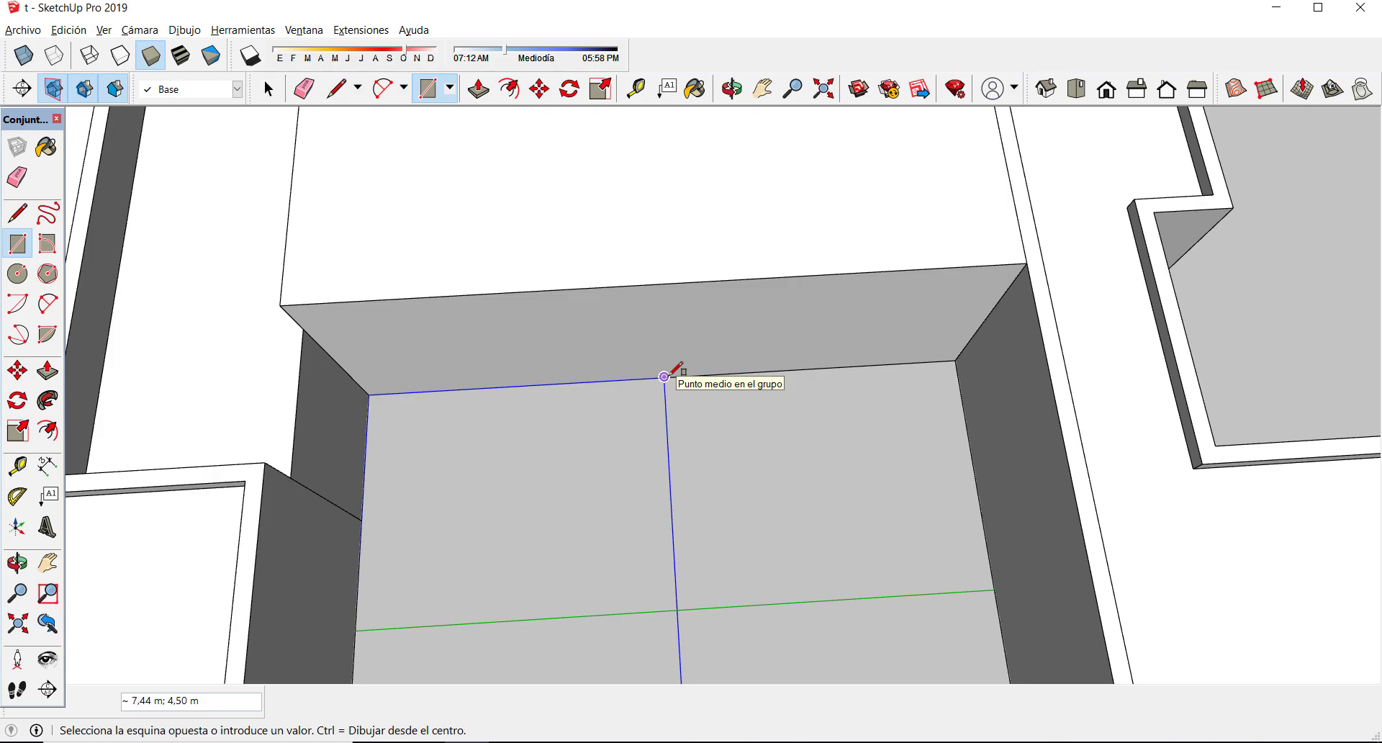
left_click(664, 376)
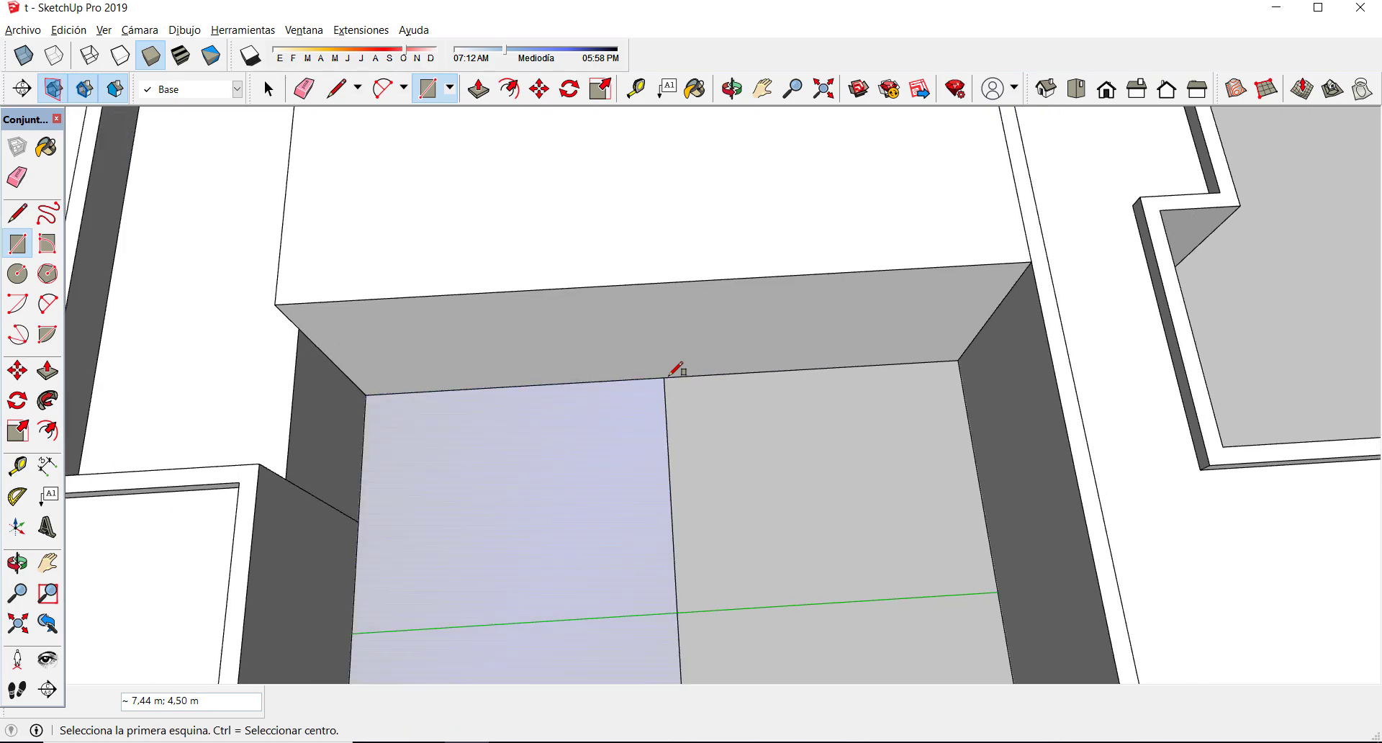
- Make the rectangle linking the front and rear volumes a group and open it for editing
scroll(664, 376, "down", 5)
middle_click_drag(663, 373, 6, 221)
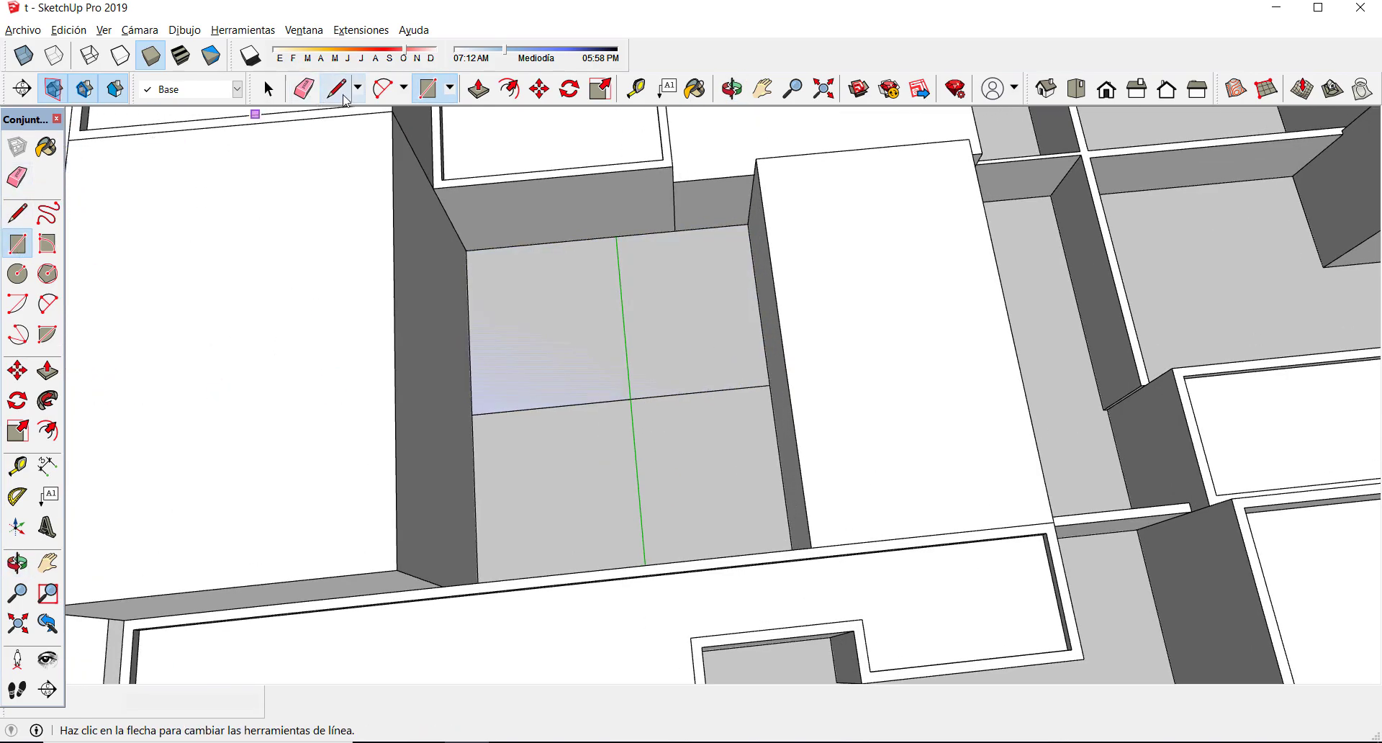
left_click(268, 88)
left_click(591, 368)
right_click(589, 364)
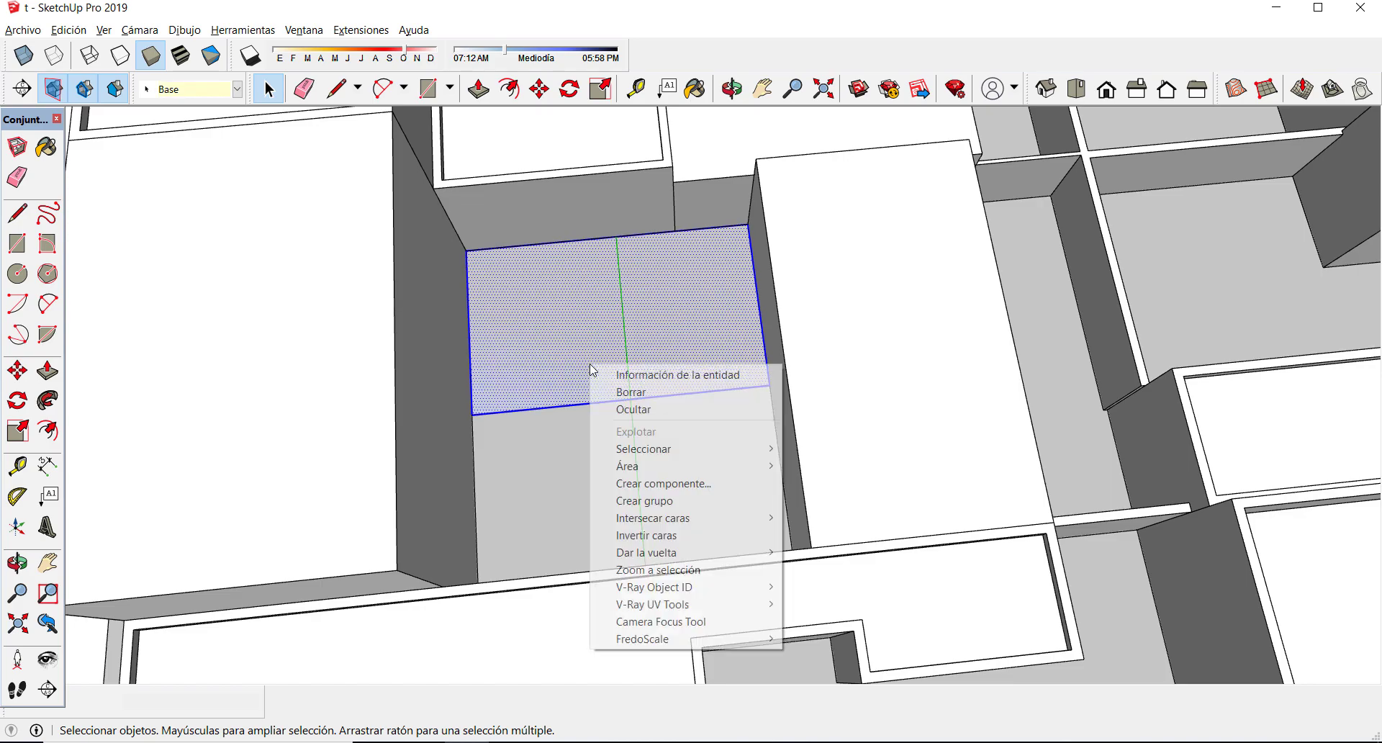
left_click(633, 499)
middle_click_drag(616, 468, 702, 288)
key("space")
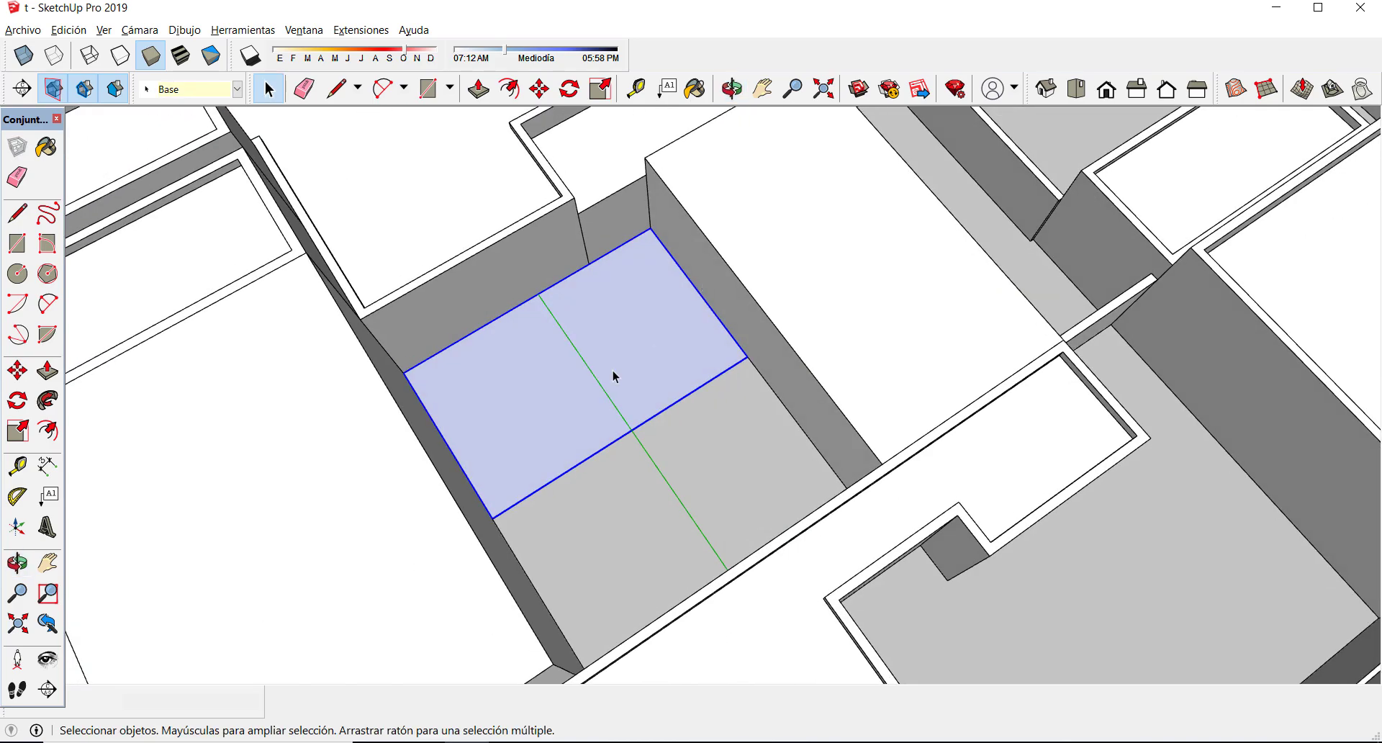
double_click(612, 369)
- Push/Pull the connecting rectangle up 3.20 m to form the middle volume, and end the command
left_click(48, 371)
left_click(598, 369)
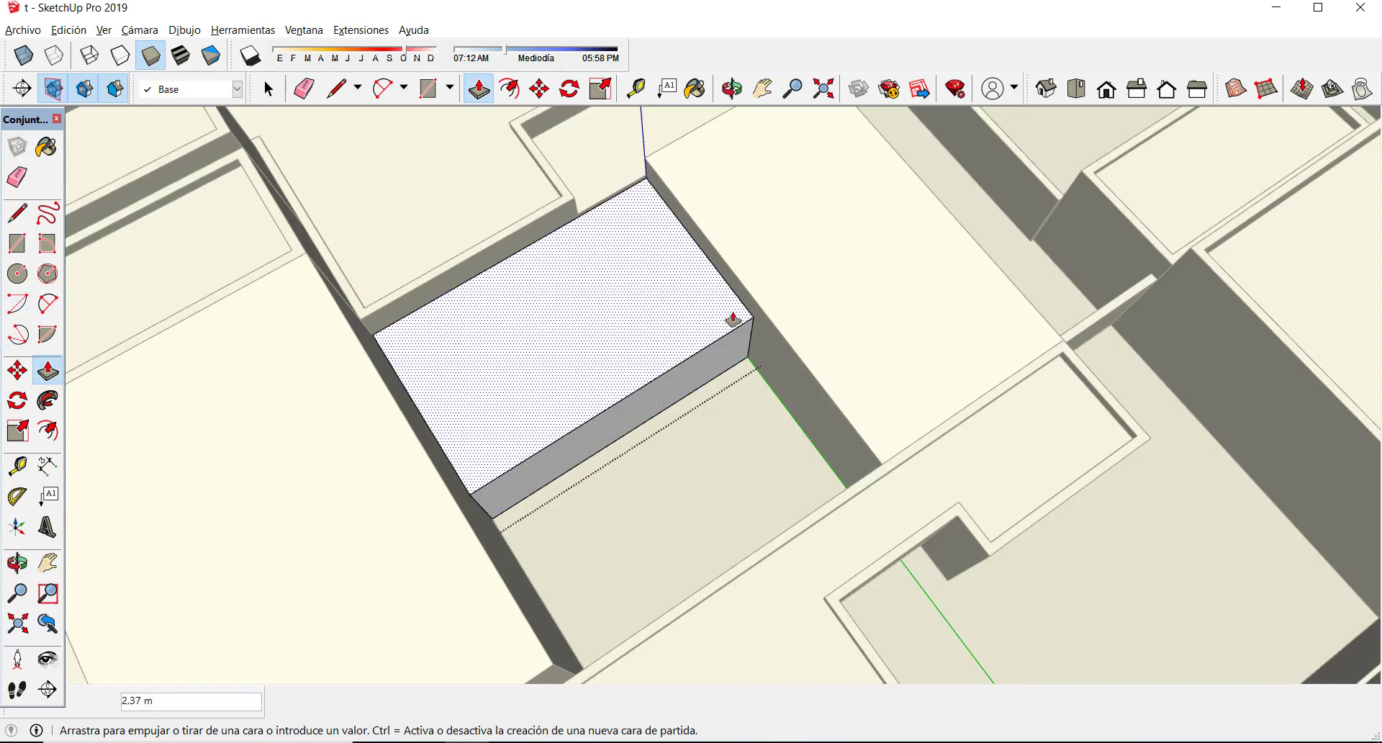
left_click(779, 305)
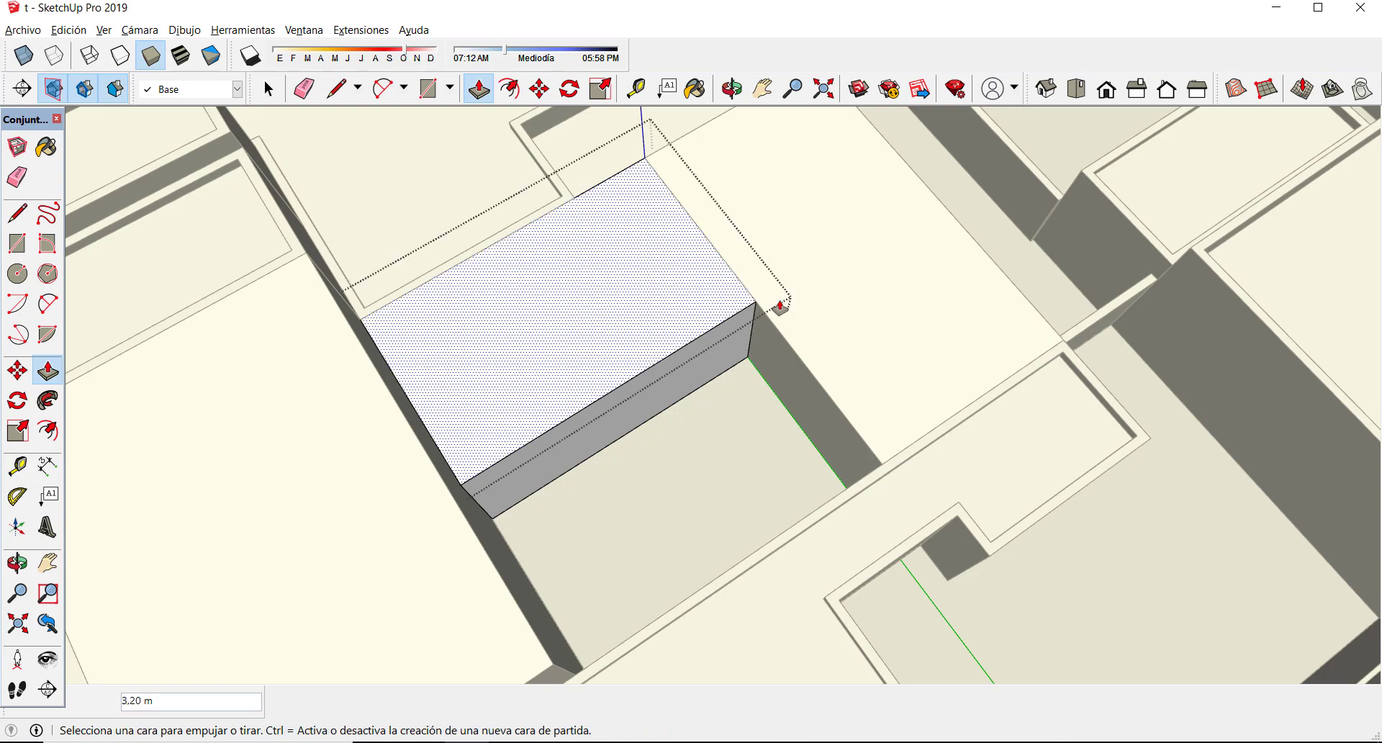
scroll(779, 305, "down", 3)
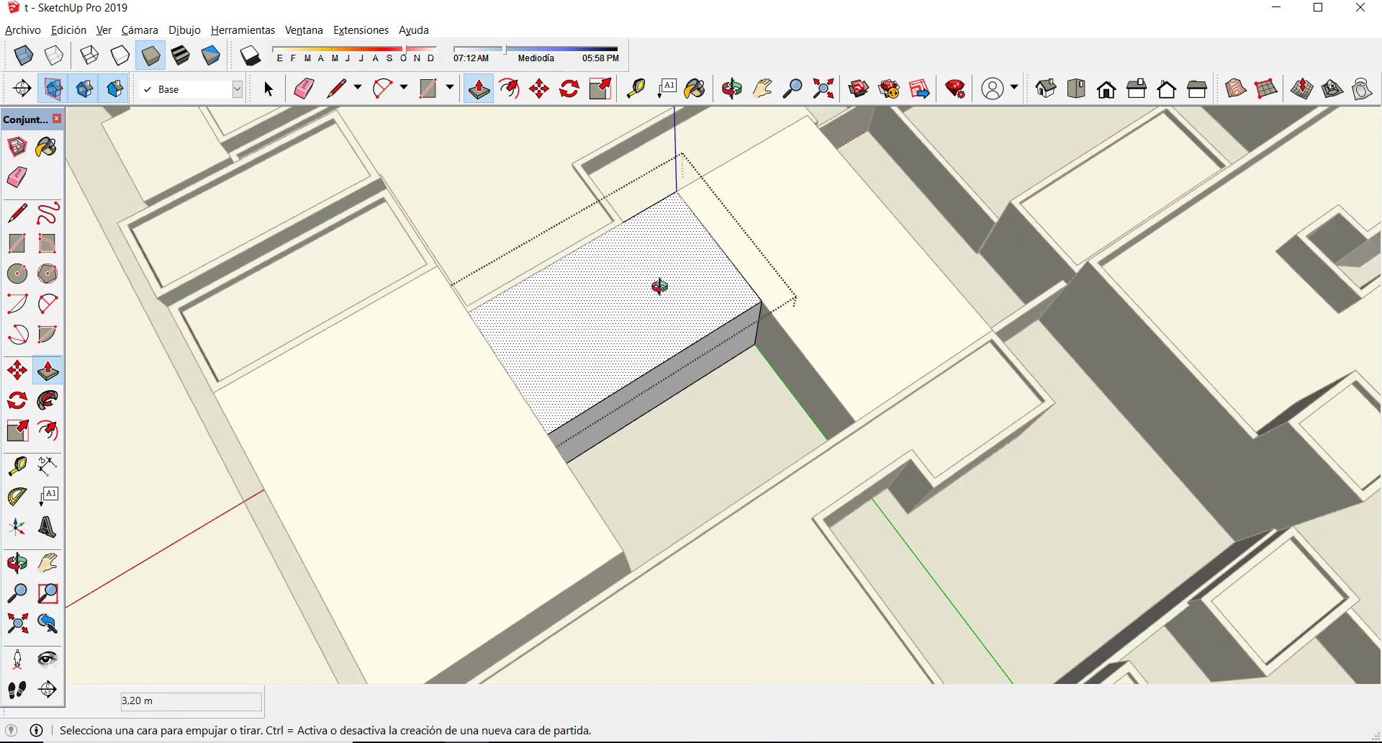
key("space")
middle_click_drag(617, 327, 848, 173)
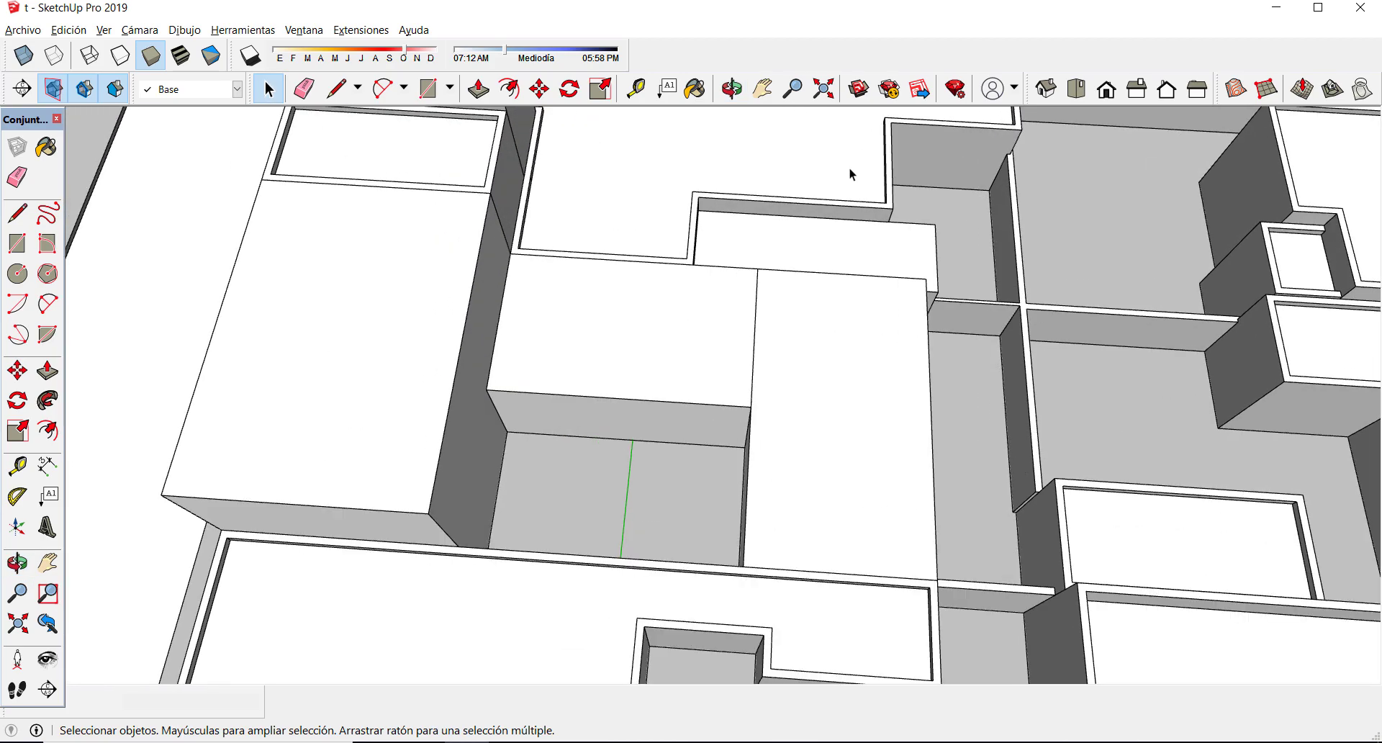
- Show the default tray beside the model
left_click(308, 32)
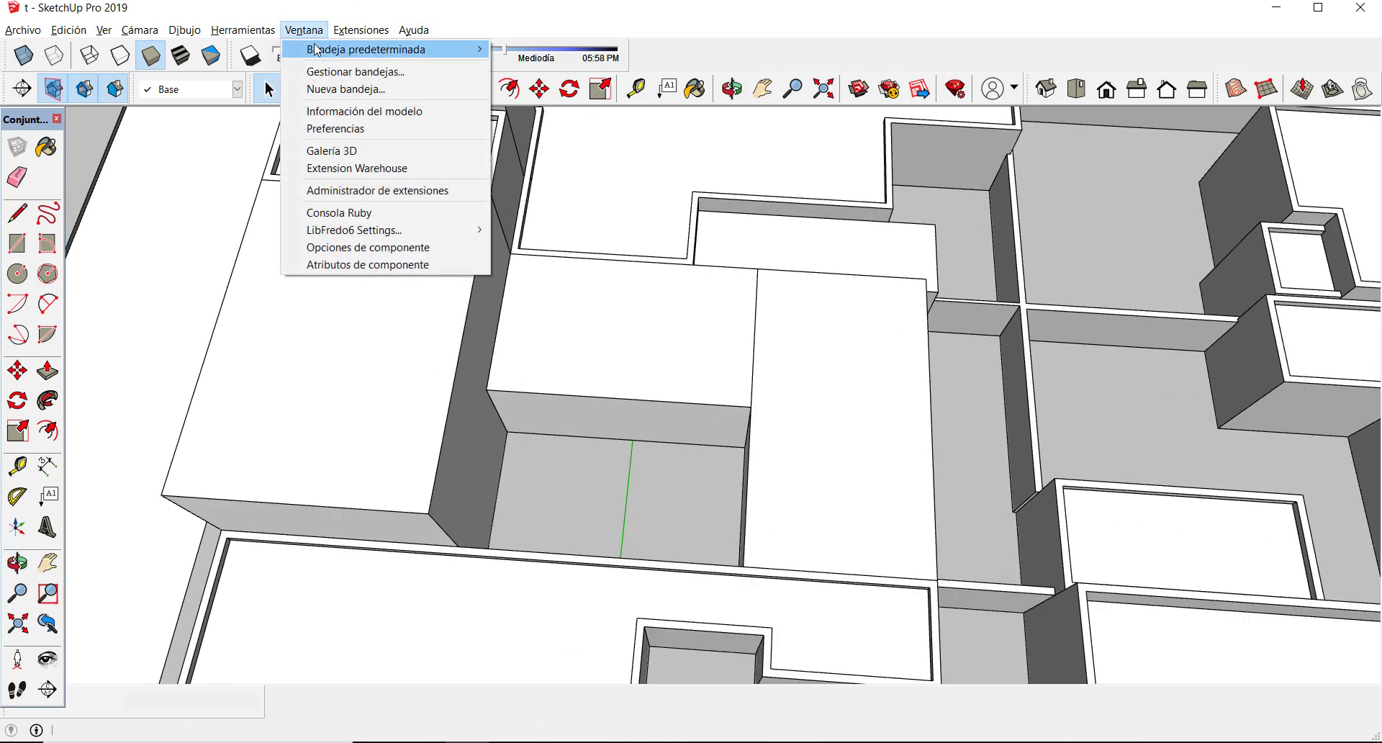
mouse_move(321, 52)
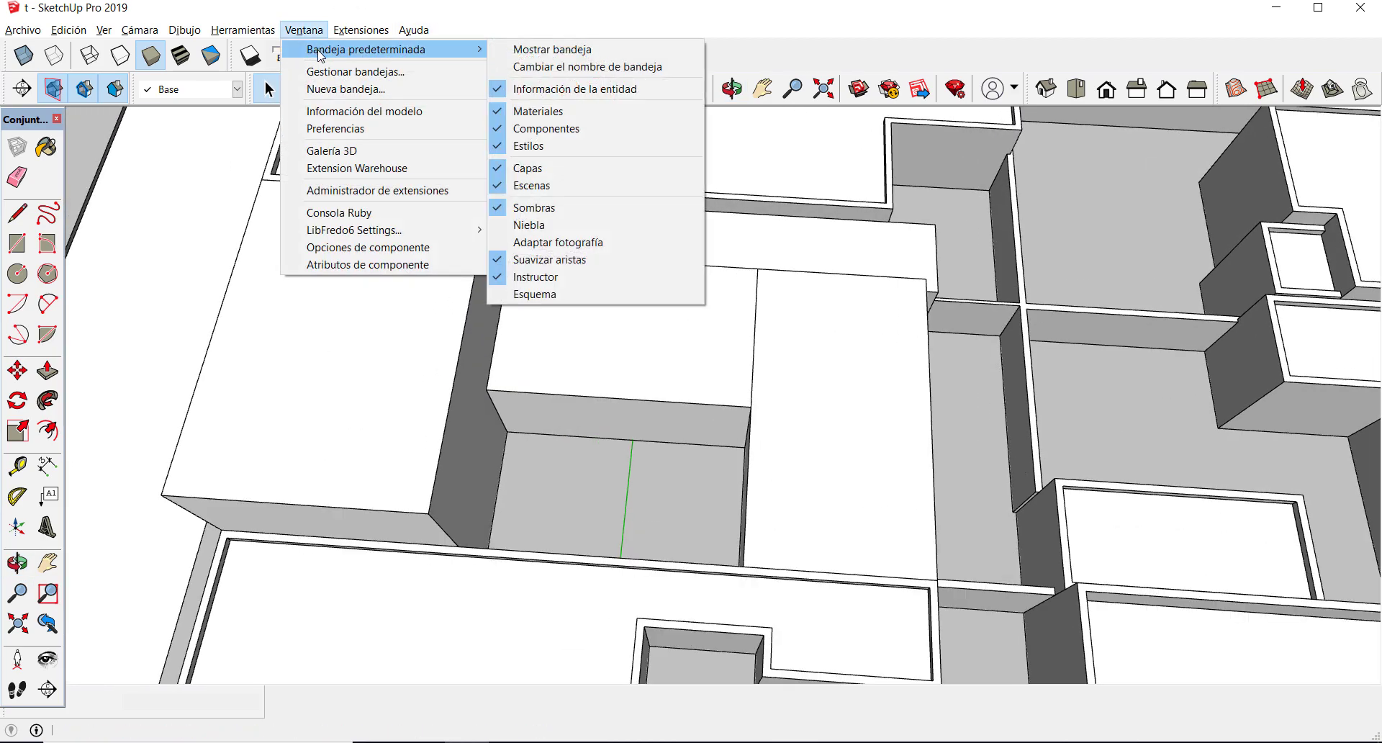
left_click(536, 49)
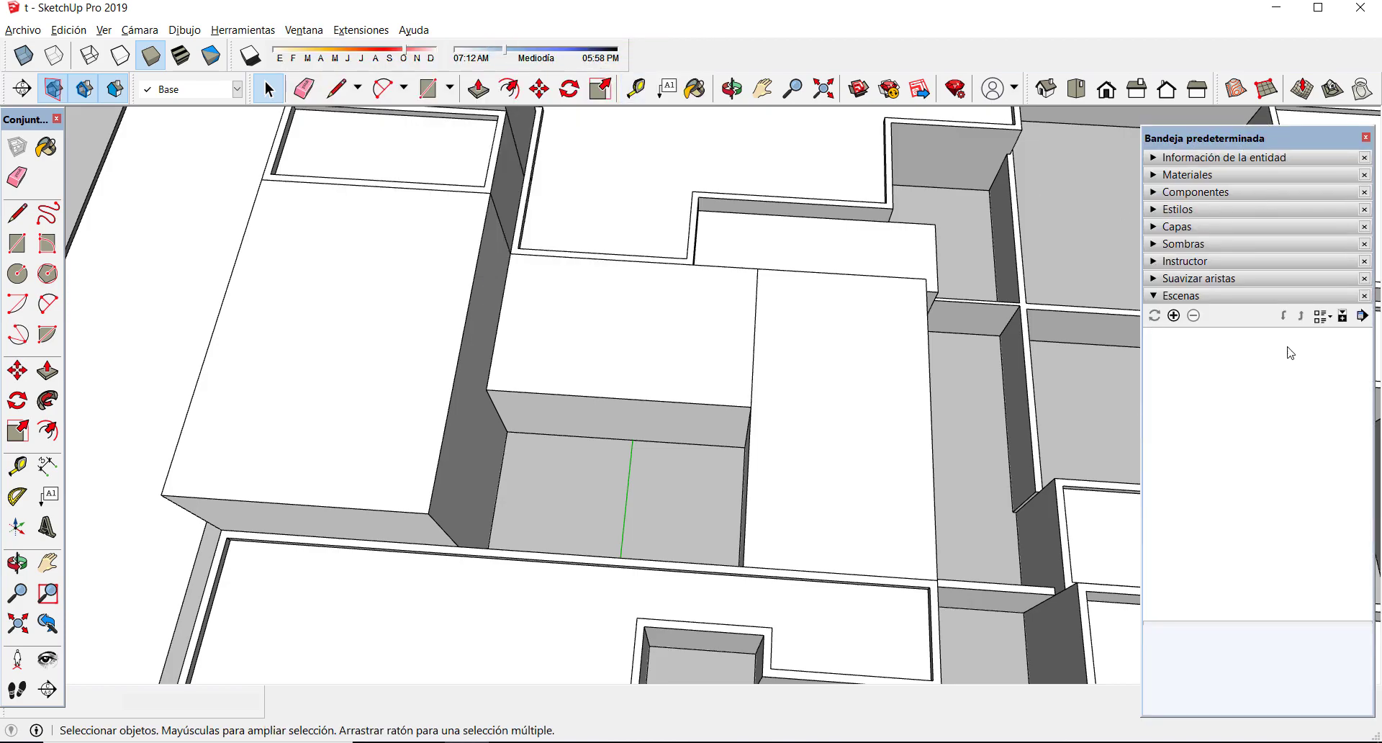
- Paint the front volume red with Color A05 from the Colores material collection
left_click(46, 147)
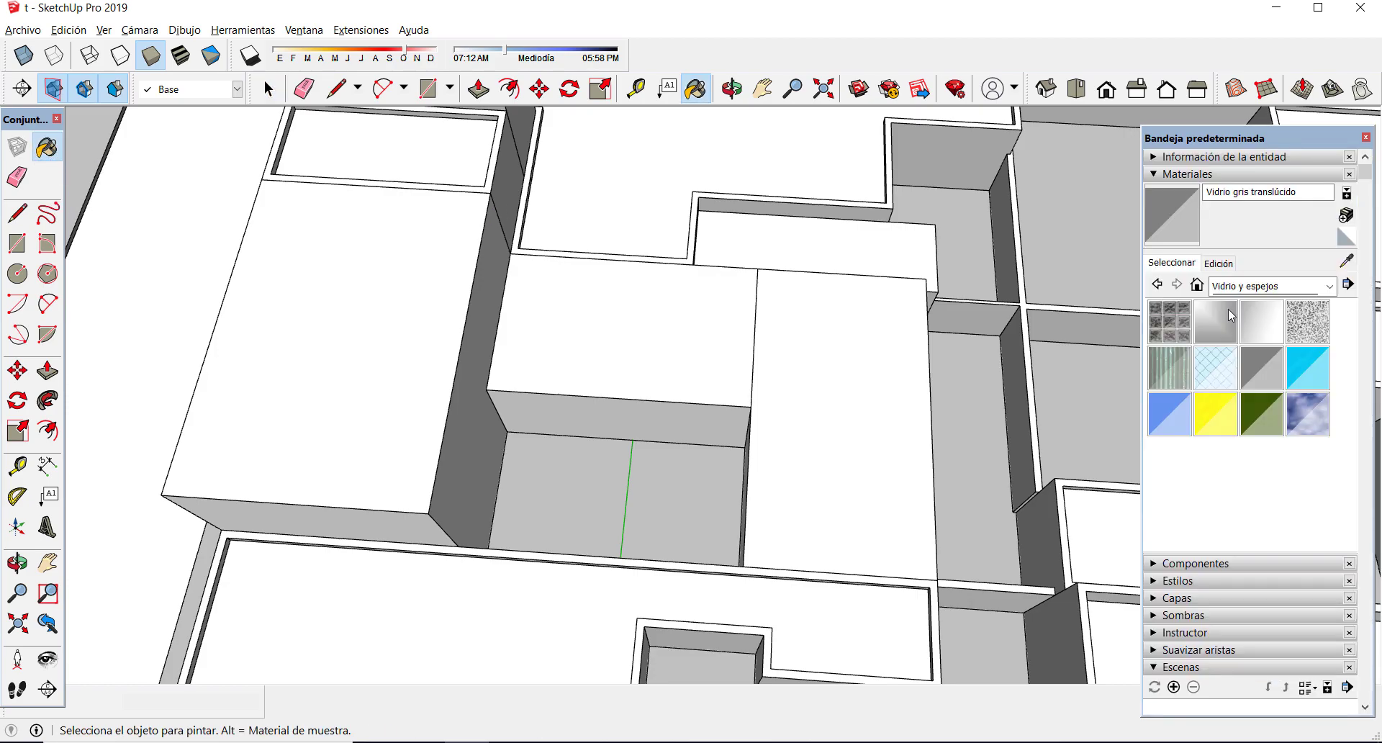
left_click(1298, 287)
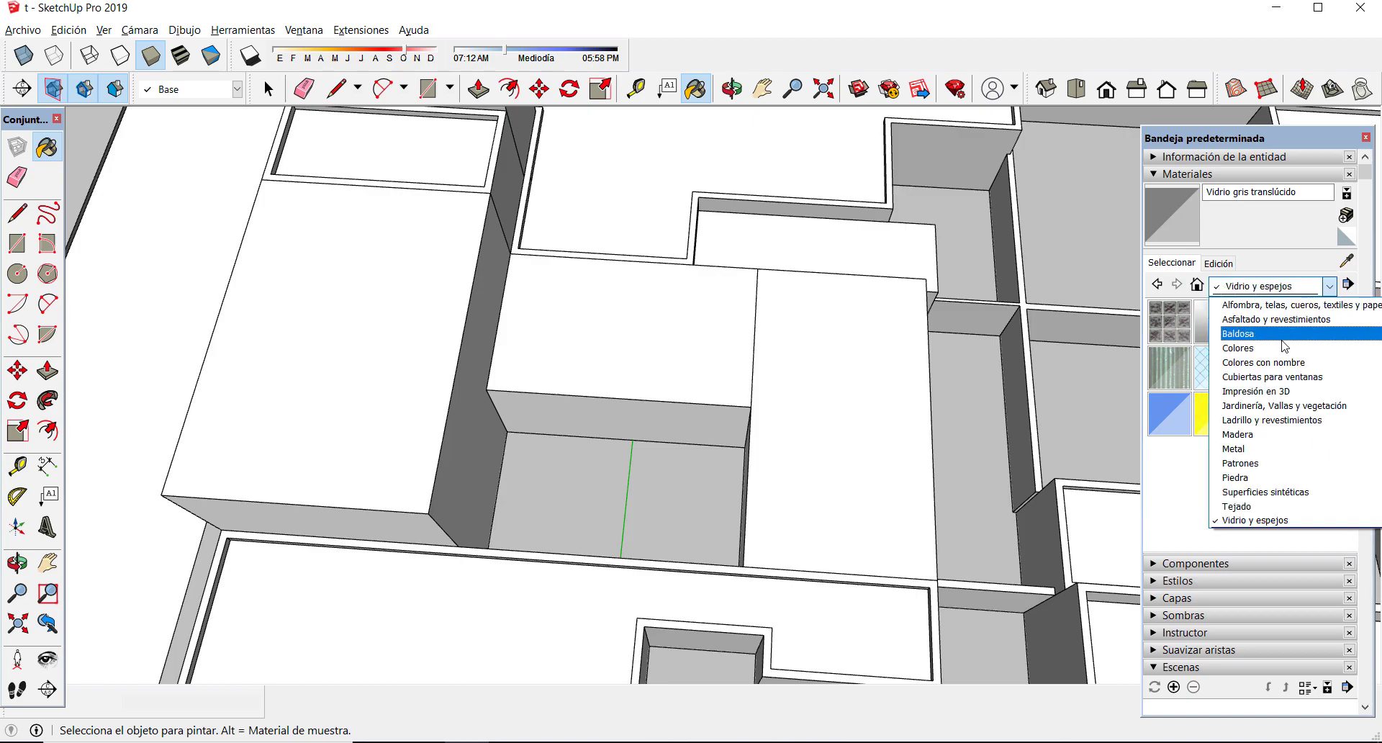
left_click(1273, 351)
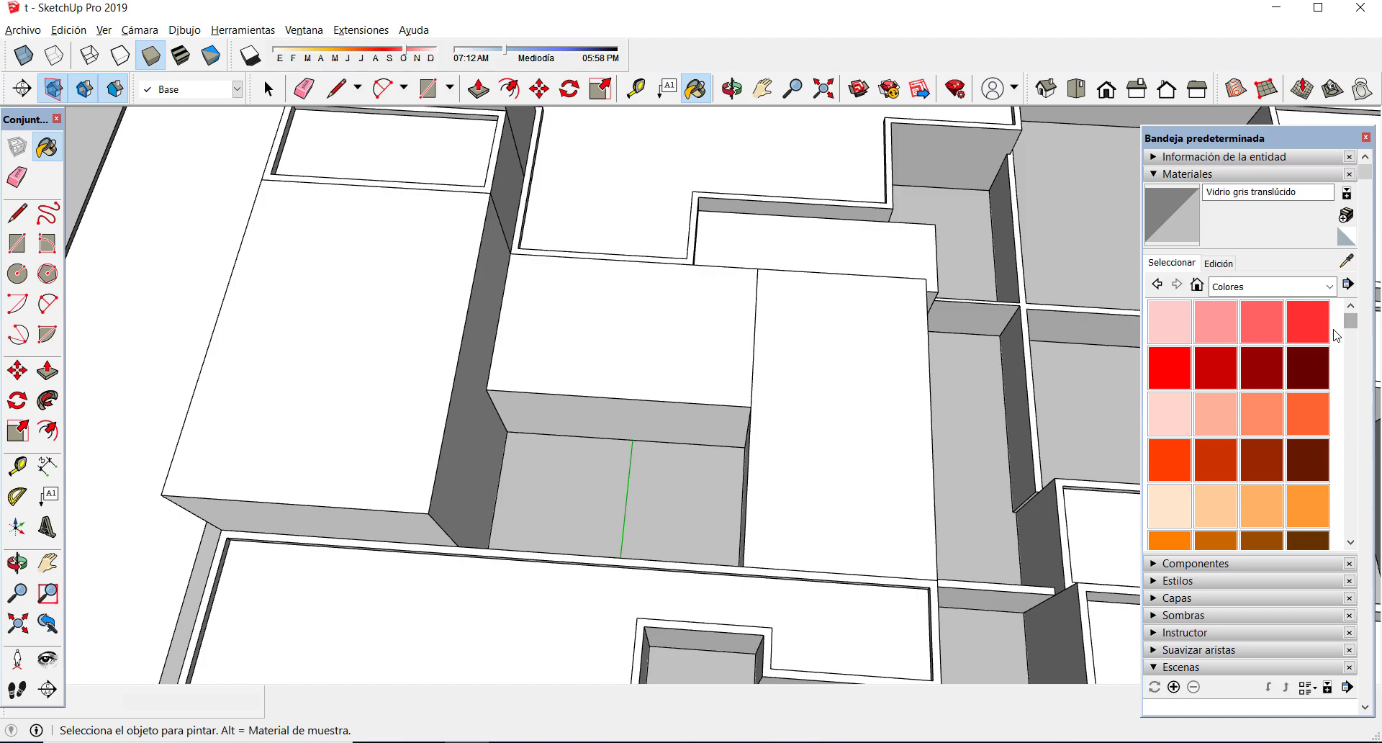
left_click(1155, 363)
left_click(435, 371)
- Paint the volume connecting front and rear with the yellow-orange Color D05
left_click_drag(1345, 324, 1345, 363)
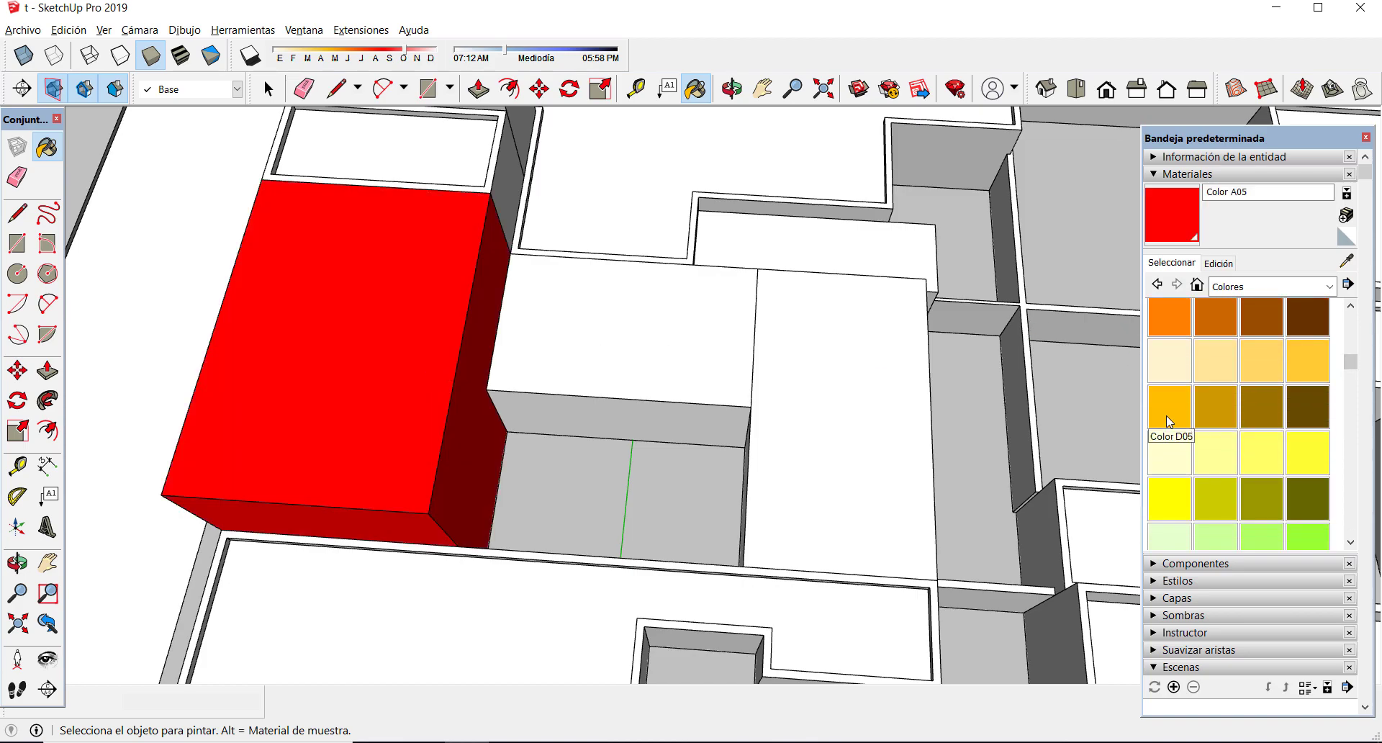
left_click(1168, 421)
left_click(663, 376)
- Paint the rear volume with the blue Color I05
scroll(663, 375, "down", 4)
left_click_drag(1350, 372, 1342, 449)
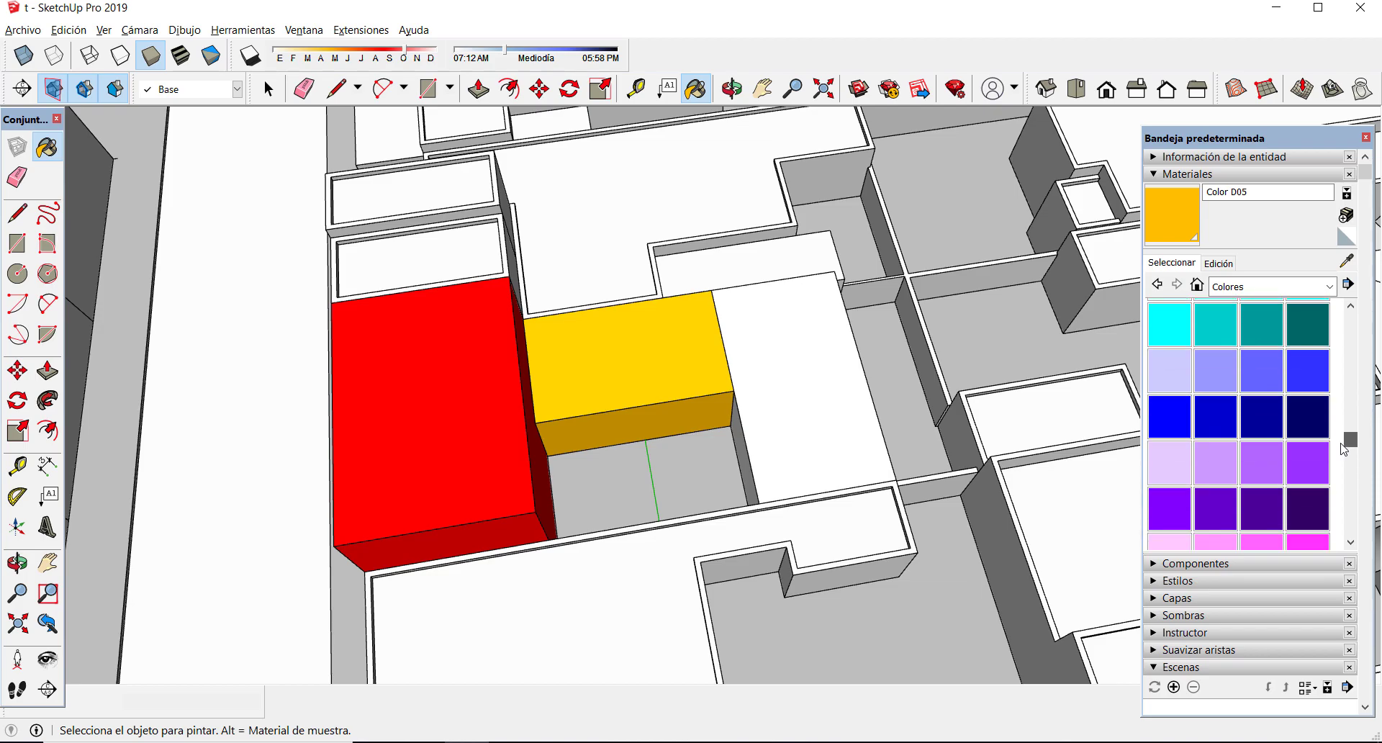
left_click(1169, 421)
left_click(796, 352)
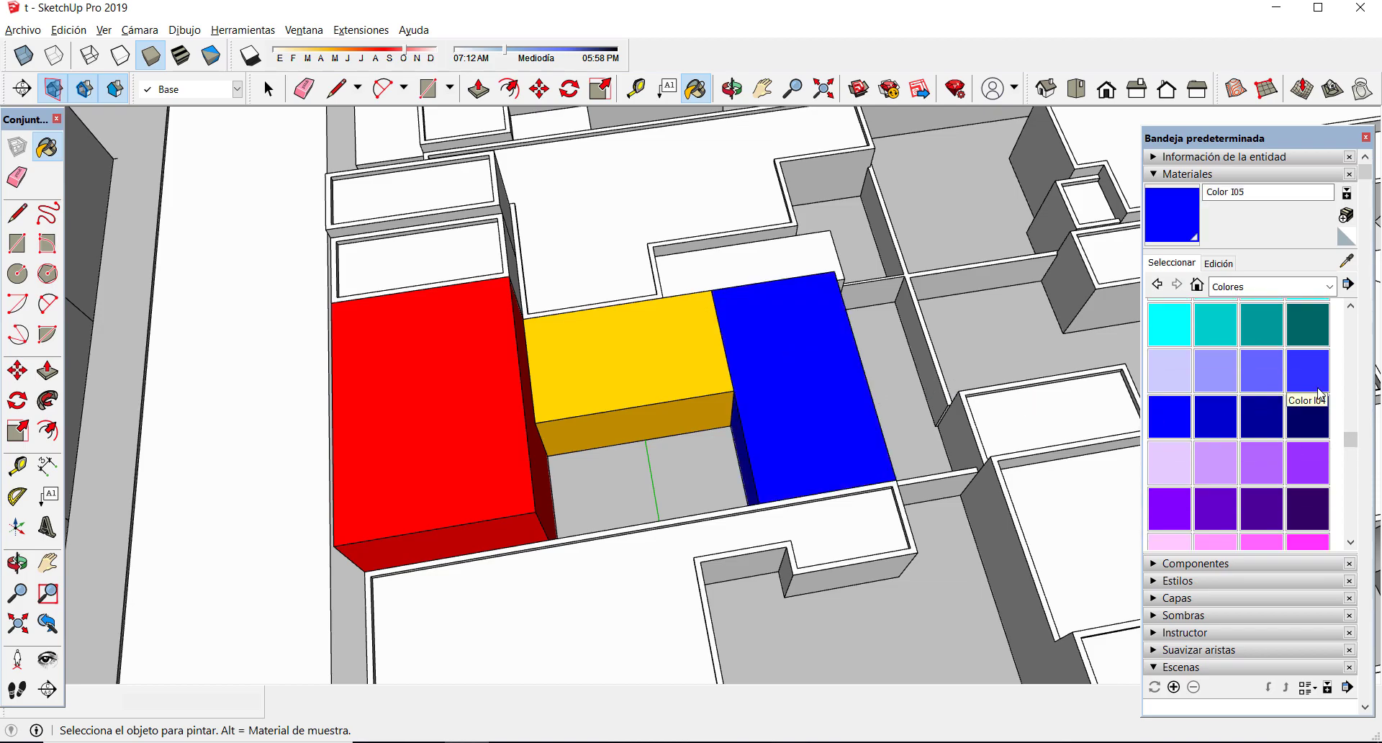
- Paint the rear volume teal with Color H07, and end the painting
left_click(1249, 328)
left_click(823, 333)
mouse_move(823, 333)
middle_mouse_down()
mouse_move(722, 361)
mouse_move(873, 354)
mouse_move(785, 446)
middle_mouse_up()
key("space")
scroll(722, 385, "up", 3)
middle_click_drag(736, 300, 727, 362)
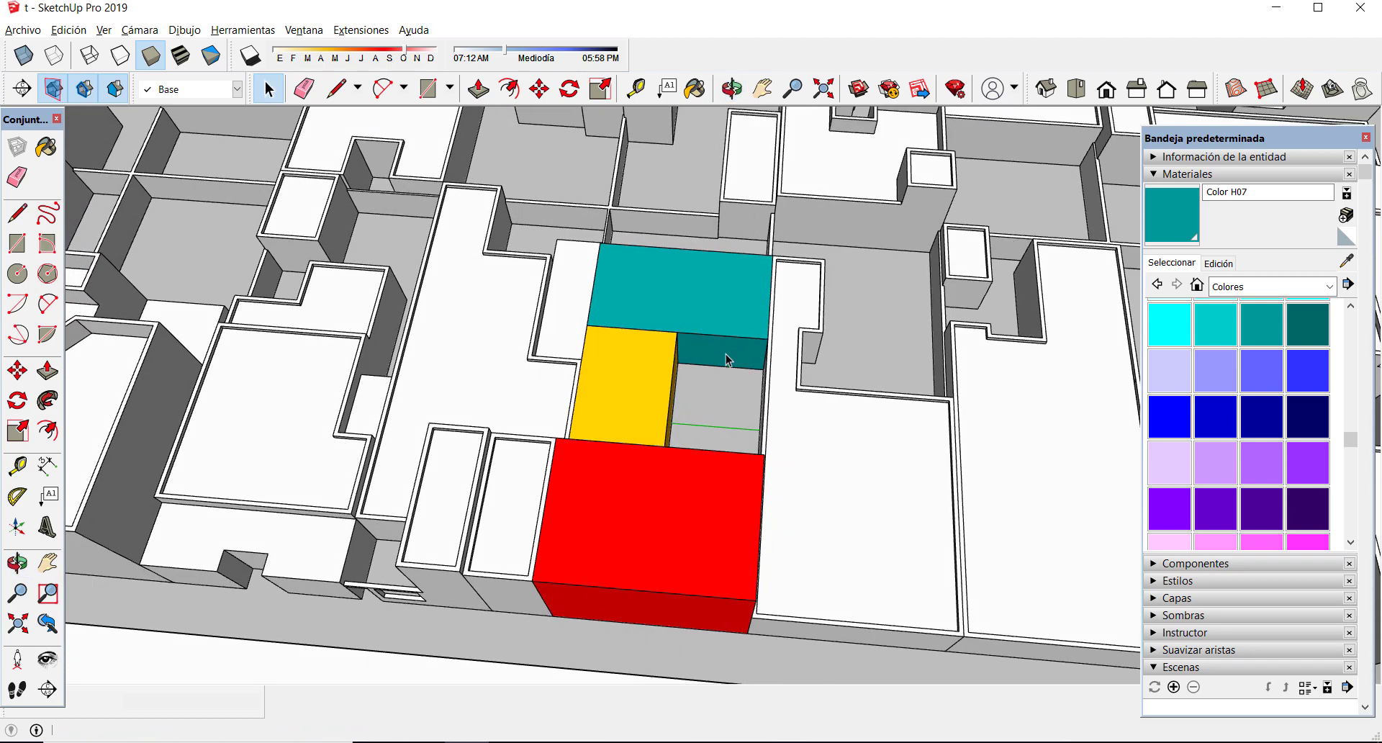
- Select the teal, yellow and red volumes together and combine them into one group
left_click(732, 275)
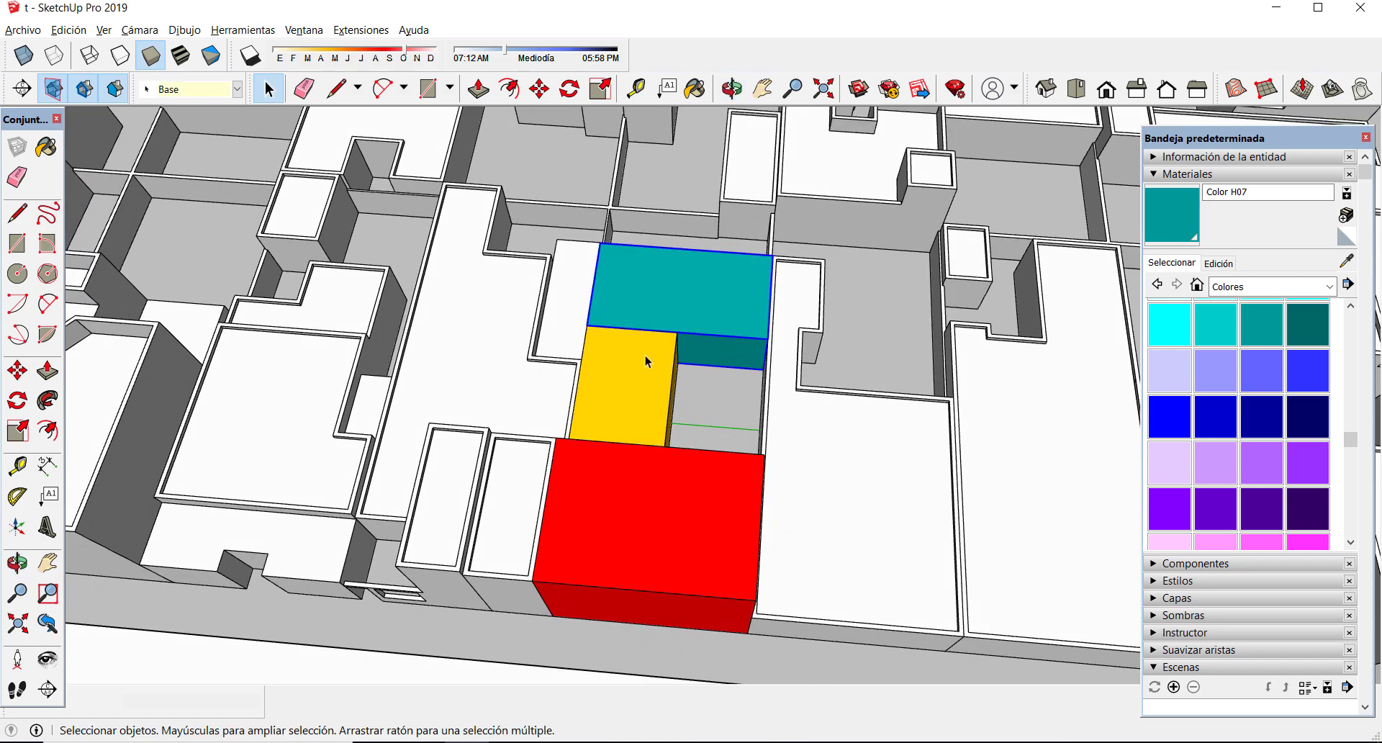
left_click(636, 369)
left_click(625, 475)
left_click(614, 403)
left_click(649, 307)
left_click(632, 375, "ctrl")
left_click(617, 484, "ctrl")
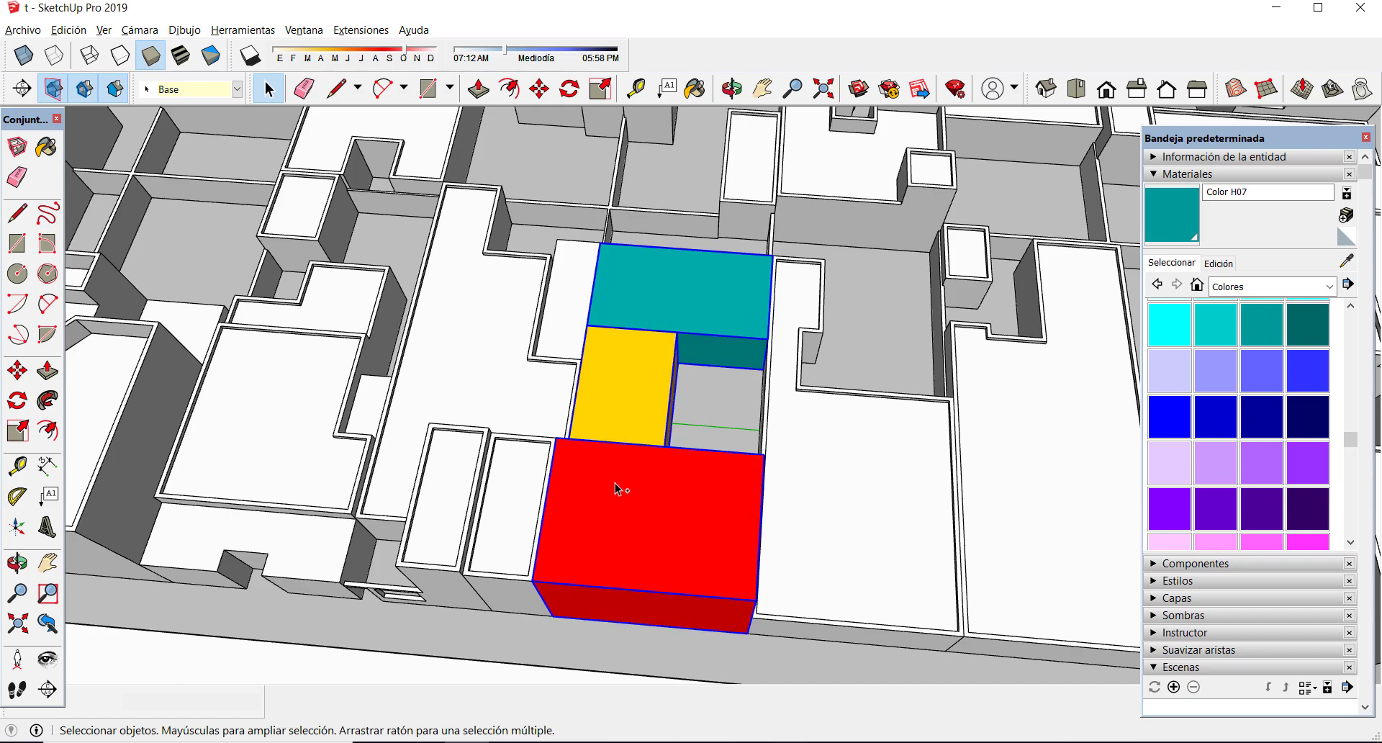
right_click(634, 370)
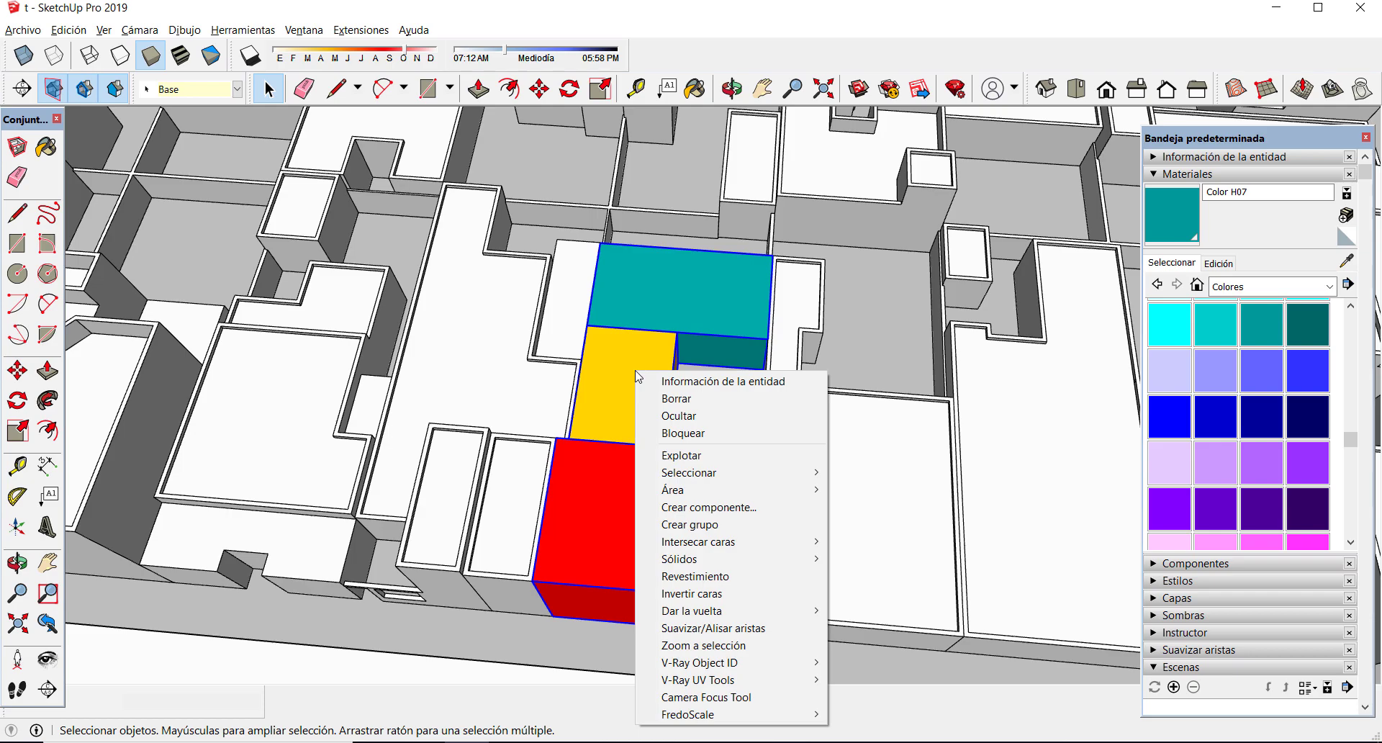
left_click(708, 524)
- Open the combined group to check its individual volumes, close it, and examine the selected group within the block
middle_click_drag(672, 300, 634, 287)
scroll(625, 360, "up", 2)
double_click(618, 427)
left_click(618, 428)
left_click(723, 363)
left_click(827, 422)
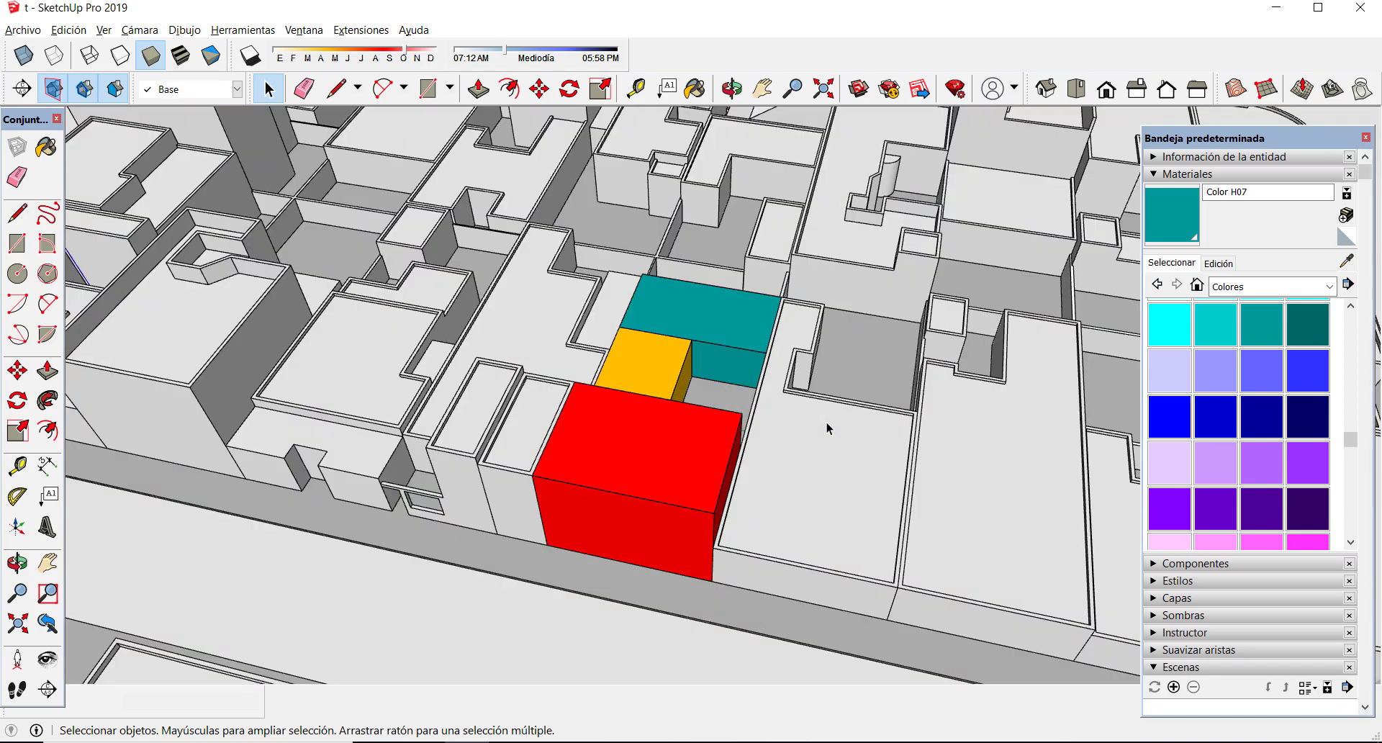
scroll(826, 421, "down", 2)
middle_click_drag(796, 430, 863, 462)
left_click(724, 481)
scroll(755, 272, "down", 2)
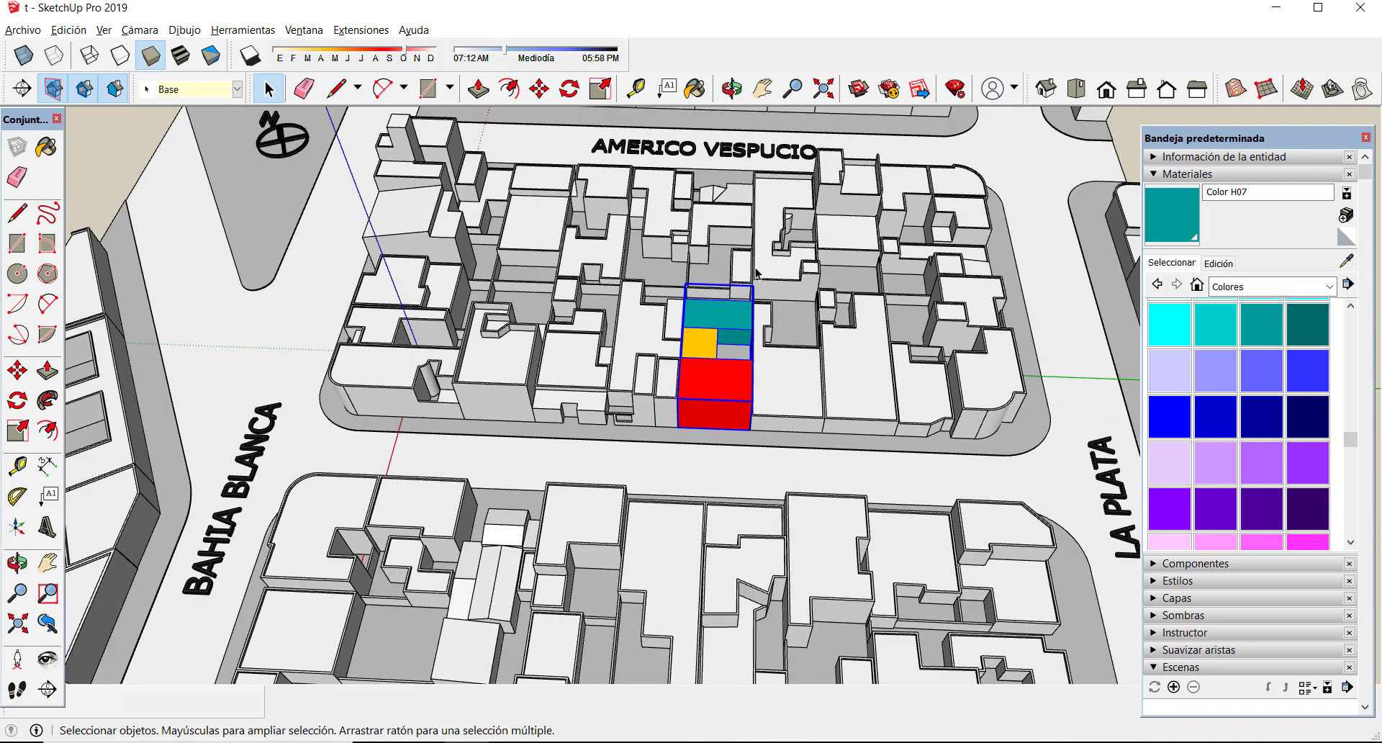
scroll(756, 272, "up", 2)
scroll(749, 242, "up", 2)
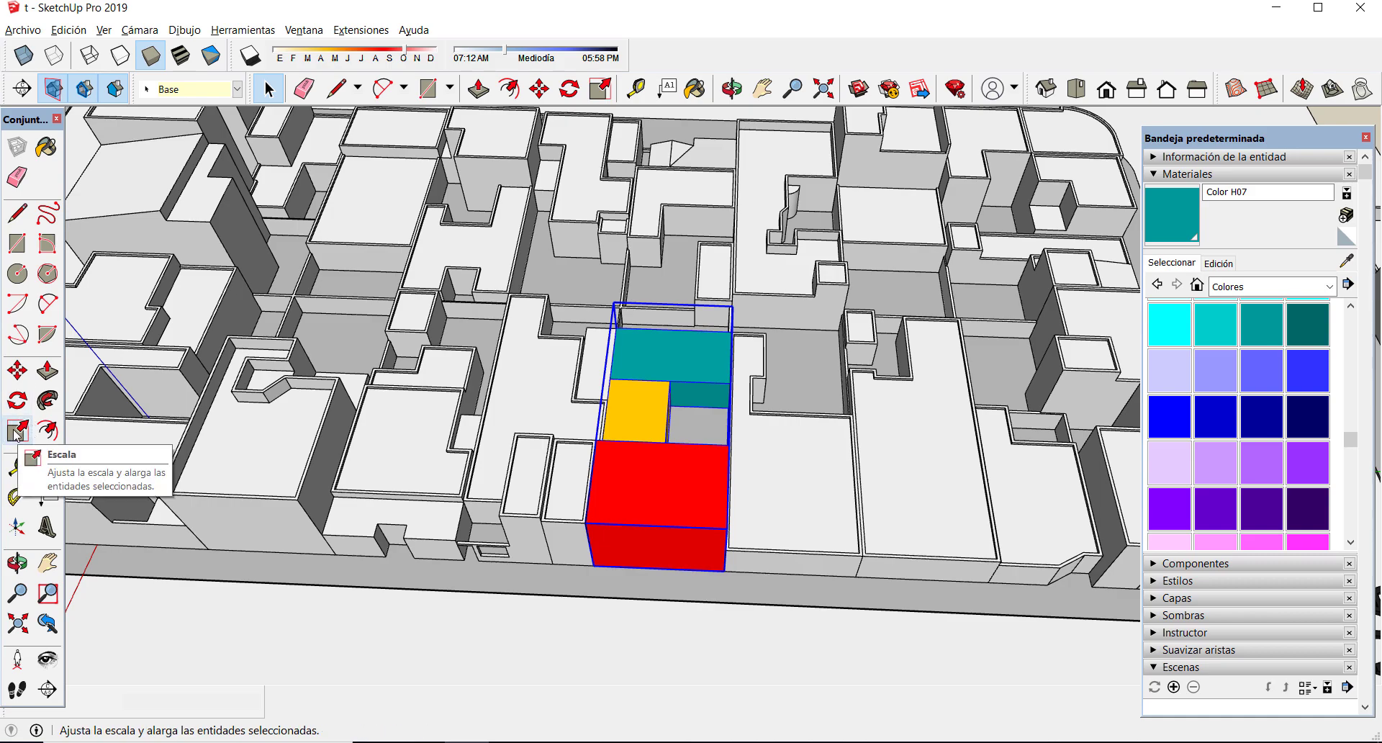
- Open the combined group and scale the red front volume's height by a factor of 0.5
double_click(641, 483)
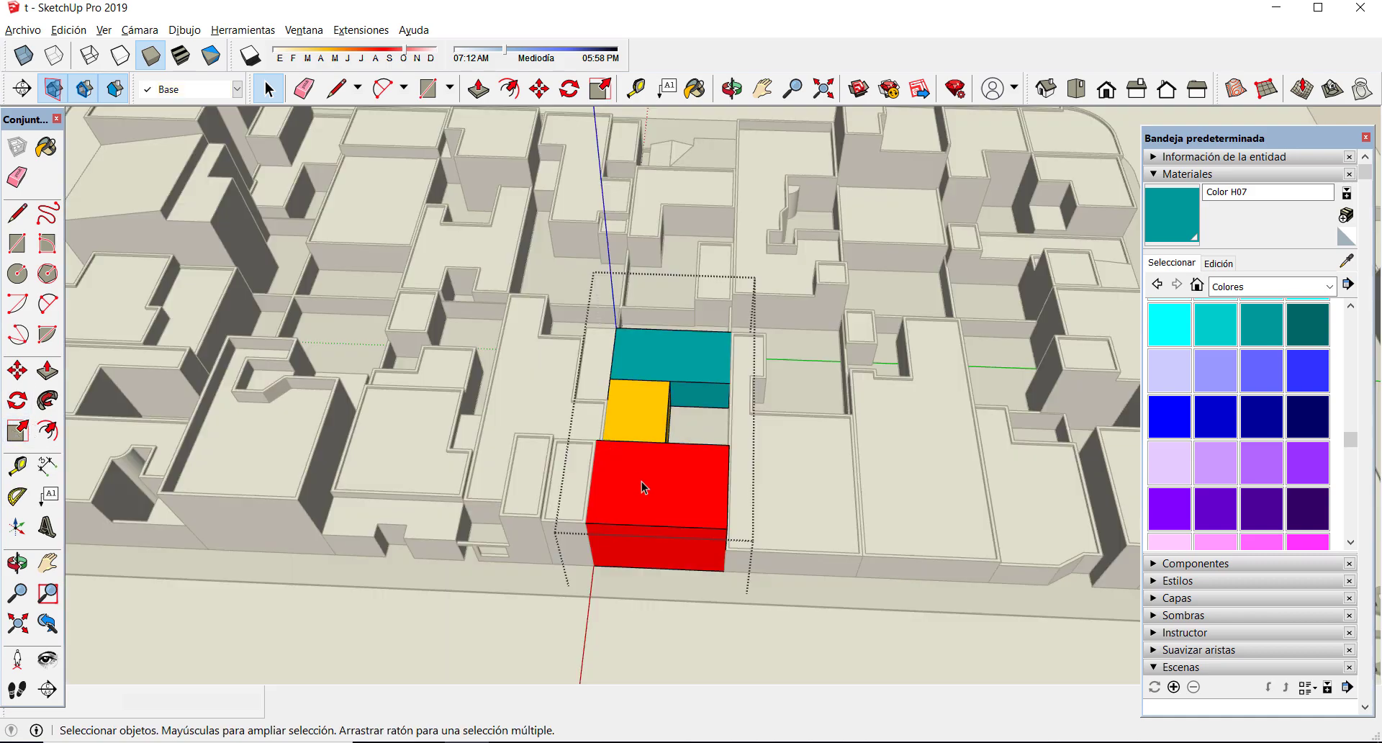
left_click(641, 485)
middle_click_drag(720, 544, 647, 423)
scroll(648, 424, "up", 1)
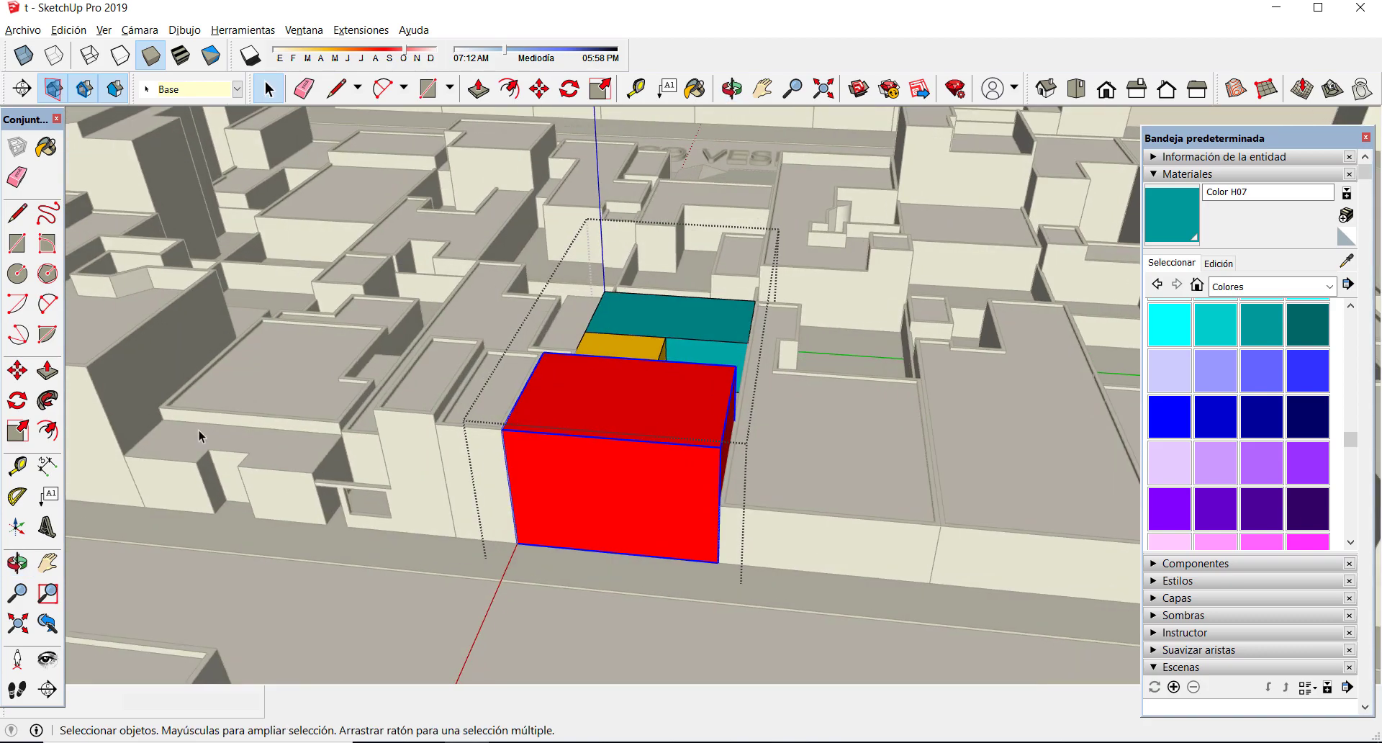
left_click(17, 430)
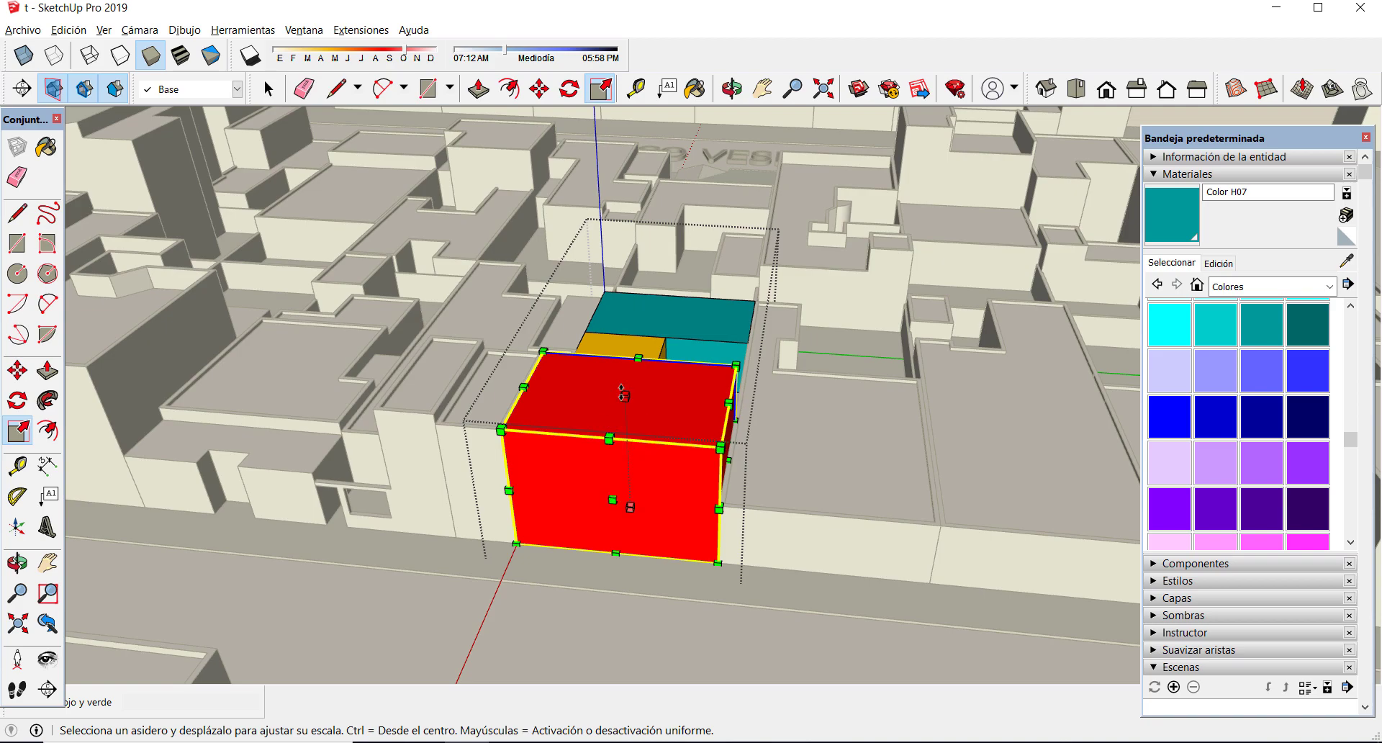
scroll(624, 395, "up", 2)
left_click_drag(624, 395, 124, 709)
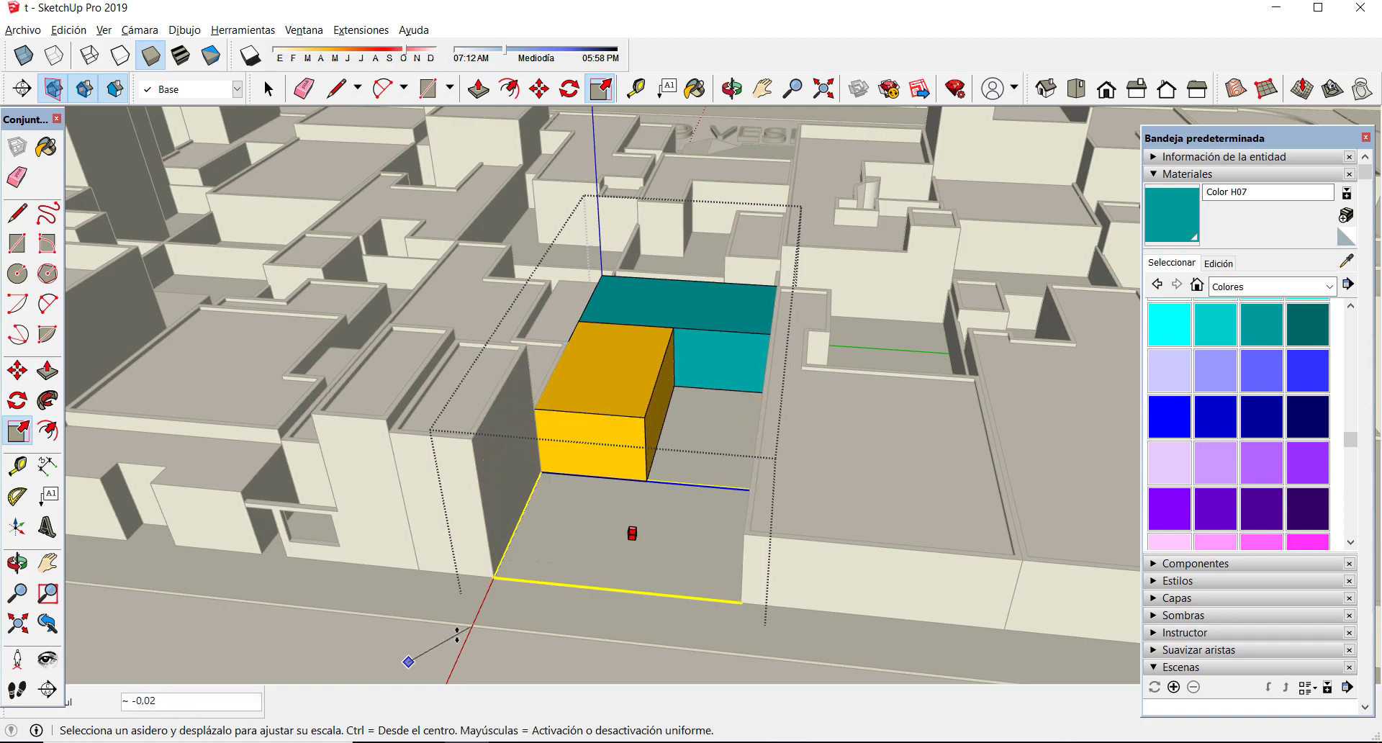
type("0,5")
key("Return")
left_click_drag(475, 494, 496, 458)
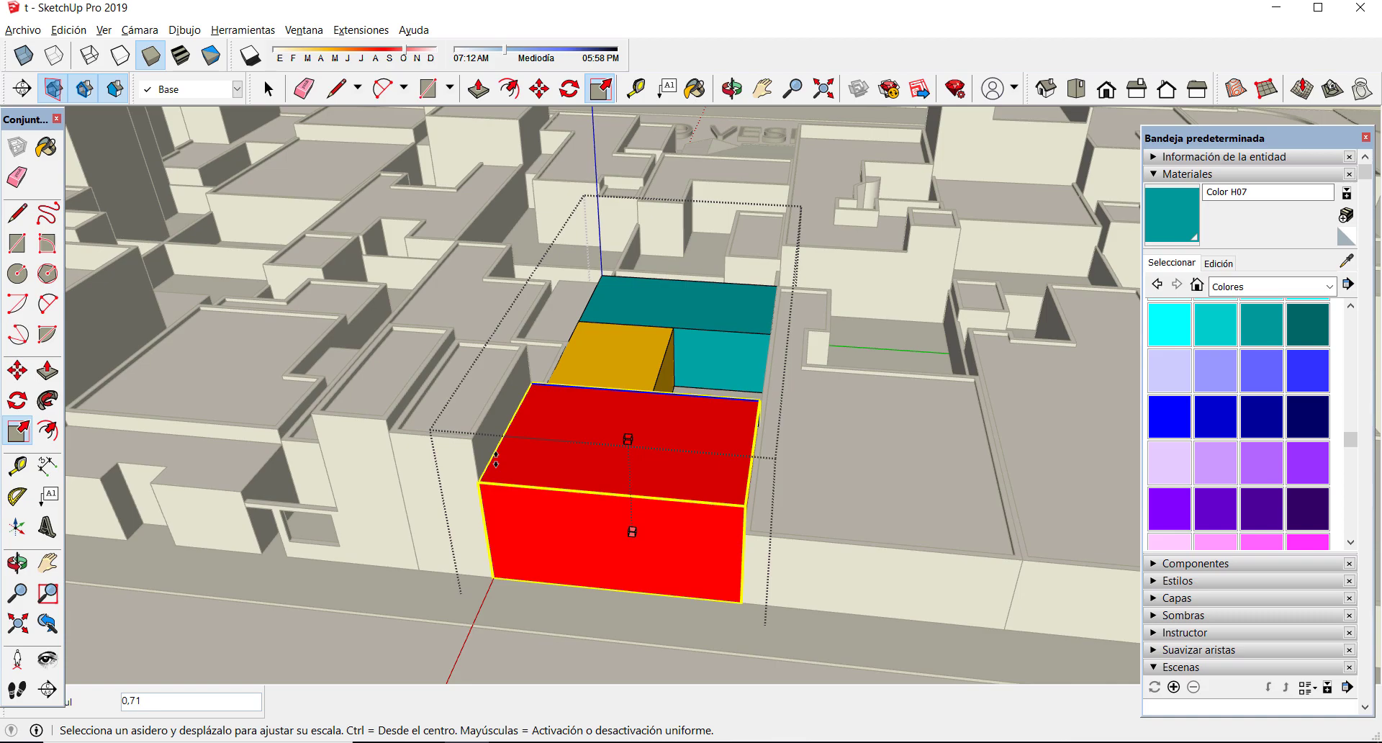
type("0,5")
key("Return")
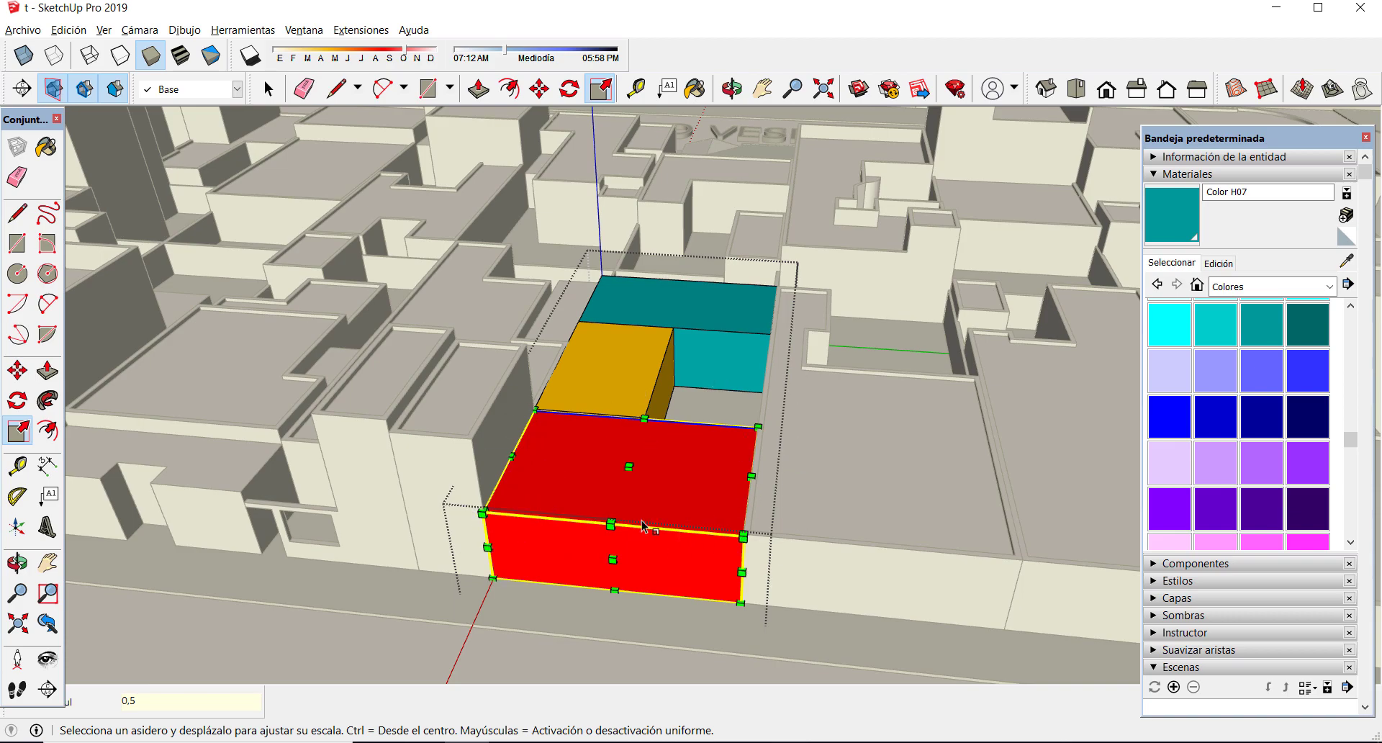
- Scale the red front volume taller, and shrink it uniformly from a corner by a factor of about 0.61
left_click_drag(628, 466, 456, 441)
middle_click_drag(456, 441, 860, 439)
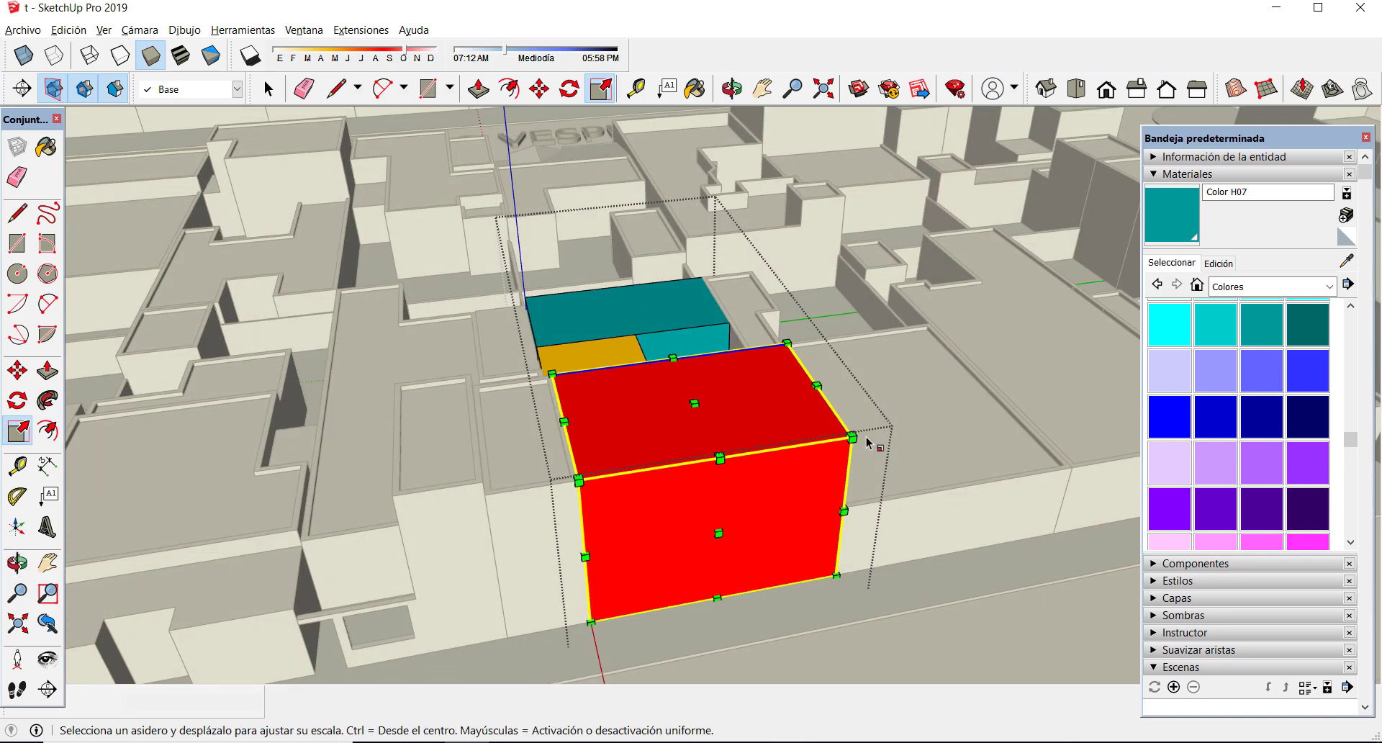
left_click_drag(852, 437, 727, 468)
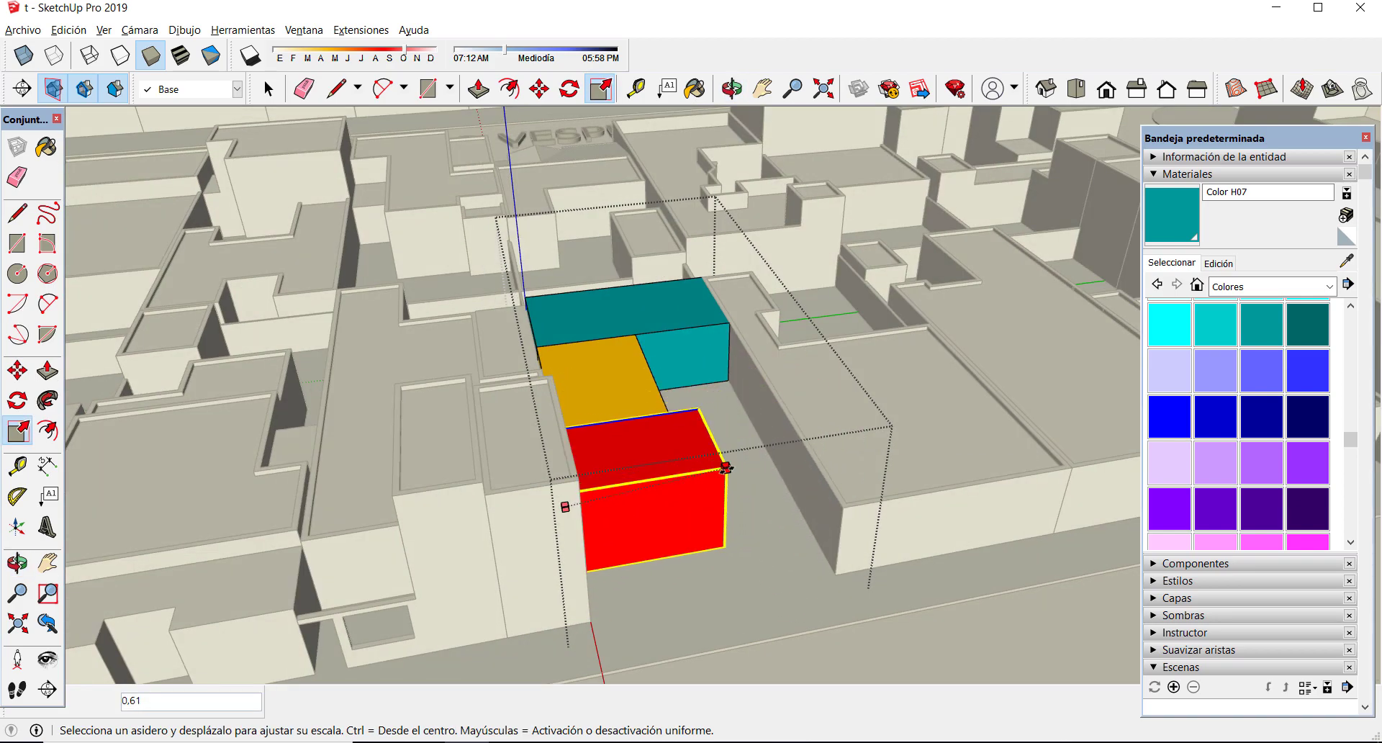
key("Return")
middle_click_drag(731, 478, 485, 339)
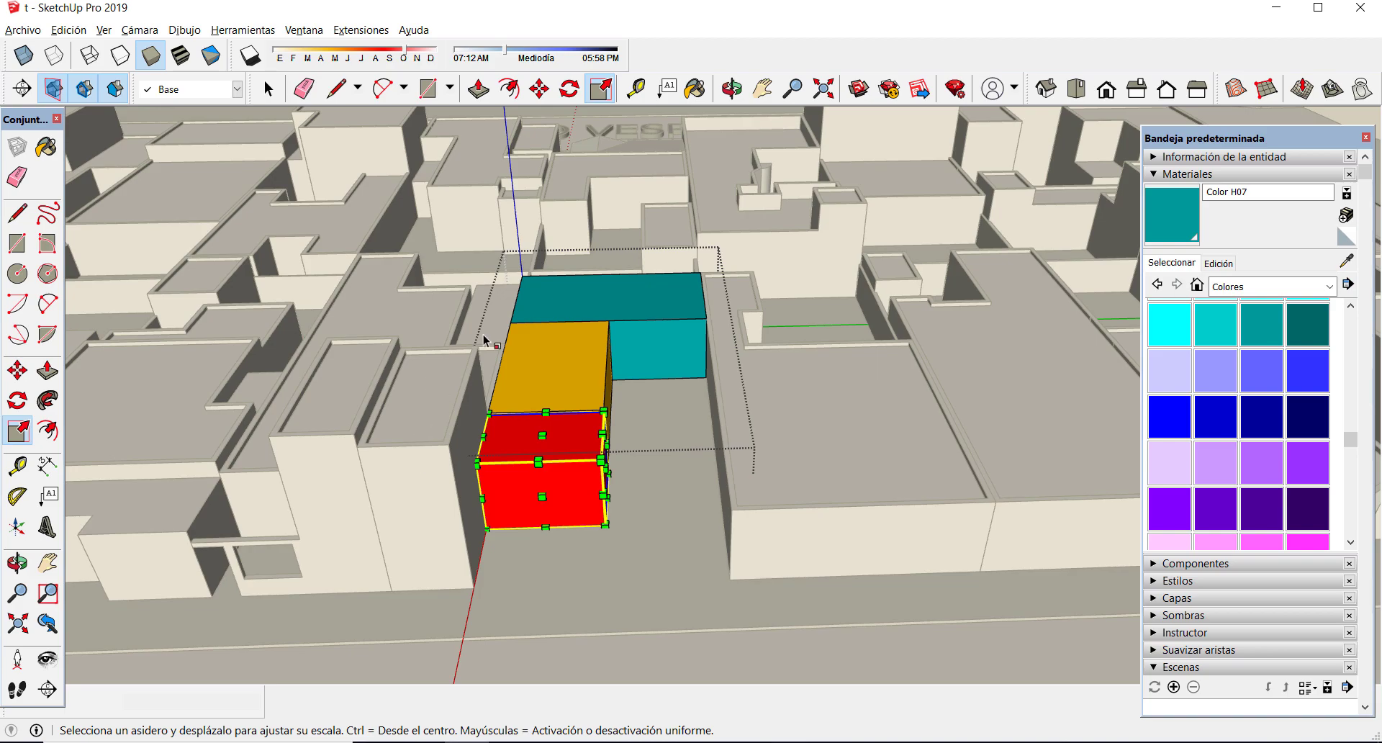
- Undo the trial scaling of the red front volume and close the combined group
scroll(641, 509, "up", 3)
middle_click_drag(641, 509, 673, 363)
key("space")
scroll(642, 404, "down", 3)
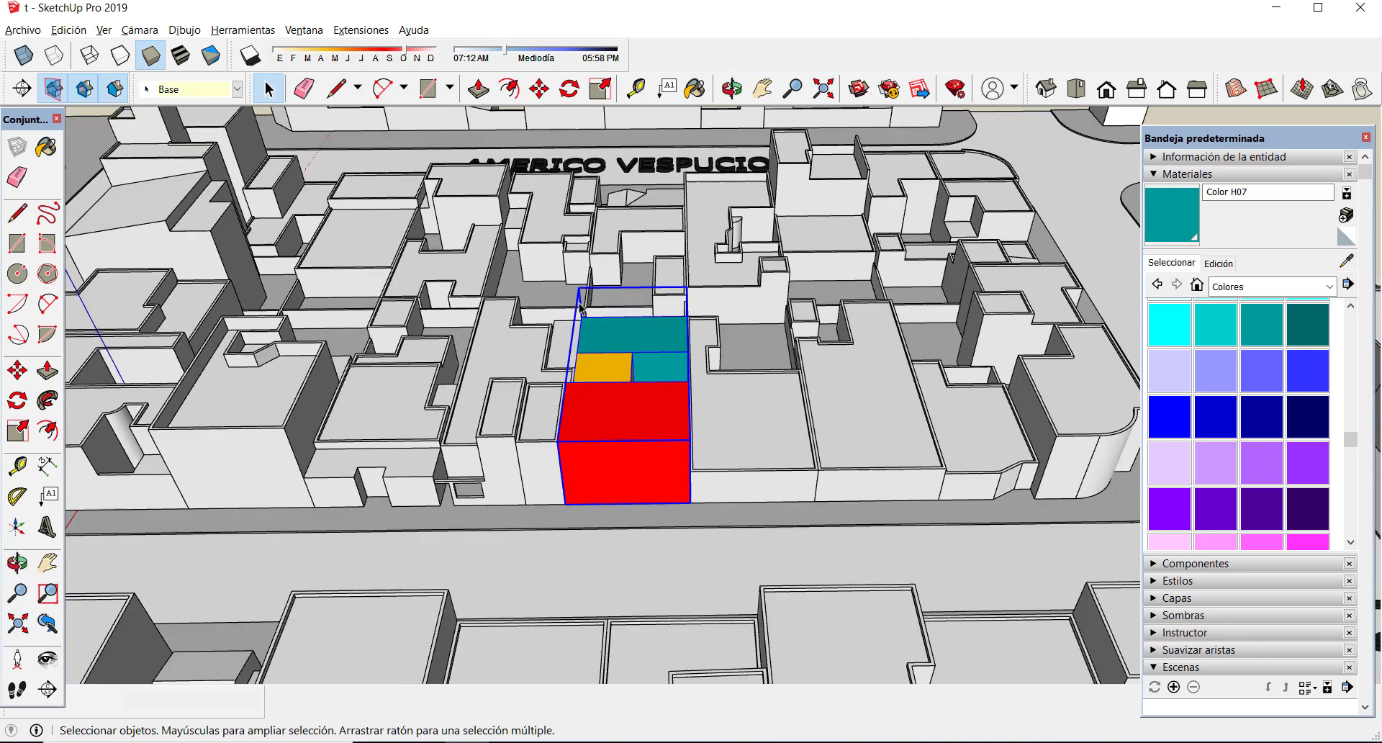
- Examine the combined group's layout on its lot and against the neighbouring buildings from above
middle_click_drag(581, 308, 669, 475)
scroll(680, 505, "up", 2)
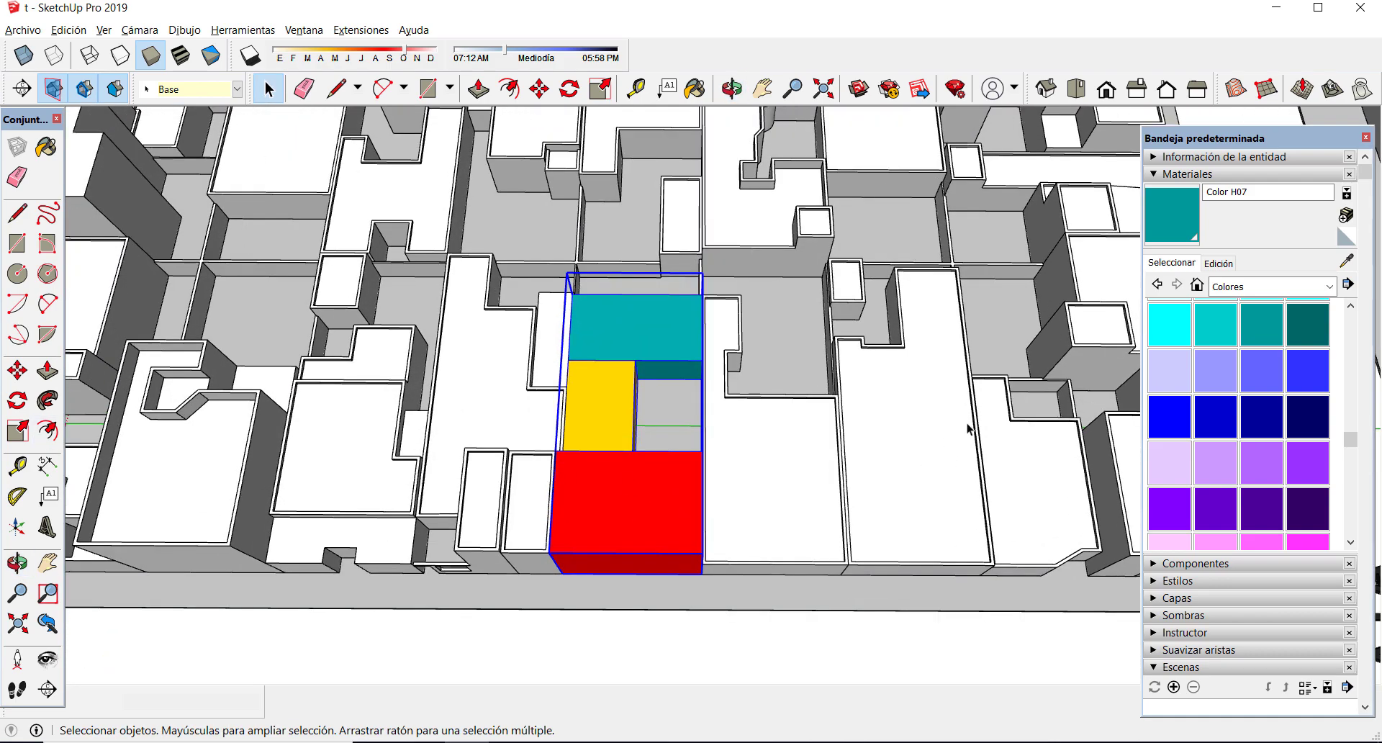
scroll(887, 438, "down", 3)
scroll(712, 428, "up", 2)
scroll(662, 391, "up", 1)
scroll(662, 392, "down", 1)
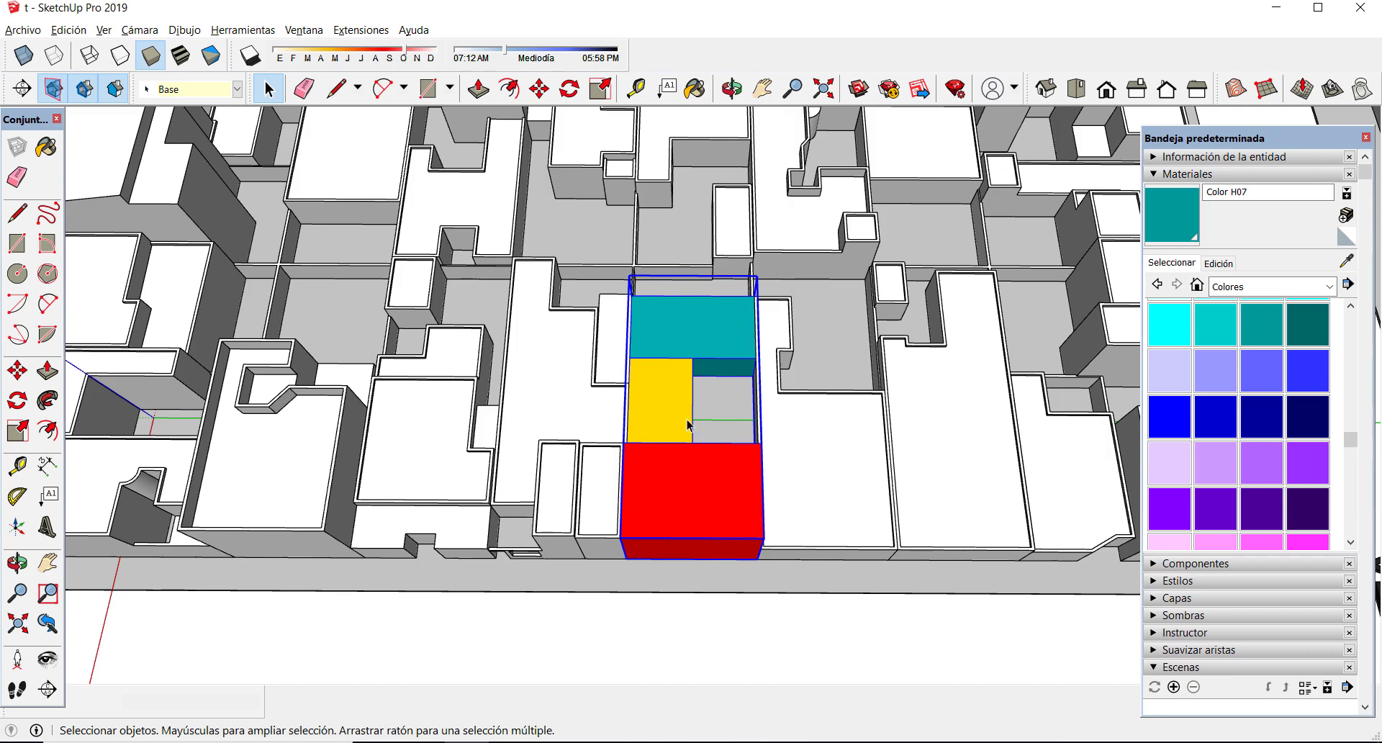
middle_click_drag(395, 453, 458, 438)
scroll(638, 347, "up", 2)
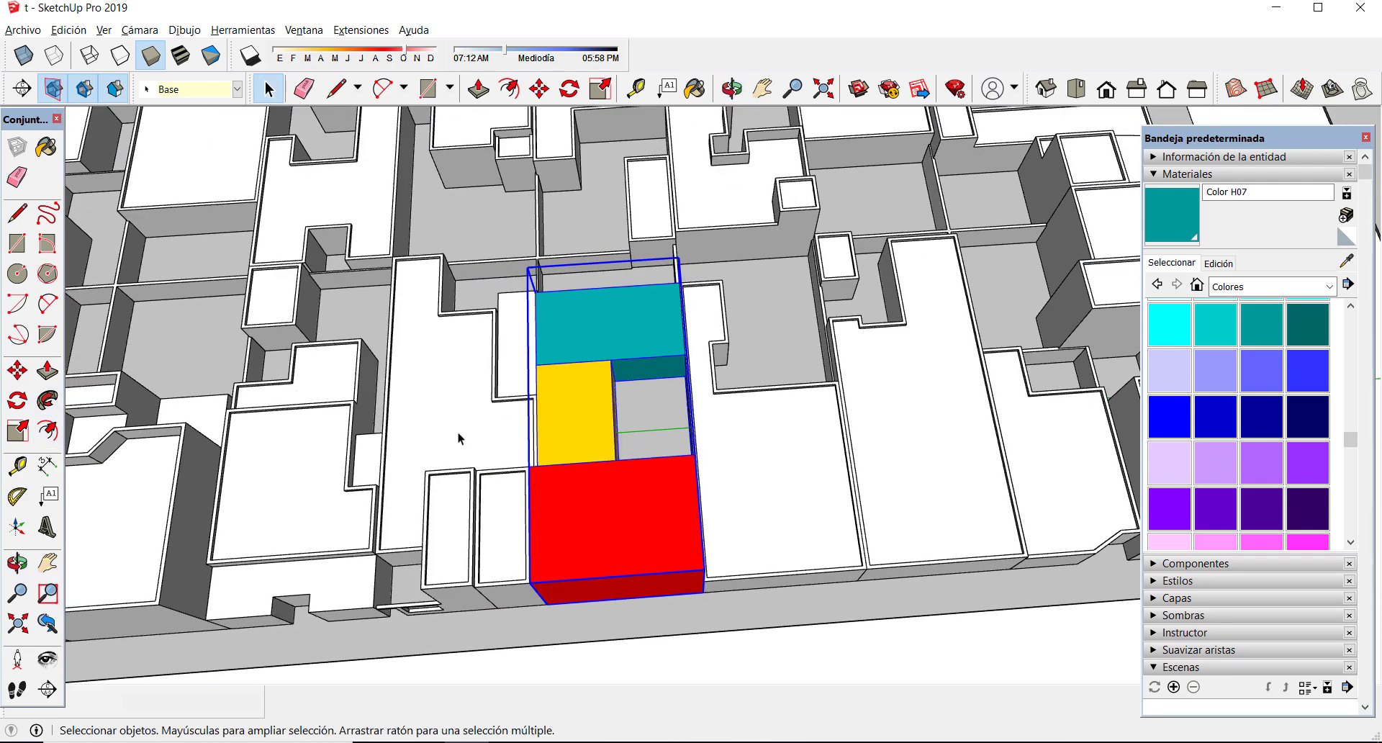
- Mirror the combined group across its width by scaling it to -1 along the green axis
left_click(18, 430)
middle_click_drag(461, 346, 494, 309)
scroll(809, 494, "down", 1)
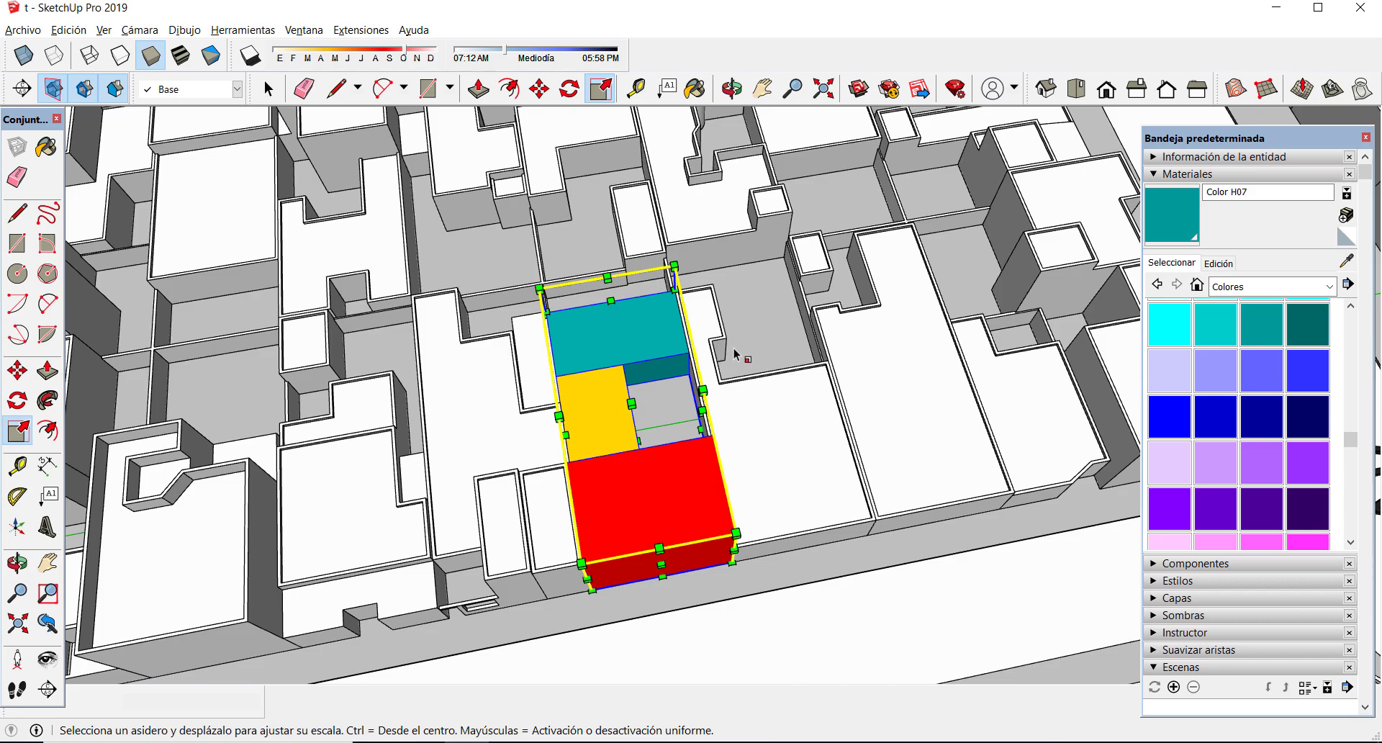
scroll(819, 414, "down", 2)
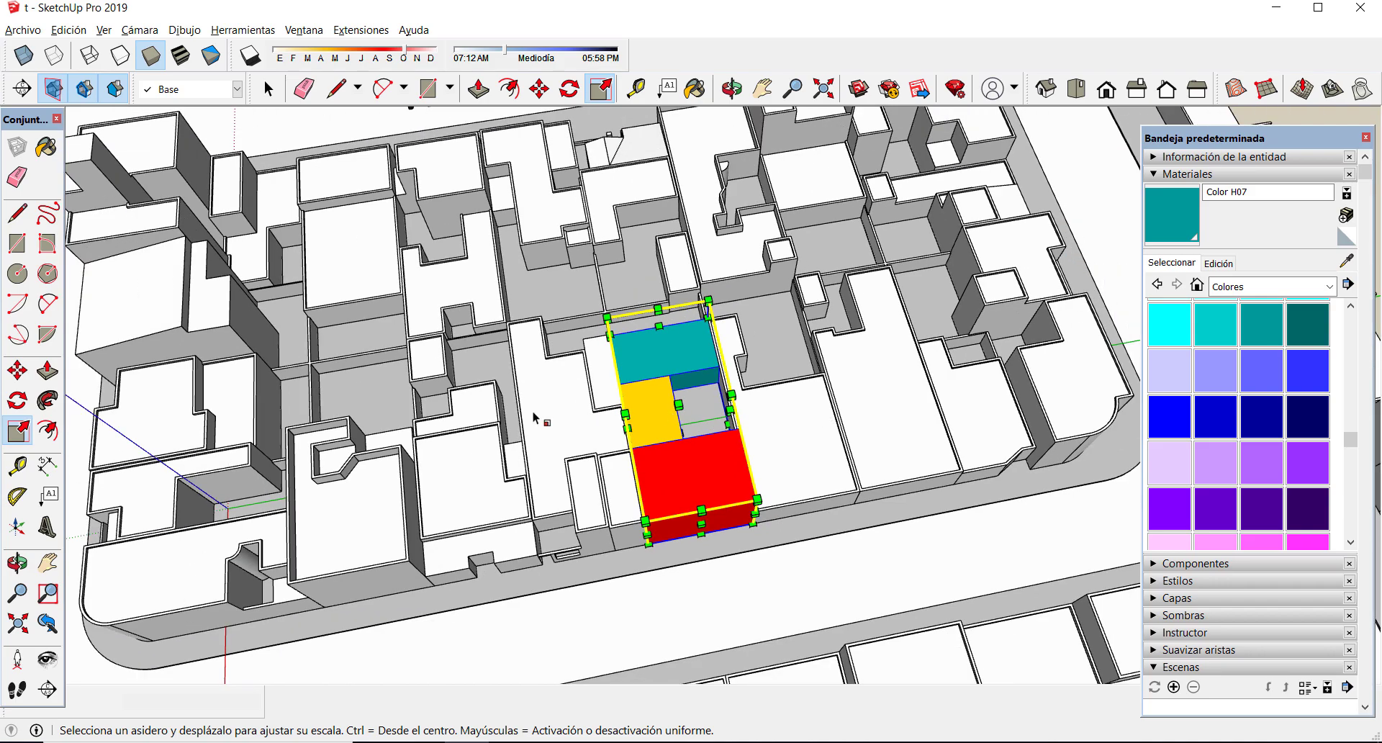
scroll(670, 416, "up", 2)
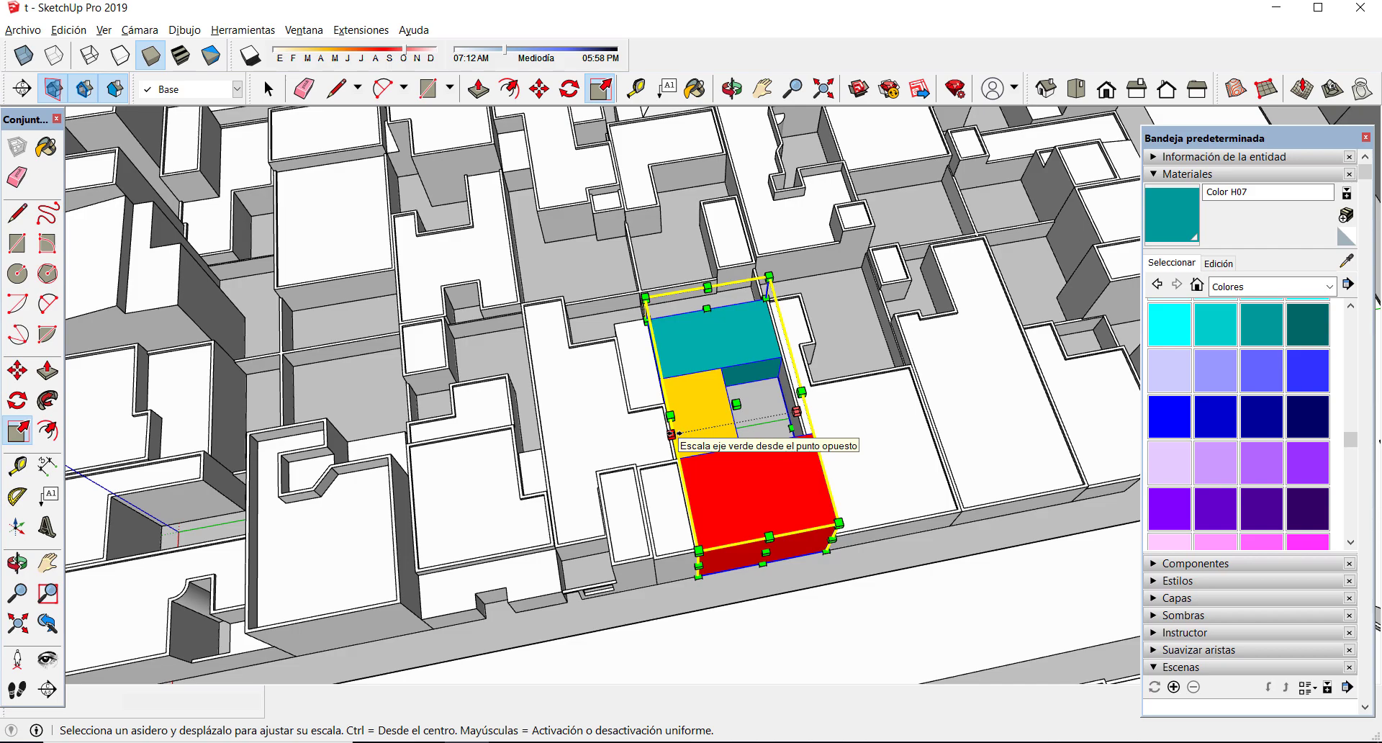
middle_click_drag(580, 440, 685, 518)
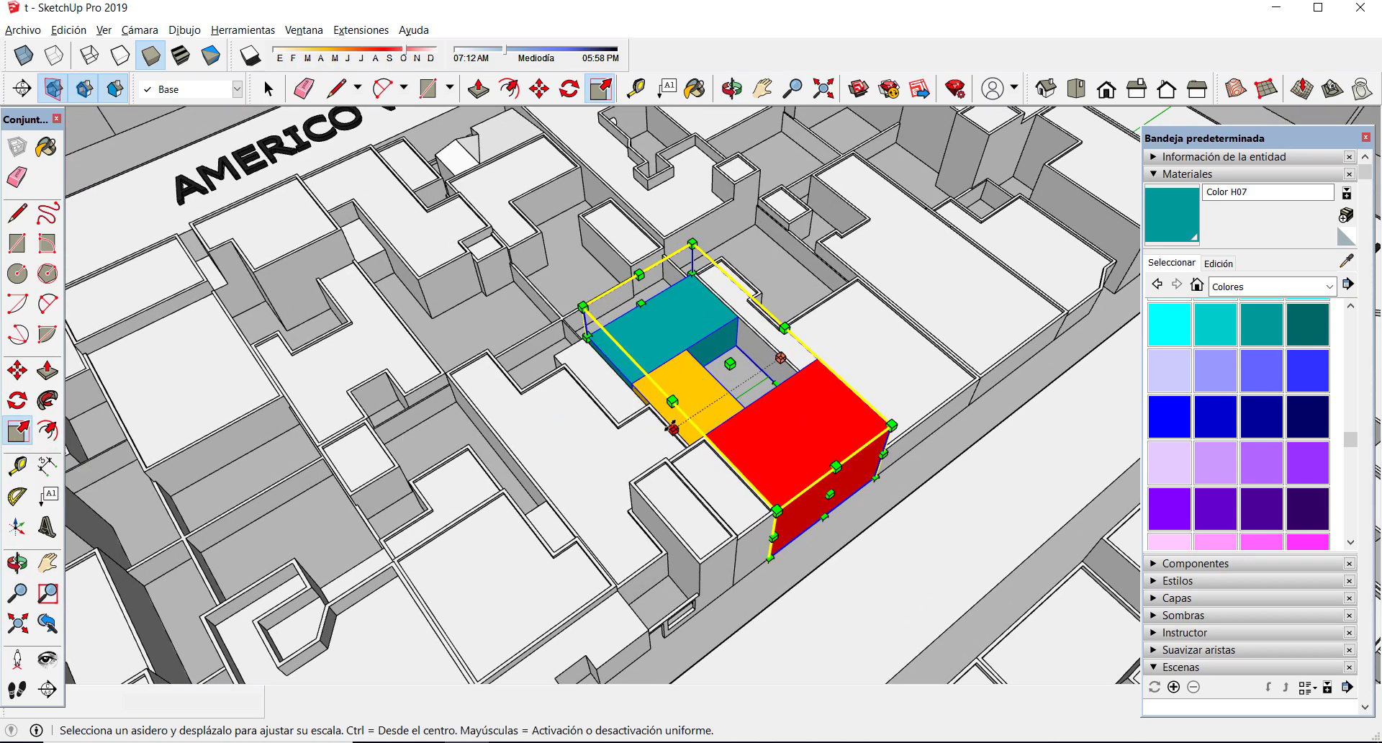
middle_click_drag(647, 440, 831, 339)
scroll(773, 325, "down", 1)
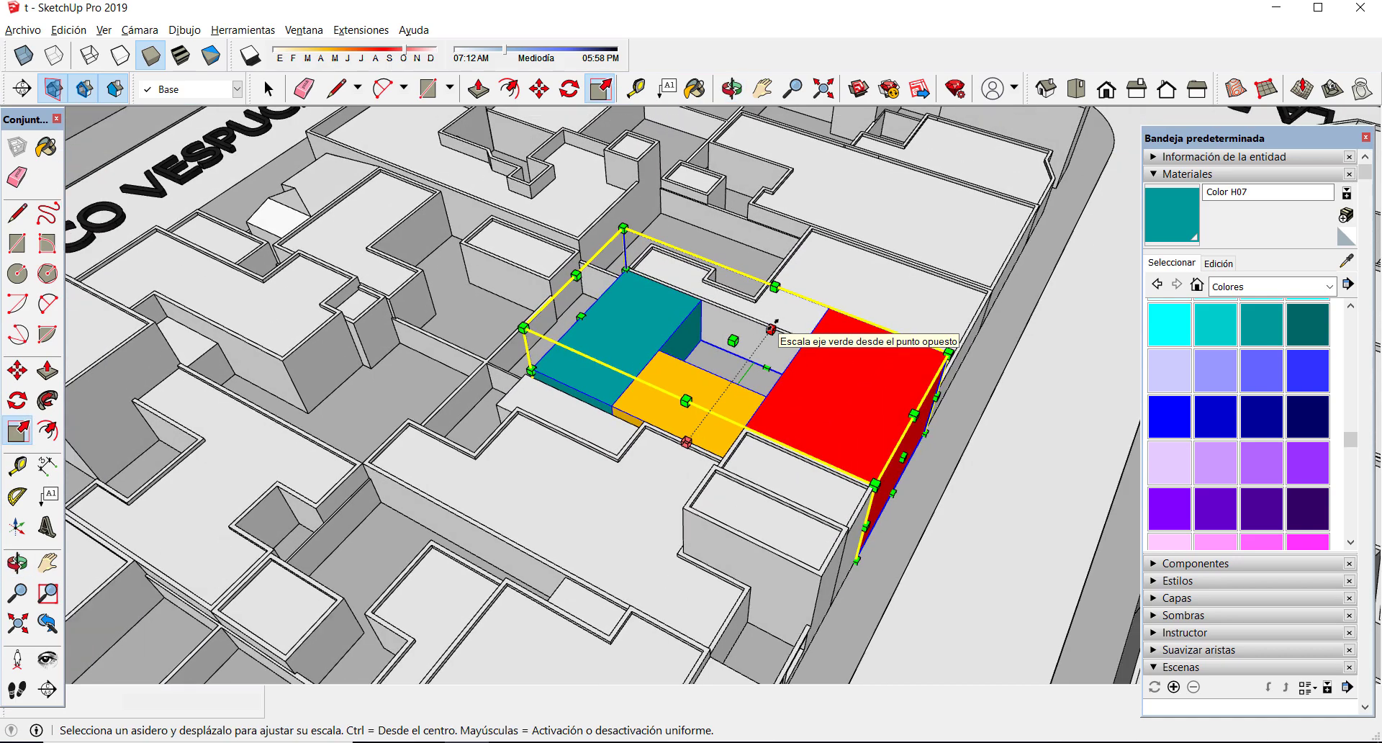
left_click_drag(771, 329, 542, 544)
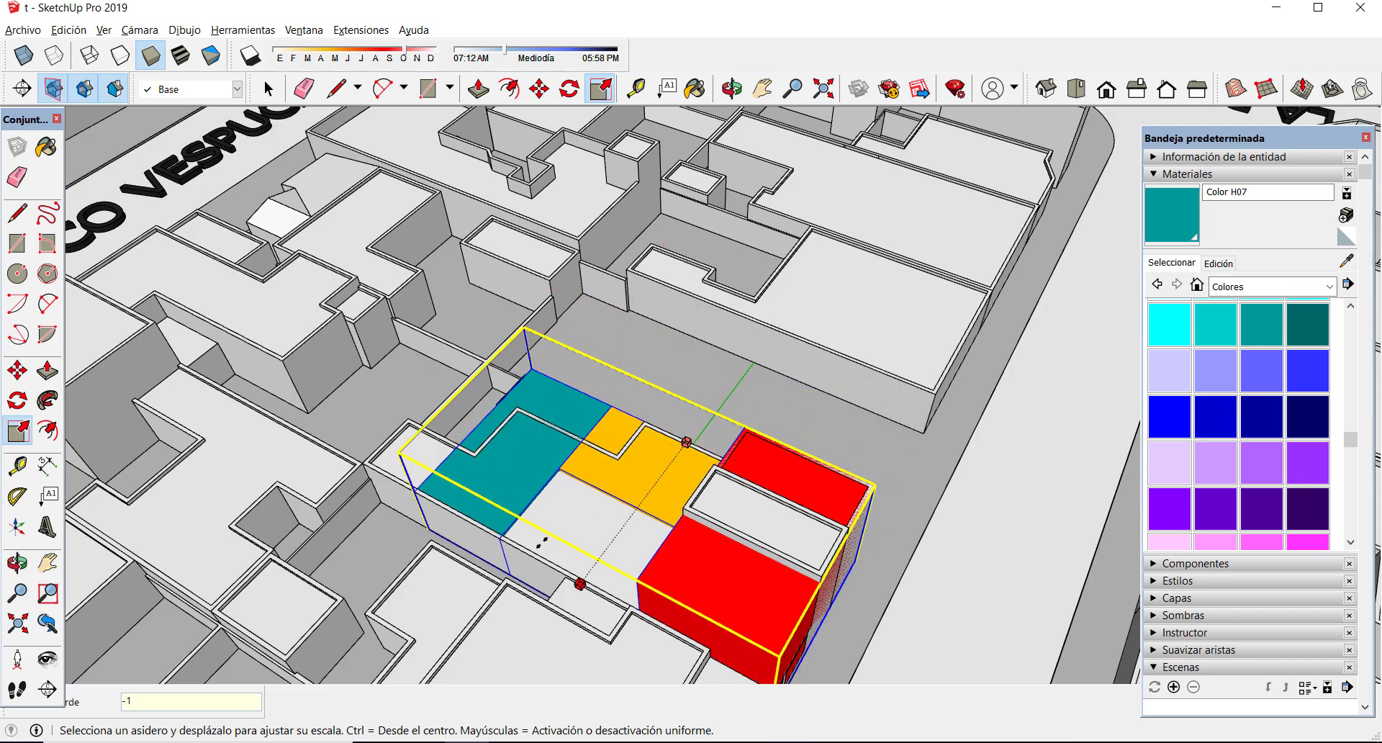
left_click_drag(541, 545, 551, 546)
- Move the mirrored group by its front corner back onto its lot, against the neighbouring building's corner
middle_click_drag(551, 547, 720, 345)
key("m")
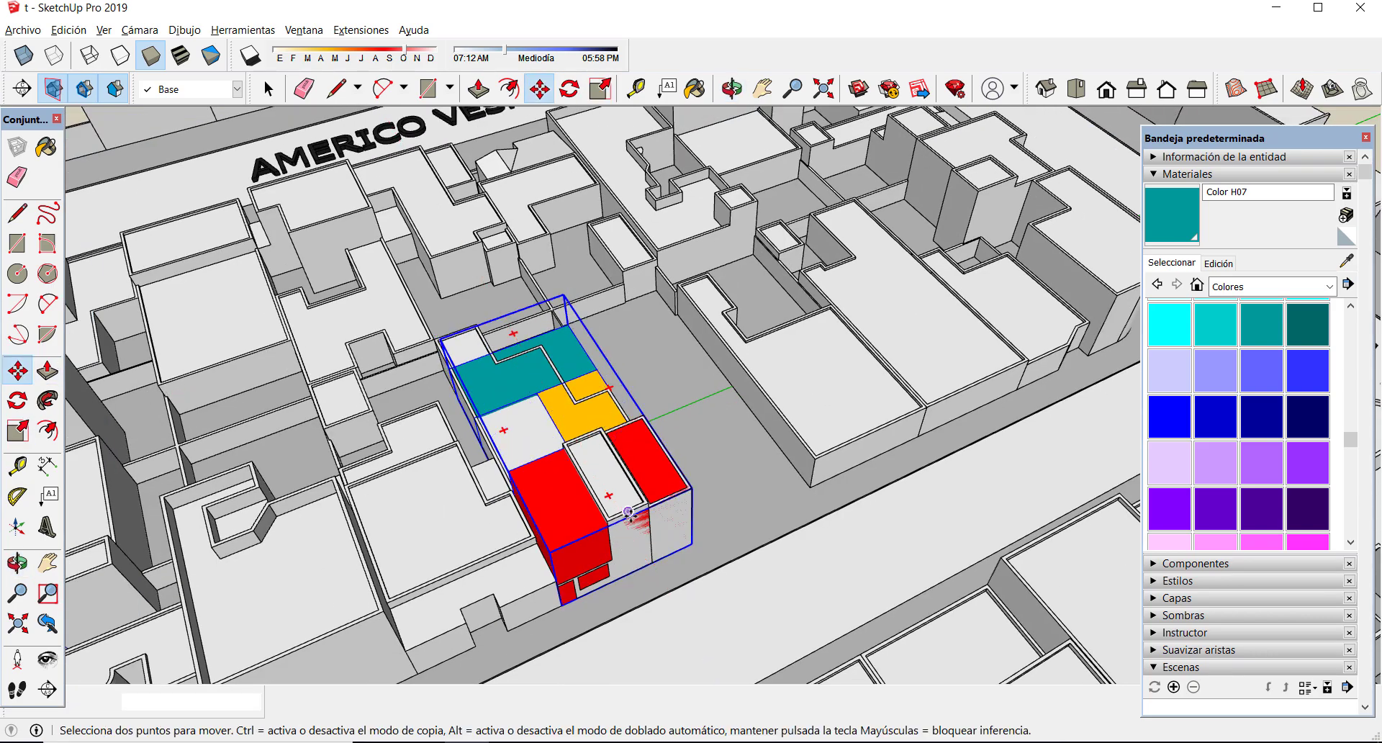
left_click_drag(692, 556, 808, 487)
left_click(808, 487)
middle_click_drag(734, 314, 461, 467)
scroll(700, 376, "up", 2)
middle_click_drag(700, 376, 678, 500)
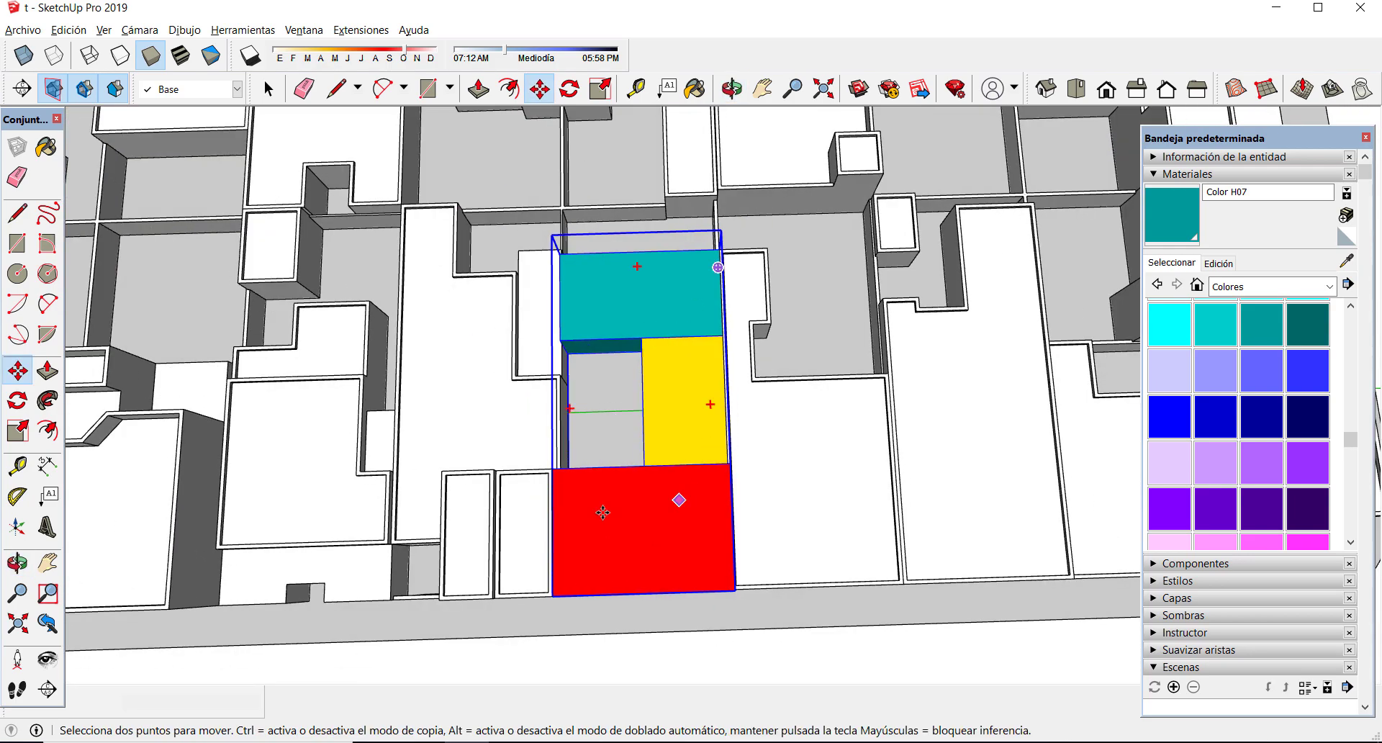
- Explode the mirrored combined group into its separate volumes
scroll(589, 379, "down", 8)
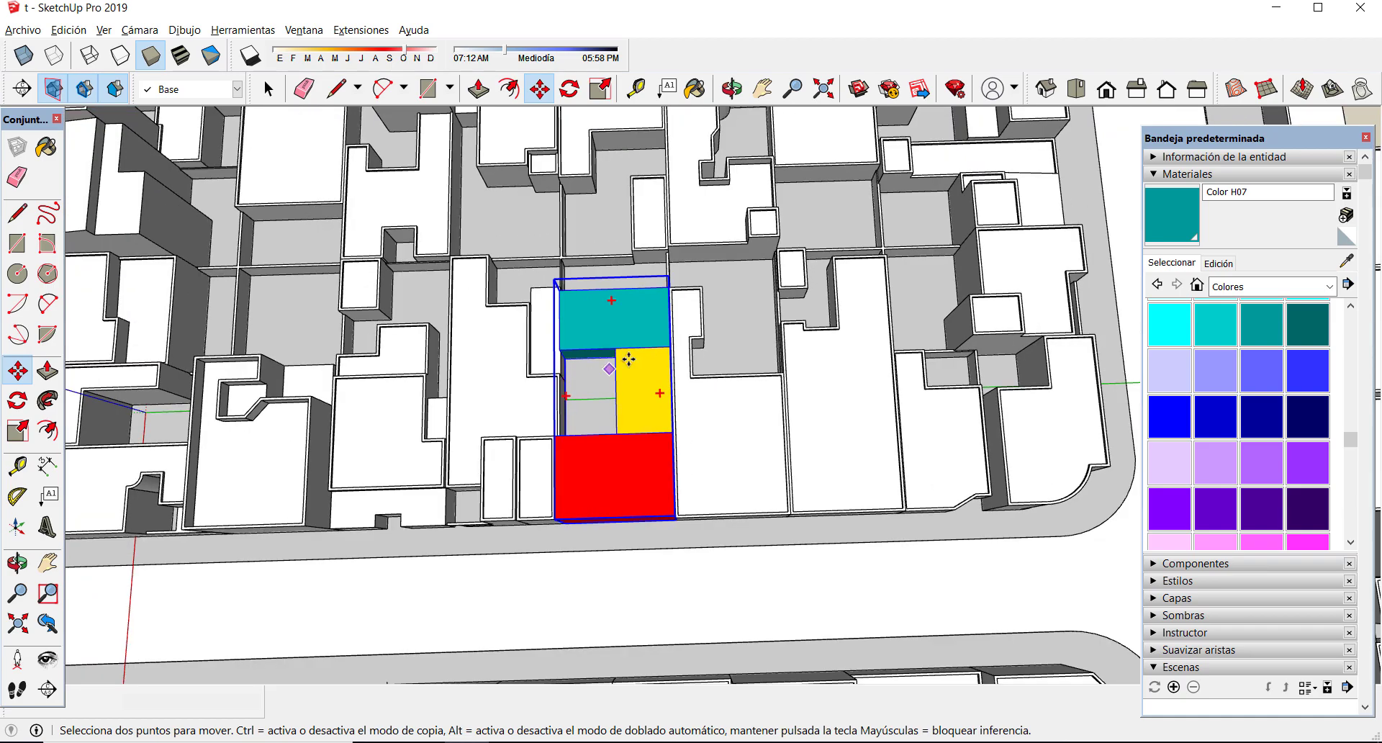
scroll(561, 225, "up", 1)
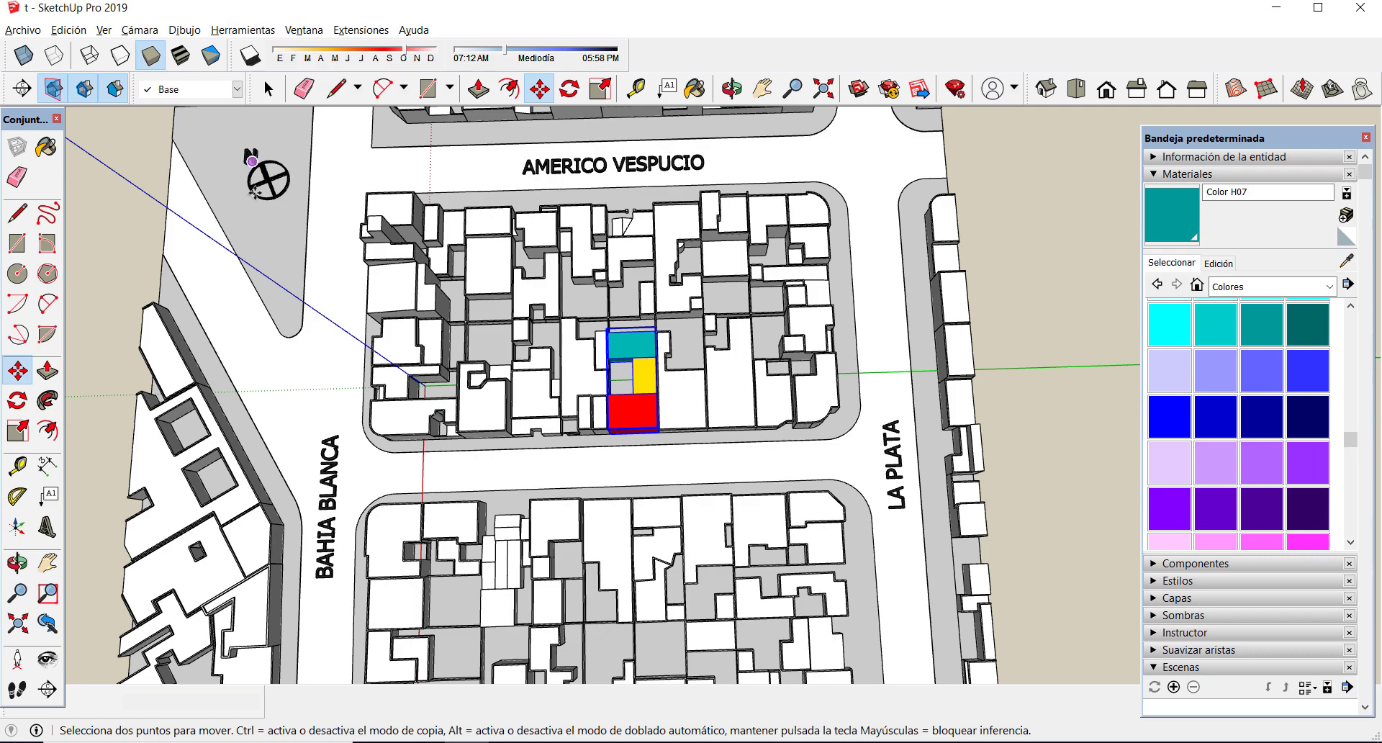
scroll(454, 292, "up", 2)
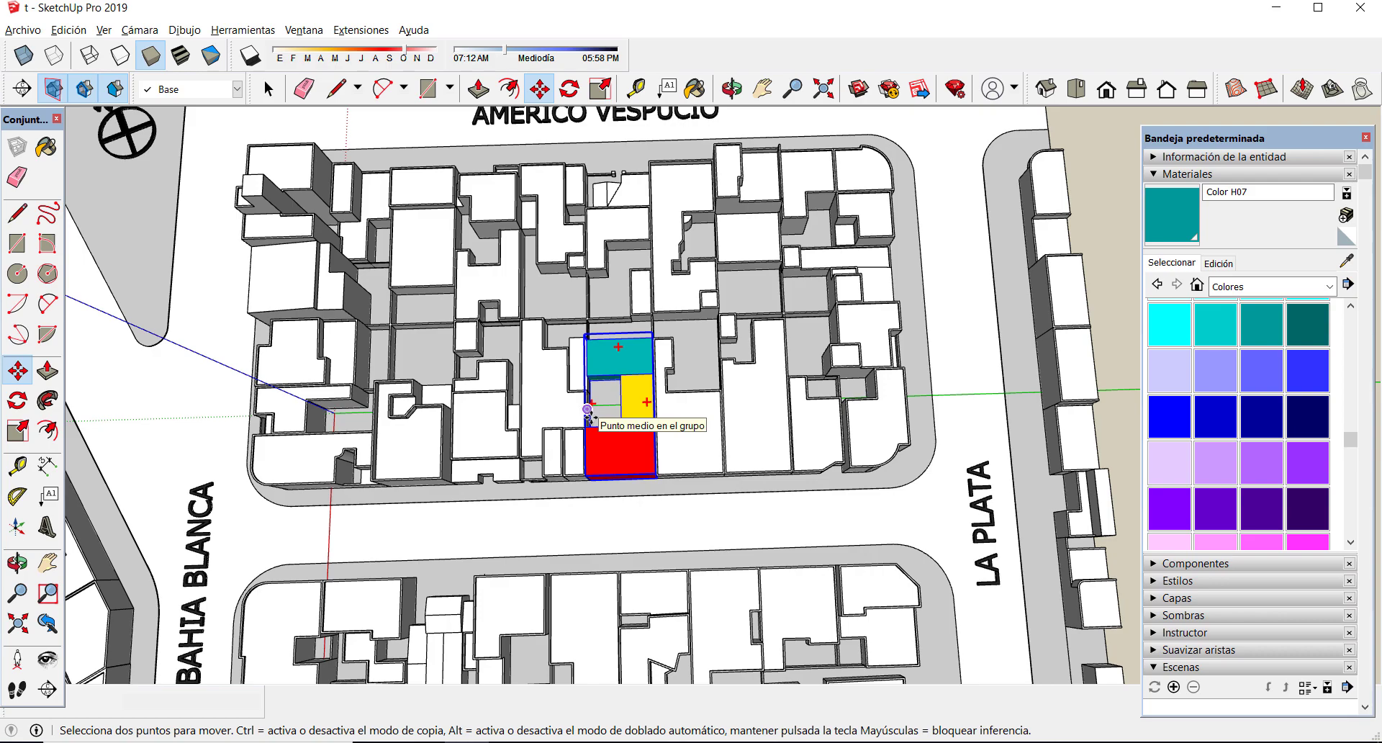
scroll(589, 416, "up", 2)
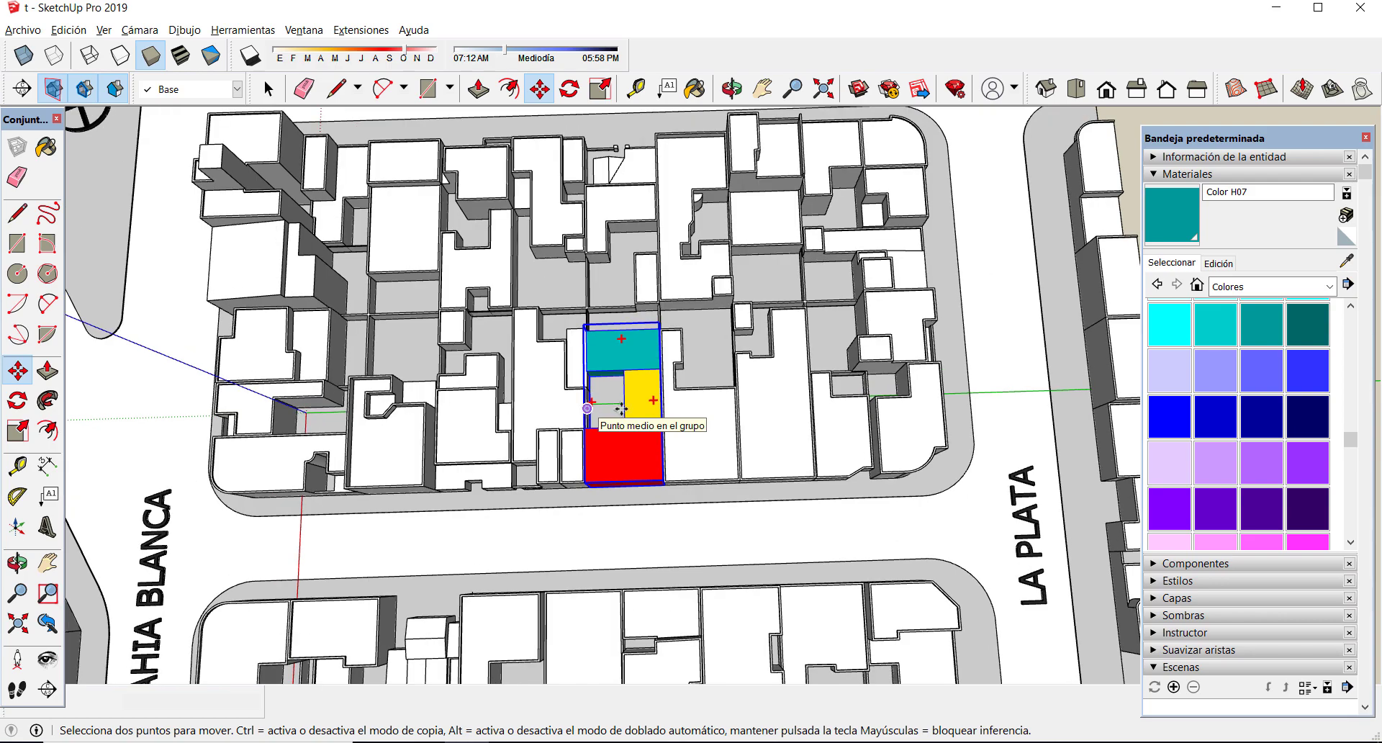
left_click(267, 90)
mouse_move(633, 410)
middle_mouse_down()
mouse_move(660, 361)
mouse_move(650, 394)
middle_mouse_up()
scroll(650, 394, "up", 1)
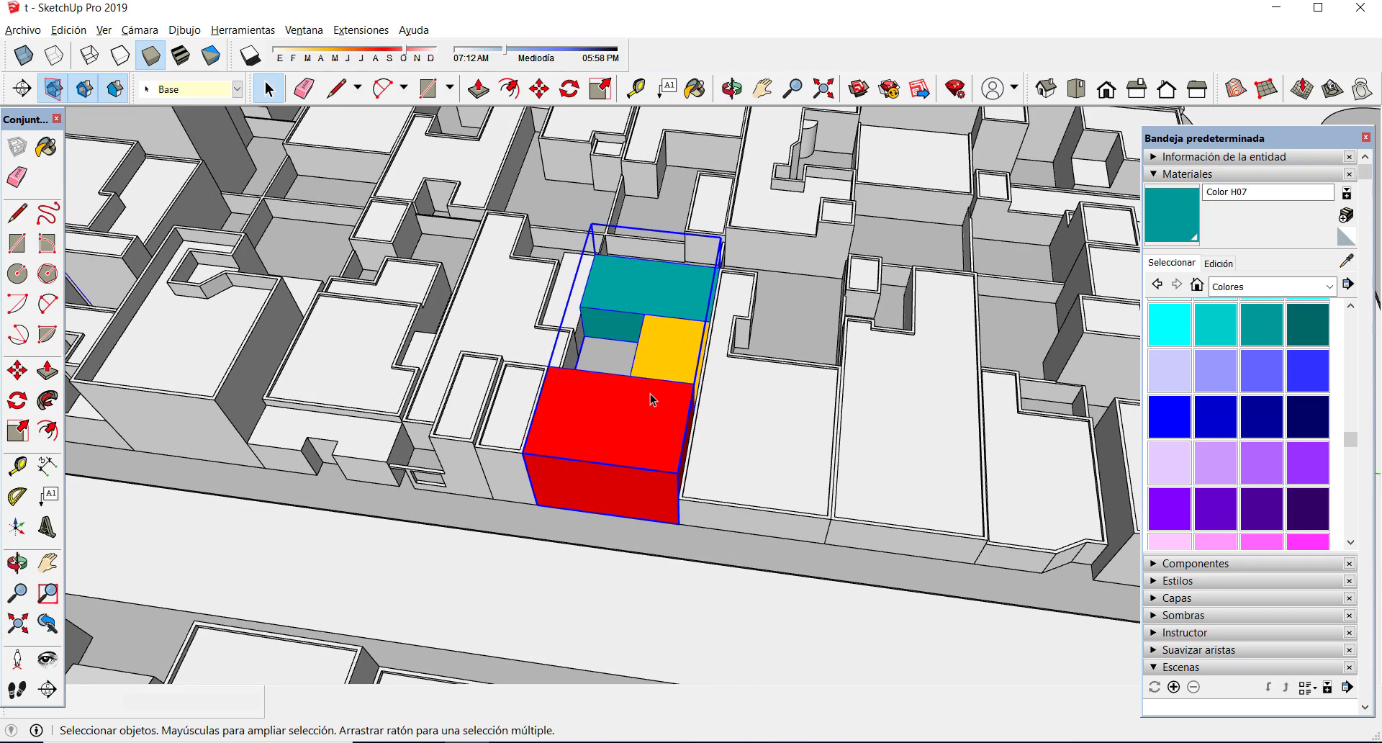
scroll(642, 408, "up", 1)
scroll(608, 439, "up", 1)
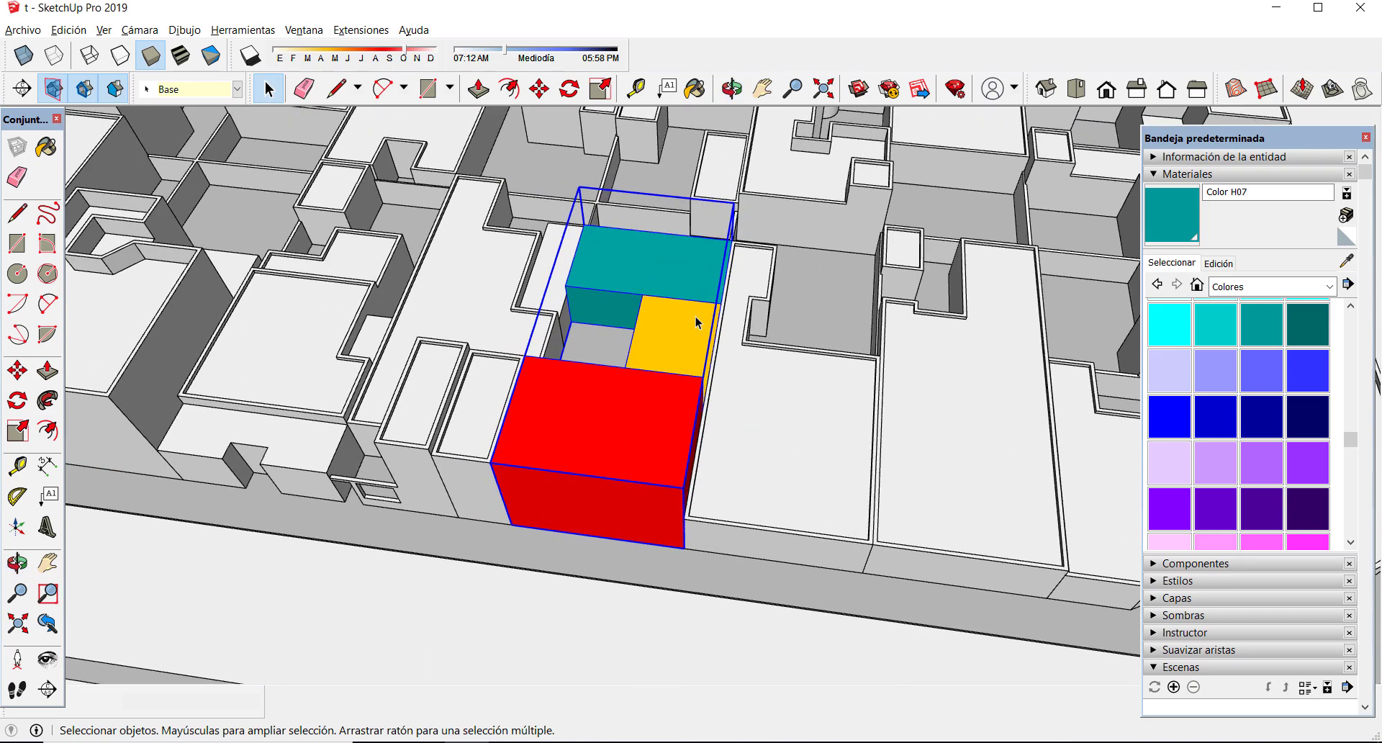
right_click(576, 400)
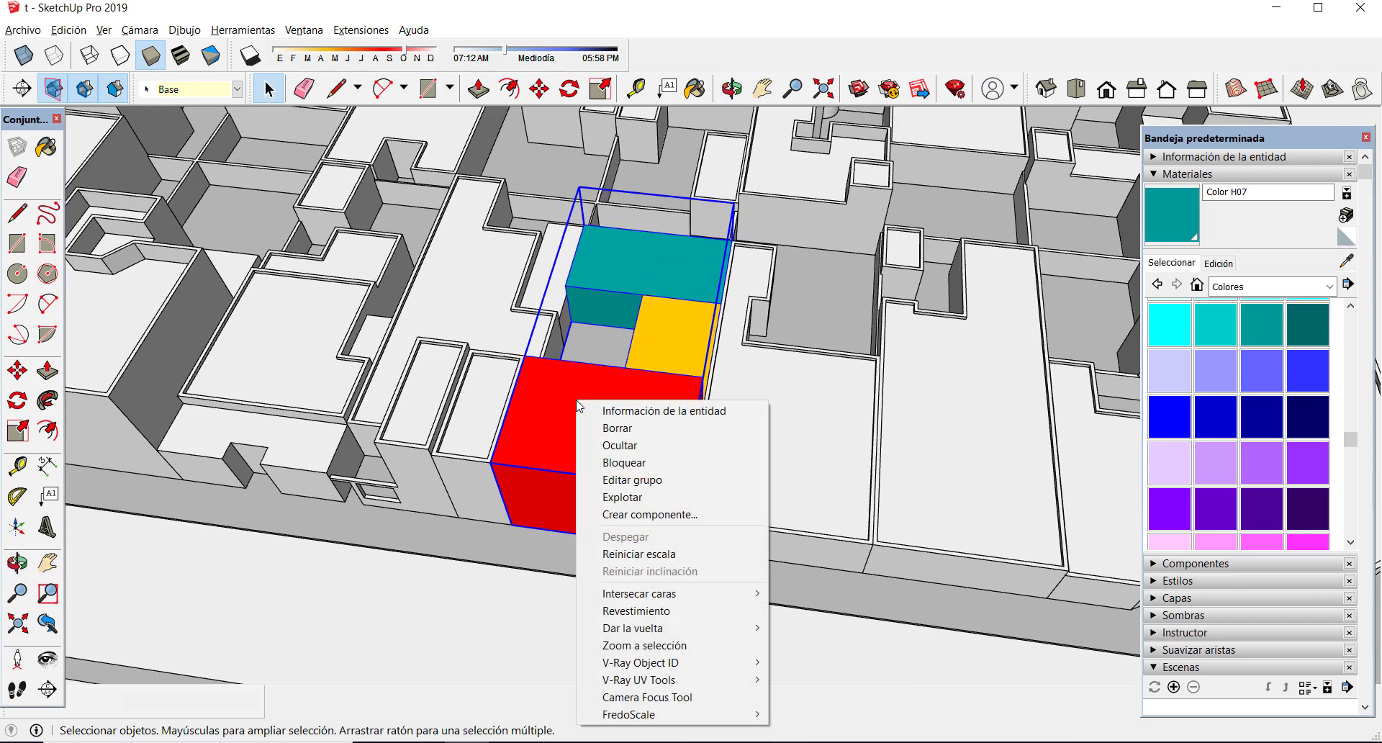
left_click(662, 502)
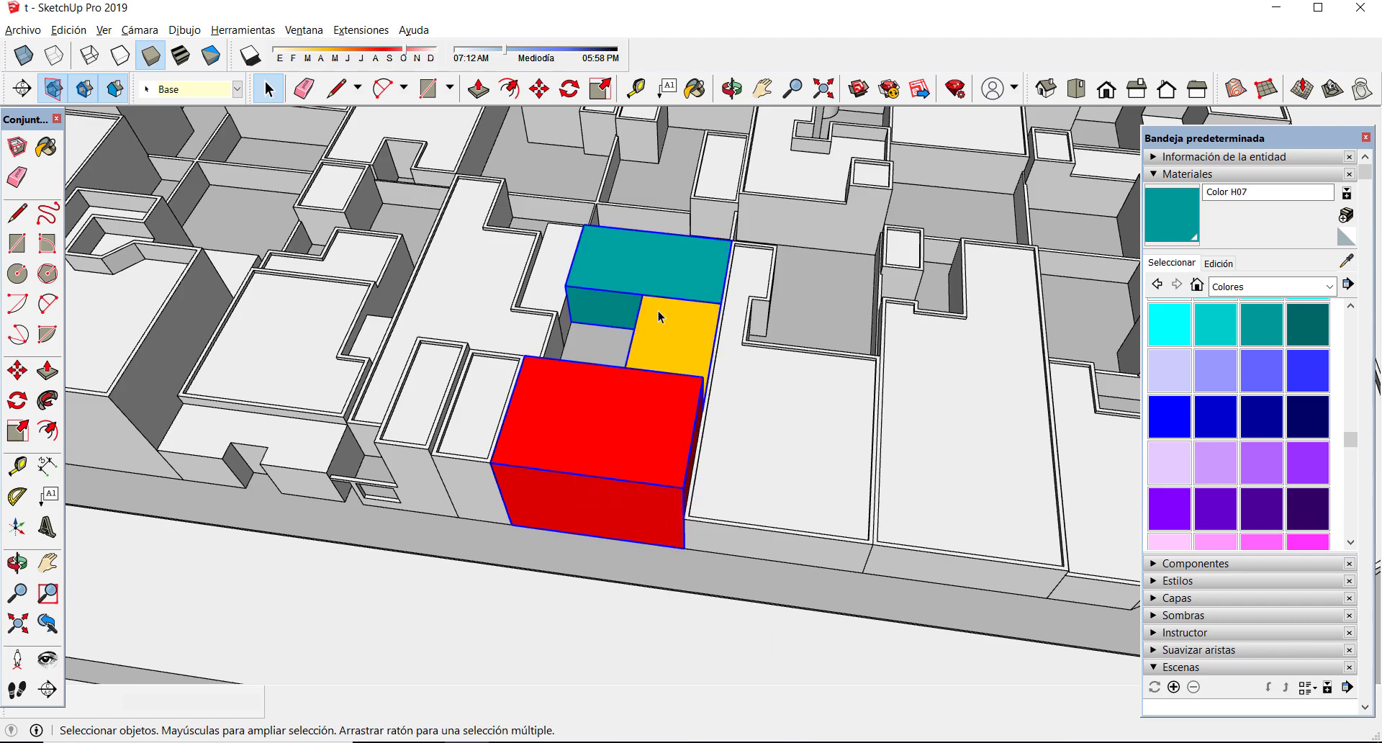
- Select the teal, yellow and red volumes one at a time to check that they are separate groups
left_click(645, 272)
left_click(663, 333)
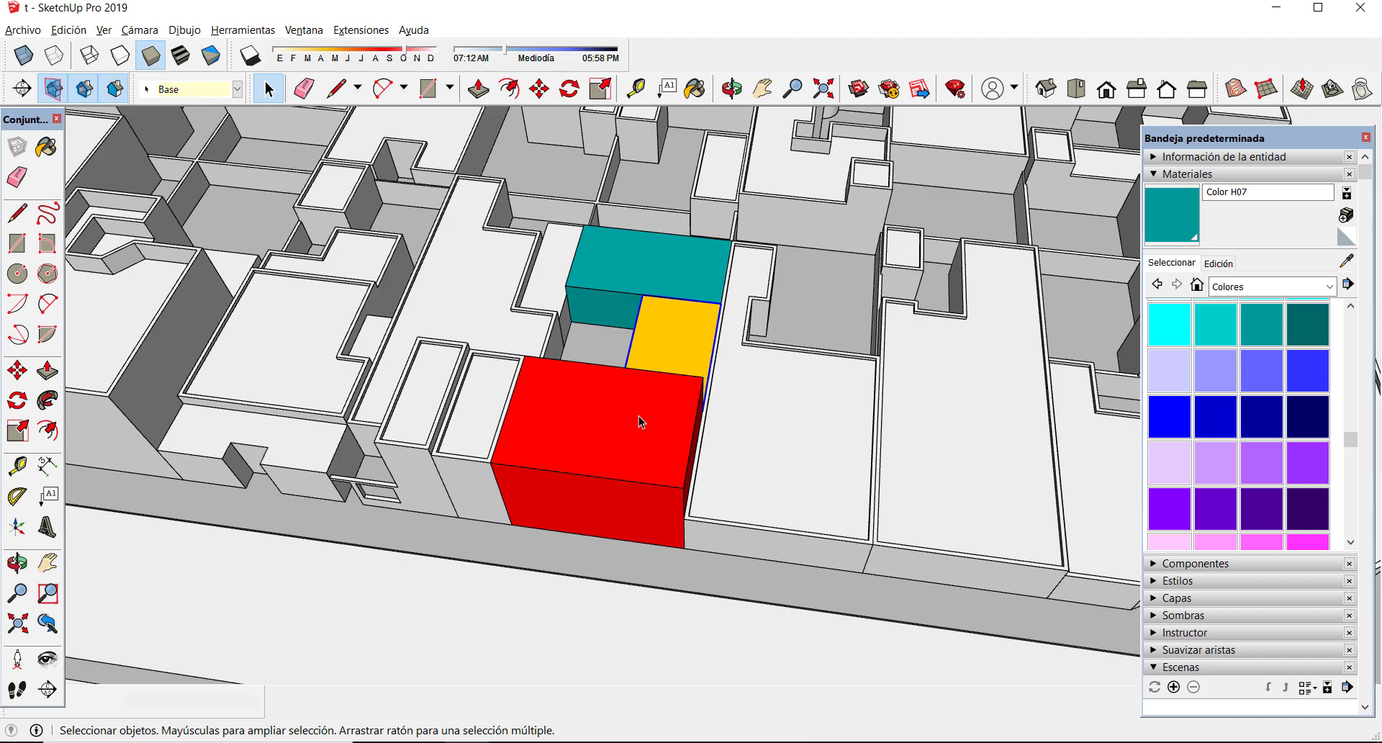
left_click(638, 415)
left_click(679, 346)
left_click(657, 257)
left_click(672, 331)
left_click(619, 408)
- Open the red front volume's group for editing
middle_click_drag(545, 343, 589, 454)
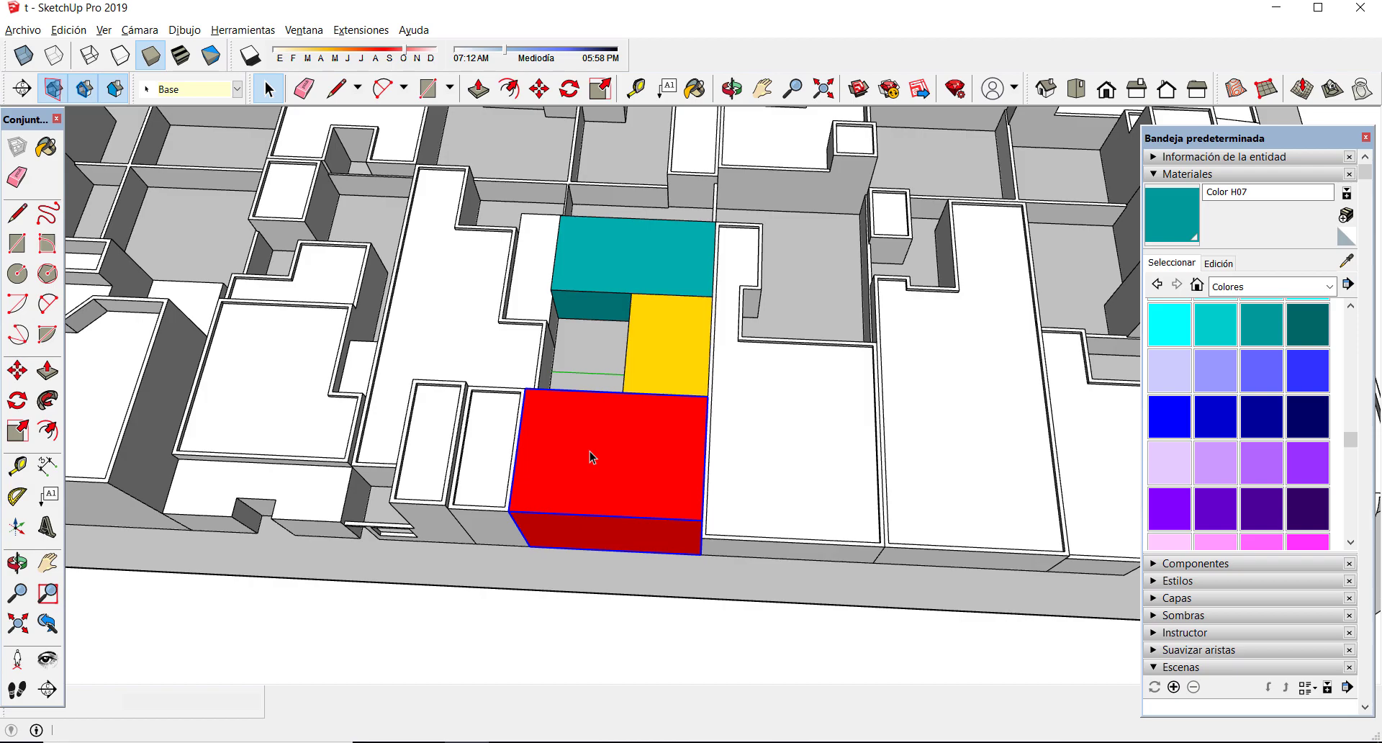
scroll(590, 451, "up", 2)
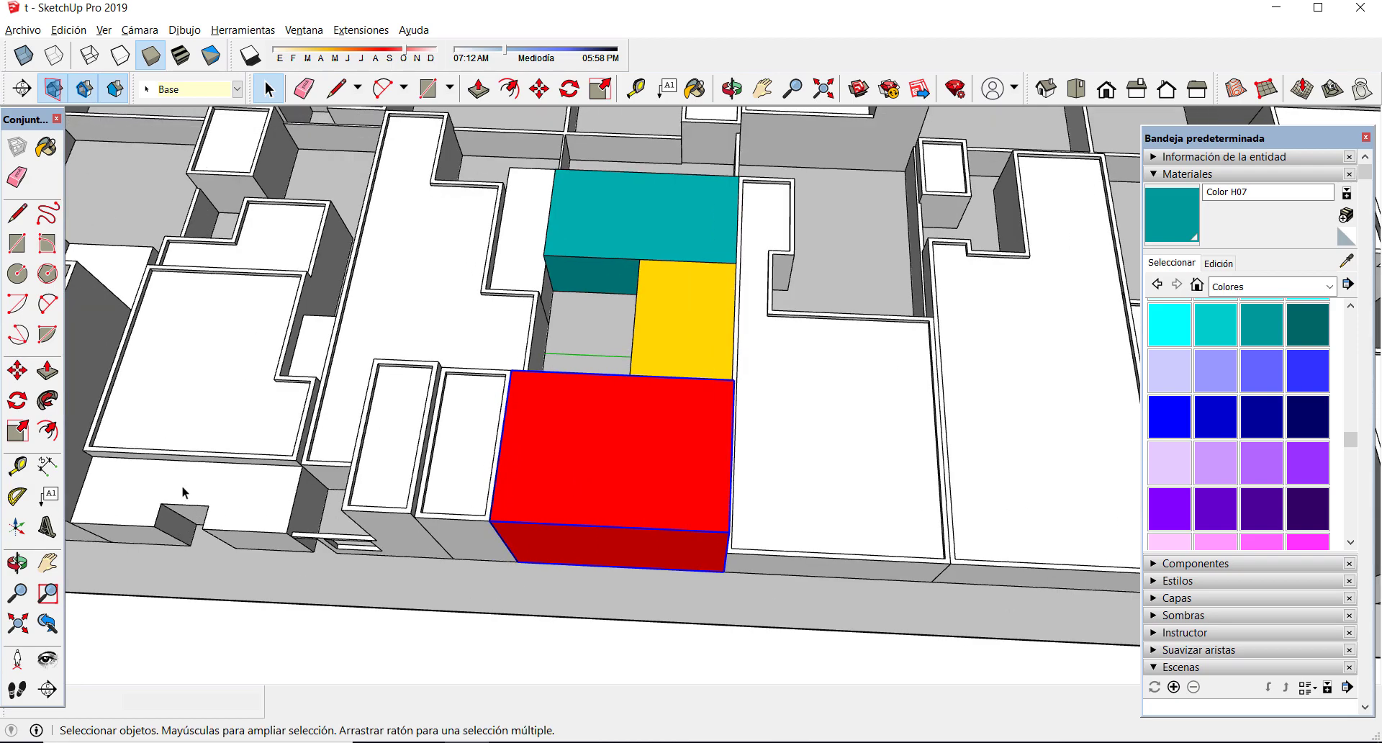
scroll(611, 431, "up", 1)
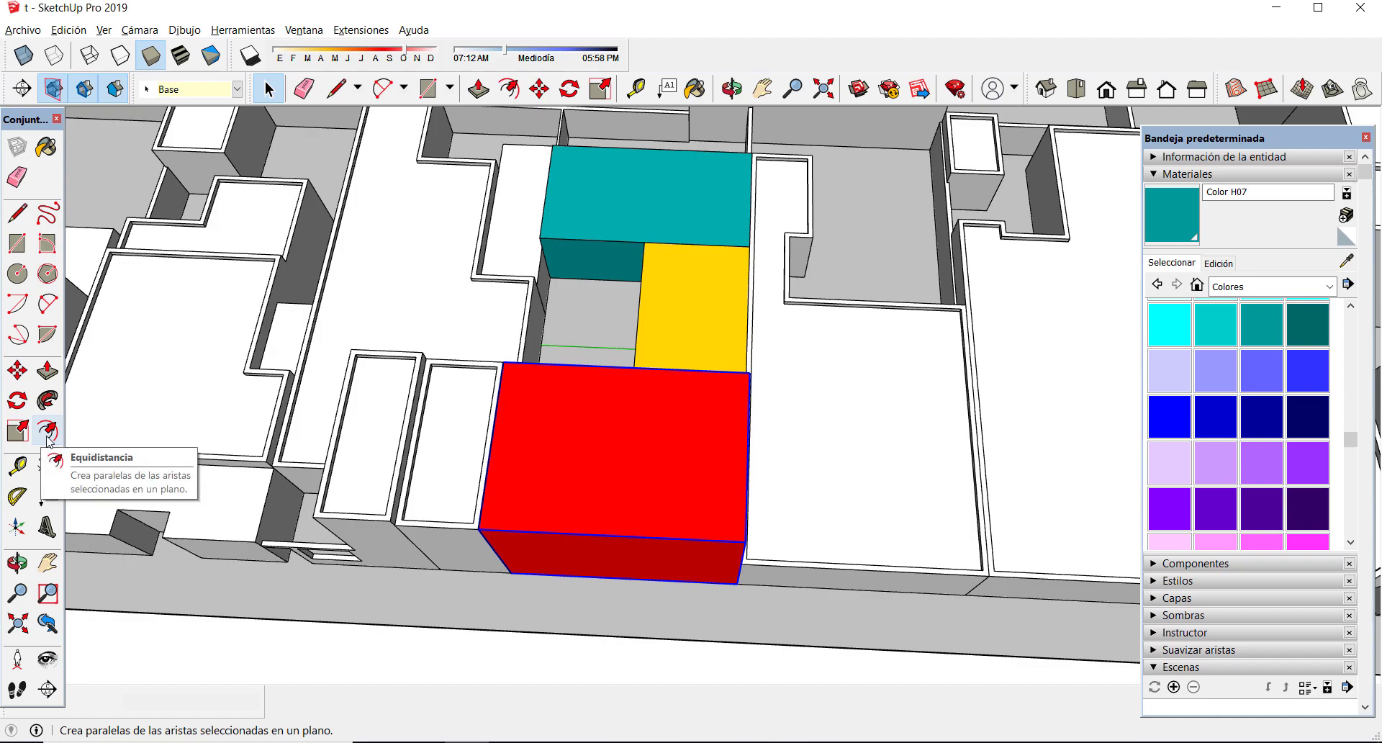
scroll(649, 361, "down", 4)
middle_click_drag(613, 382, 552, 416)
scroll(646, 373, "up", 6)
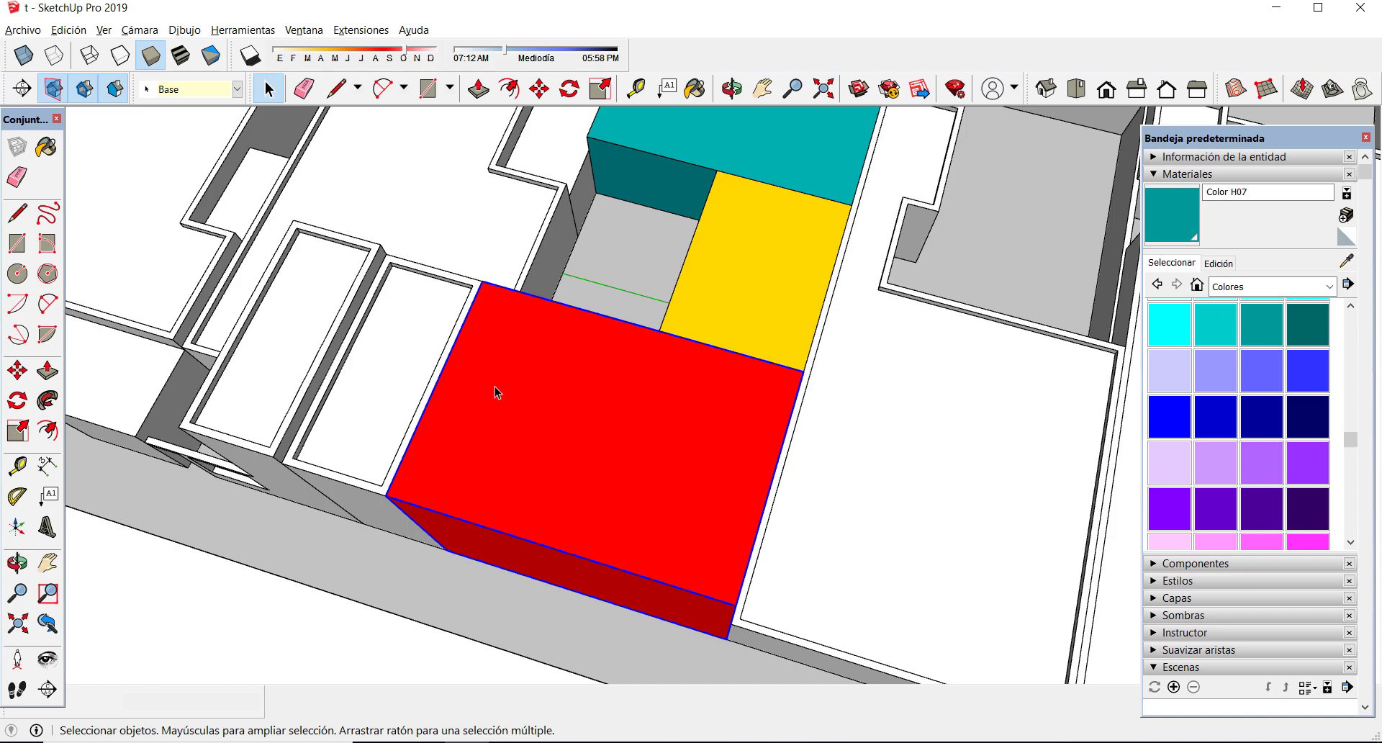
double_click(578, 433)
middle_click_drag(641, 420, 597, 436)
middle_click_drag(101, 444, 563, 322)
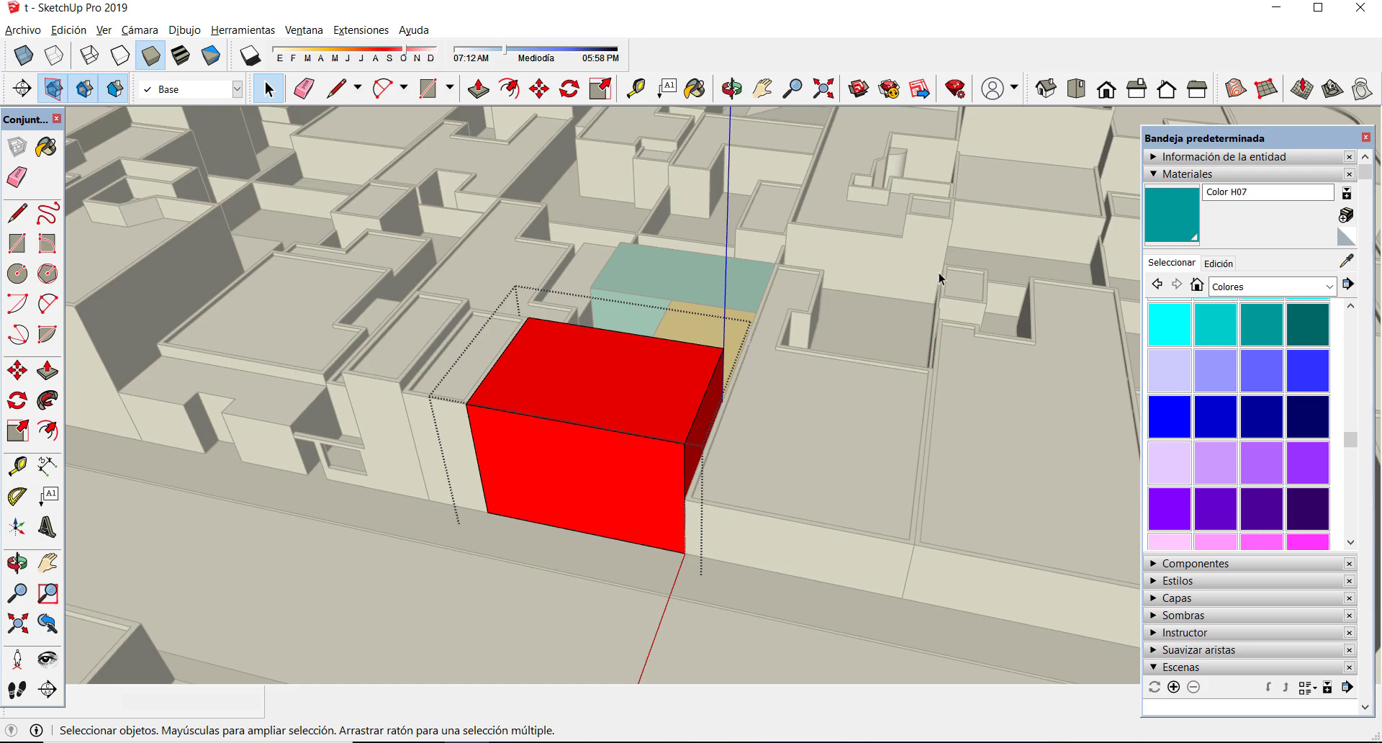
scroll(485, 295, "up", 2)
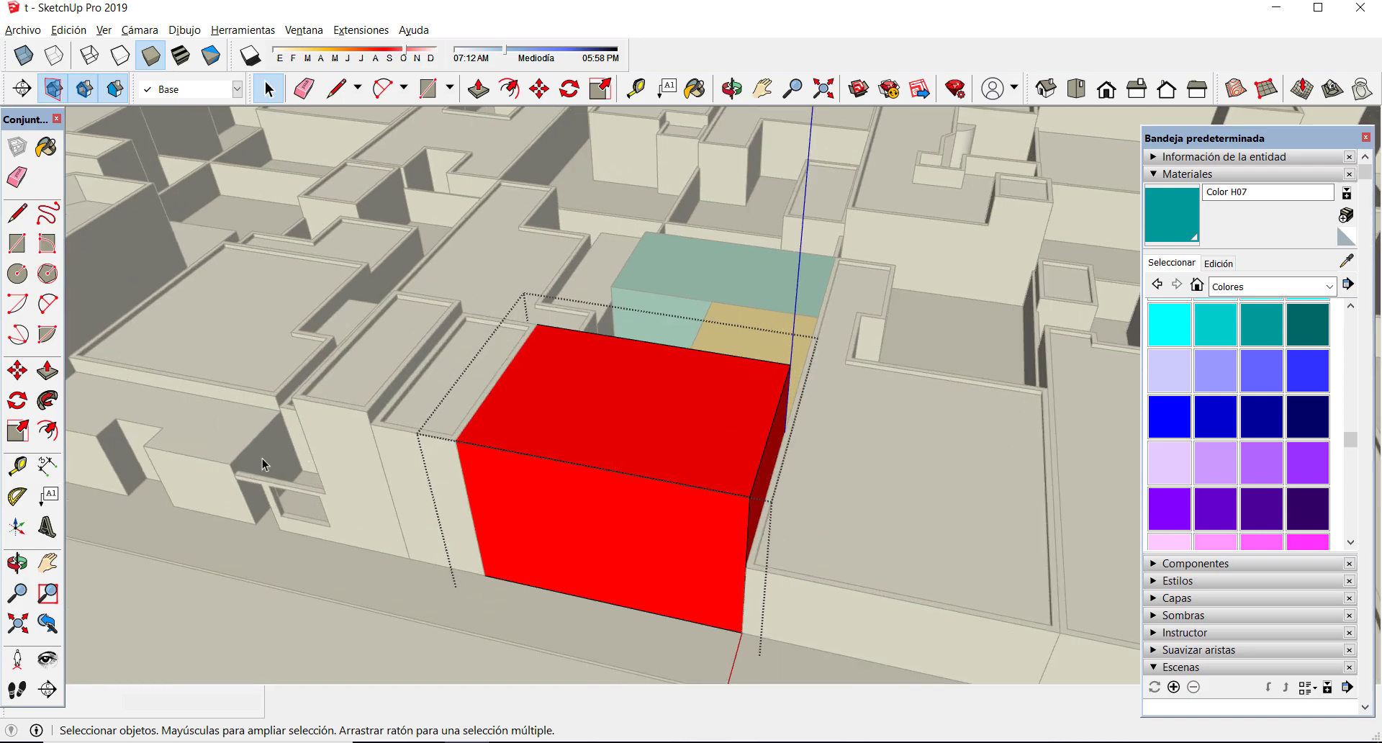
- Offset the edges of the red volume's roof face inward to outline the wall thickness
left_click(47, 430)
middle_click_drag(547, 345, 702, 536)
scroll(700, 537, "up", 2)
scroll(653, 440, "up", 1)
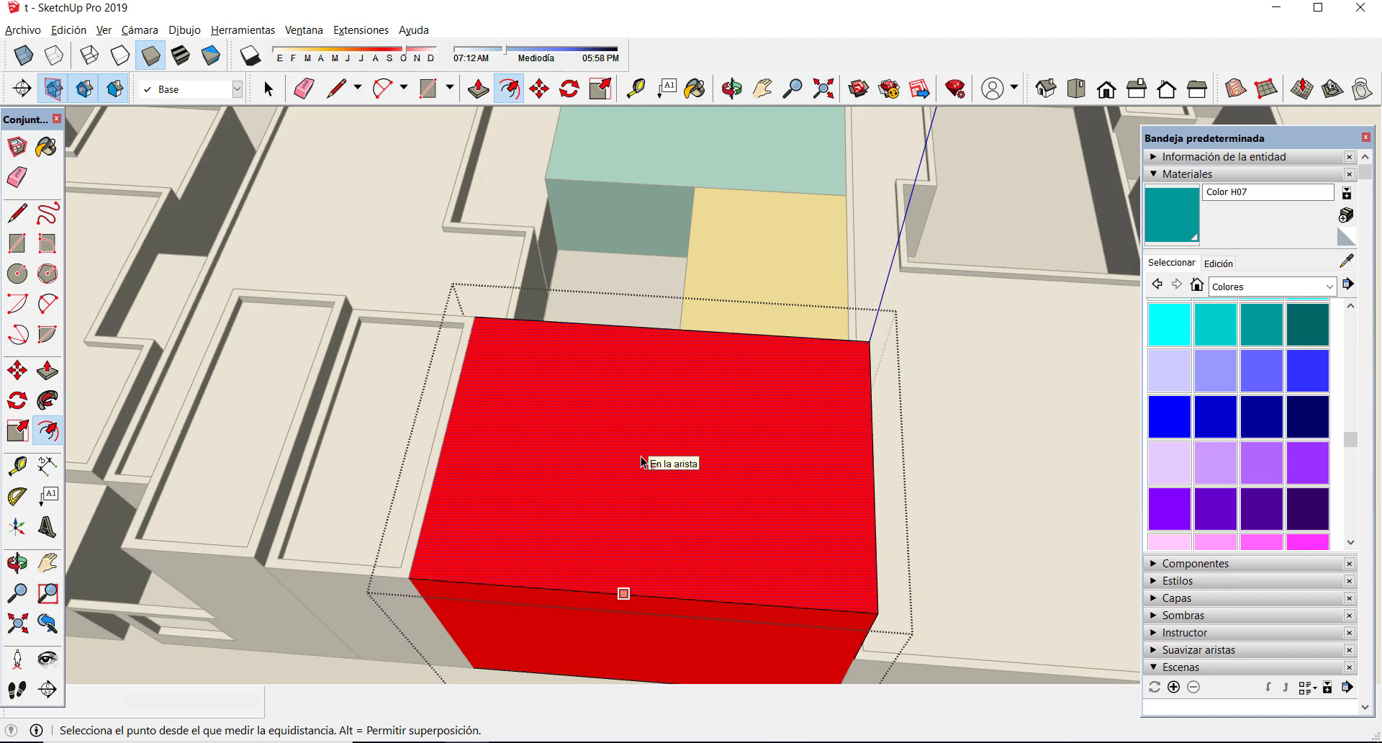
left_click(641, 456)
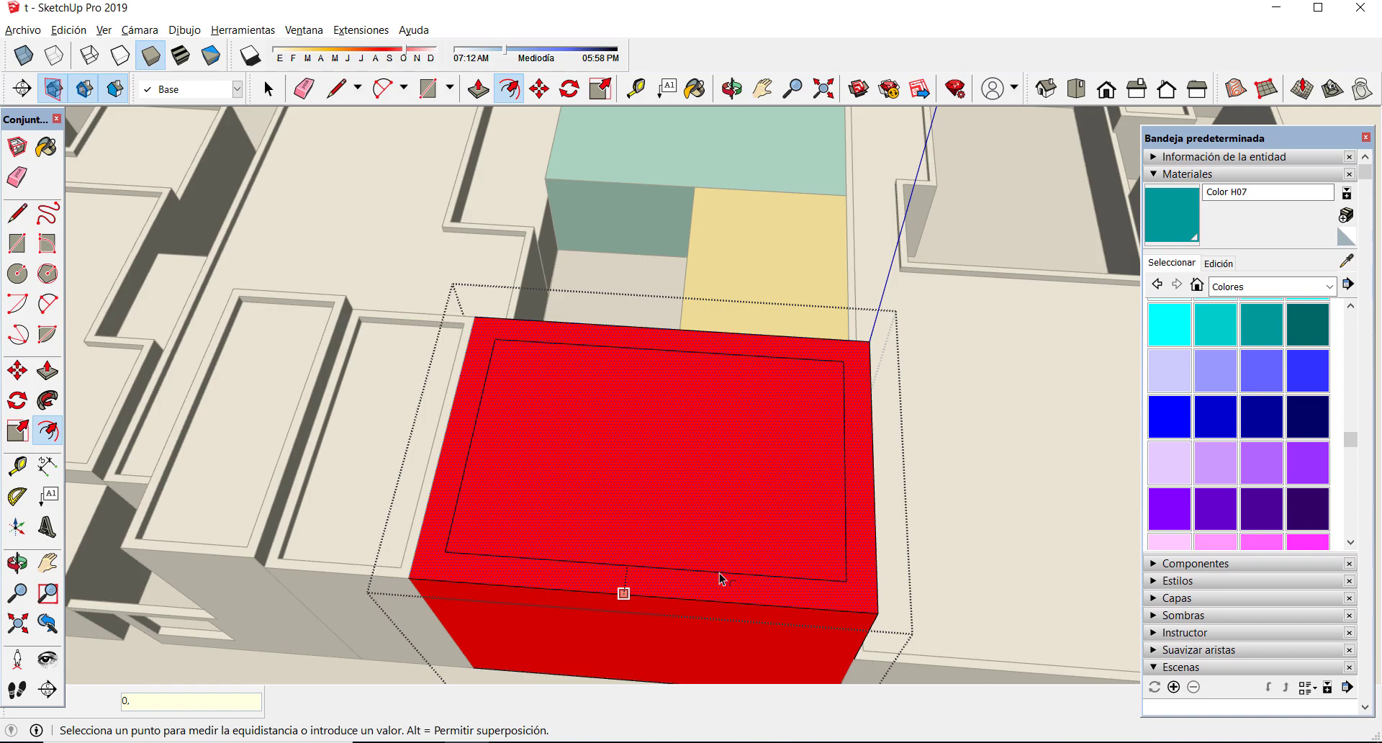
key("Return")
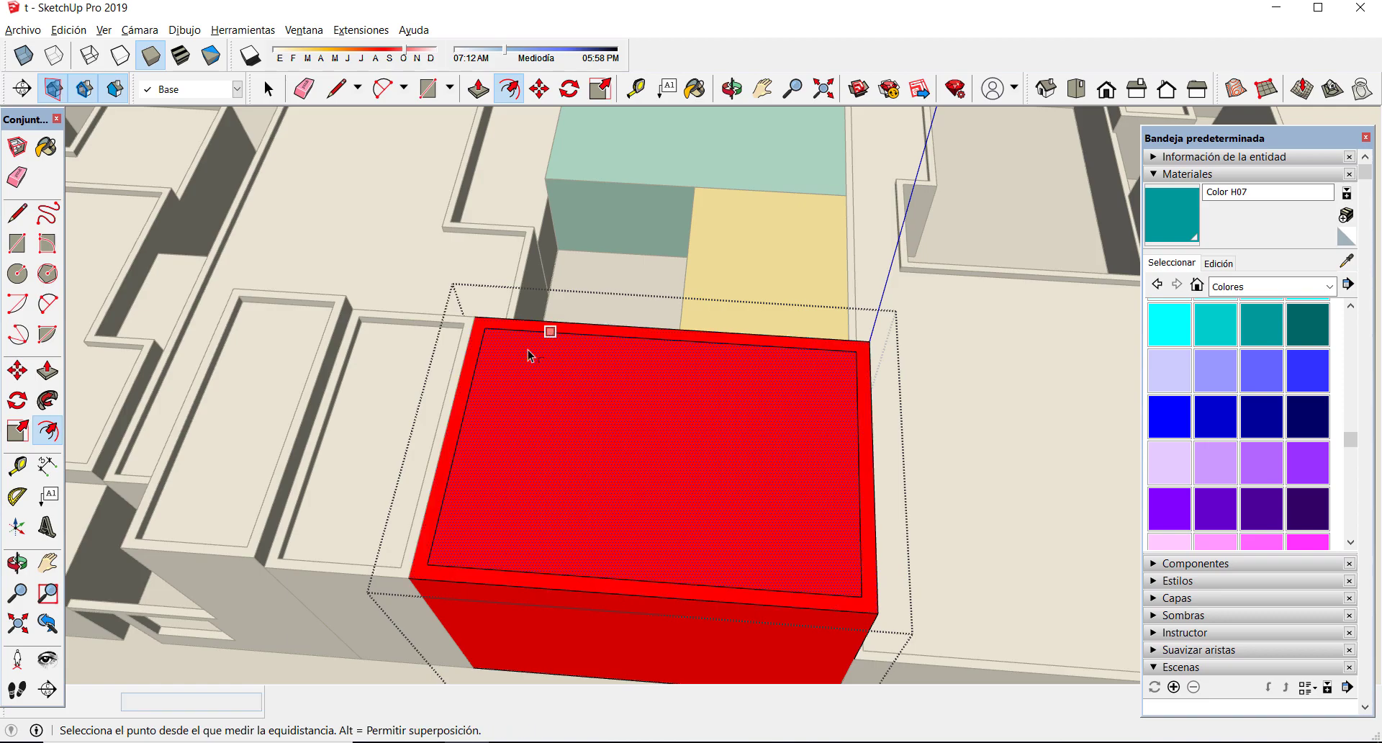
- Push the red volume's inner roof face down 6.20 m to hollow it out, leaving only the perimeter walls
scroll(532, 352, "down", 1)
left_click(48, 370)
scroll(549, 389, "down", 2)
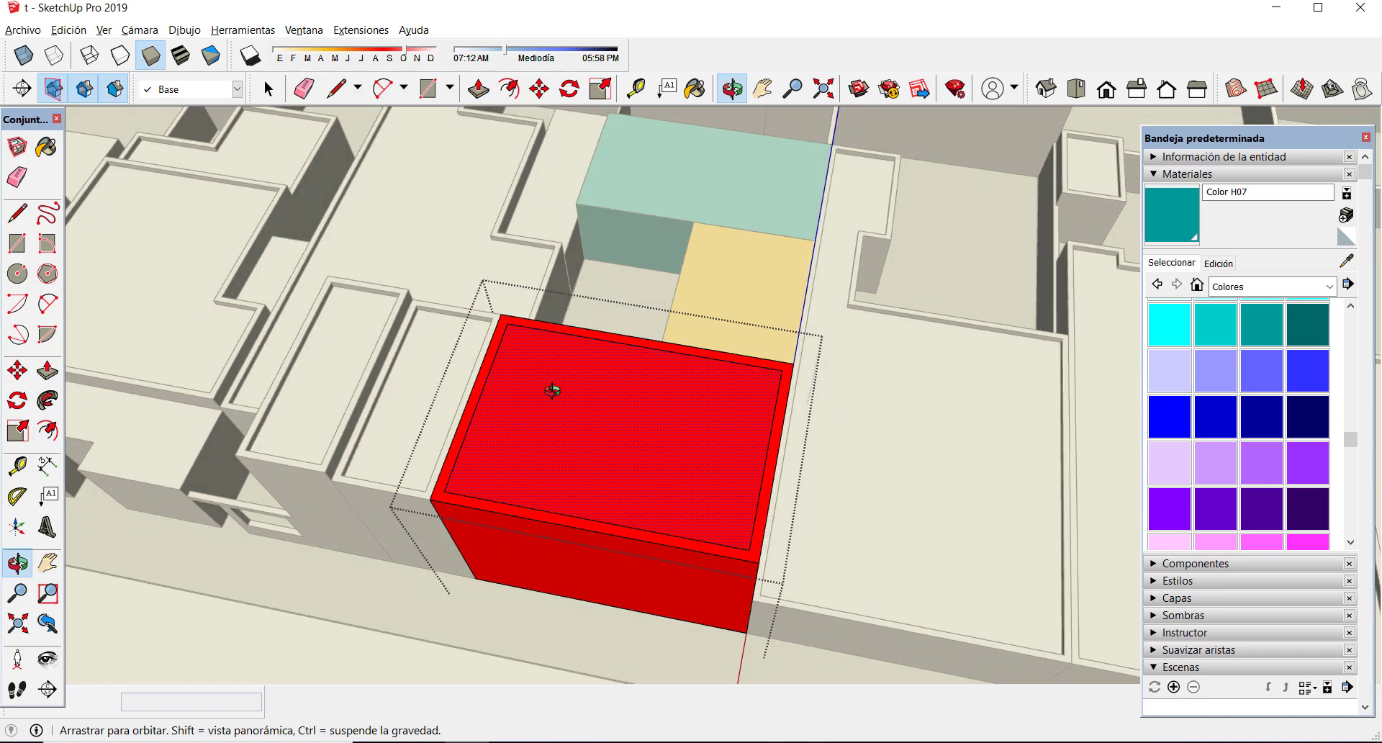
scroll(432, 403, "up", 2)
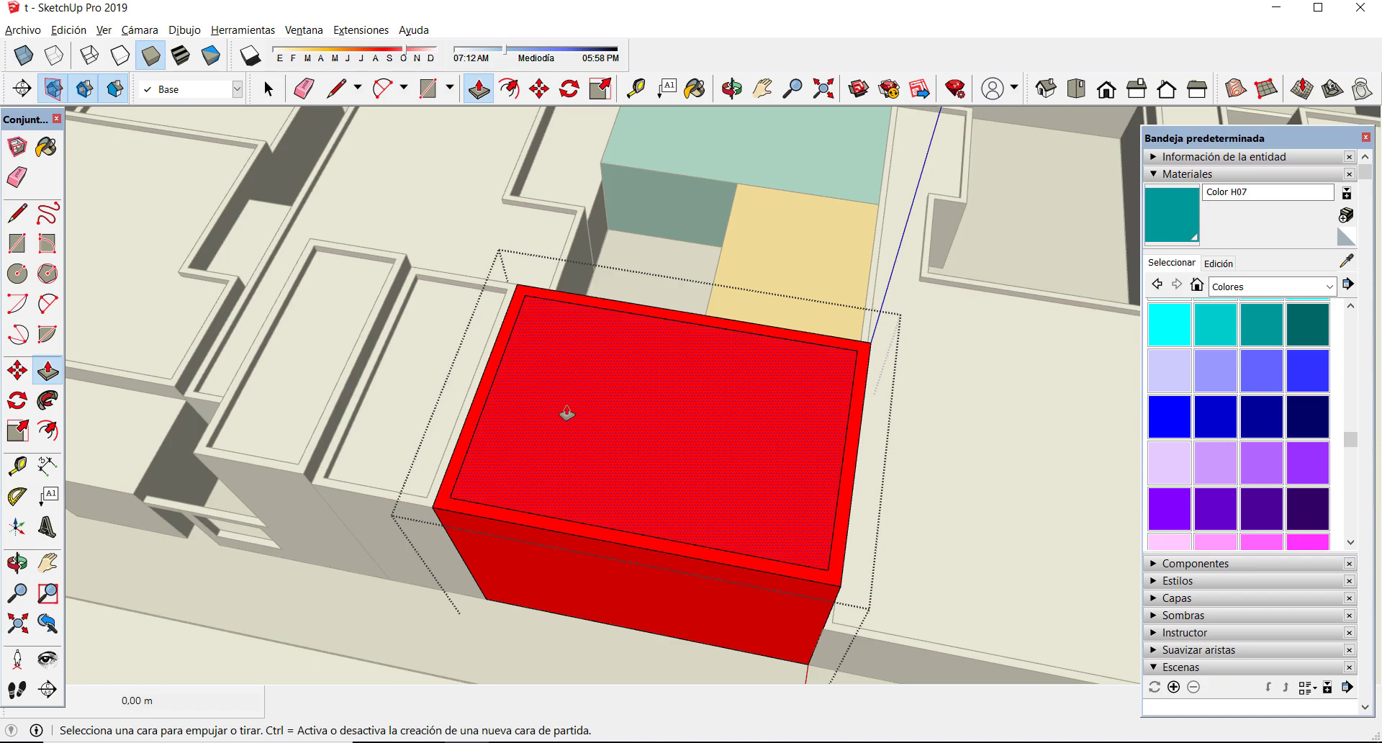
scroll(562, 442, "down", 1)
scroll(552, 432, "up", 3)
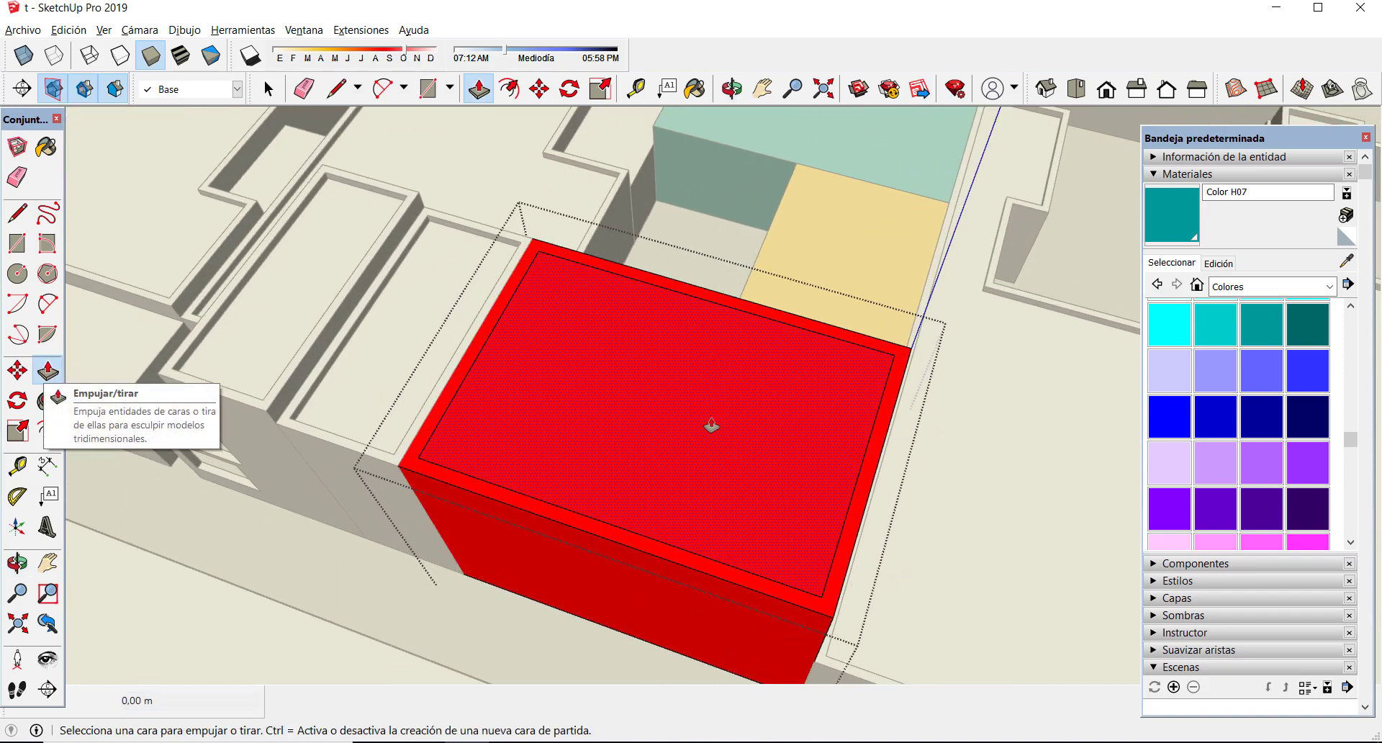
left_click(634, 400)
left_click(634, 400)
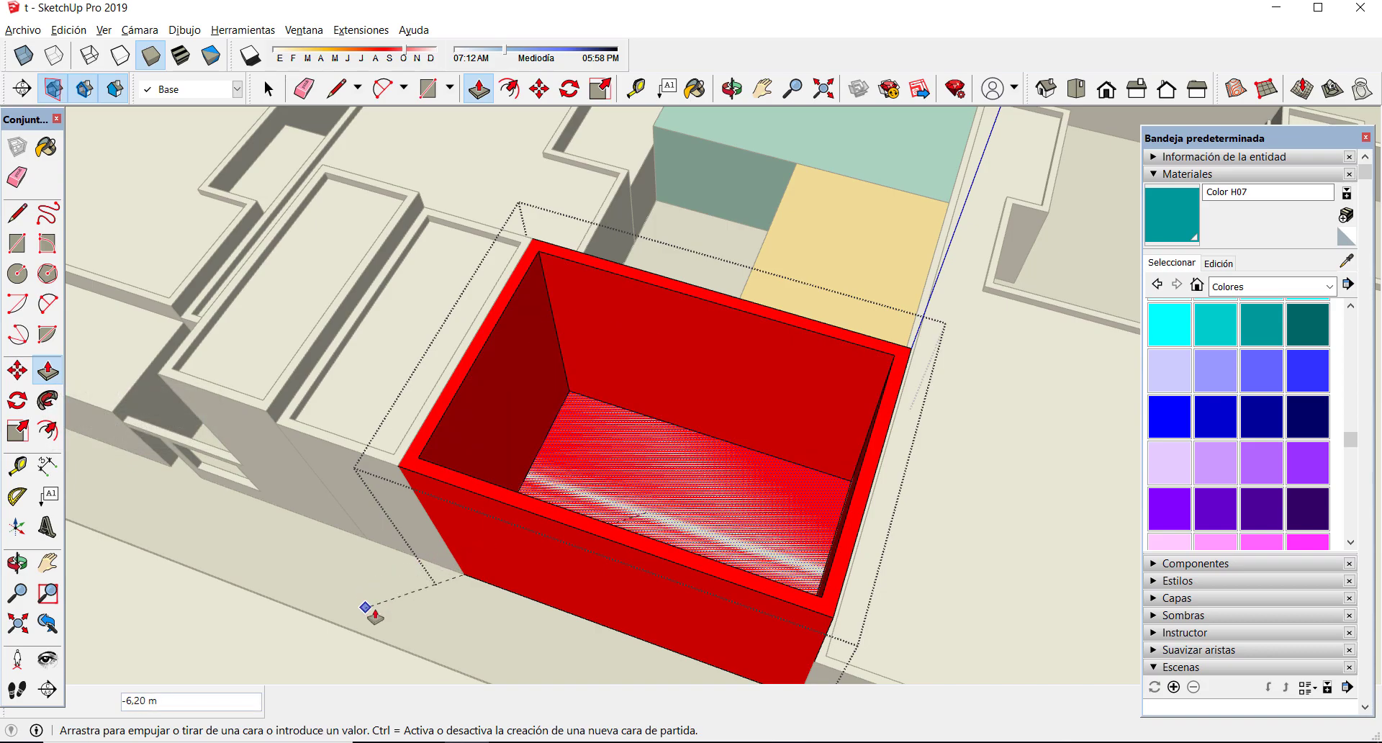
left_click(499, 626)
- Close the red volume's group and open the yellow connecting volume's group for editing
mouse_move(533, 583)
middle_mouse_down()
mouse_move(749, 607)
mouse_move(672, 617)
mouse_move(629, 371)
mouse_move(802, 324)
middle_mouse_up()
scroll(801, 302, "up", 3)
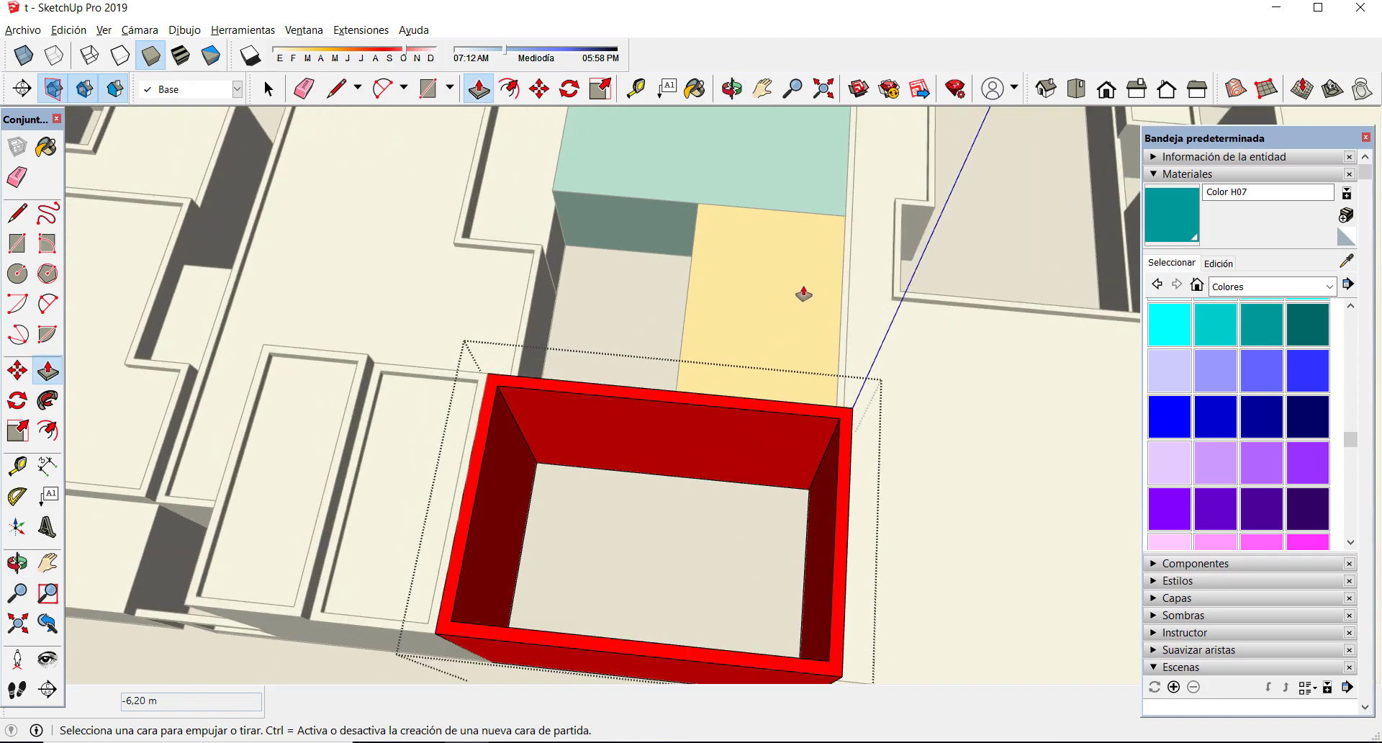
key("space")
middle_click_drag(669, 314, 762, 308)
double_click(722, 307)
scroll(720, 308, "down", 2)
middle_click_drag(647, 309, 767, 323)
scroll(550, 335, "up", 2)
middle_click_drag(549, 336, 82, 425)
- Offset the edges of the yellow volume's roof face inward to outline its wall thickness
left_click(47, 430)
mouse_move(633, 432)
middle_mouse_down()
mouse_move(648, 456)
mouse_move(644, 425)
middle_mouse_up()
left_click(644, 425)
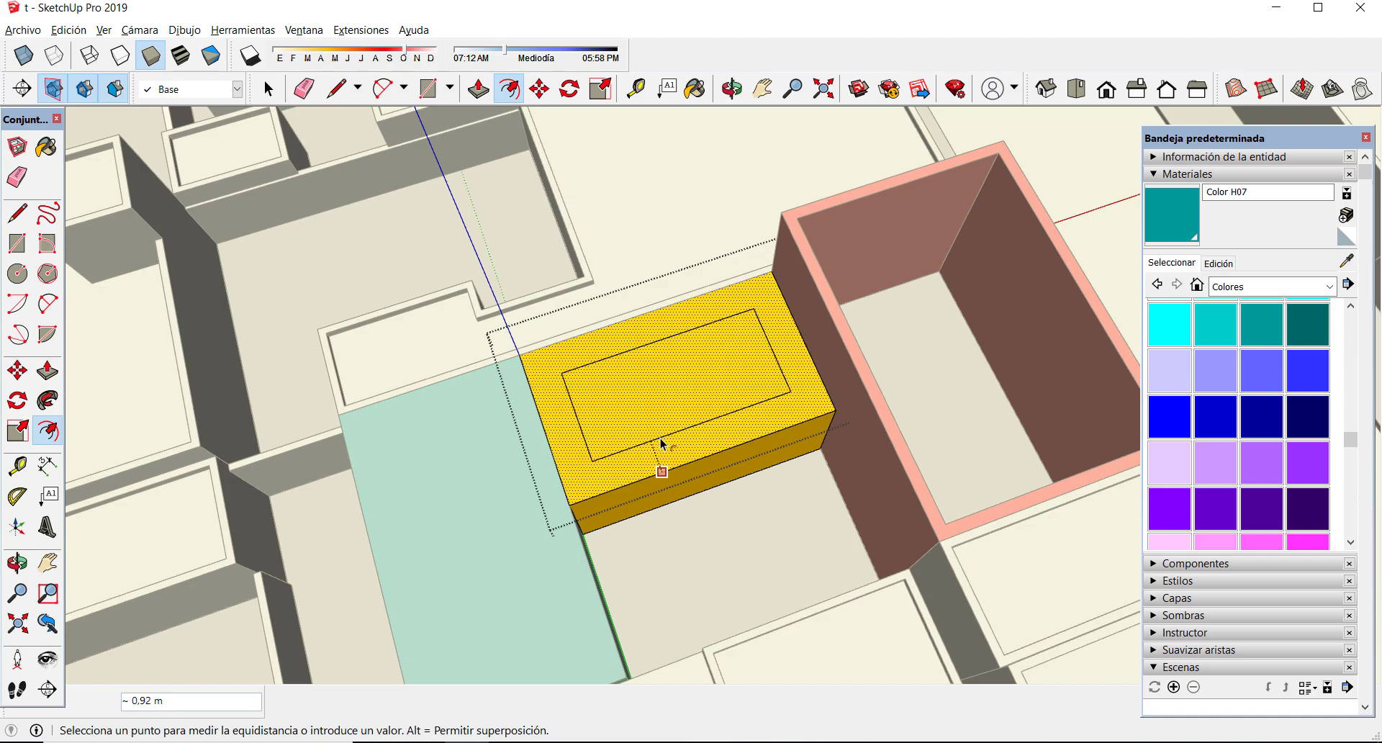
key("Return")
- Push the yellow volume's inner roof face down 3.20 m to hollow it out into perimeter walls
middle_click_drag(746, 408, 546, 375)
left_click(36, 377)
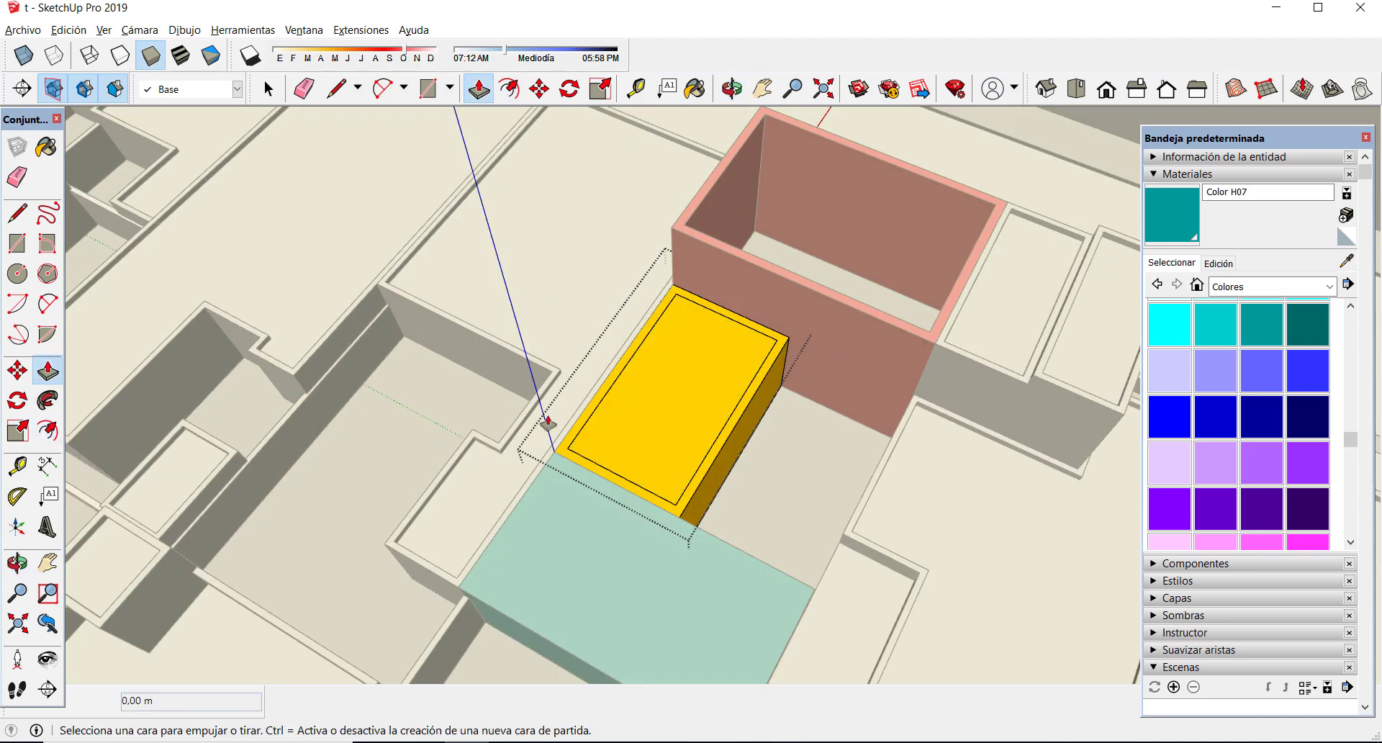
left_click(689, 396)
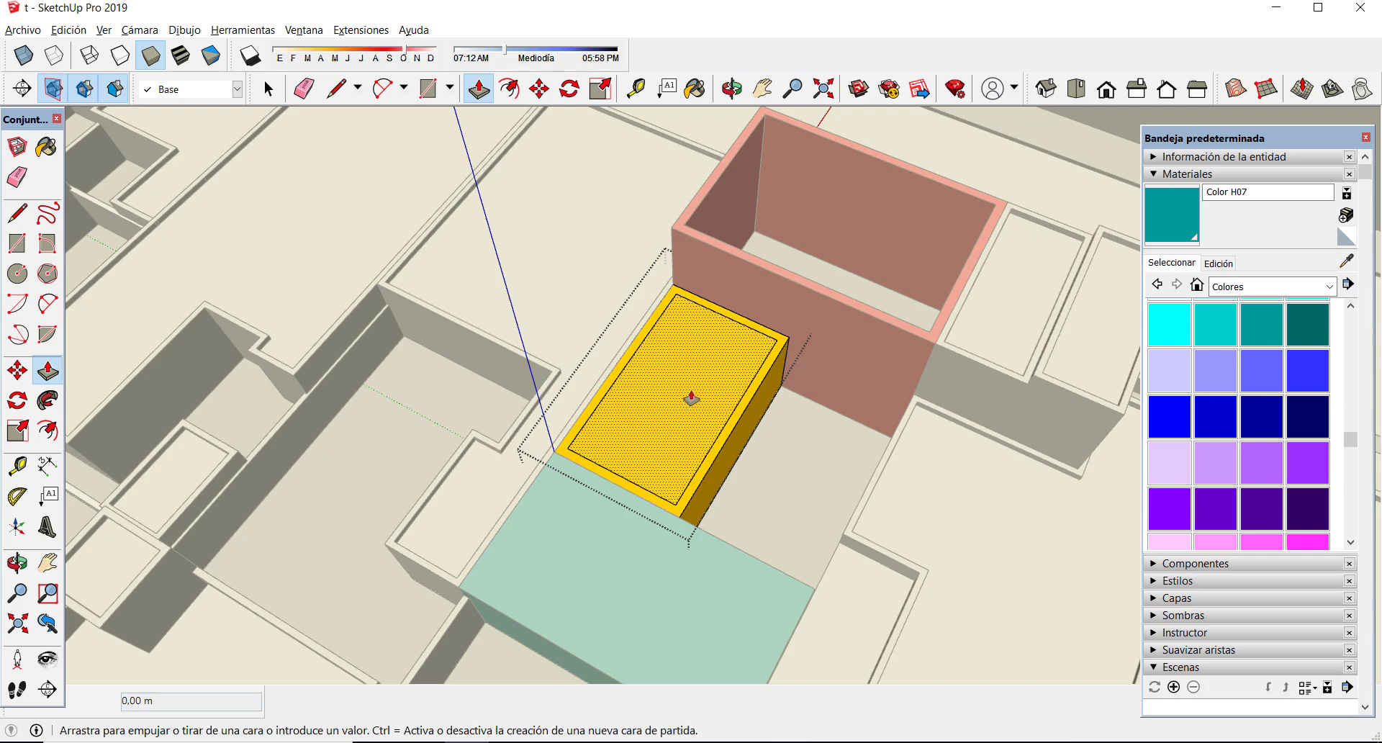
left_click(800, 453)
scroll(788, 443, "up", 2)
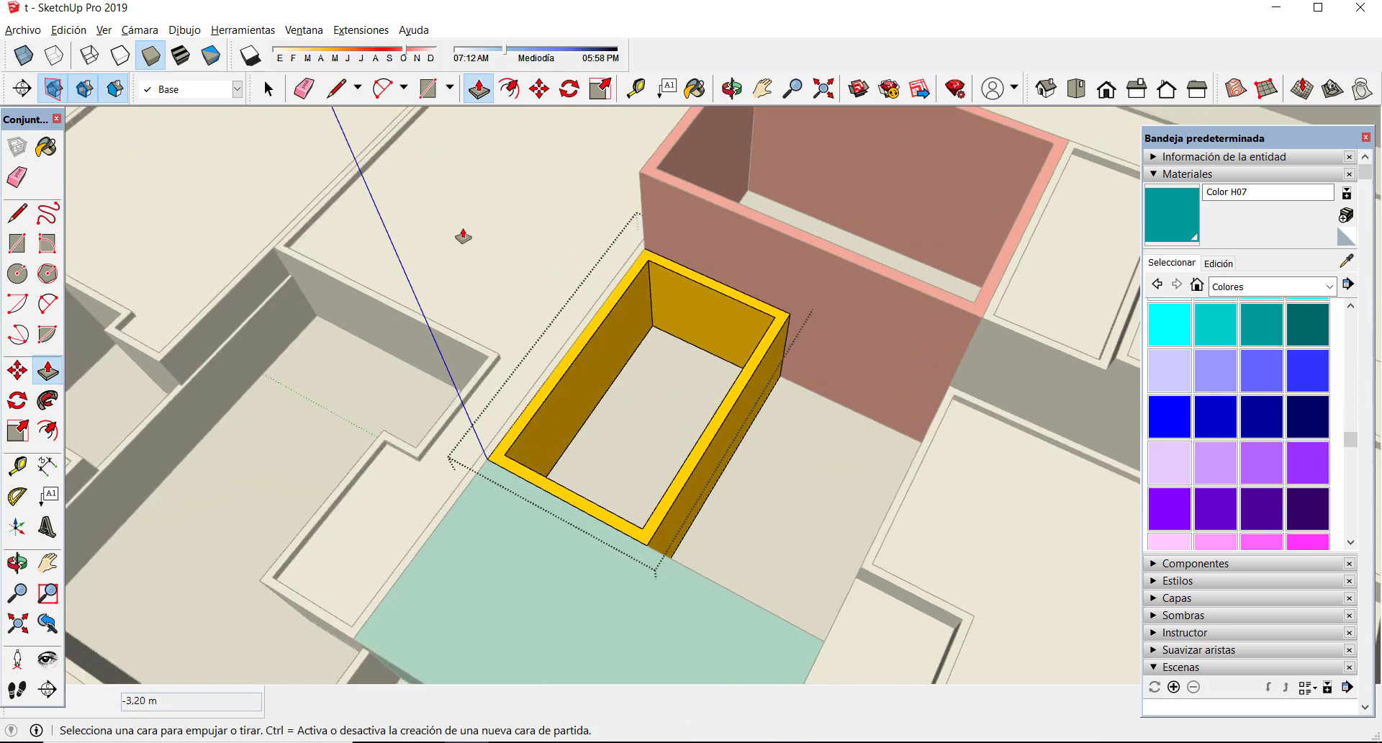
- Close the yellow volume's group and open the teal volume's group for editing
scroll(604, 226, "down", 2)
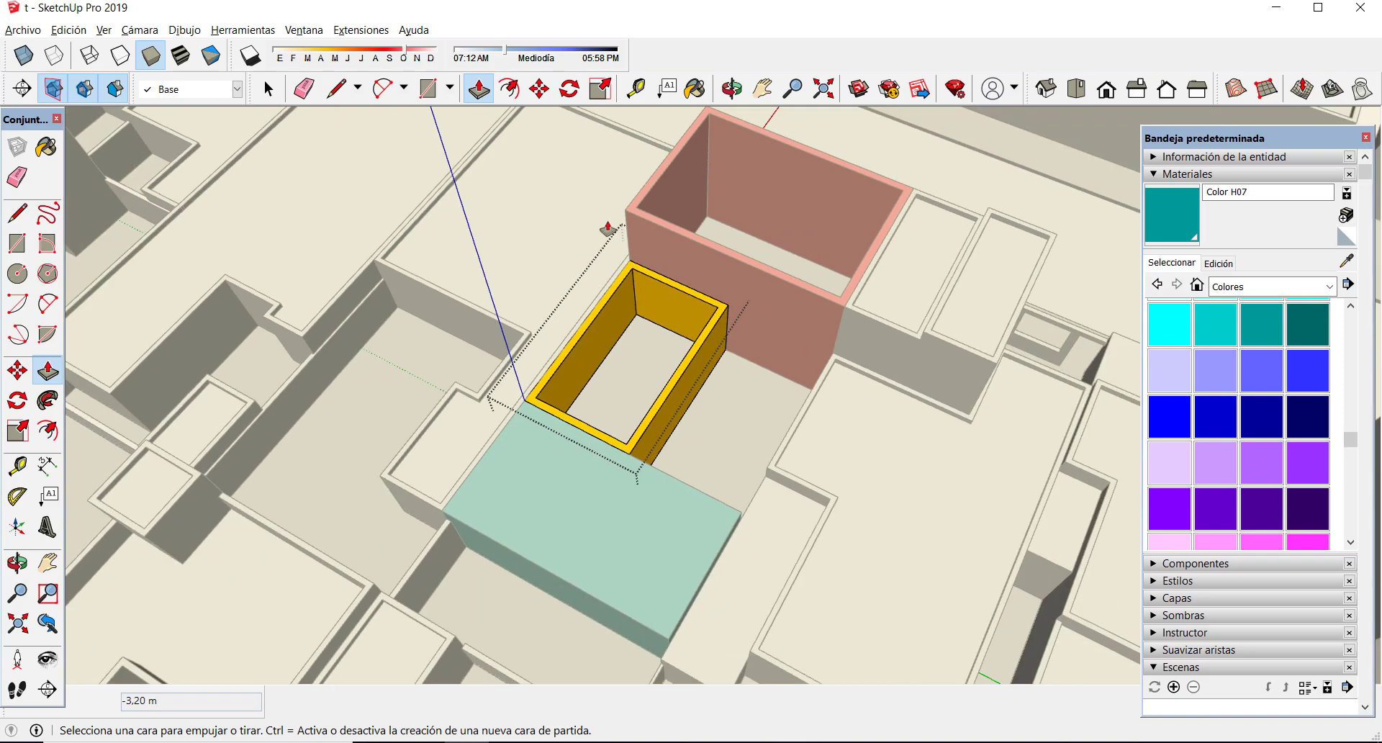
scroll(605, 237, "up", 2)
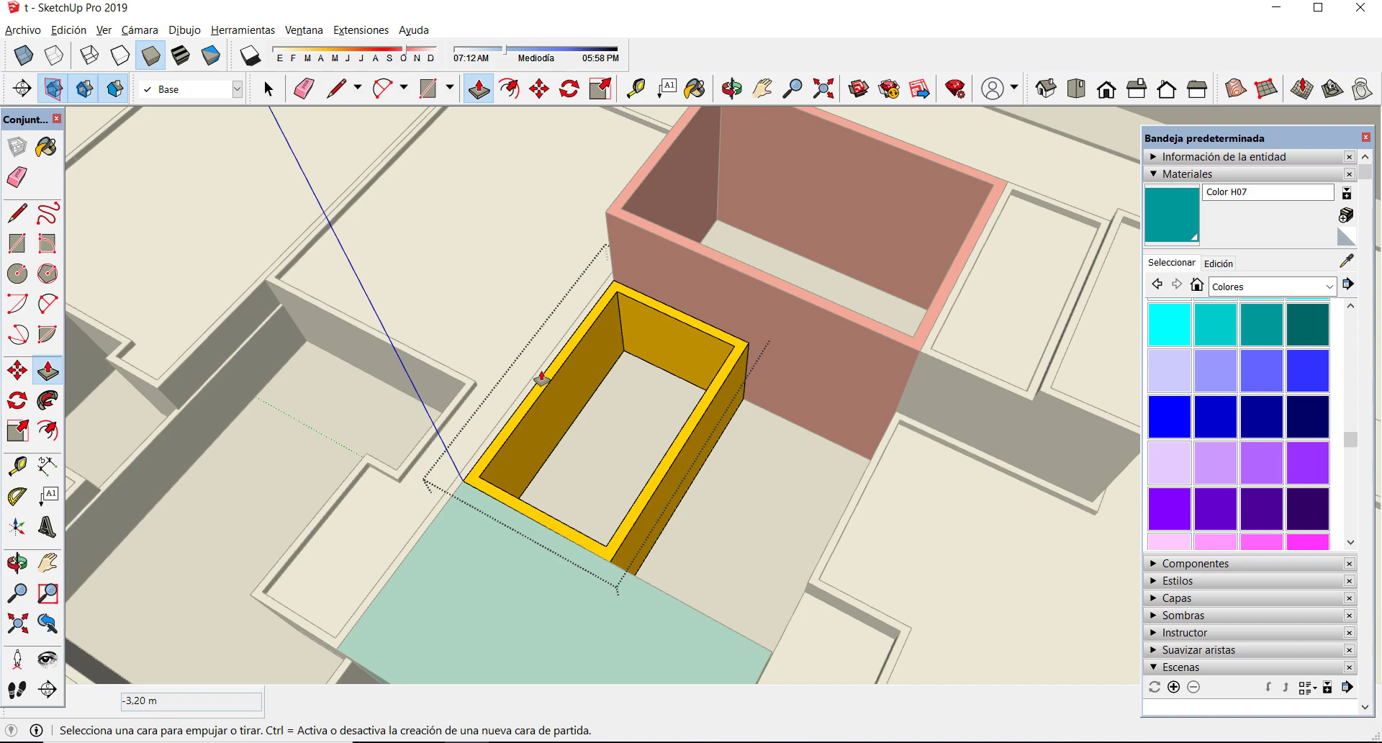
key("space")
scroll(544, 375, "down", 2)
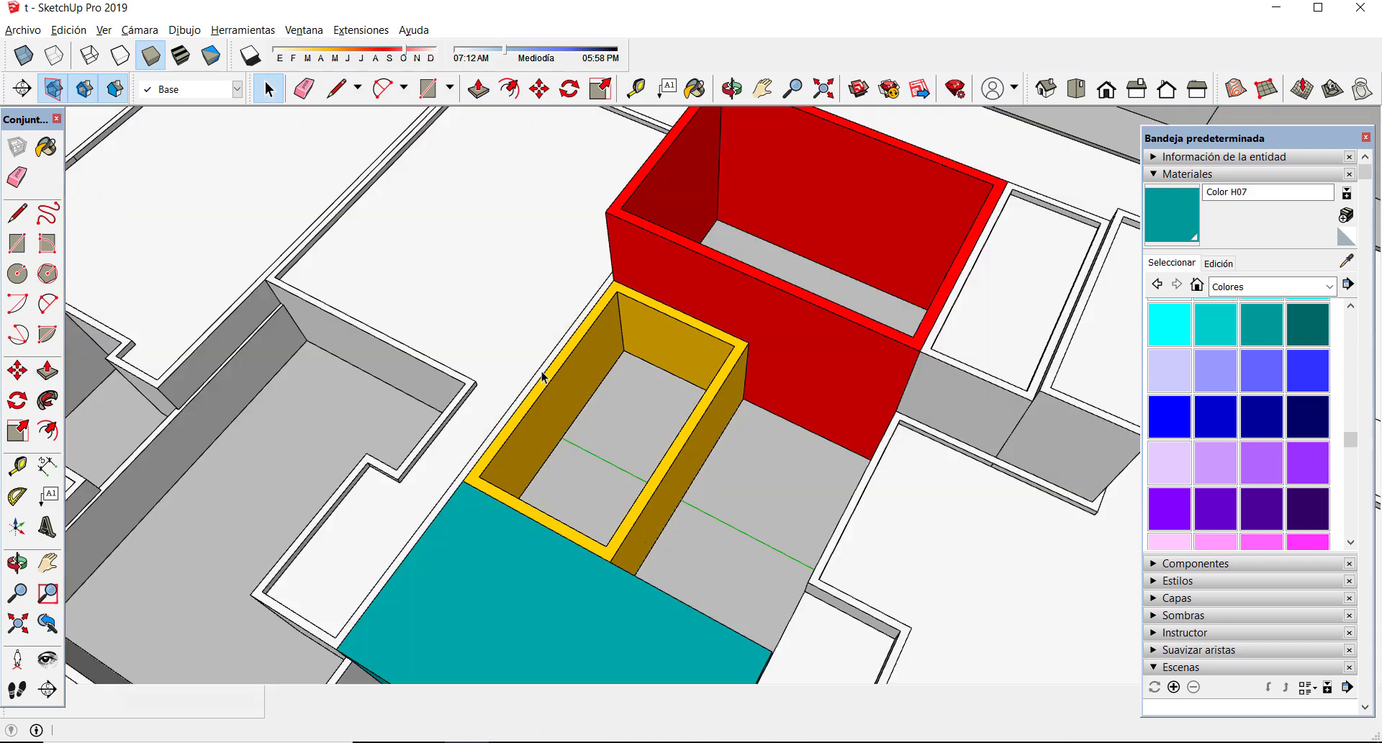
scroll(564, 374, "up", 3)
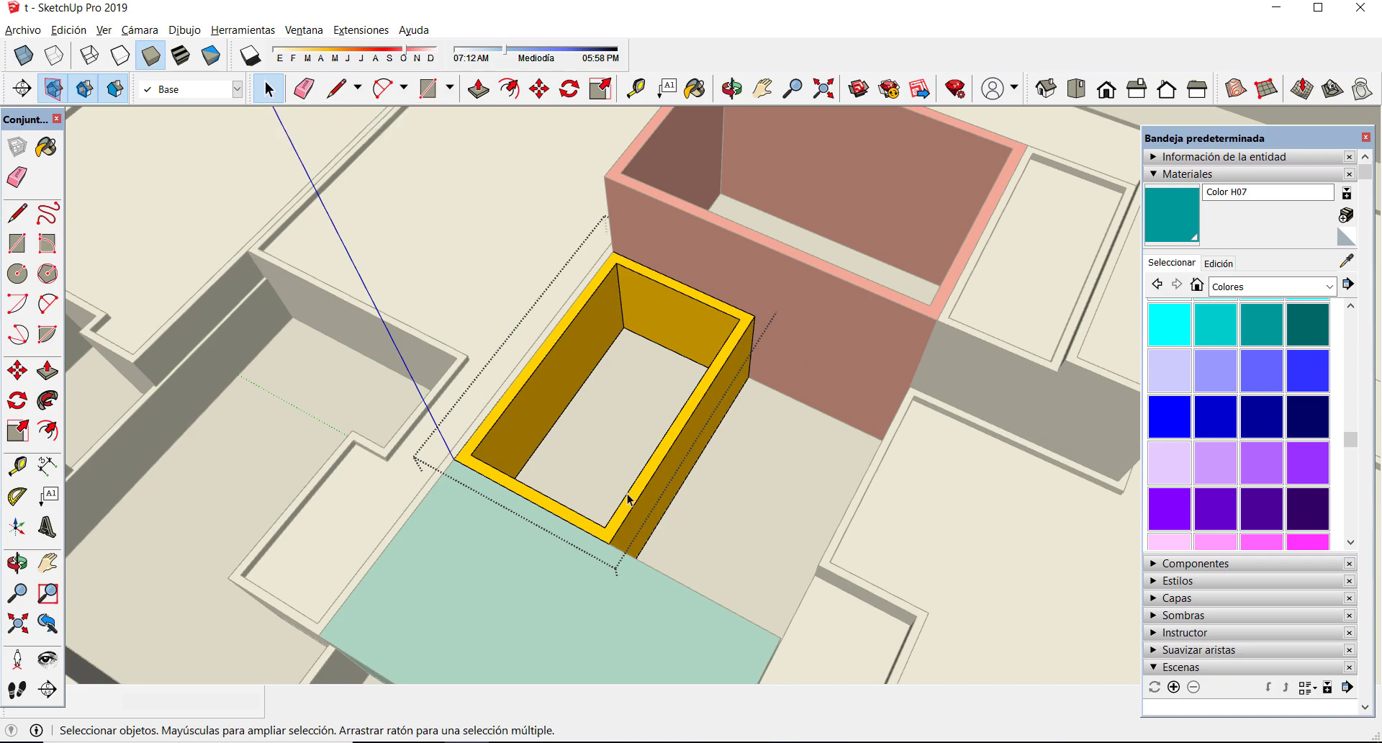
middle_click_drag(369, 224, 563, 362)
scroll(573, 308, "up", 3)
double_click(530, 322)
- Offset the edges of the teal volume's roof face 0.15 m inward to outline its wall thickness
key("f")
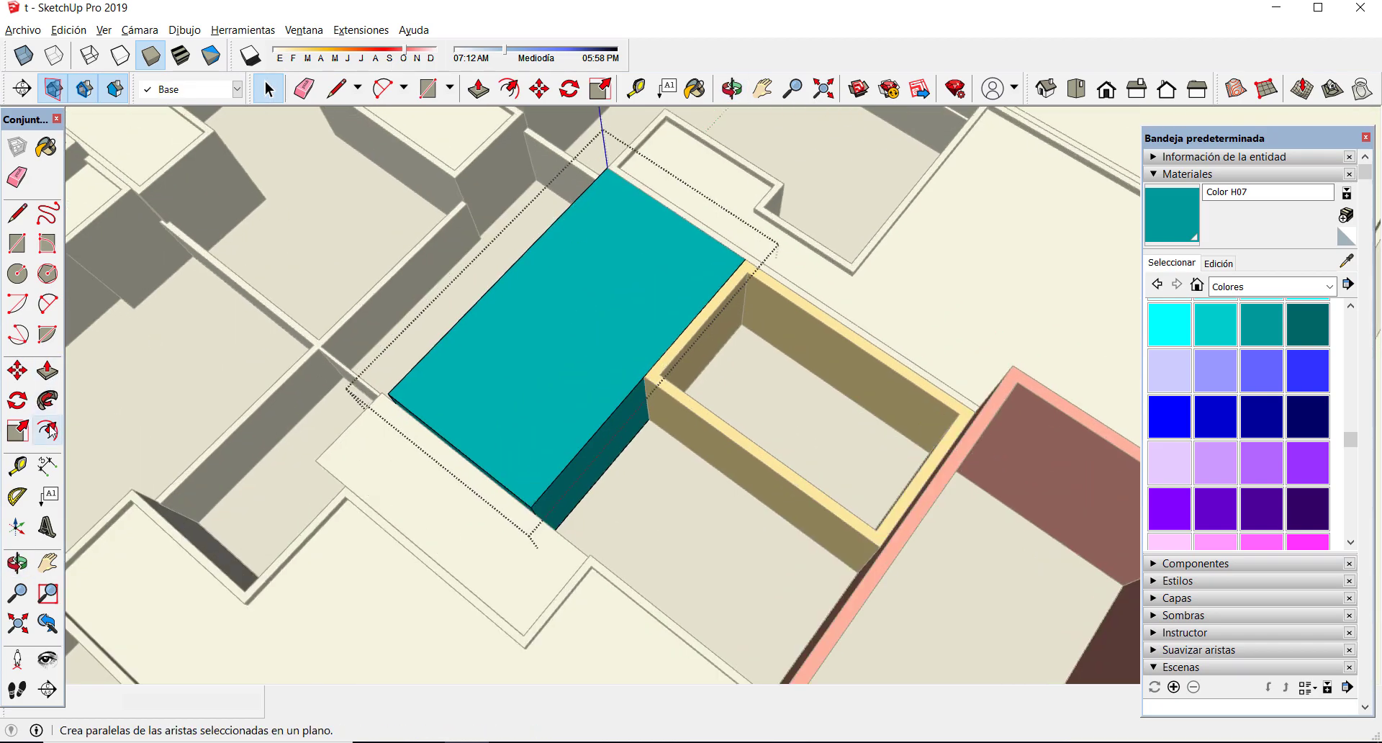
left_click(531, 325)
type("0,15")
key("Return")
- Push the teal volume's inner roof face down to hollow it out into perimeter walls
key("m")
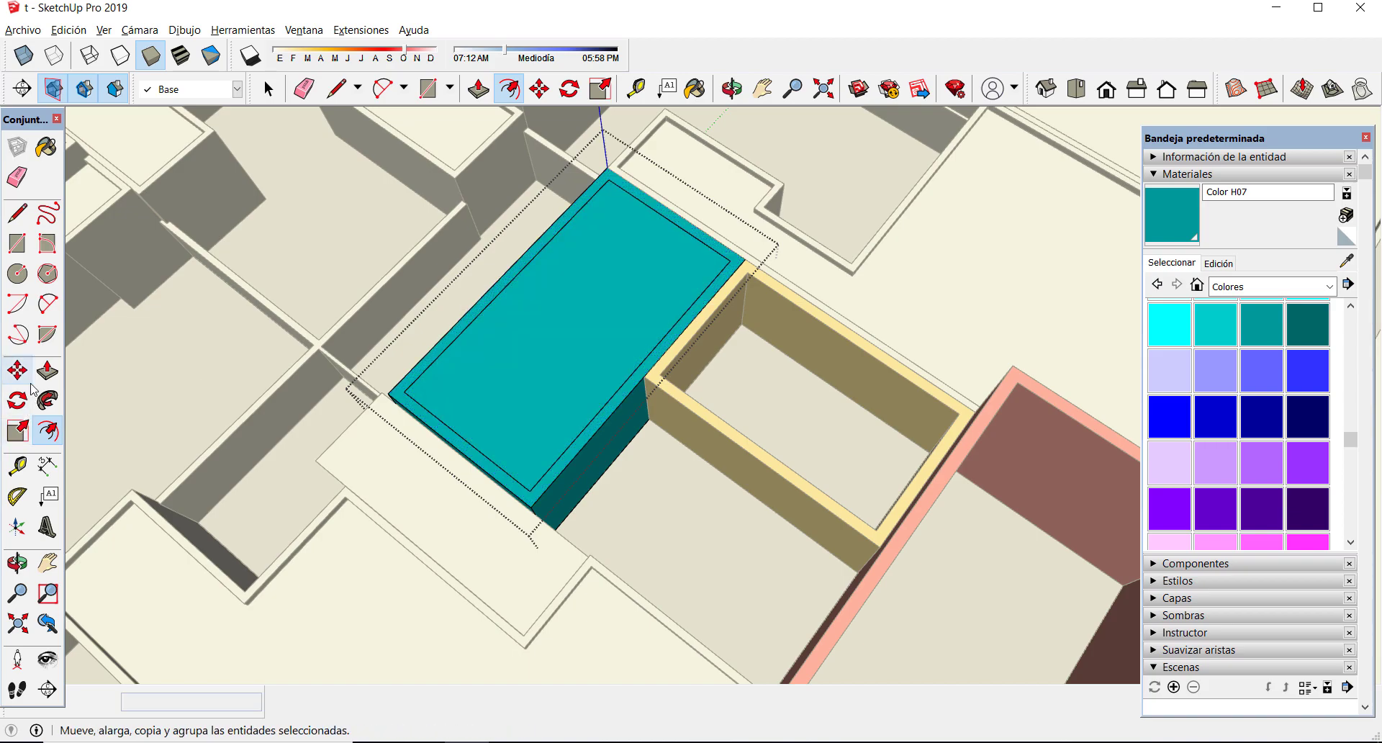
key("p")
middle_click_drag(693, 439, 601, 380)
left_click(584, 429)
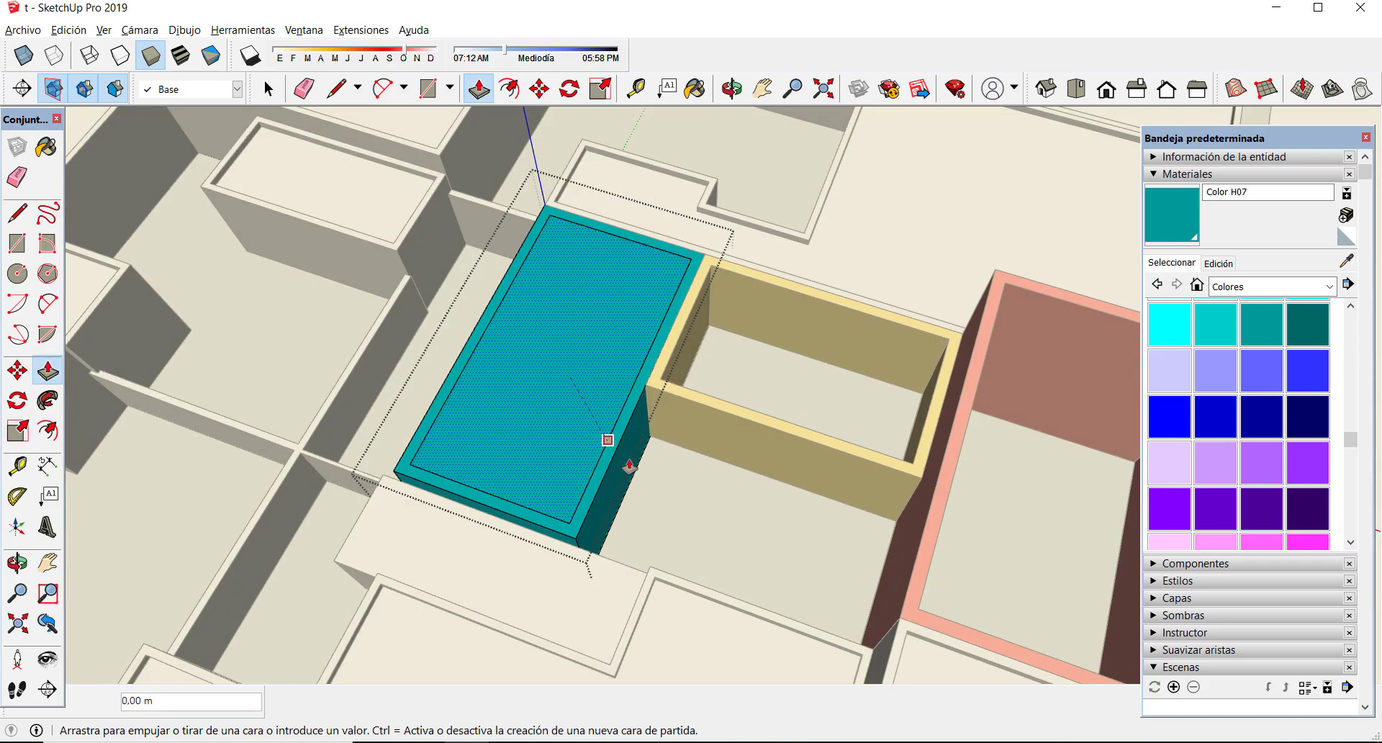
left_click(670, 488)
- Reopen the yellow volume's group, push its end wall beside the teal volume in 0.30 m, and erase the leftover edge
middle_click_drag(669, 488, 541, 340)
scroll(576, 342, "down", 2)
double_click(616, 343)
scroll(615, 343, "up", 2)
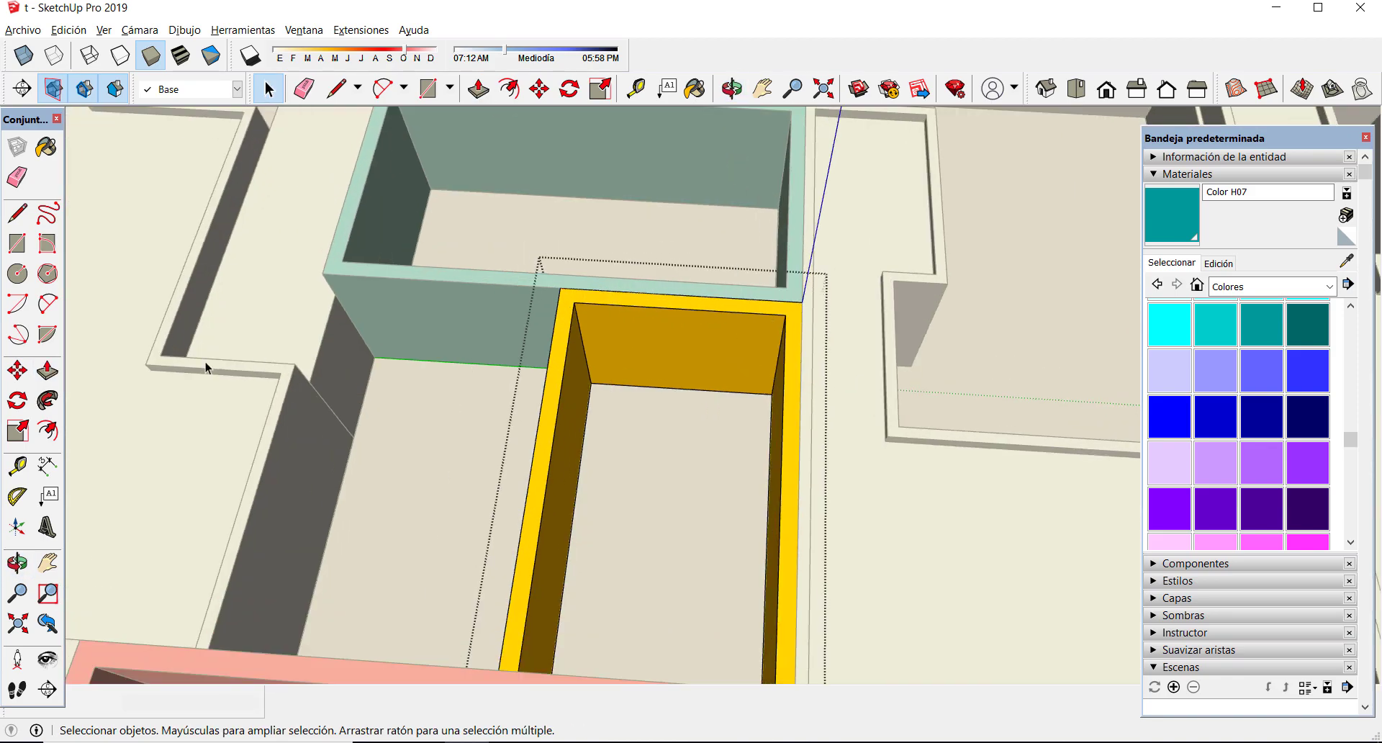
left_click(58, 372)
left_click(629, 335)
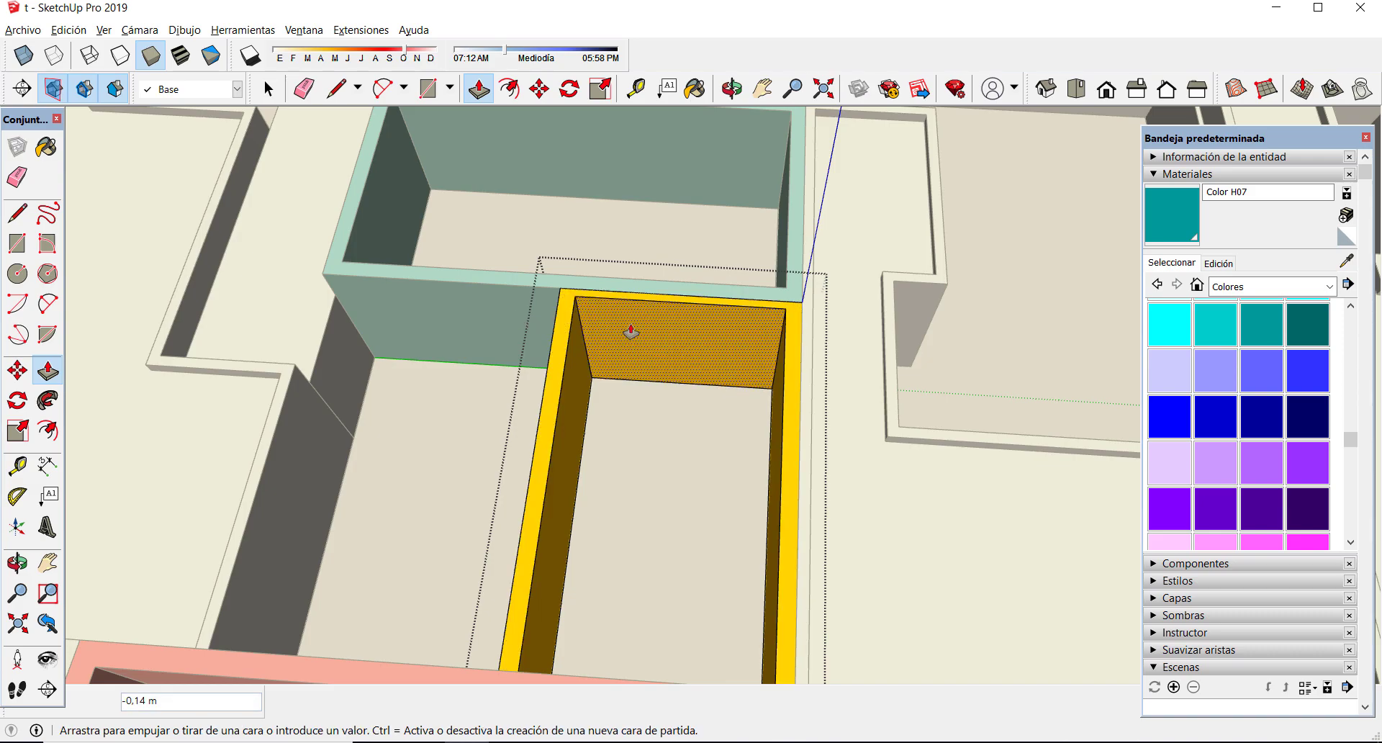
left_click(477, 318)
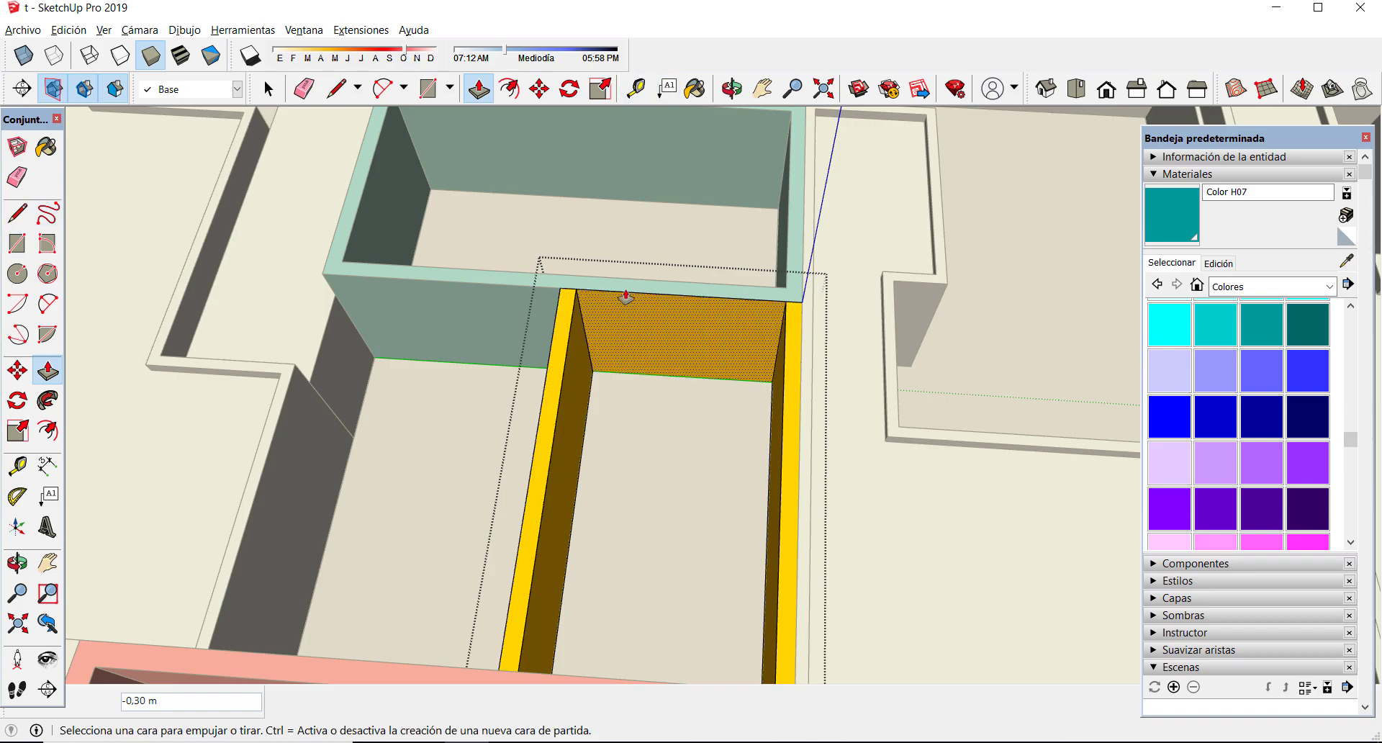
left_click(17, 176)
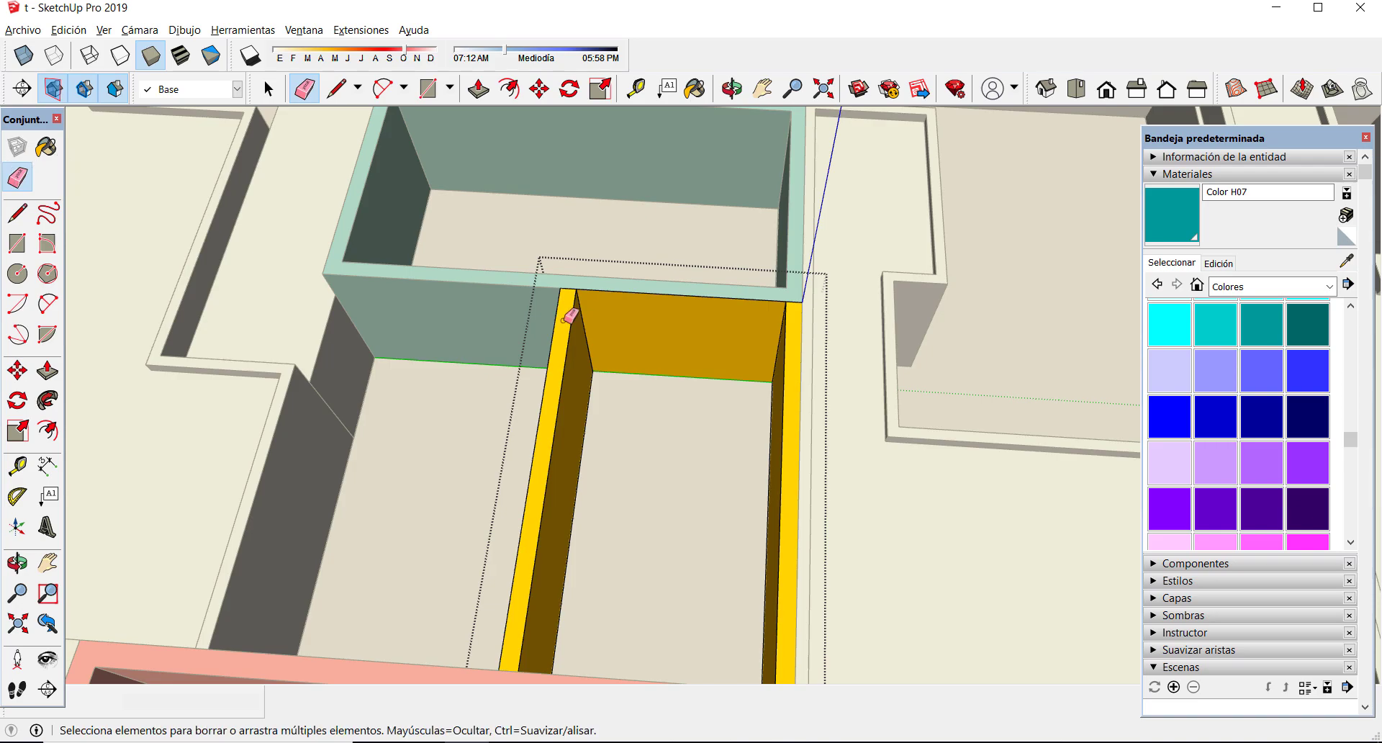
left_click(687, 282)
- Remove the yellow volume's end wall beside the red volume by pushing it 0.30 m and erasing the leftover edge, then close the group
mouse_move(666, 392)
middle_mouse_down()
mouse_move(678, 308)
mouse_move(123, 389)
mouse_move(409, 219)
middle_mouse_up()
key("p")
scroll(663, 400, "up", 3)
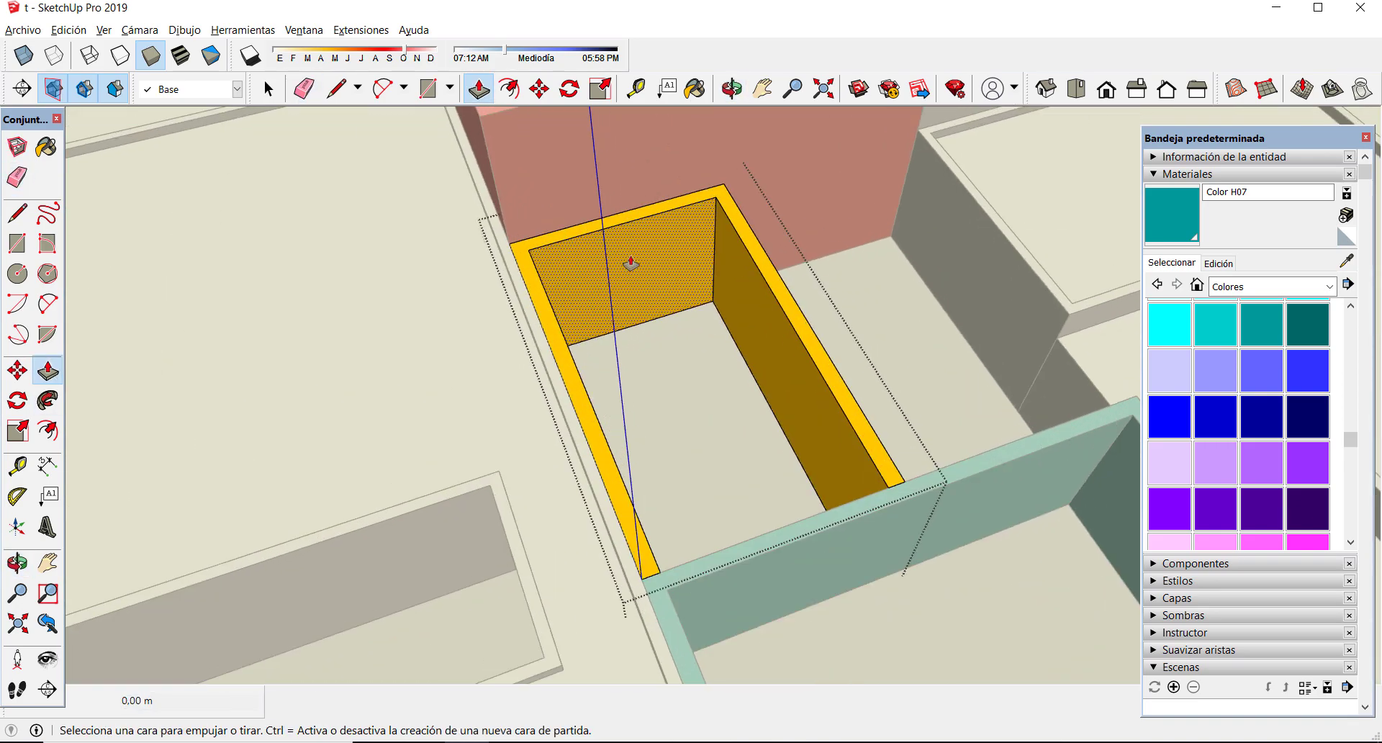
key("e")
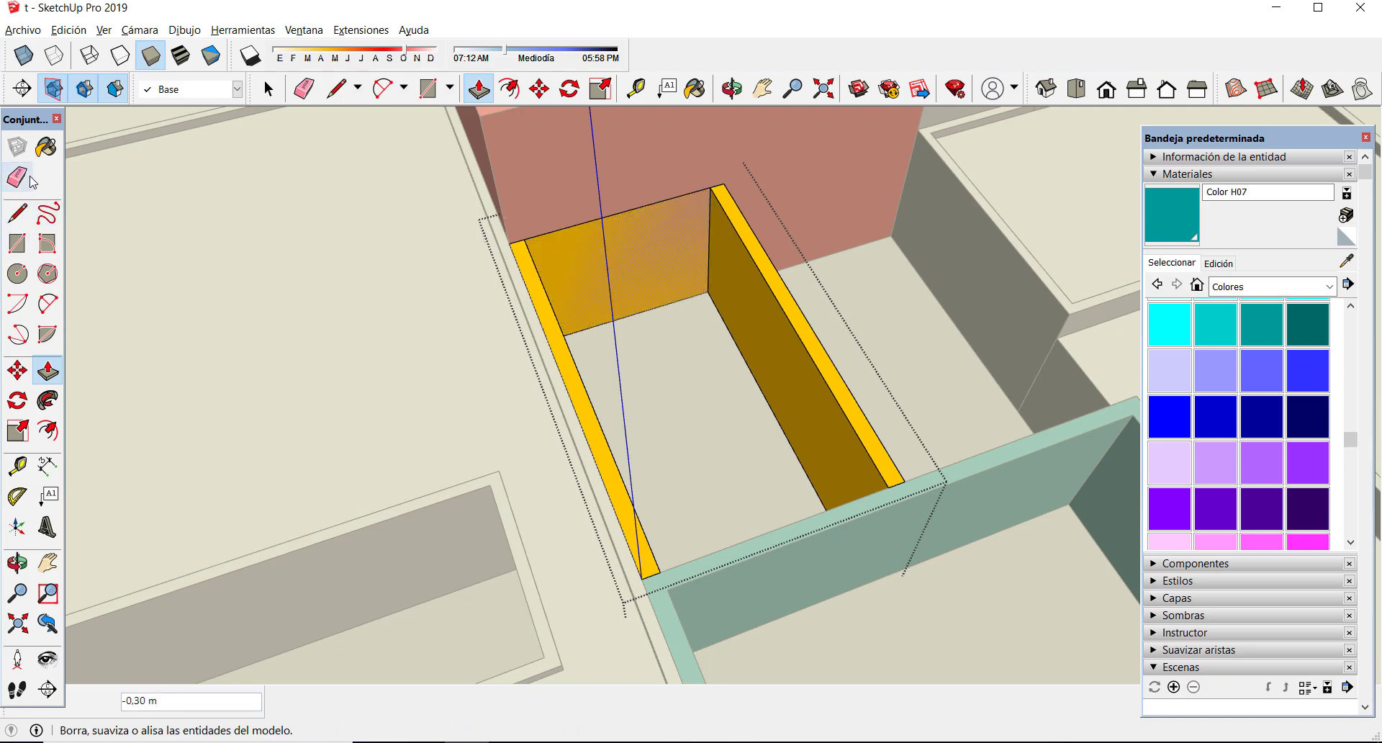
left_click(613, 220)
mouse_move(638, 348)
middle_mouse_down()
mouse_move(655, 361)
mouse_move(741, 270)
middle_mouse_up()
key("space")
mouse_move(781, 361)
middle_mouse_down()
mouse_move(579, 361)
mouse_move(810, 385)
mouse_move(663, 354)
mouse_move(1036, 355)
mouse_move(862, 333)
mouse_move(767, 359)
middle_mouse_up()
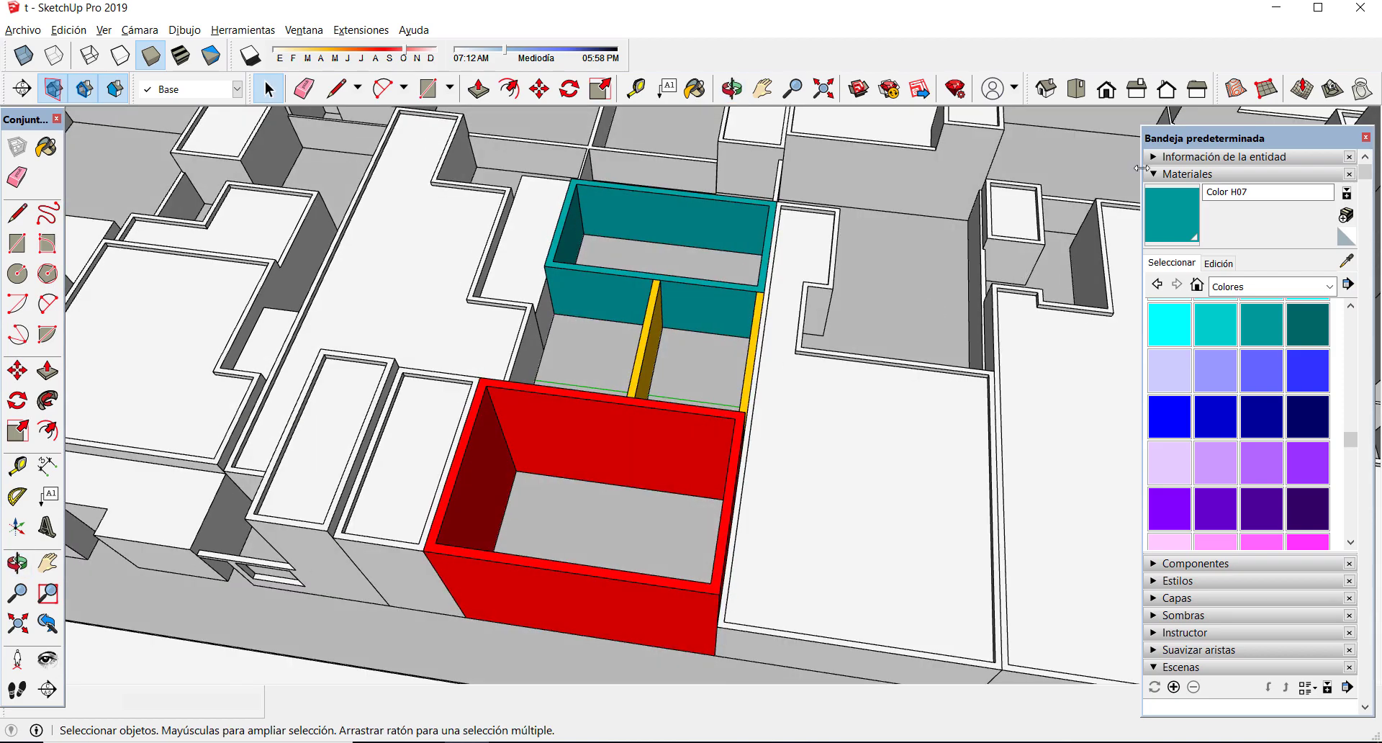
- Collapse the materials section and display the model's layer list
scroll(569, 258, "down", 4)
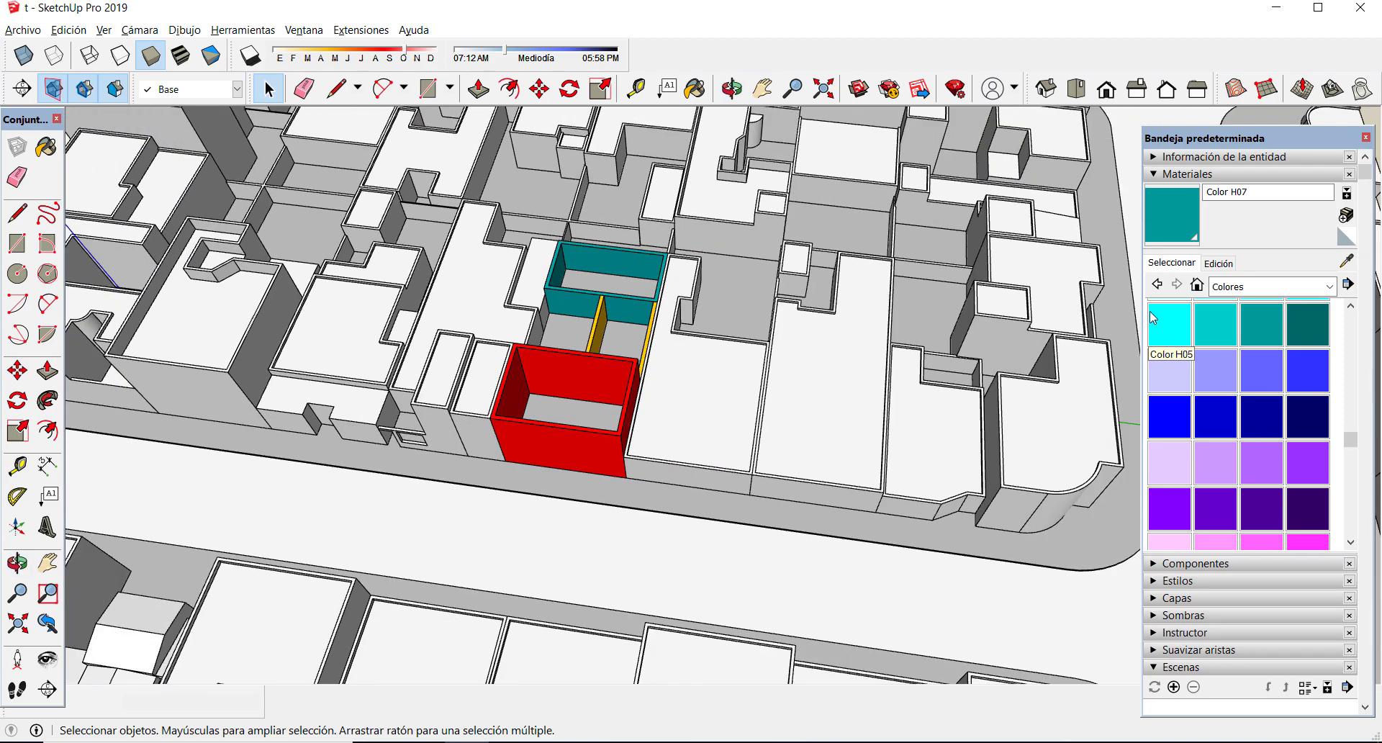
left_click(1152, 176)
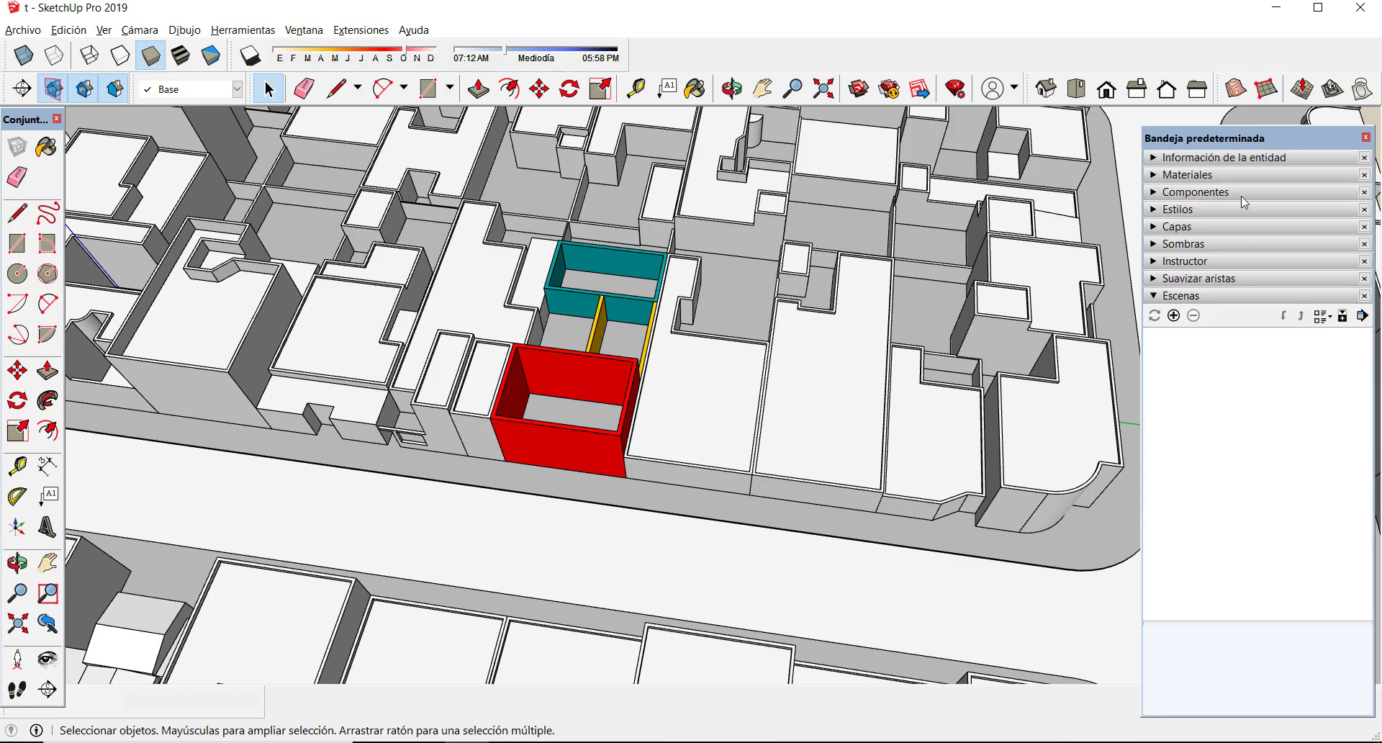
left_click(1154, 227)
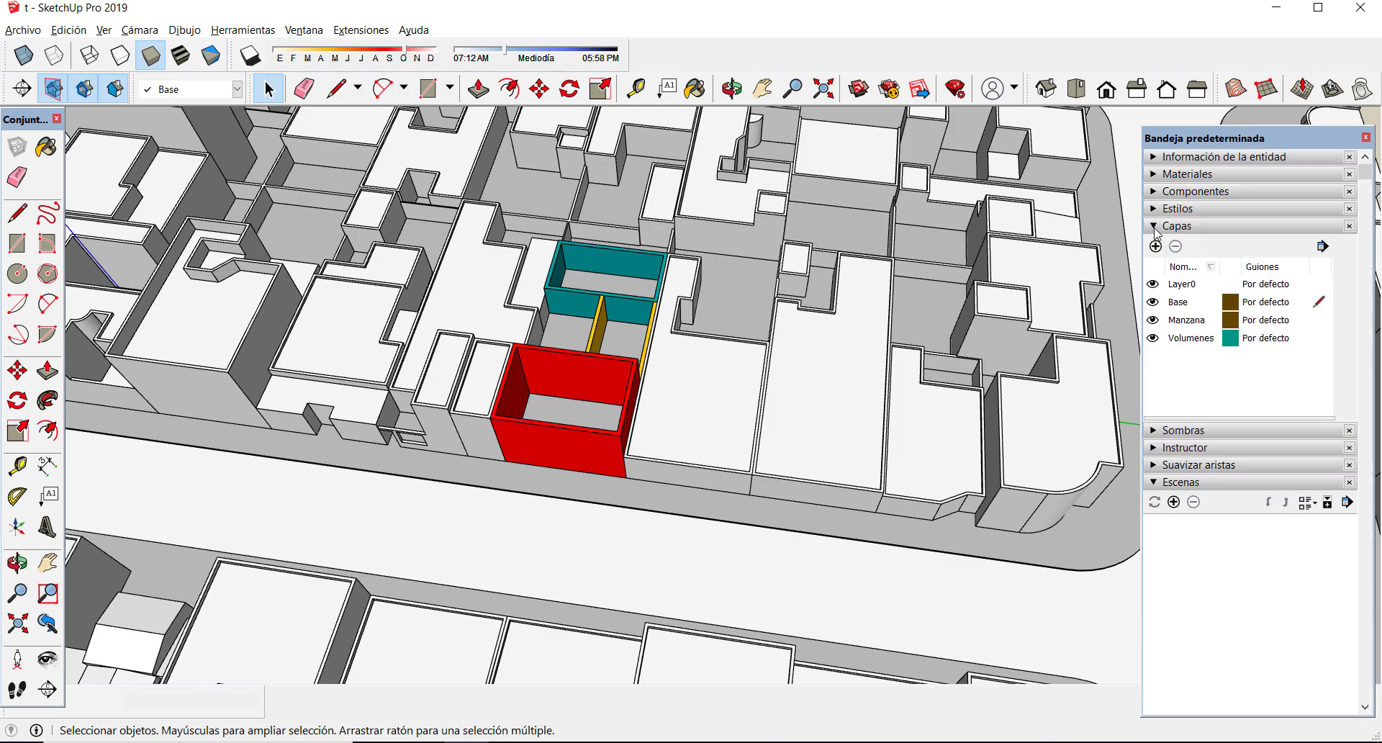
scroll(534, 451, "down", 3)
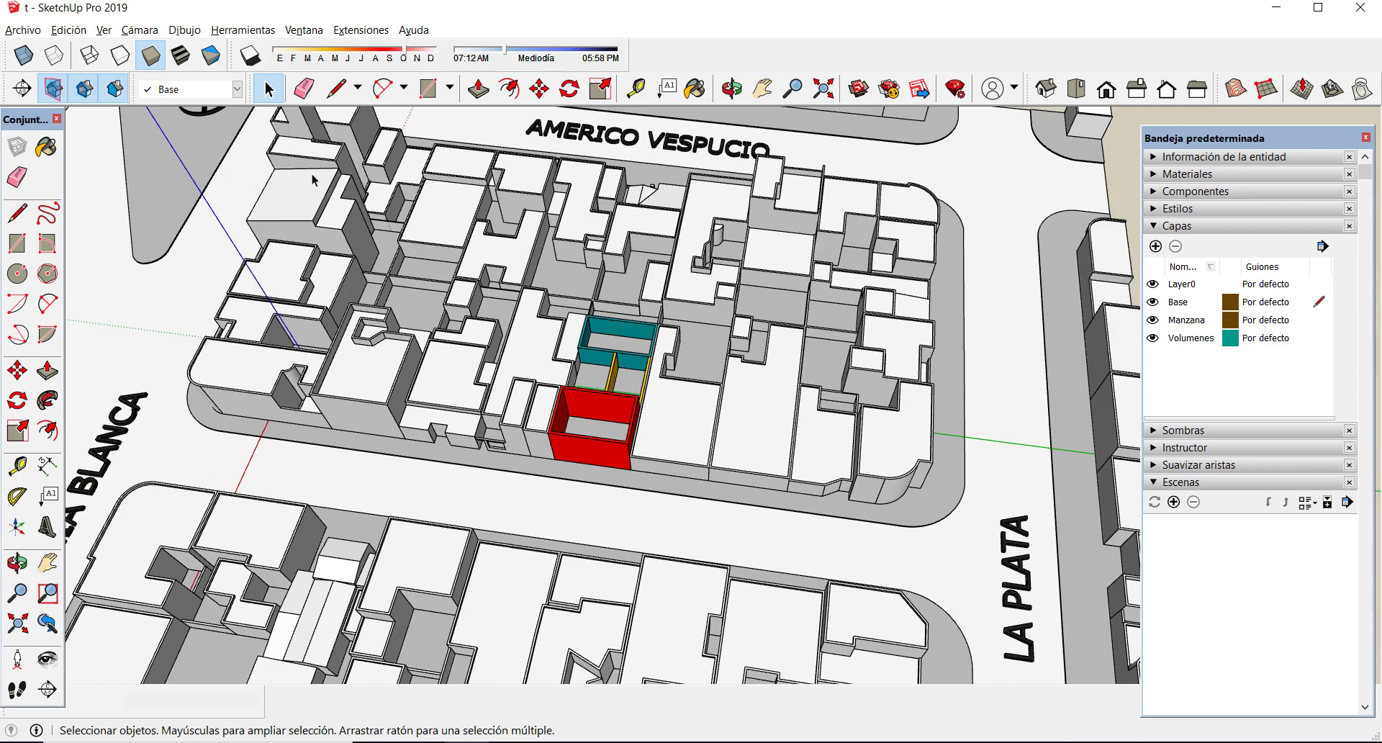
middle_click_drag(313, 180, 360, 188)
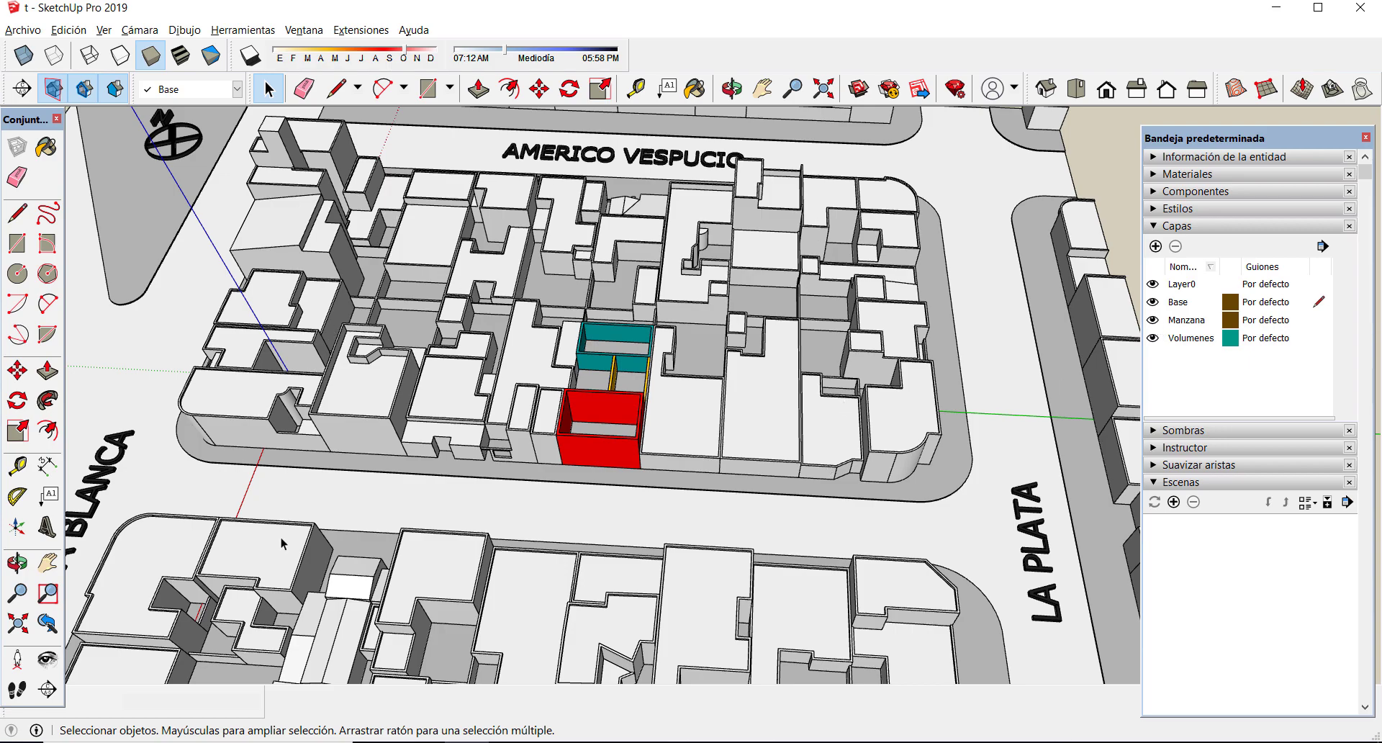
- Toggle the visibility of the Manzana and Volumenes layers off and on to check what they contain
left_click(1152, 320)
left_click(1152, 320)
left_click(1152, 320)
left_click(1152, 320)
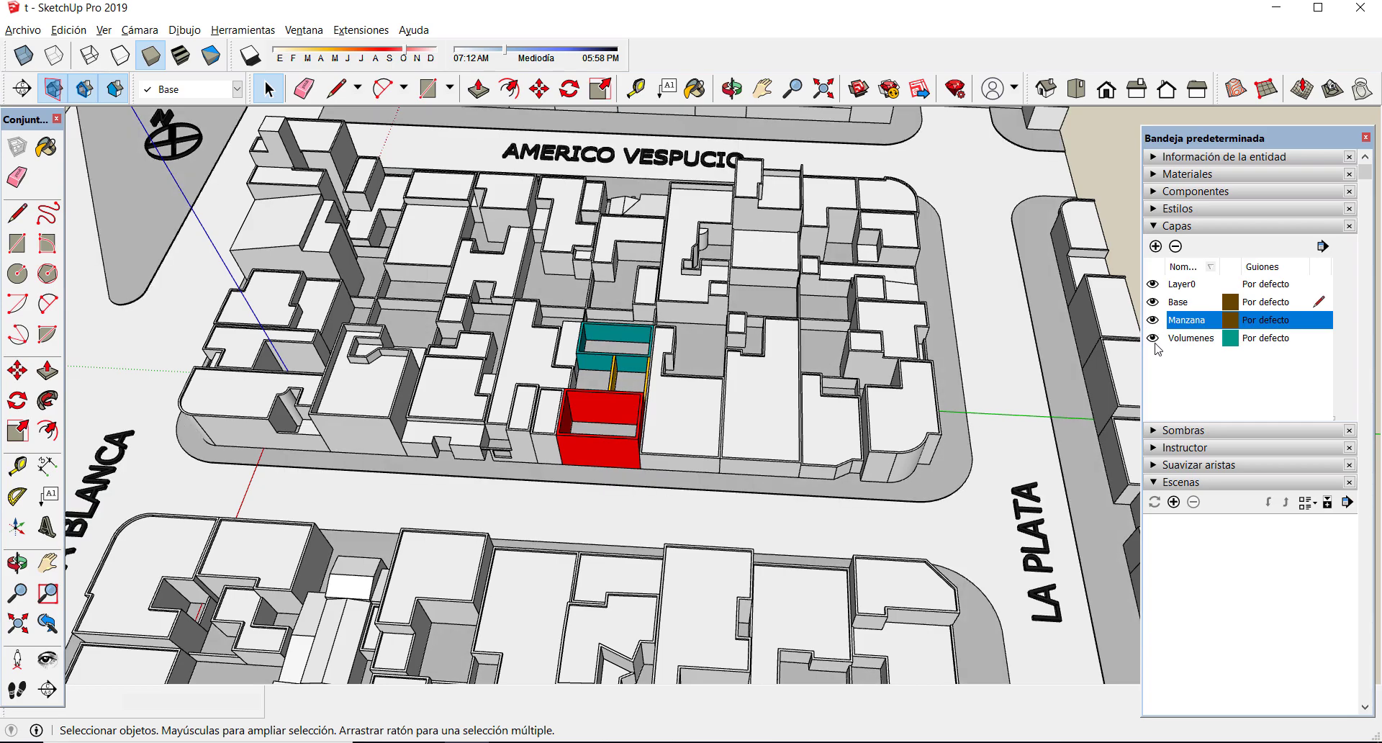
left_click(1152, 339)
left_click(1152, 338)
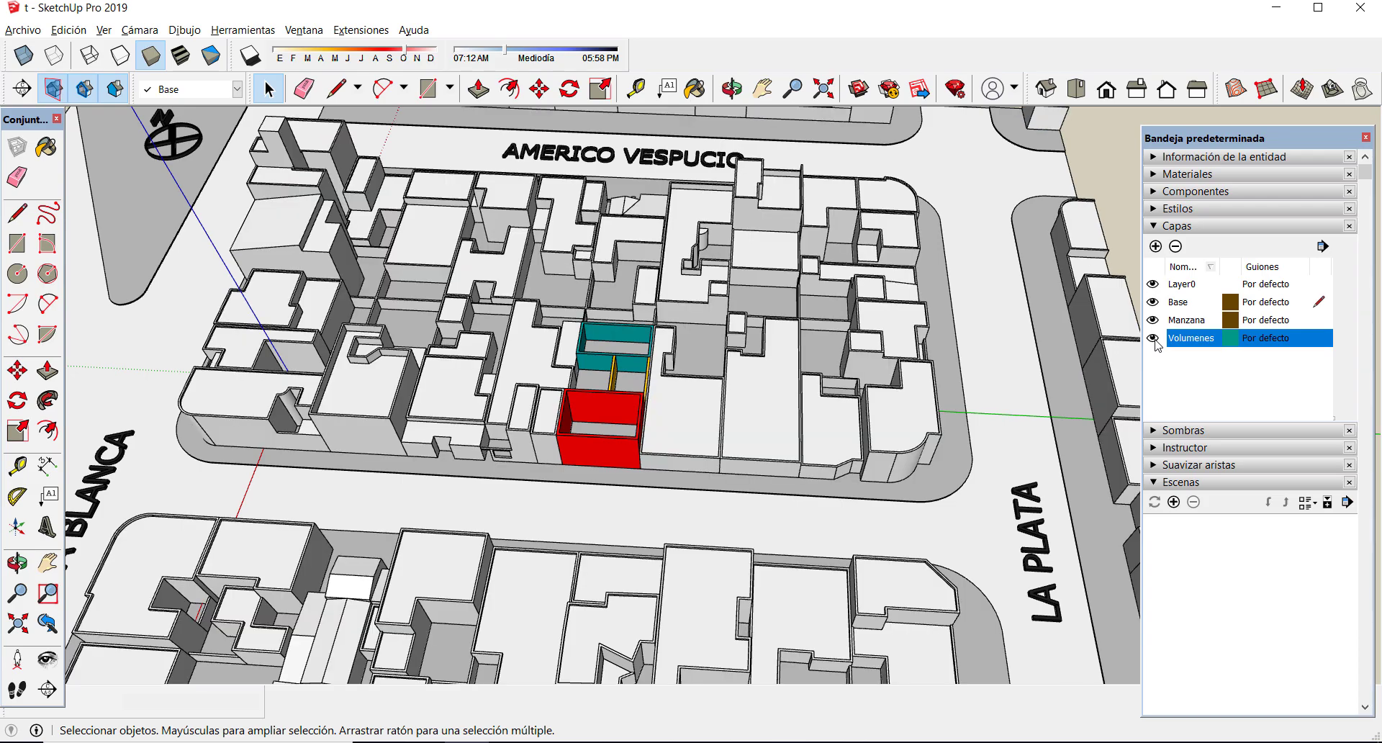
- Add two new layers named Muros and Cubiertas
scroll(640, 389, "down", 3)
scroll(640, 389, "up", 5)
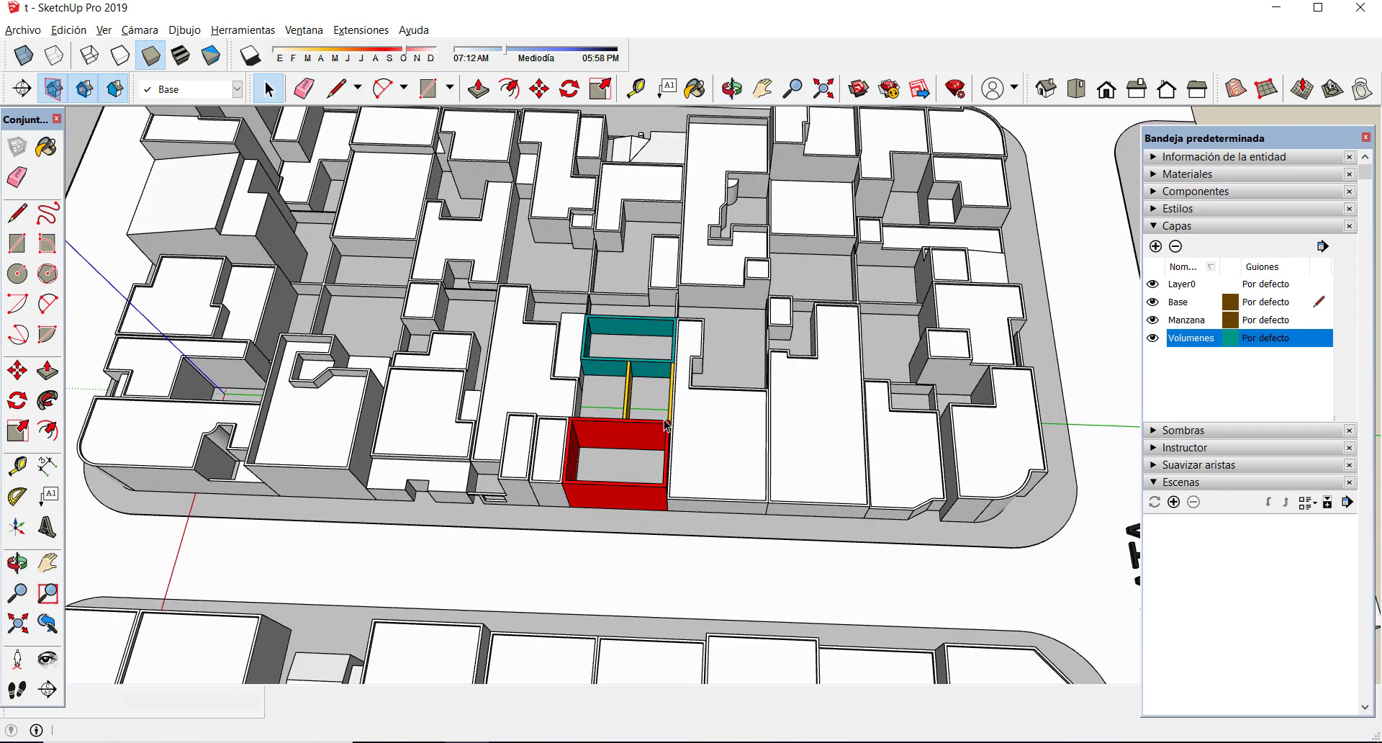
left_click(1155, 246)
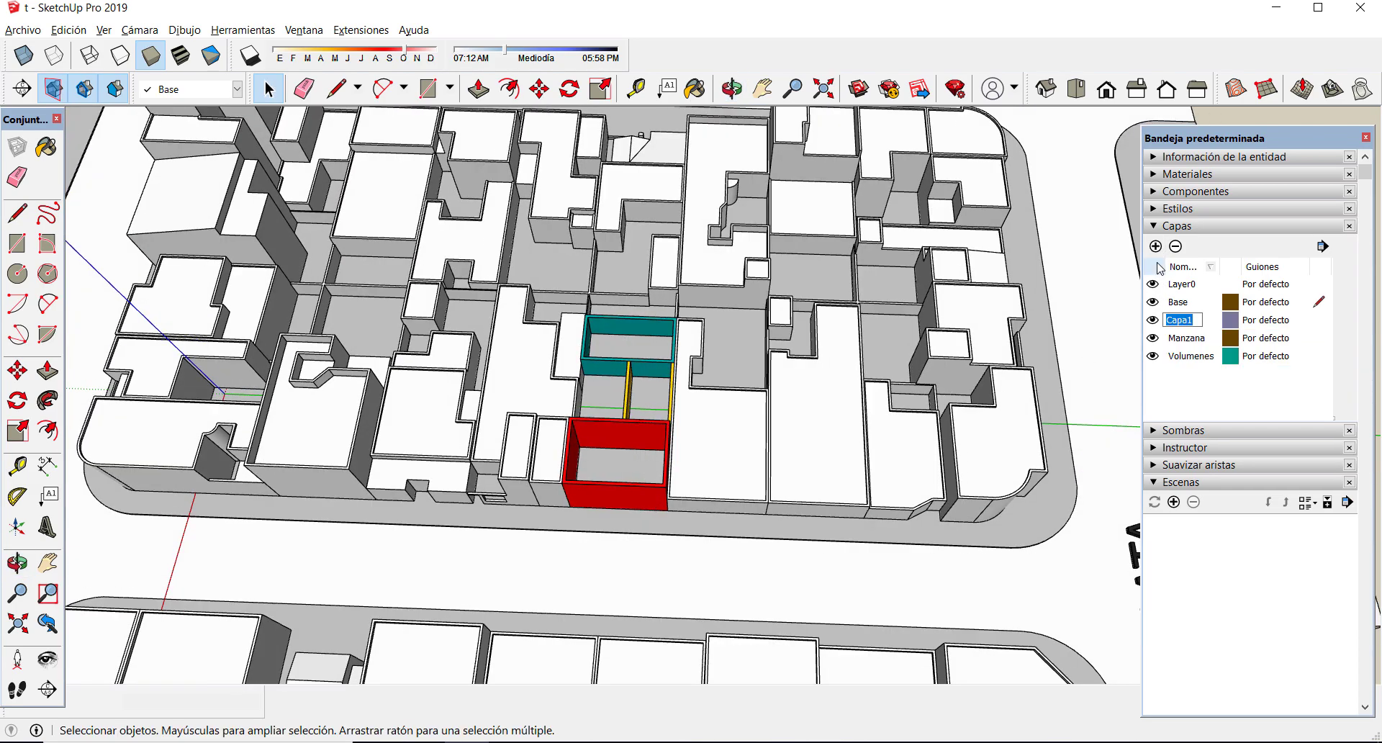
type("Muros")
left_click(1185, 390)
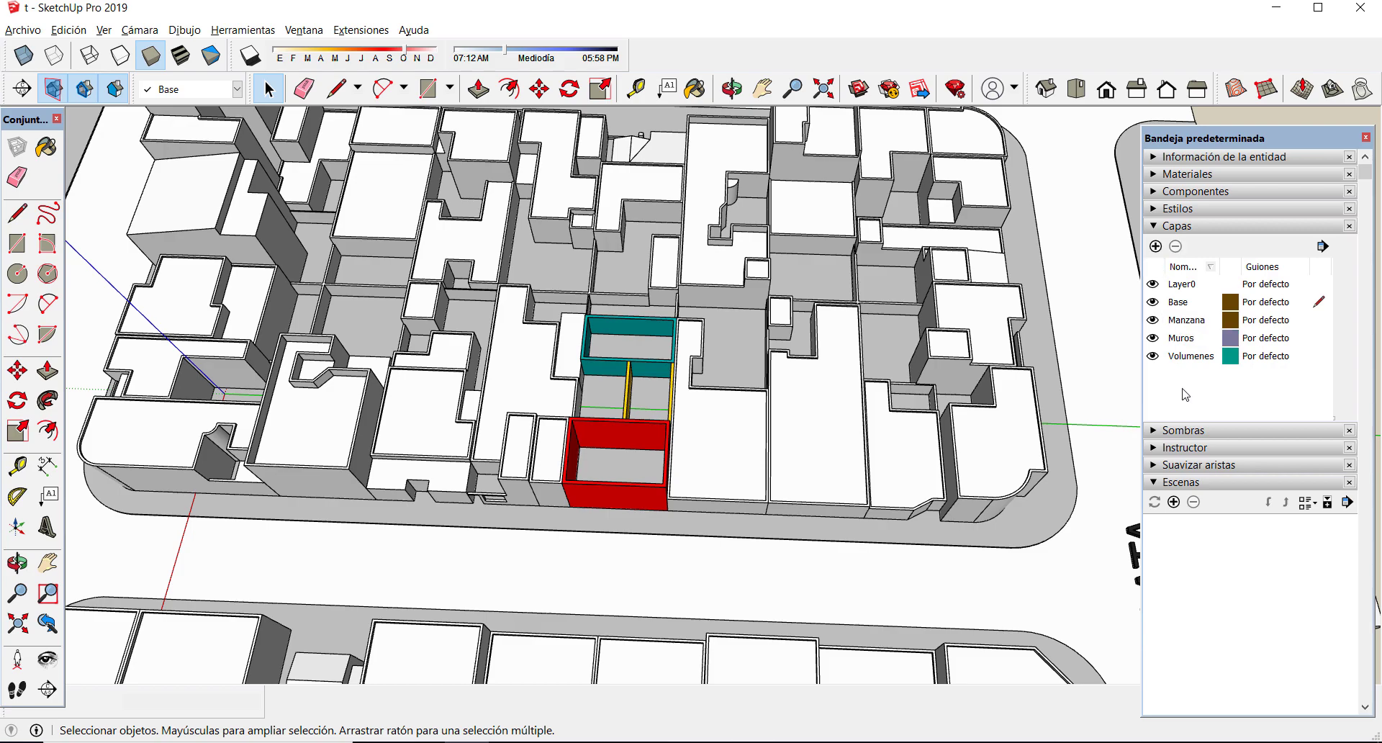
left_click(1155, 246)
type("C")
key("Return")
- Add two more layers named Entrepisos and Aberturas, and make Entrepisos the active layer
left_click(1157, 246)
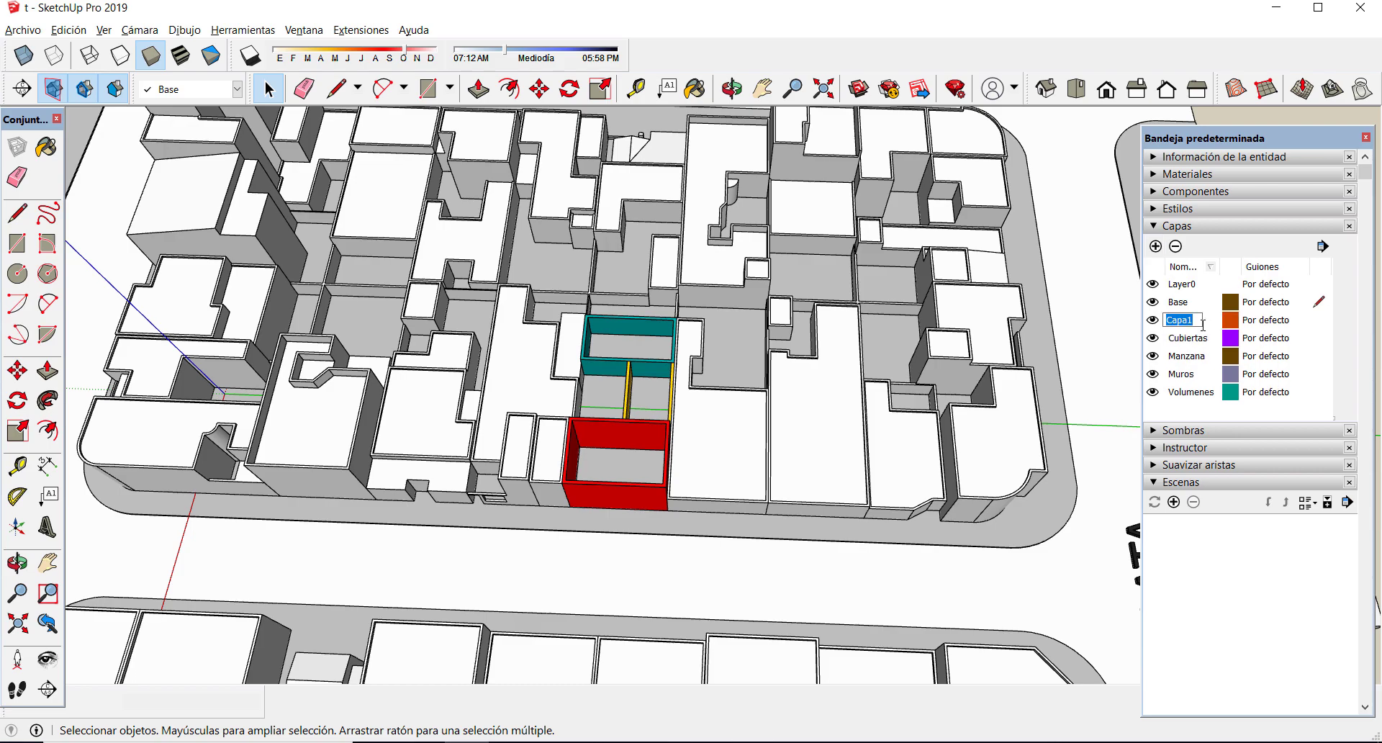
type("Entrepisos")
left_click(1155, 246)
type("Aberturas")
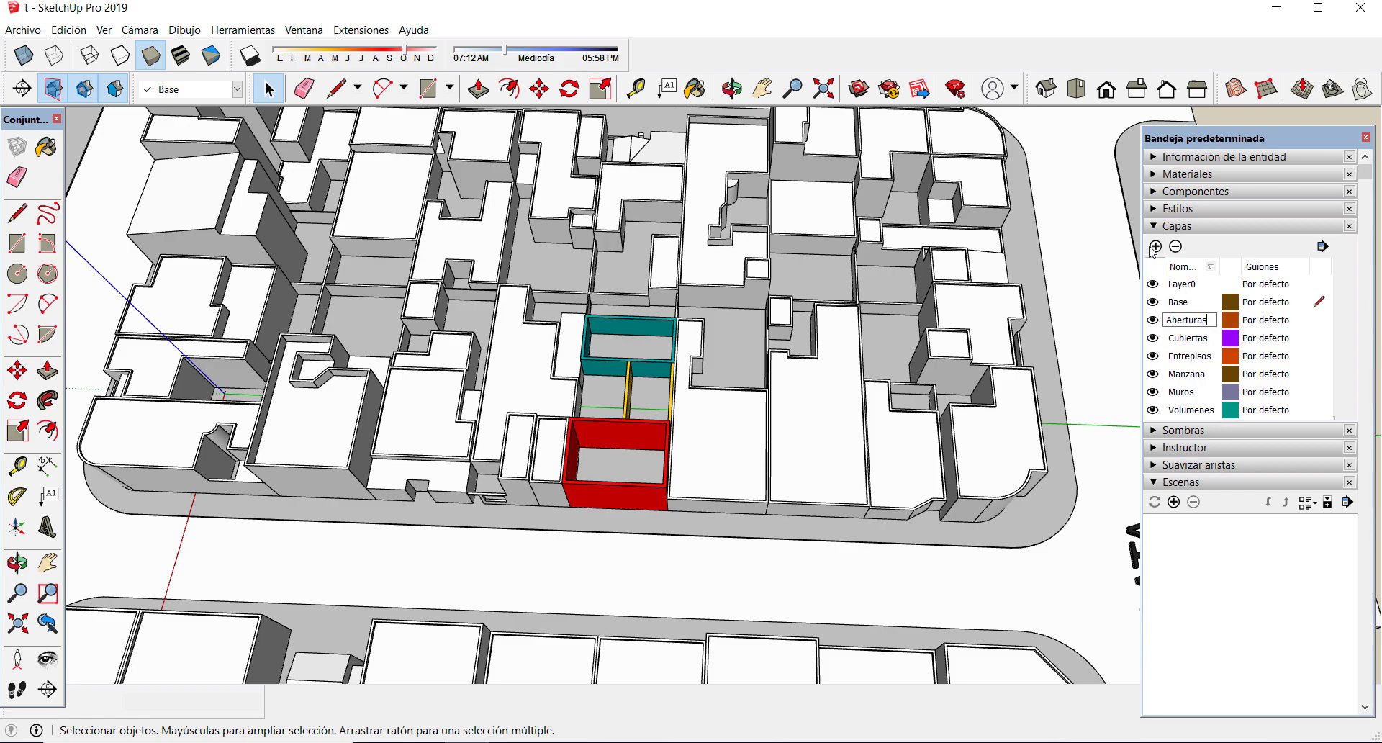
left_click(1319, 355)
- Select the red, yellow and teal wall groups together and assign them to the Muros layer
scroll(653, 395, "down", 5)
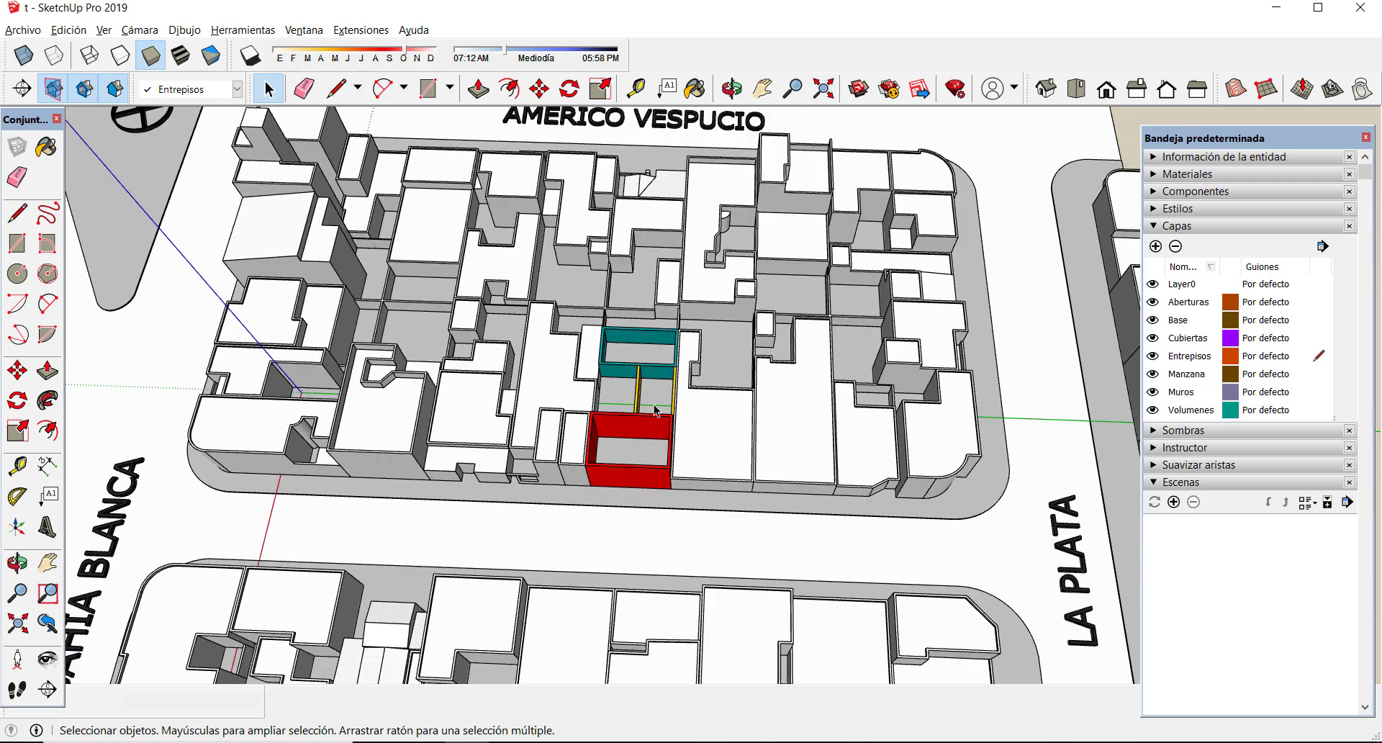
scroll(574, 406, "up", 6)
middle_click_drag(613, 393, 628, 429)
left_click(628, 430)
middle_click_drag(637, 372, 633, 317)
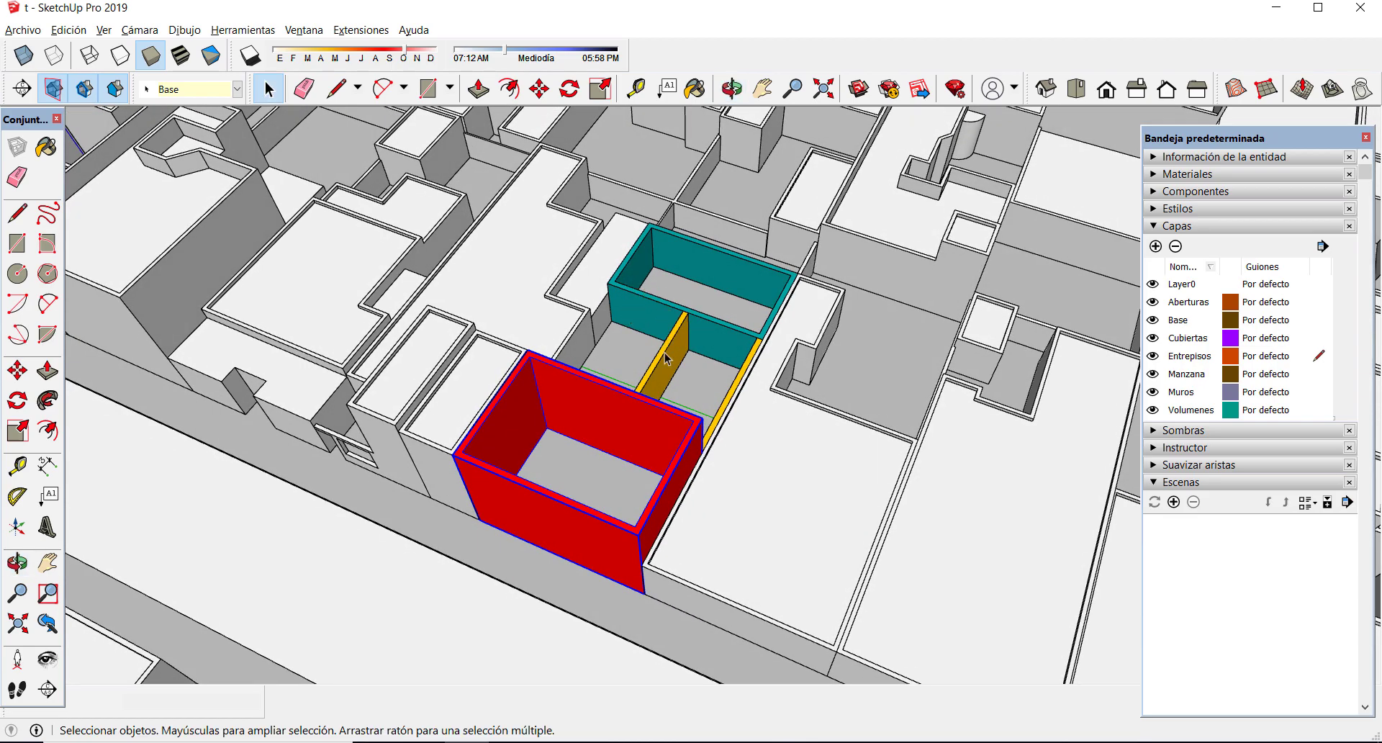
left_click(710, 333, "shift")
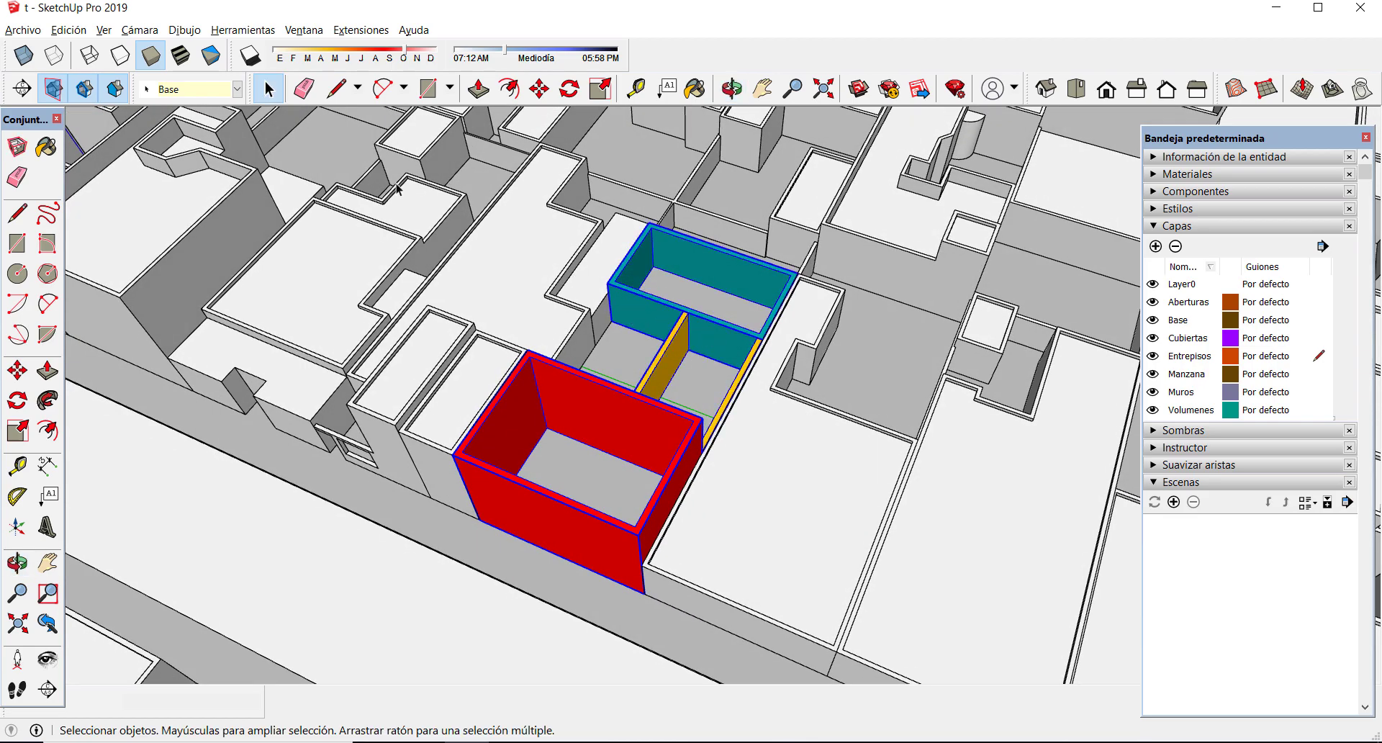
left_click(236, 88)
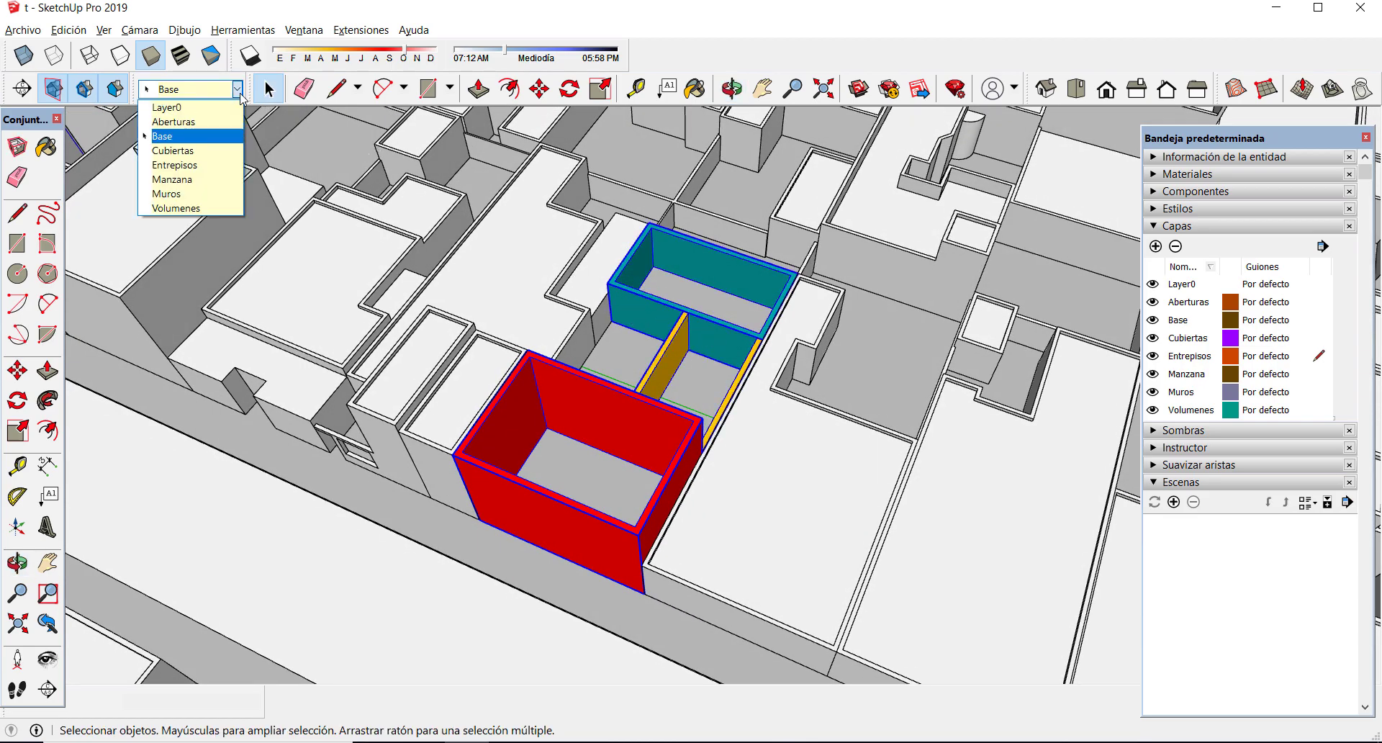
left_click(176, 194)
- Clear the selection and open the teal wall group for editing
middle_click_drag(585, 339, 696, 466)
scroll(695, 324, "up", 2)
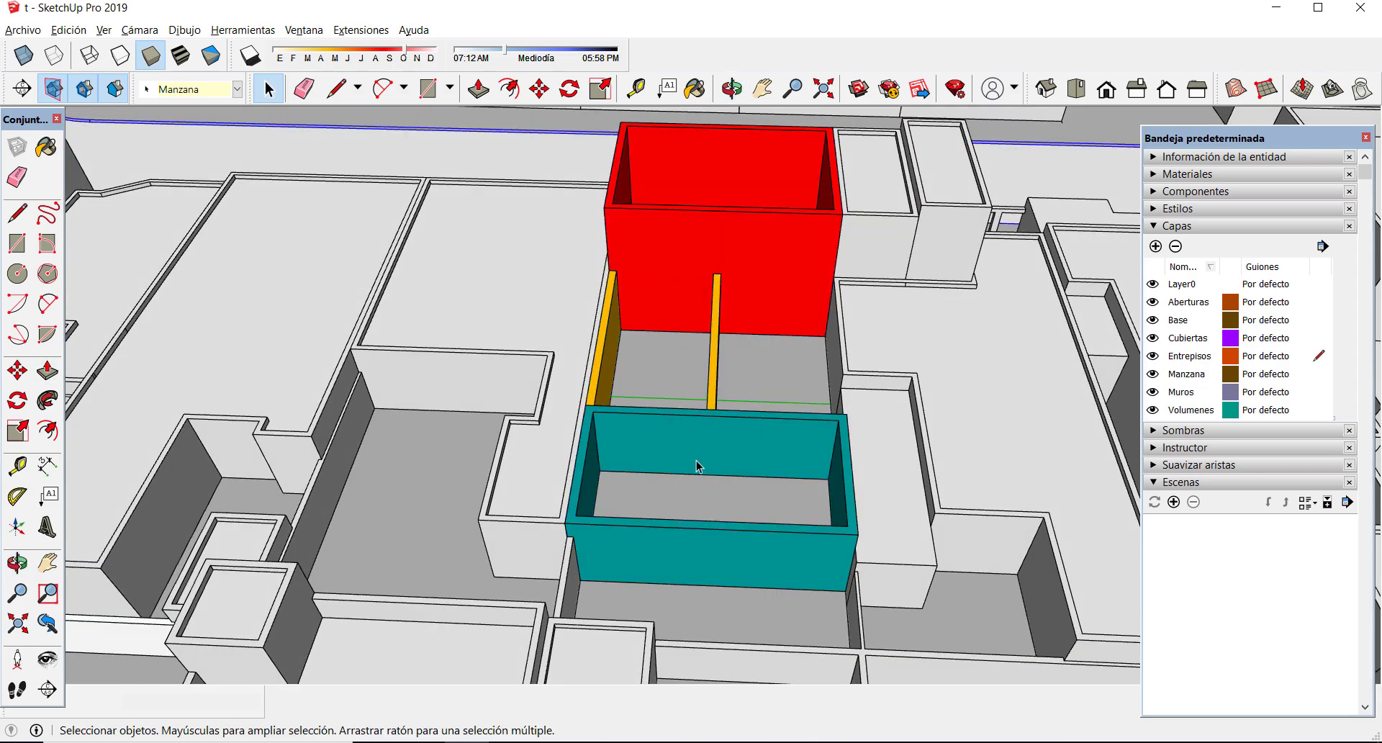
scroll(723, 385, "up", 2)
left_click(675, 389)
middle_click_drag(779, 403, 482, 364)
double_click(483, 366)
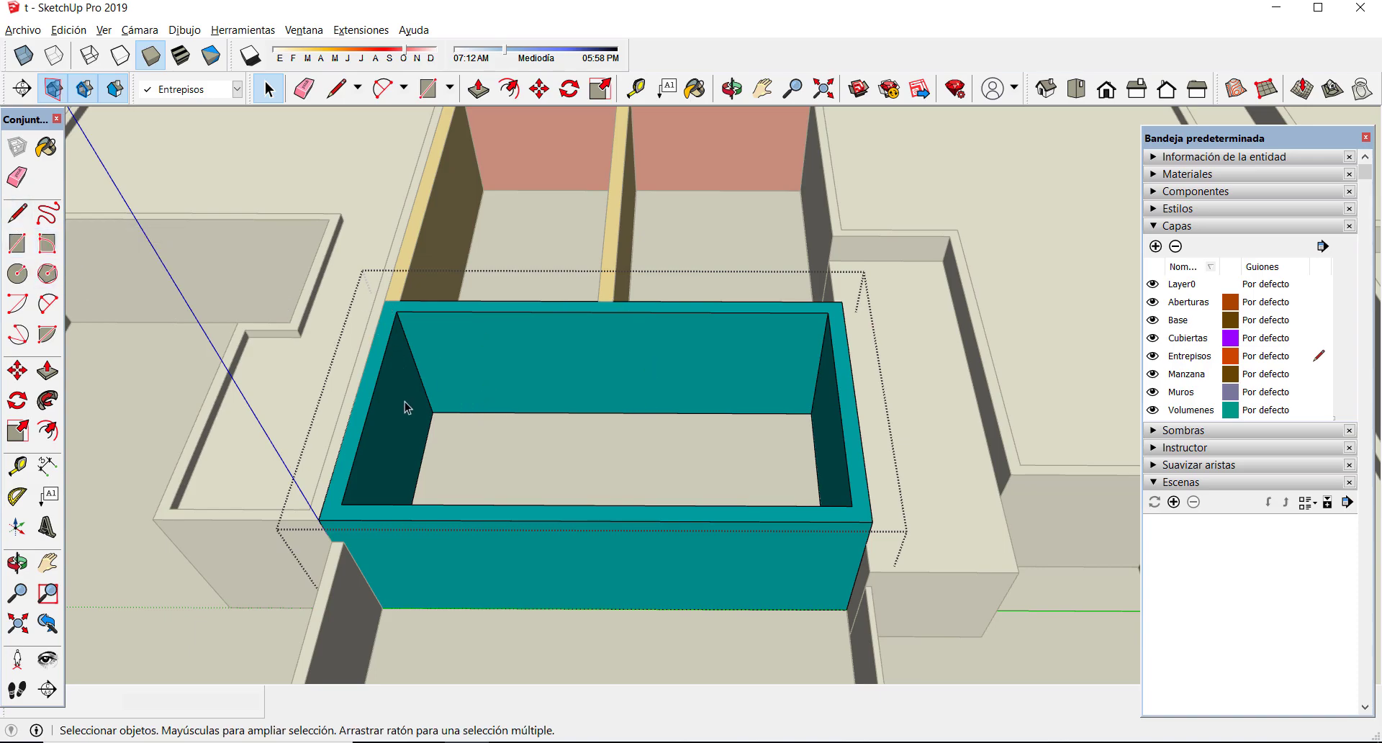
- Outline an opening 2.05 m high and about 3.90 m wide on the teal wall's inner face, ending in line with the middle yellow wall
left_click(15, 217)
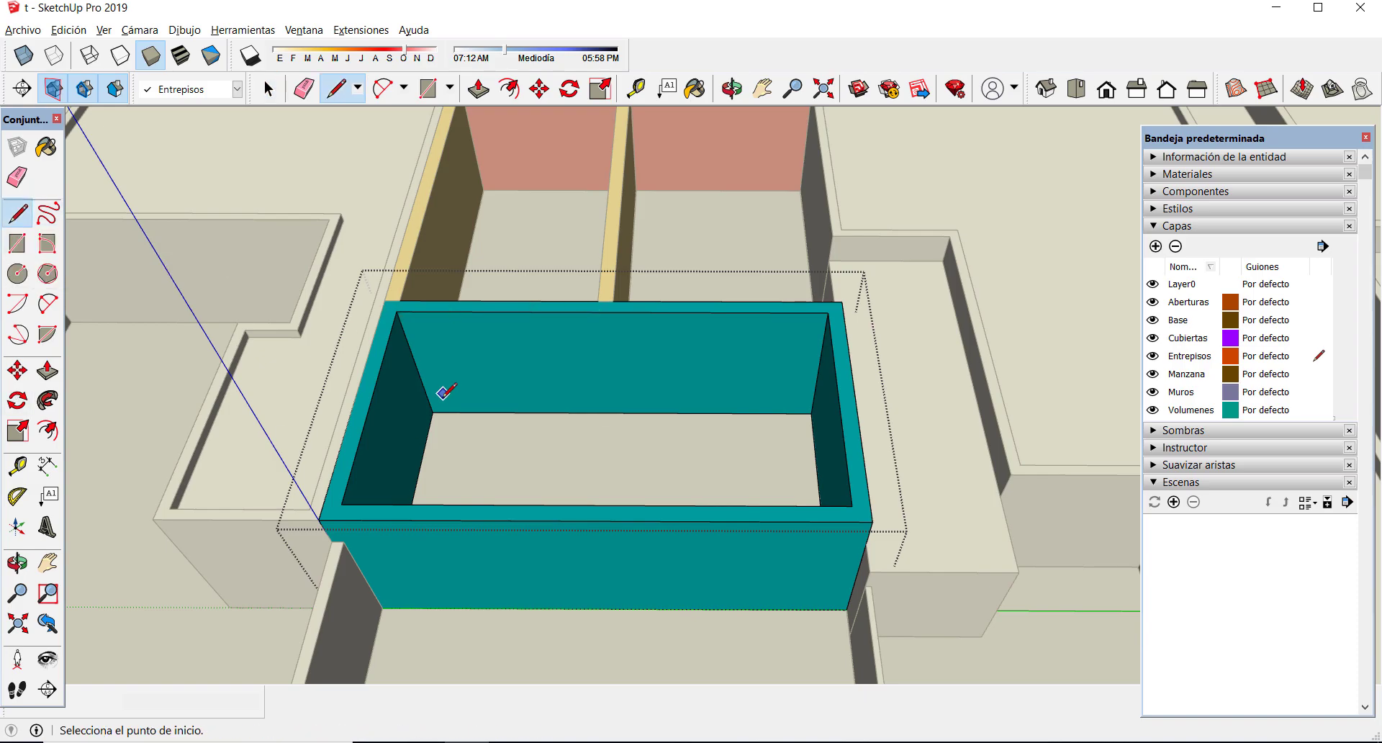
left_click(432, 410)
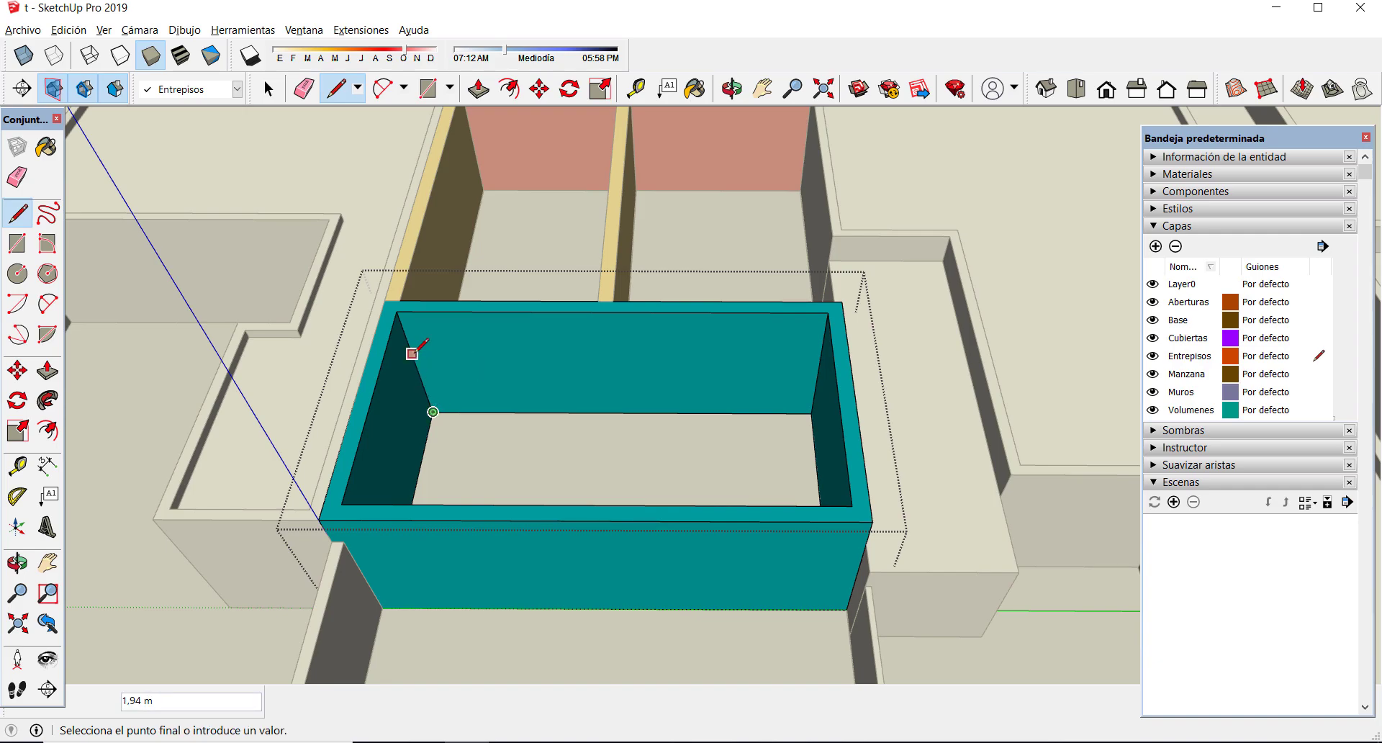
scroll(410, 346, "up", 4)
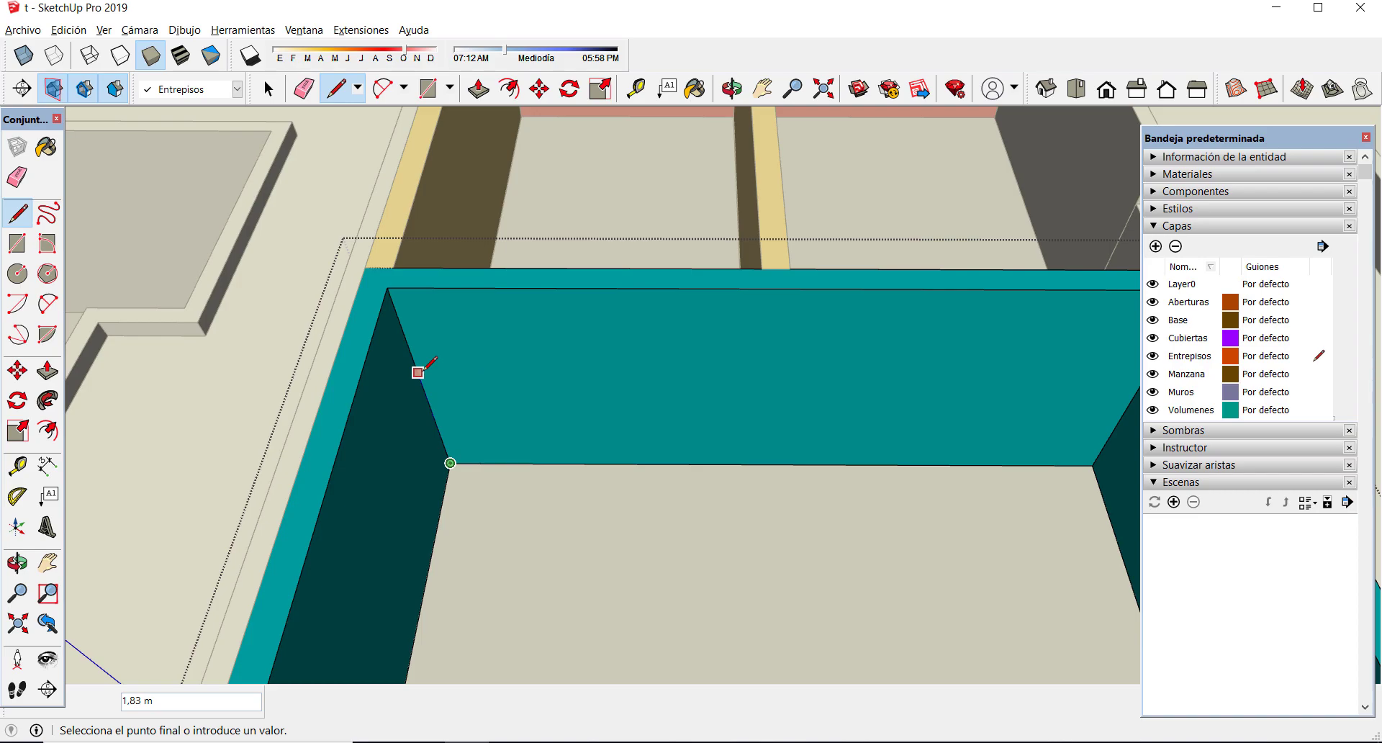
key("Escape")
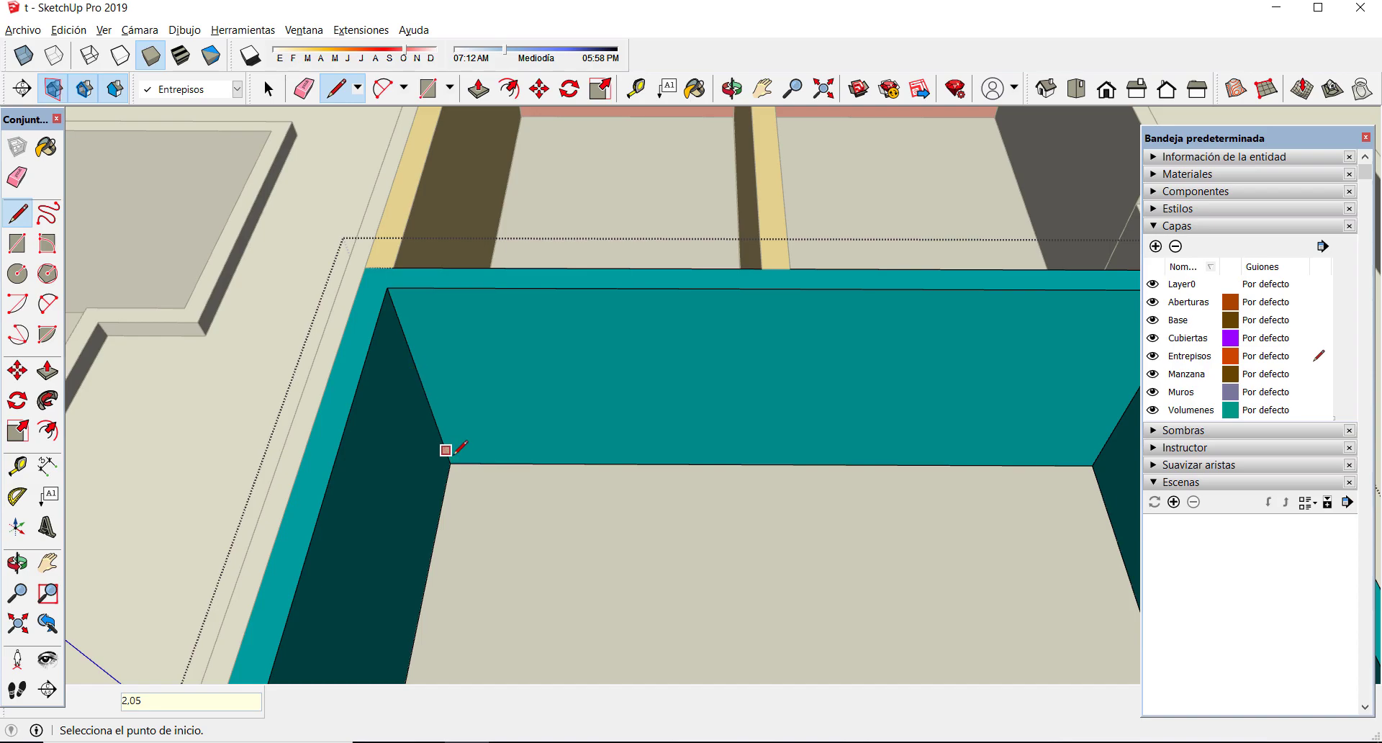
left_click(413, 360)
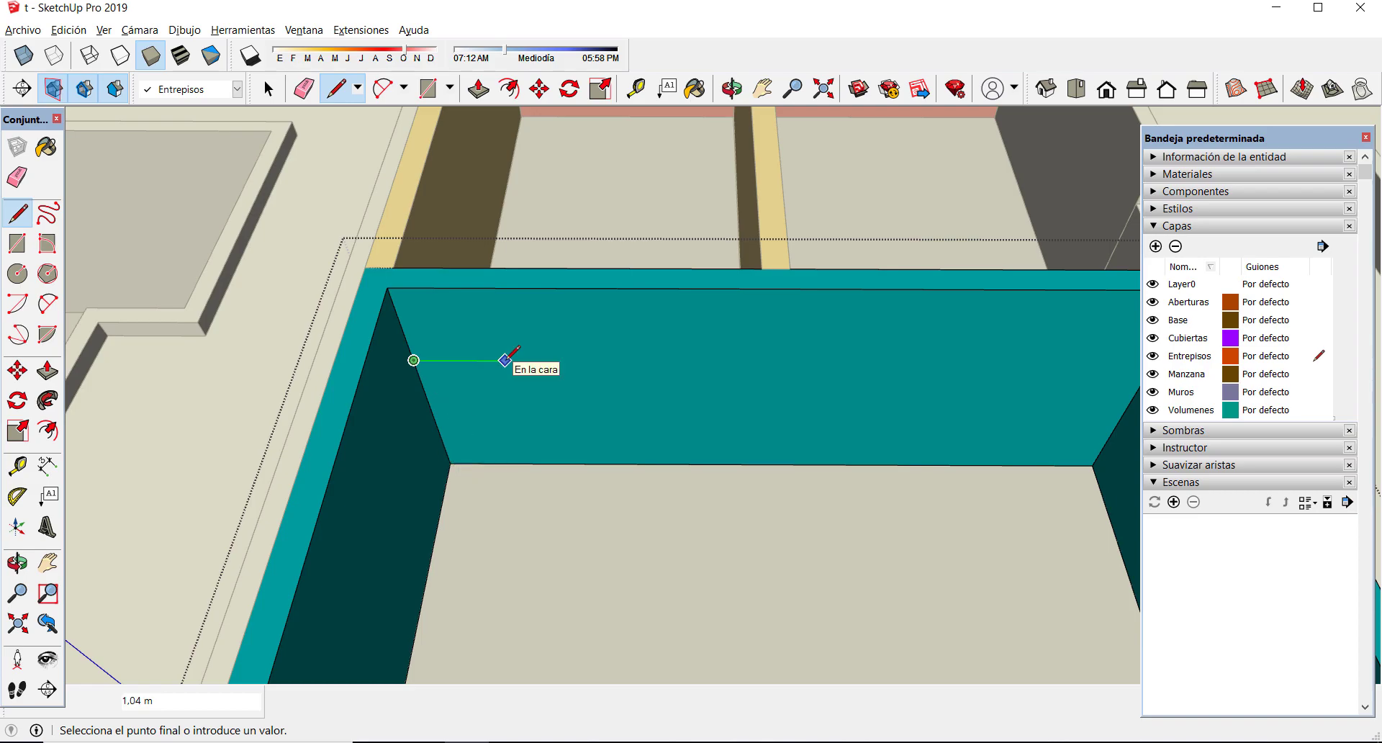
scroll(607, 342, "down", 3)
scroll(570, 365, "up", 1)
middle_click_drag(571, 364, 656, 373)
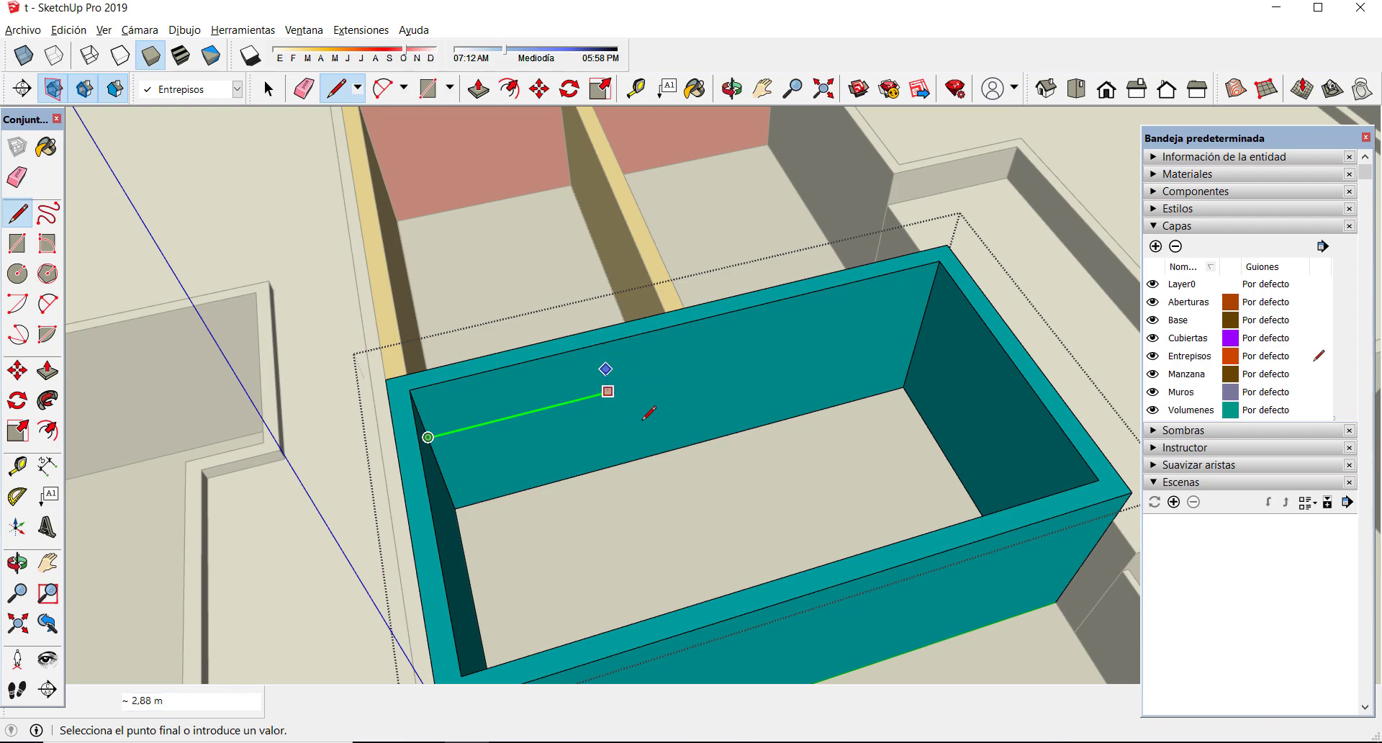
left_click(605, 232)
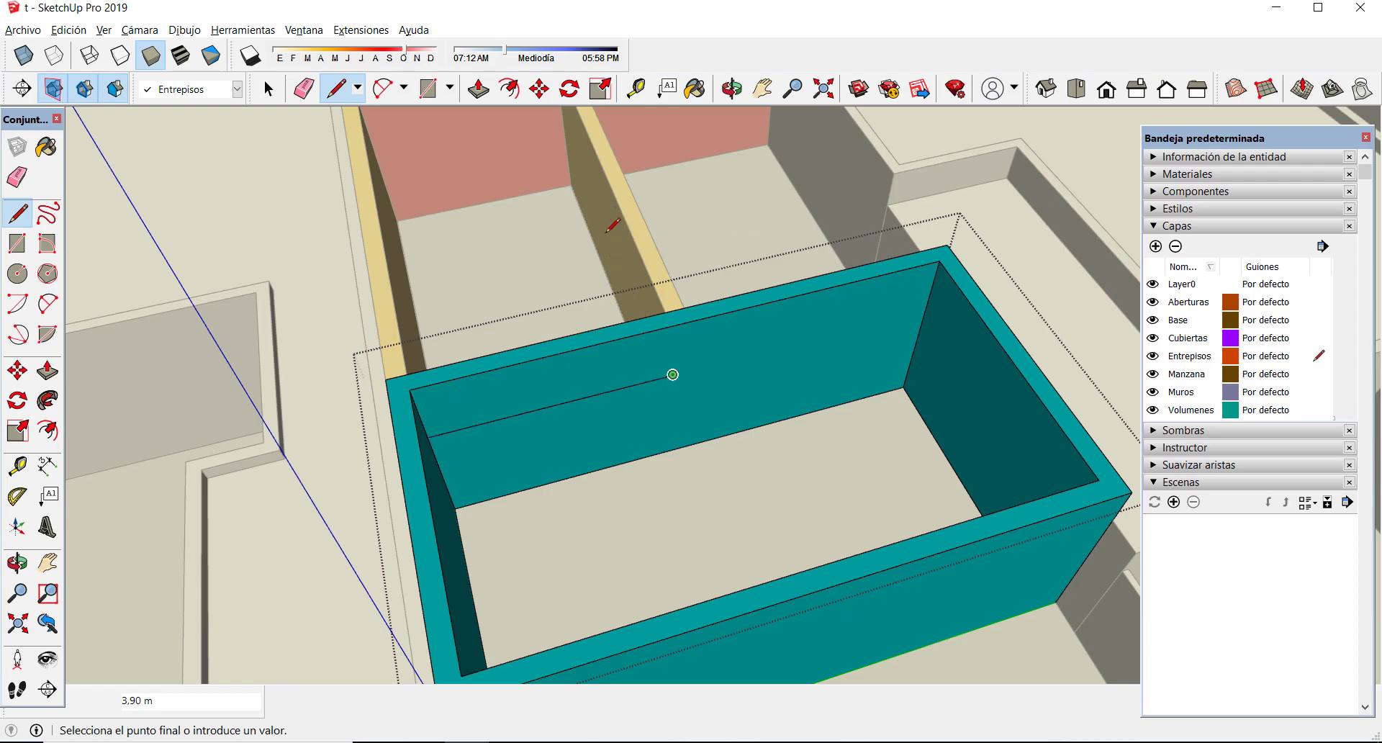
scroll(674, 448, "up", 2)
left_click(672, 449)
- Push the outlined opening through the full 0.30 m thickness of the teal wall, and open the red wall group for editing
scroll(675, 451, "down", 3)
left_click(47, 370)
left_click(561, 438)
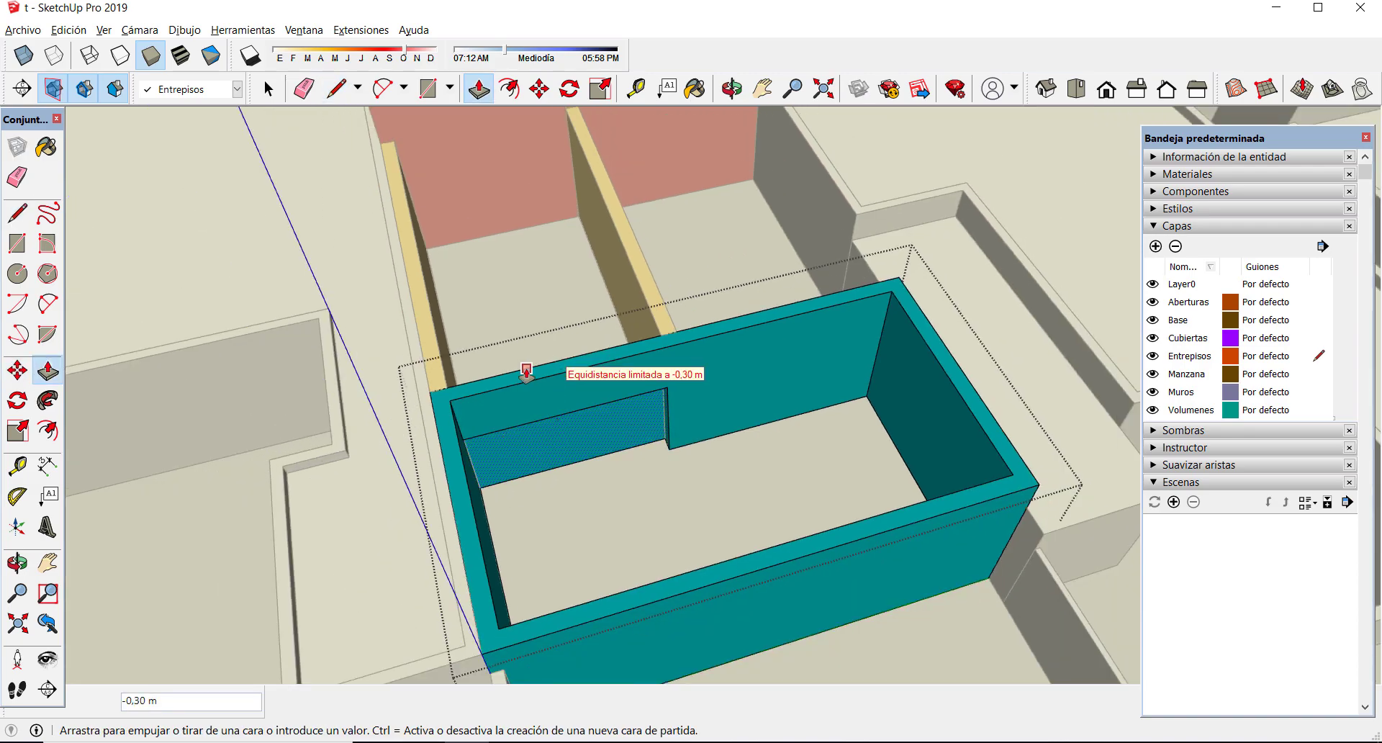
scroll(526, 370, "up", 3)
middle_click_drag(512, 379, 1234, 341)
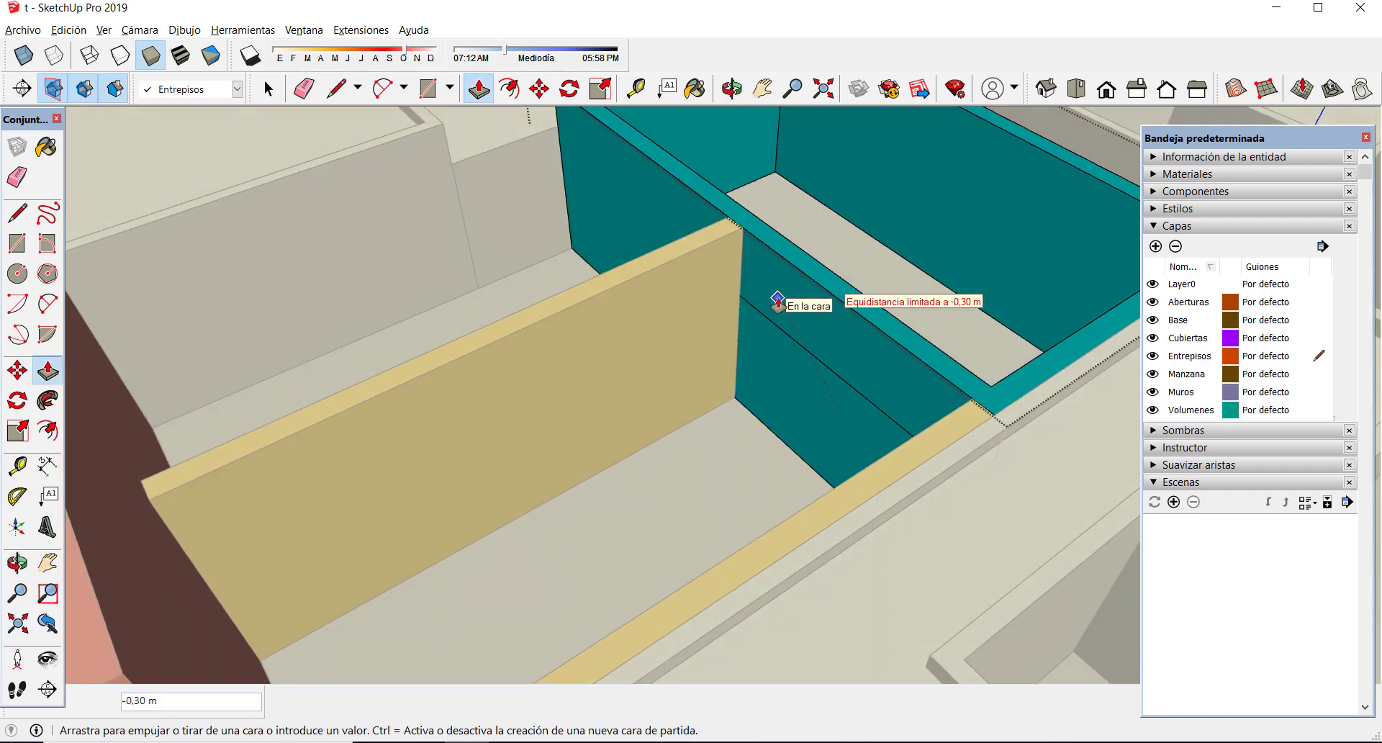
left_click(778, 305)
scroll(697, 337, "down", 3)
middle_click_drag(758, 331, 669, 284)
scroll(657, 266, "up", 3)
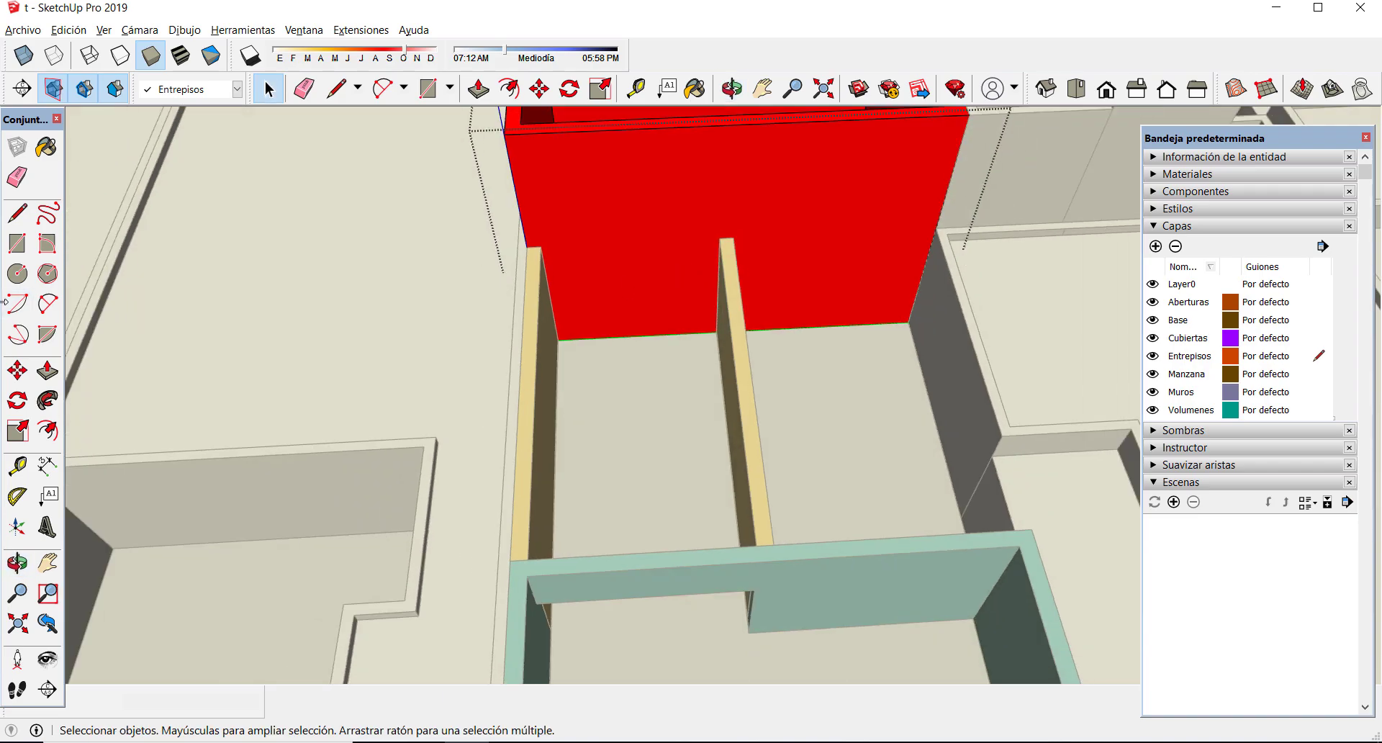
left_click(17, 243)
left_click(558, 337)
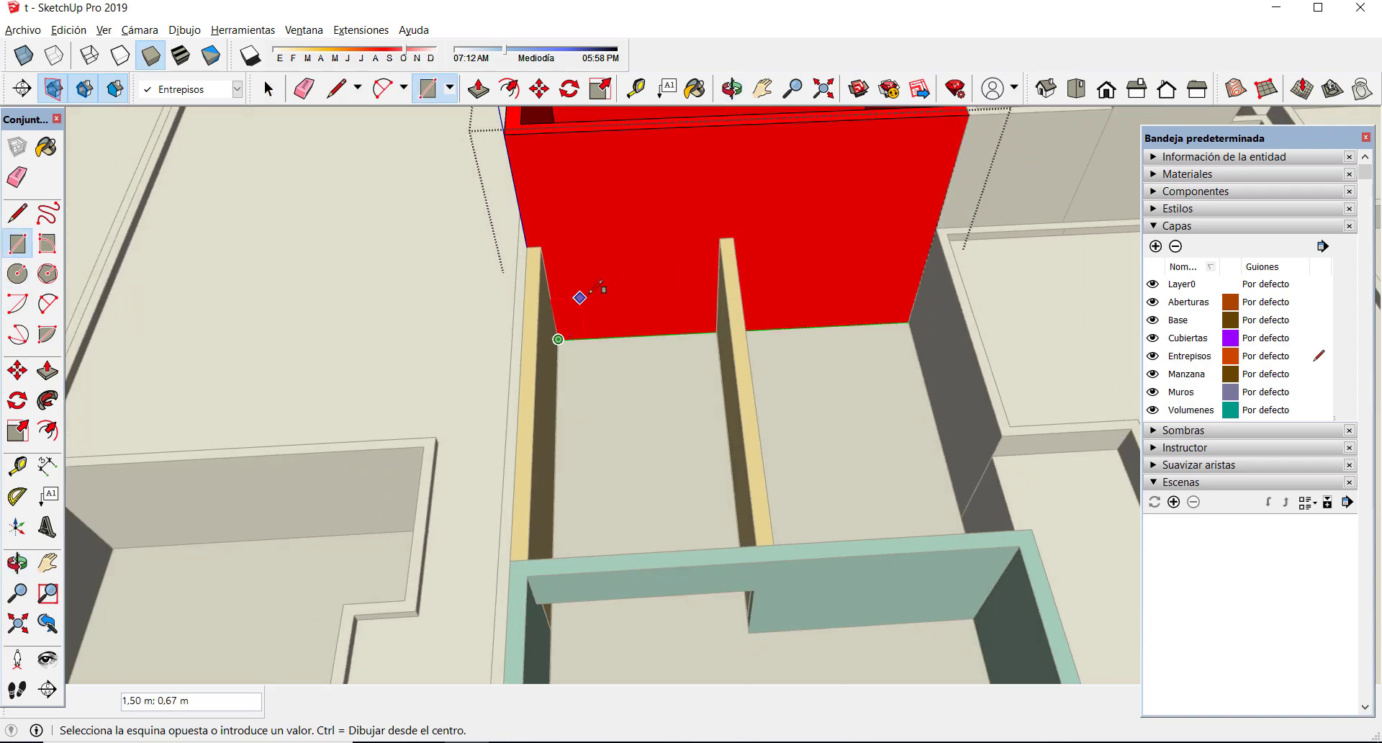
scroll(616, 283, "up", 1)
- Outline a 2.05 m high opening on the red wall's outer face, spanning between the two yellow walls
left_click(11, 218)
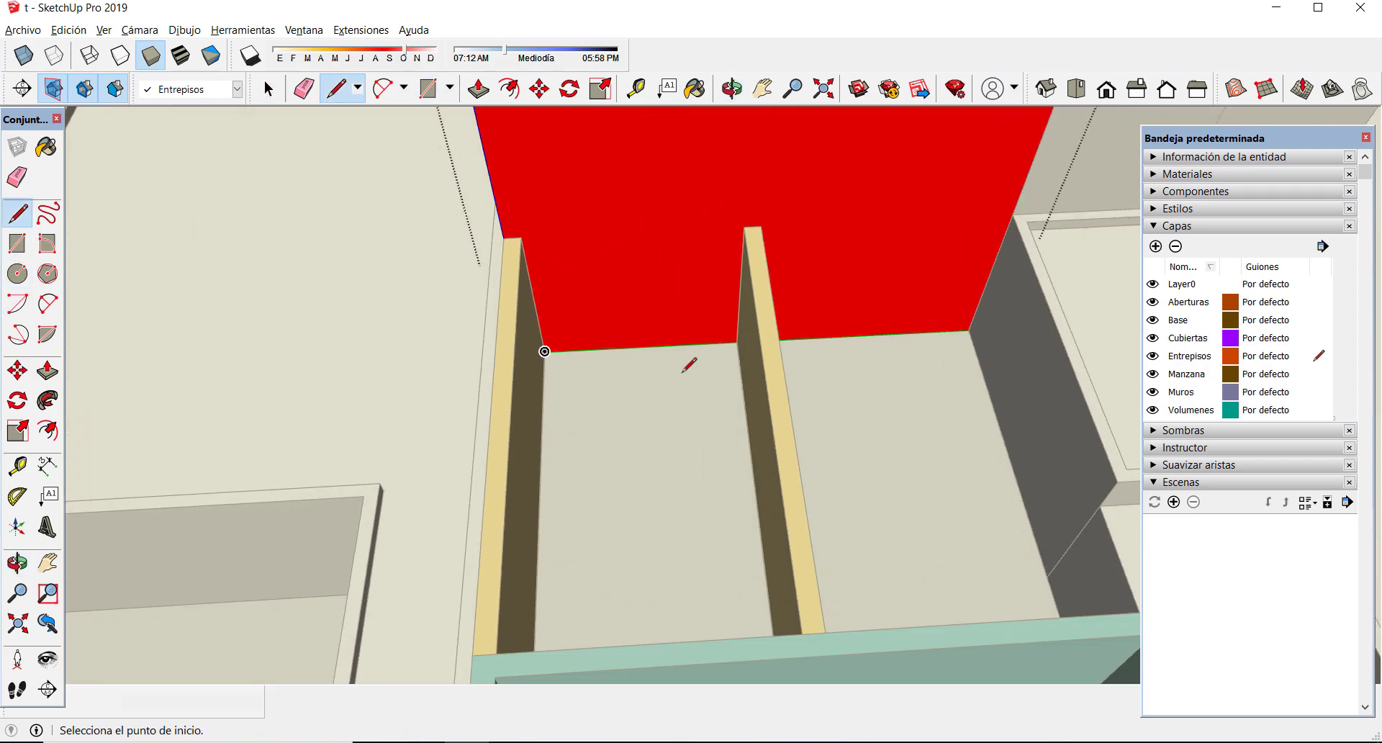
left_click(544, 351)
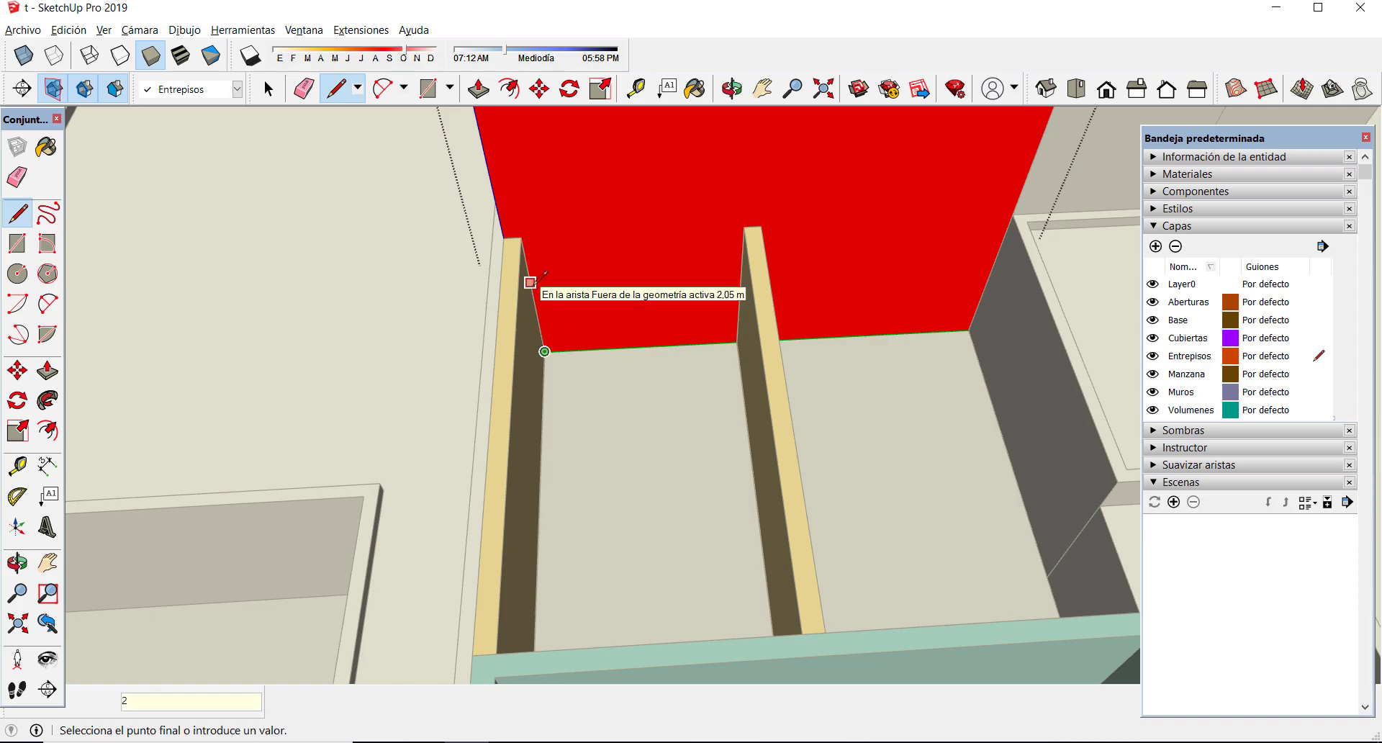
key("Return")
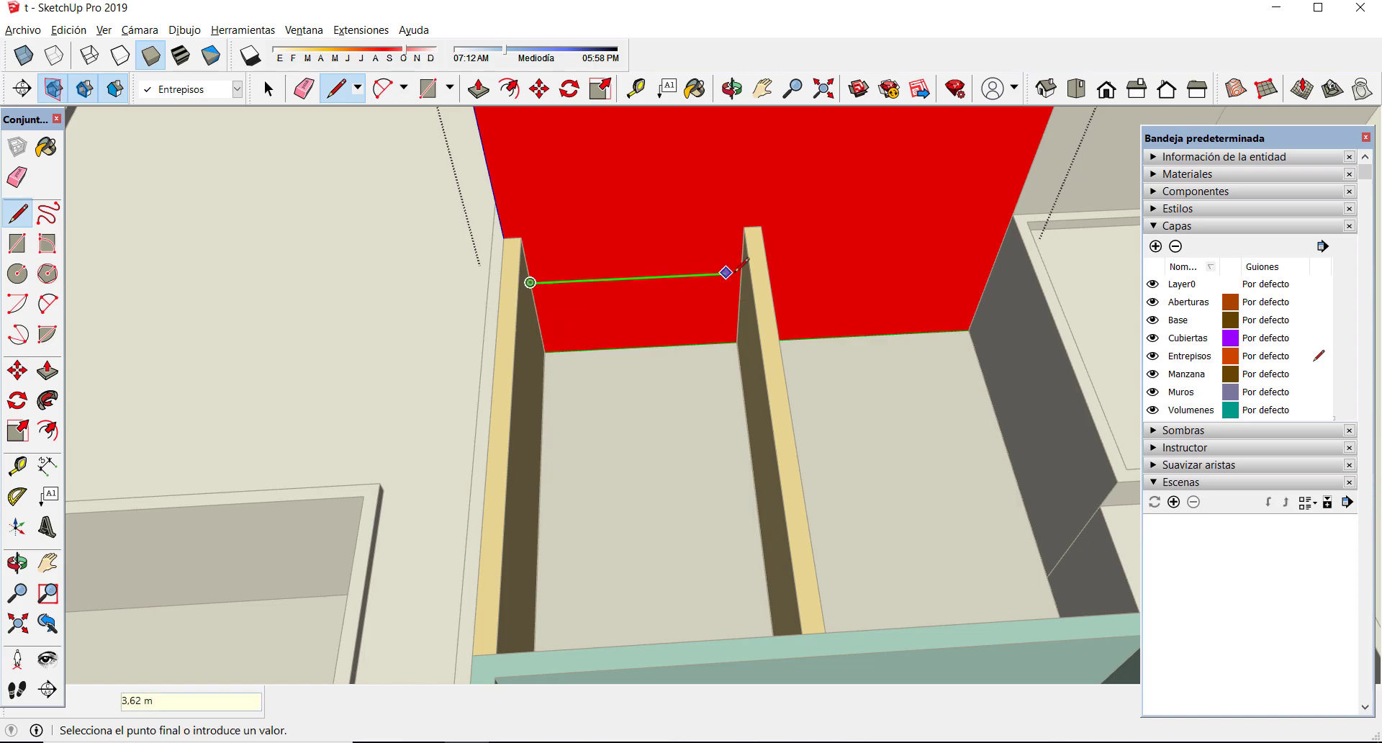
left_click(740, 274)
left_click(739, 342)
- Push the outlined opening through the red wall's full thickness and leave the wall group
key("m")
key("p")
left_click(617, 321)
middle_click_drag(617, 321, 811, 385)
left_click(523, 364)
middle_click_drag(523, 363, 657, 469)
scroll(632, 483, "down", 3)
scroll(676, 462, "up", 4)
scroll(657, 468, "down", 3)
mouse_move(732, 346)
middle_mouse_down()
mouse_move(334, 333)
mouse_move(718, 327)
middle_mouse_up()
scroll(717, 328, "up", 3)
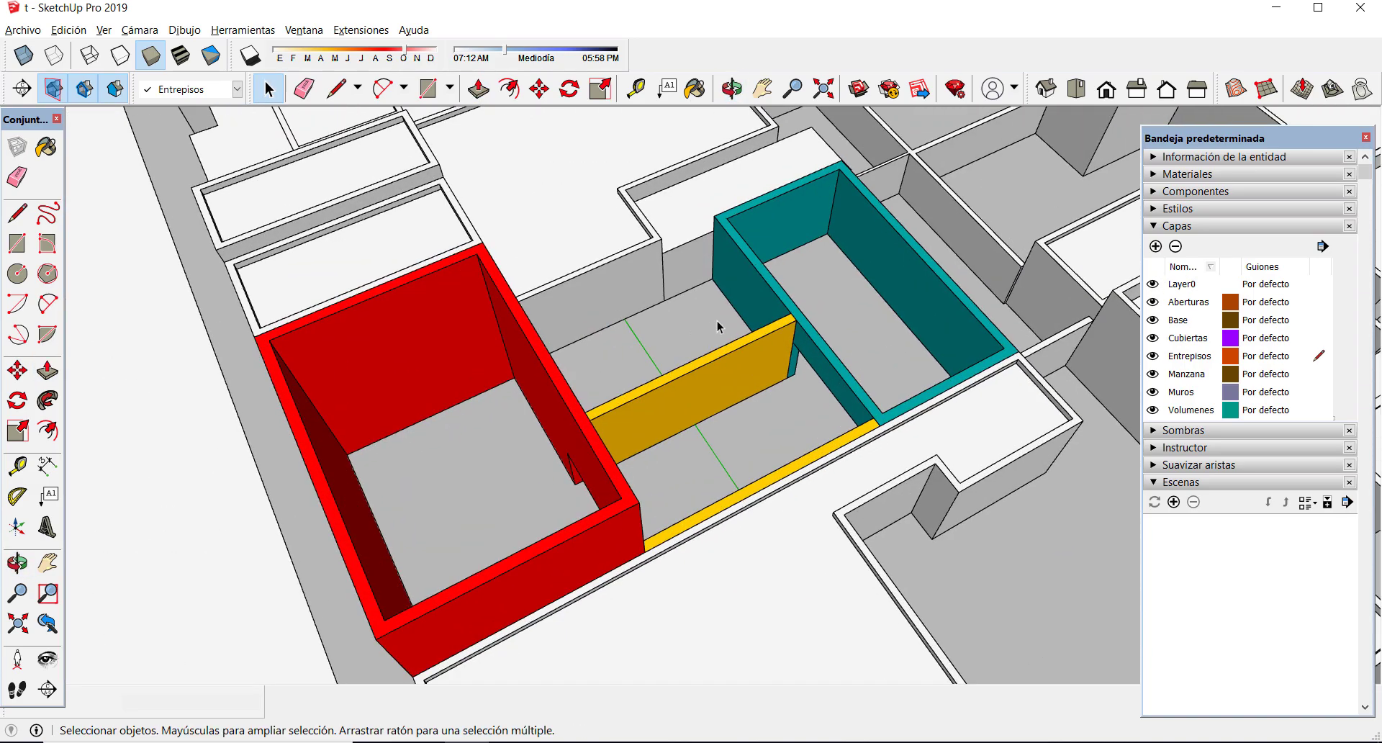
- Draw a rectangle that fills the opening in the teal wall and turn it into a group
middle_click_drag(875, 332, 4, 133)
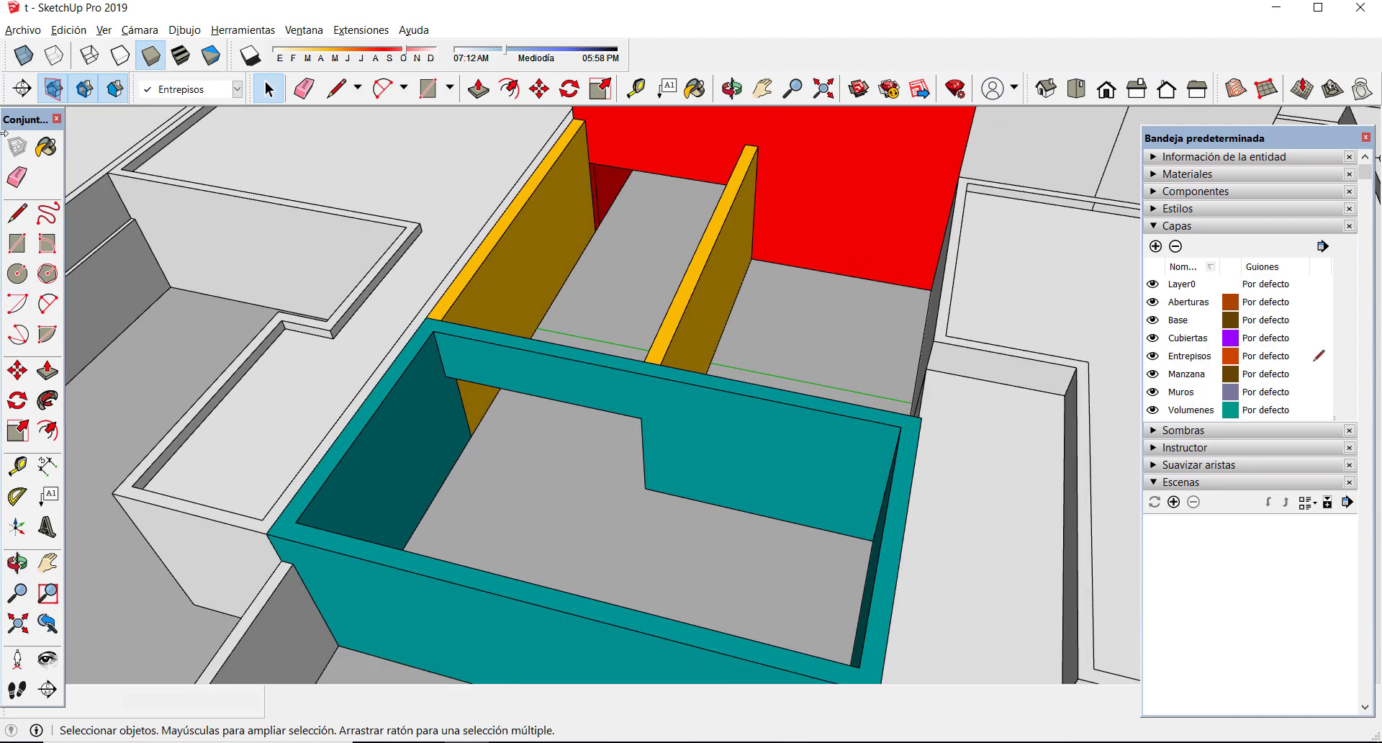
left_click(17, 243)
left_click(445, 380)
middle_click_drag(441, 376, 617, 480)
left_click(703, 501)
key("space")
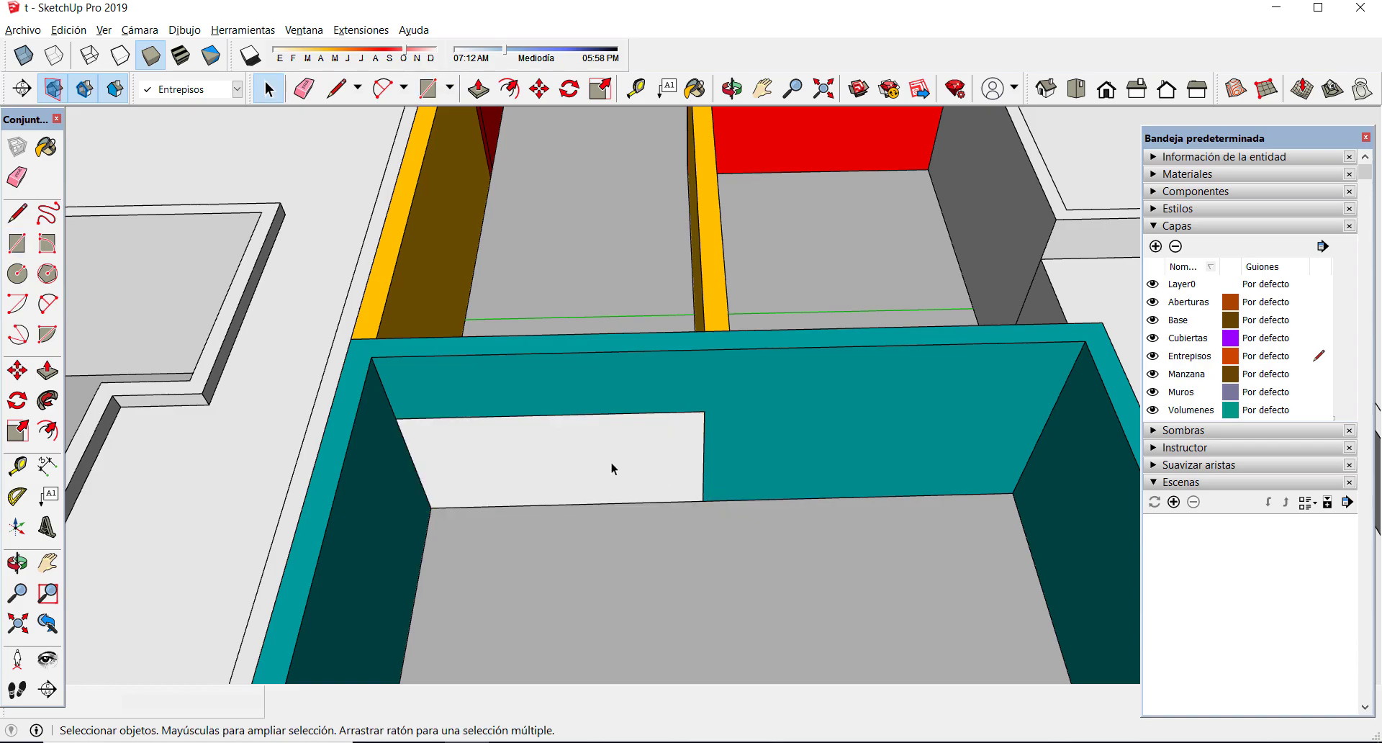
right_click(646, 477)
left_click(666, 313)
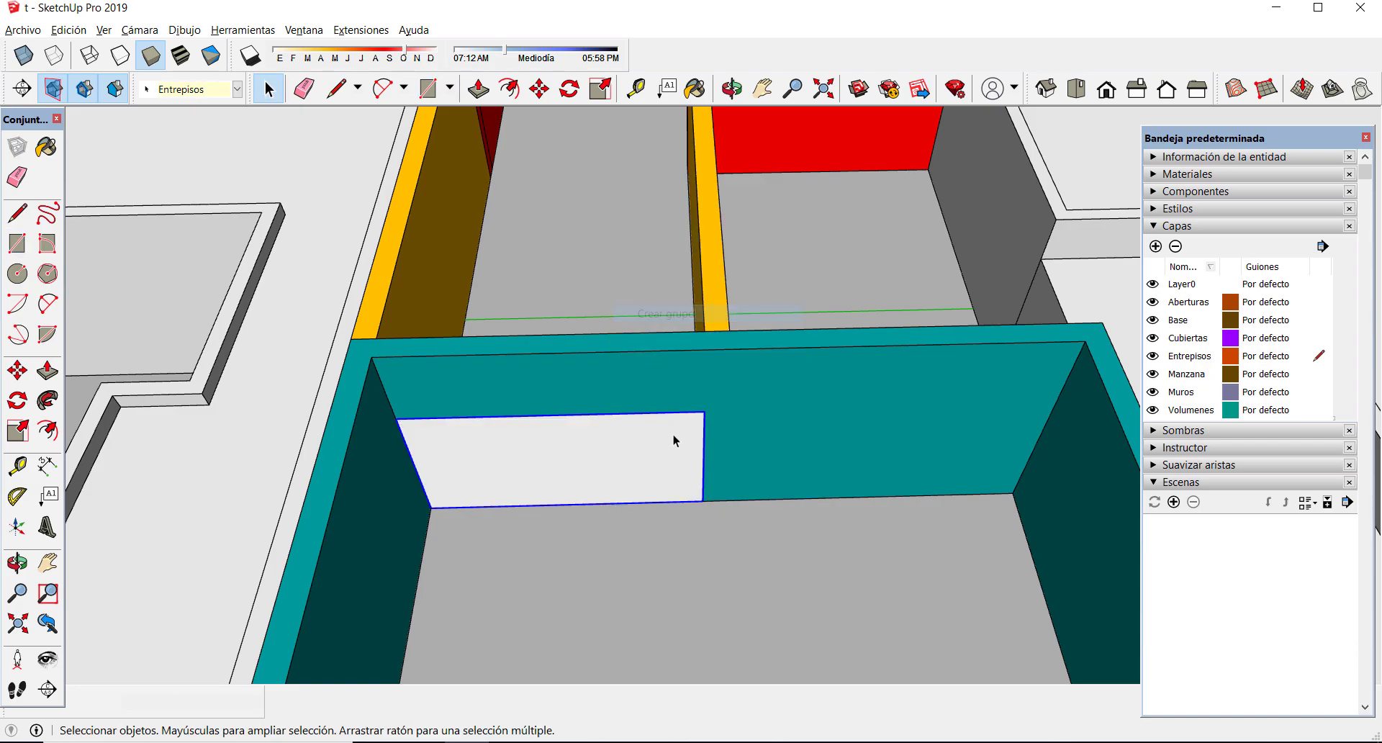
- Paint the rectangle group in the teal wall's opening with the Vidrio gris translúcido material from Vidrio y espejos
scroll(598, 450, "down", 2)
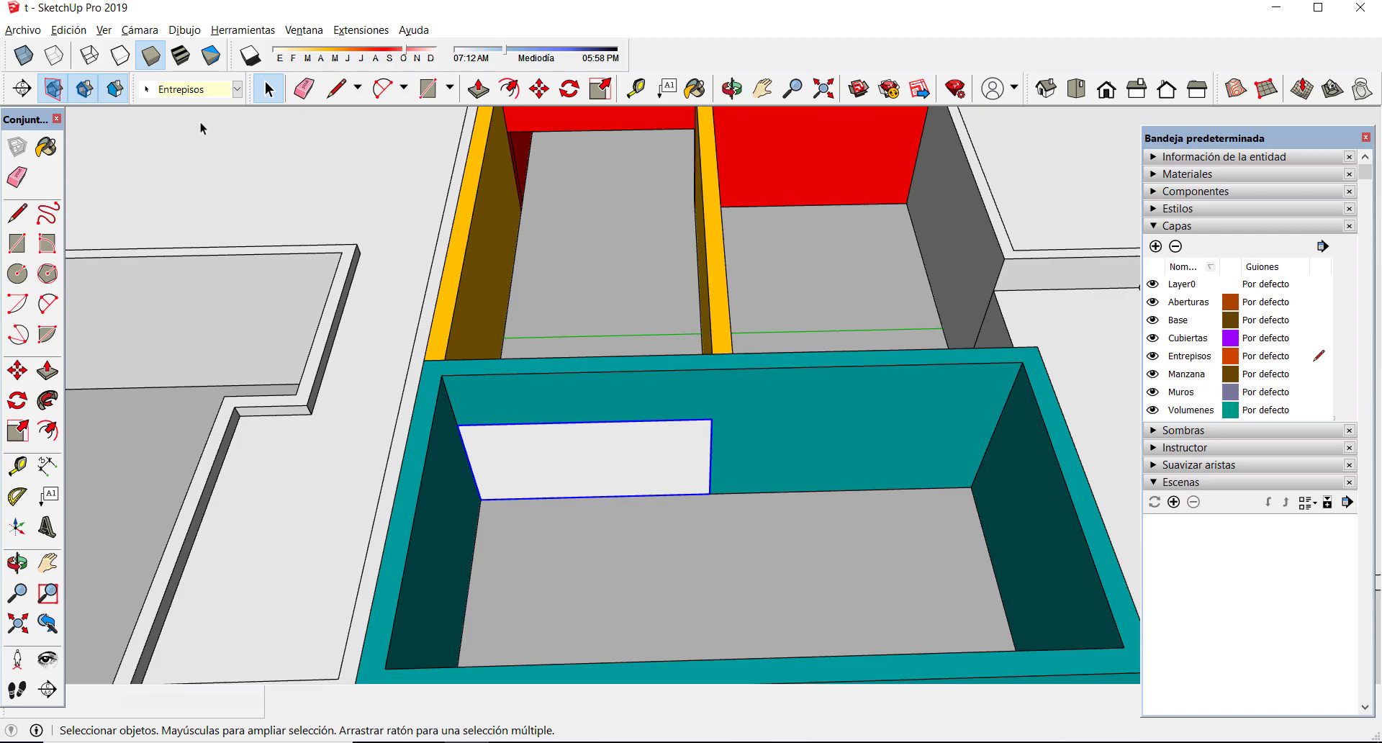
left_click(46, 147)
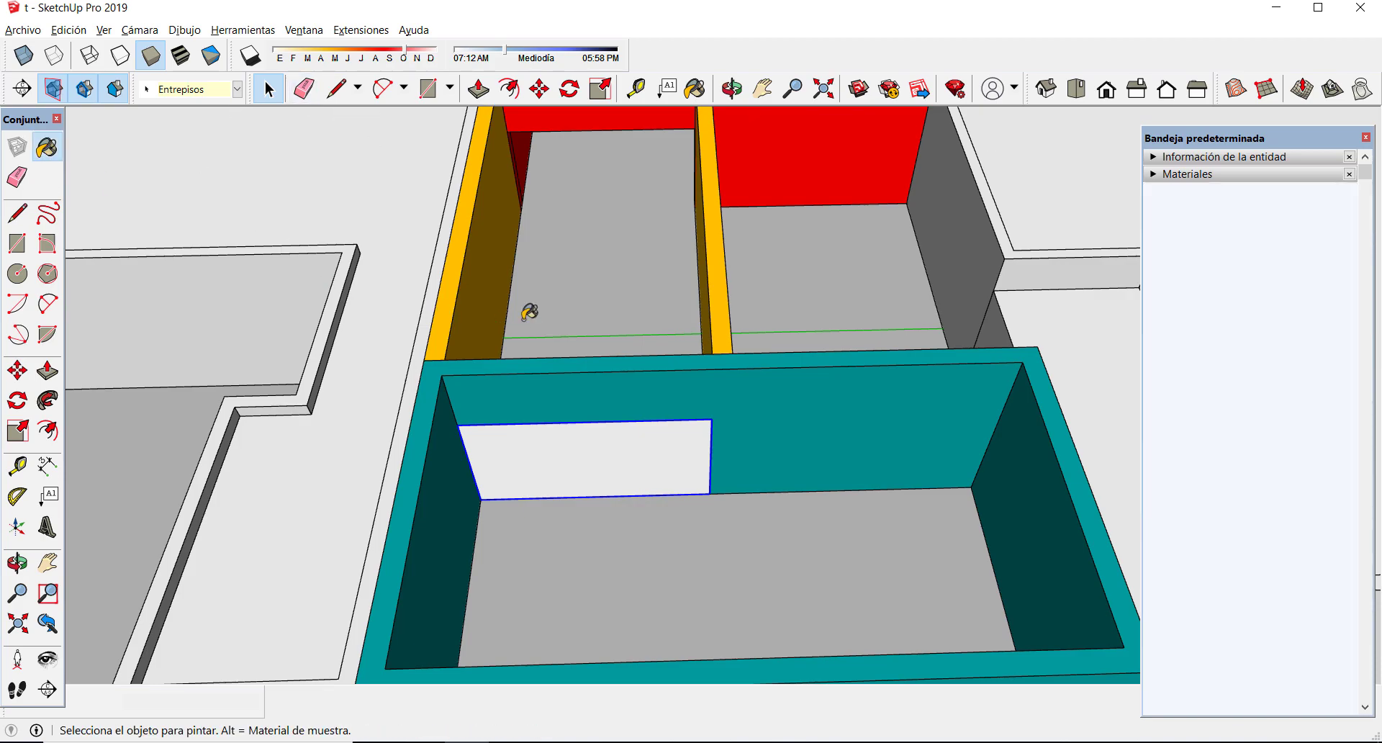
left_click(1319, 289)
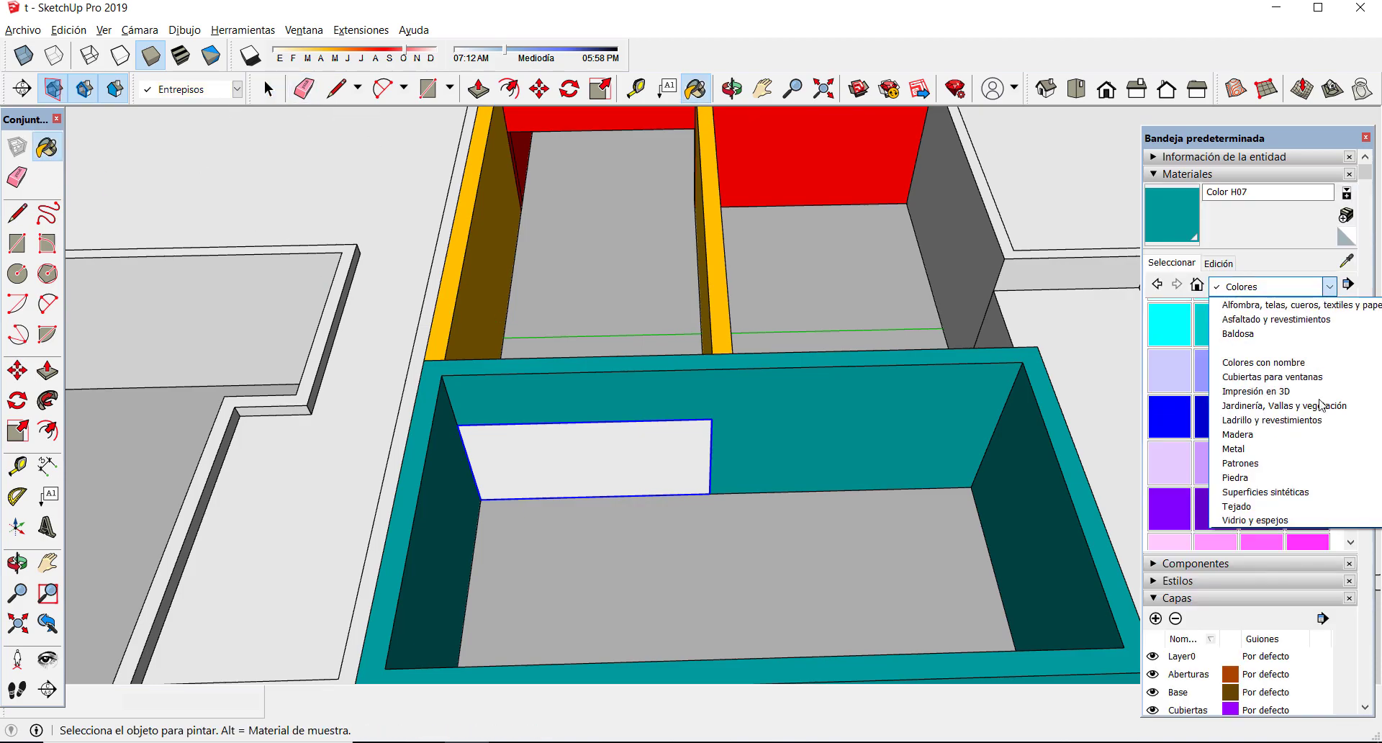
left_click(1283, 519)
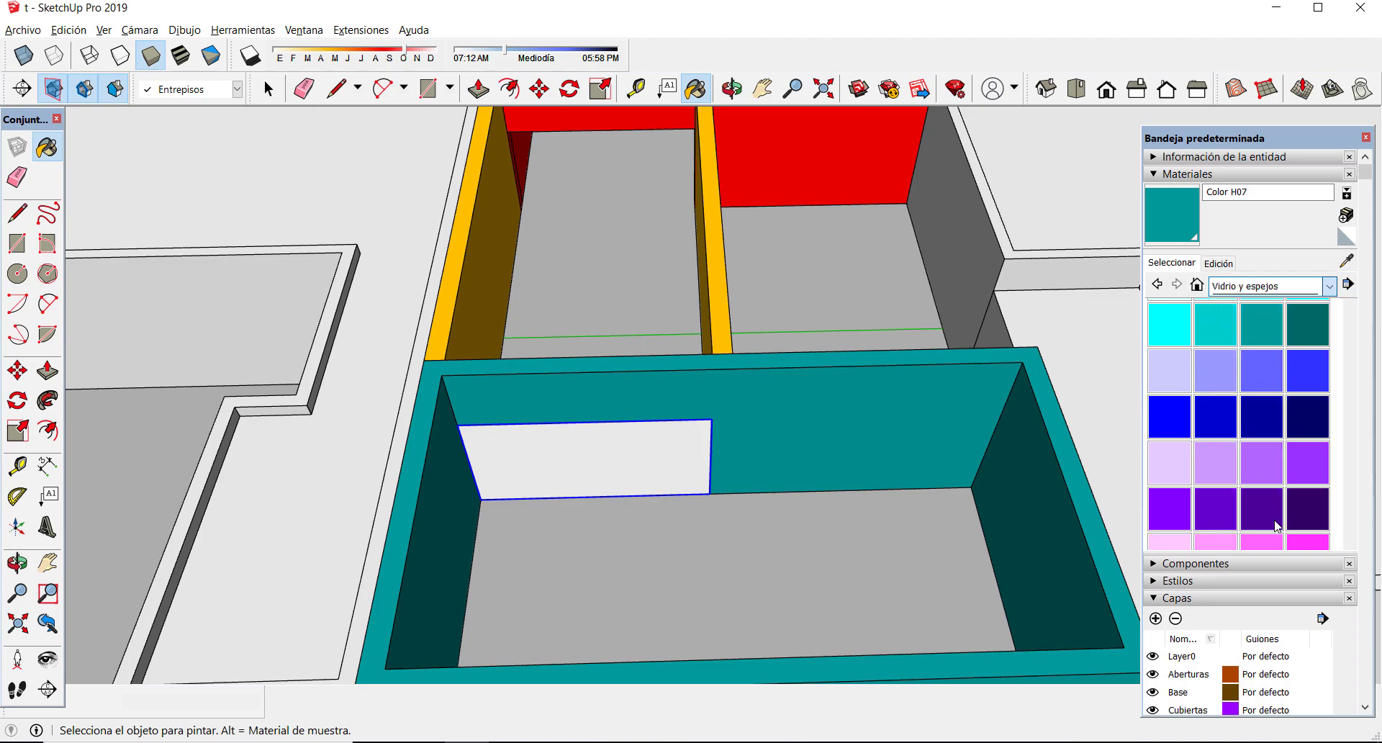
left_click(1258, 374)
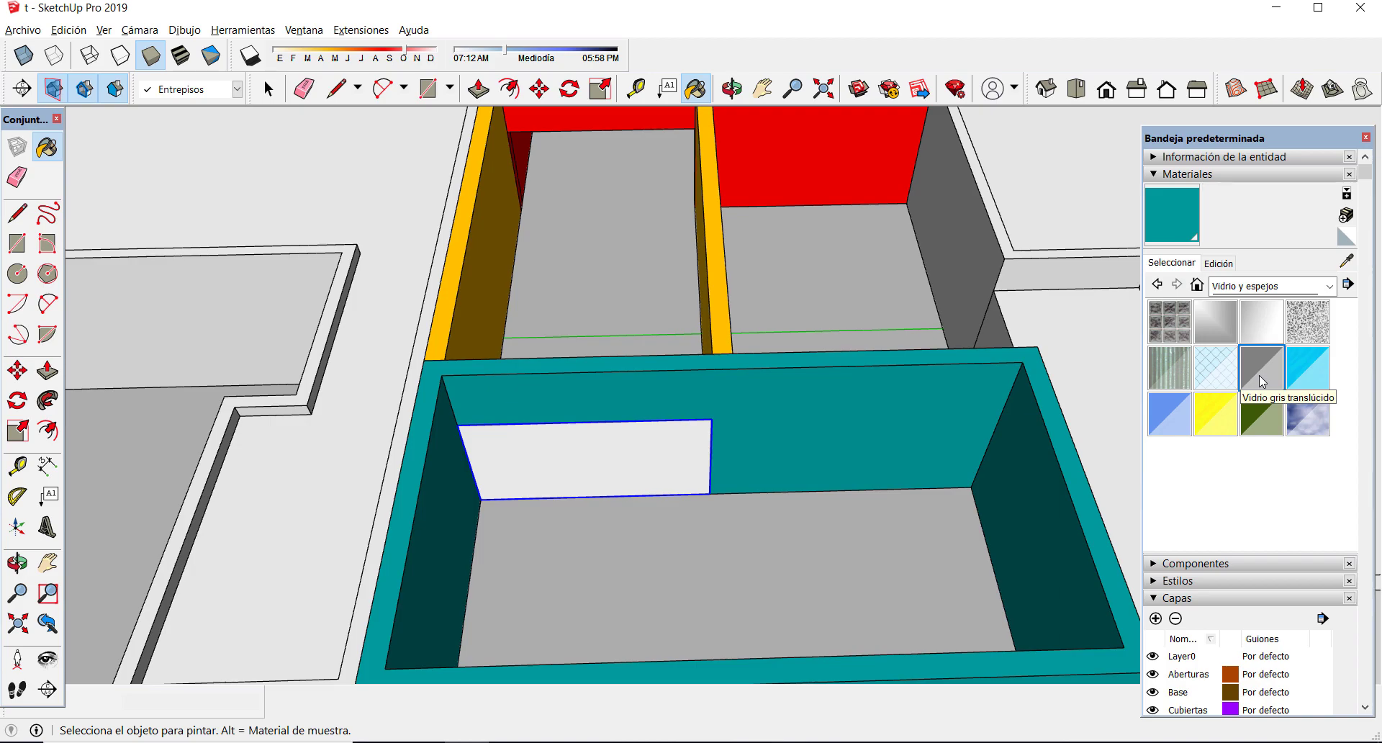
left_click(643, 453)
- Copy the glass pane along the red axis from the teal wall's opening into the opening in the red wall
mouse_move(642, 453)
middle_mouse_down()
mouse_move(648, 378)
mouse_move(740, 376)
middle_mouse_up()
key("space")
scroll(710, 432, "up", 5)
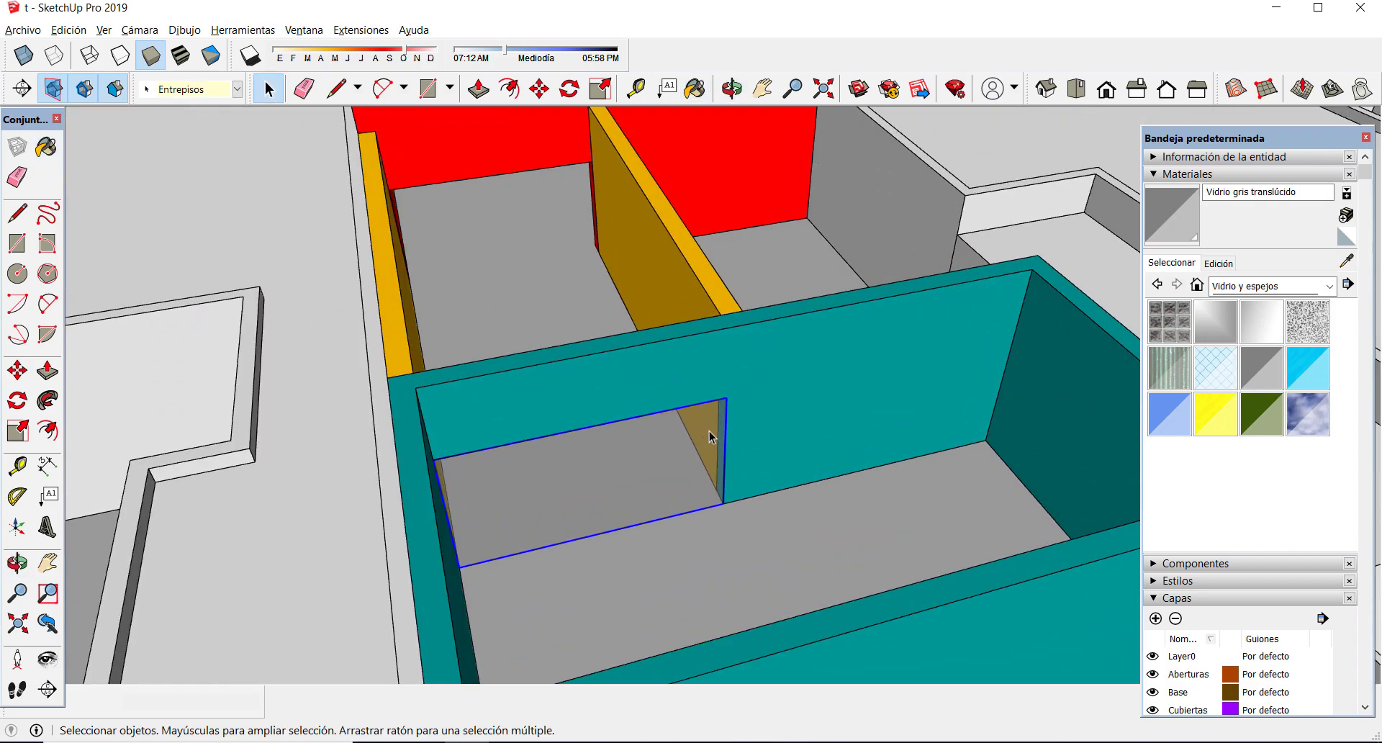
left_click(17, 370)
middle_click_drag(627, 447, 731, 409)
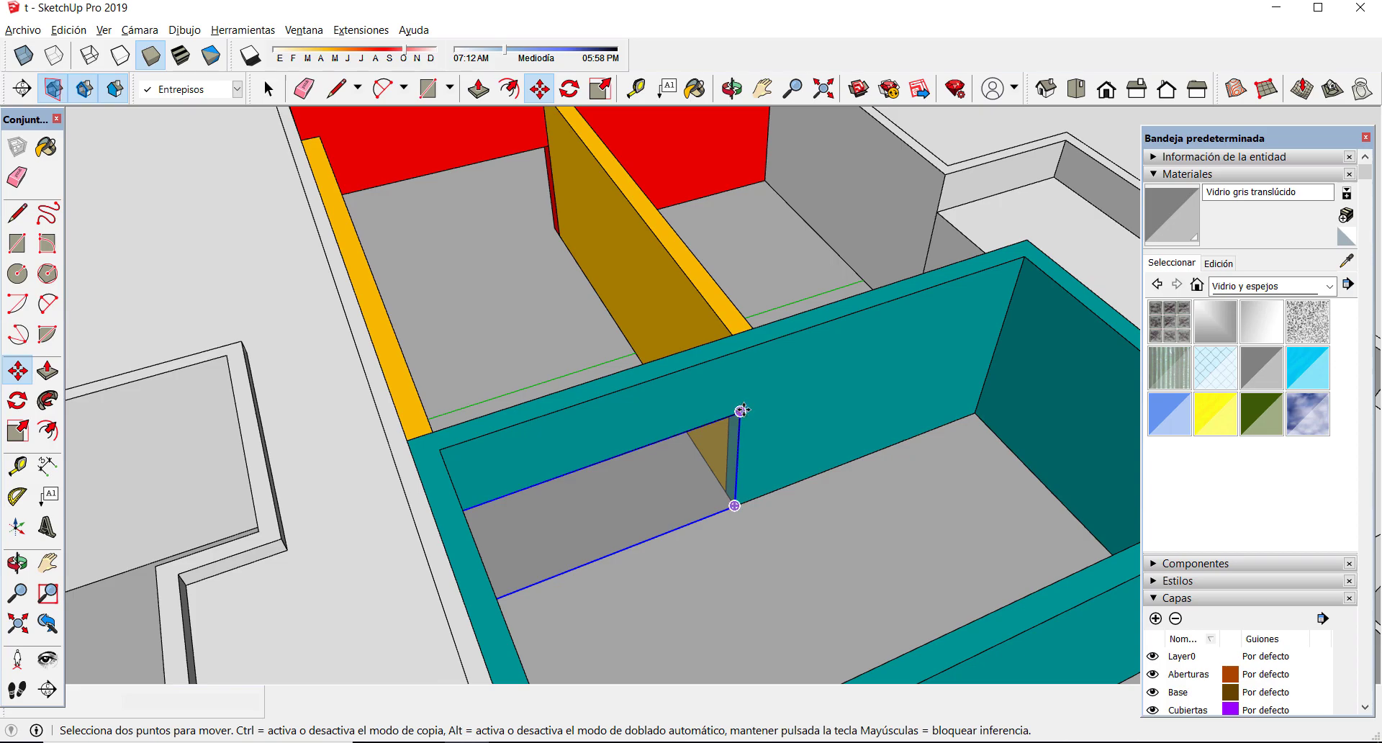
left_click(742, 411)
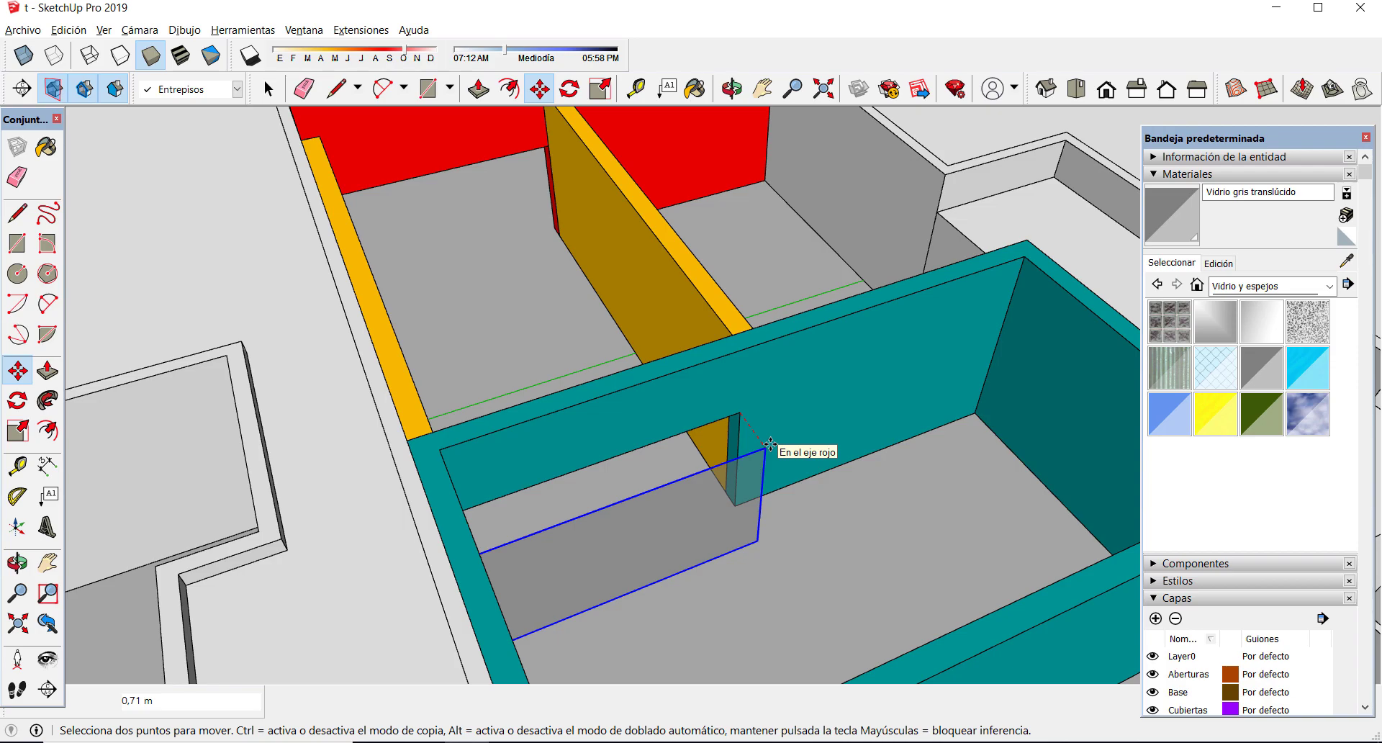
key("ctrl")
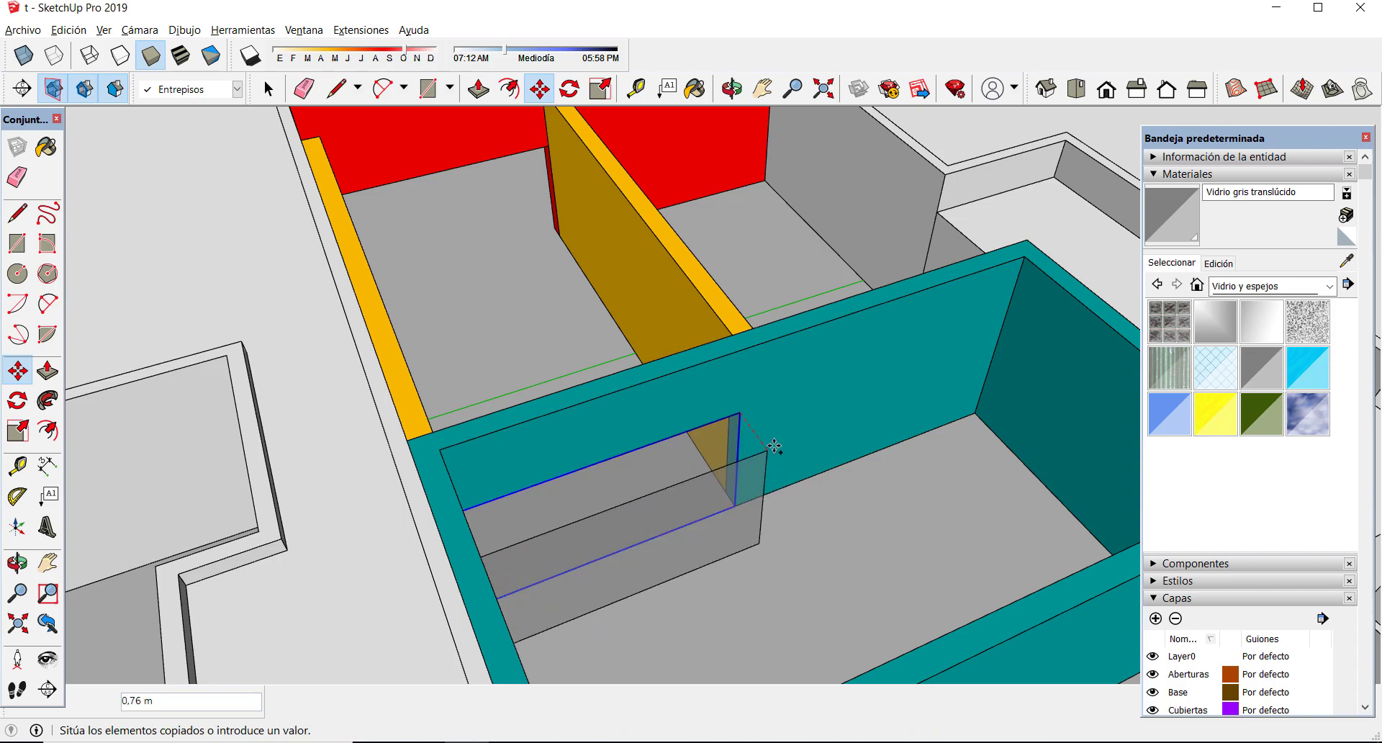
middle_click_drag(617, 241, 796, 549, "shift")
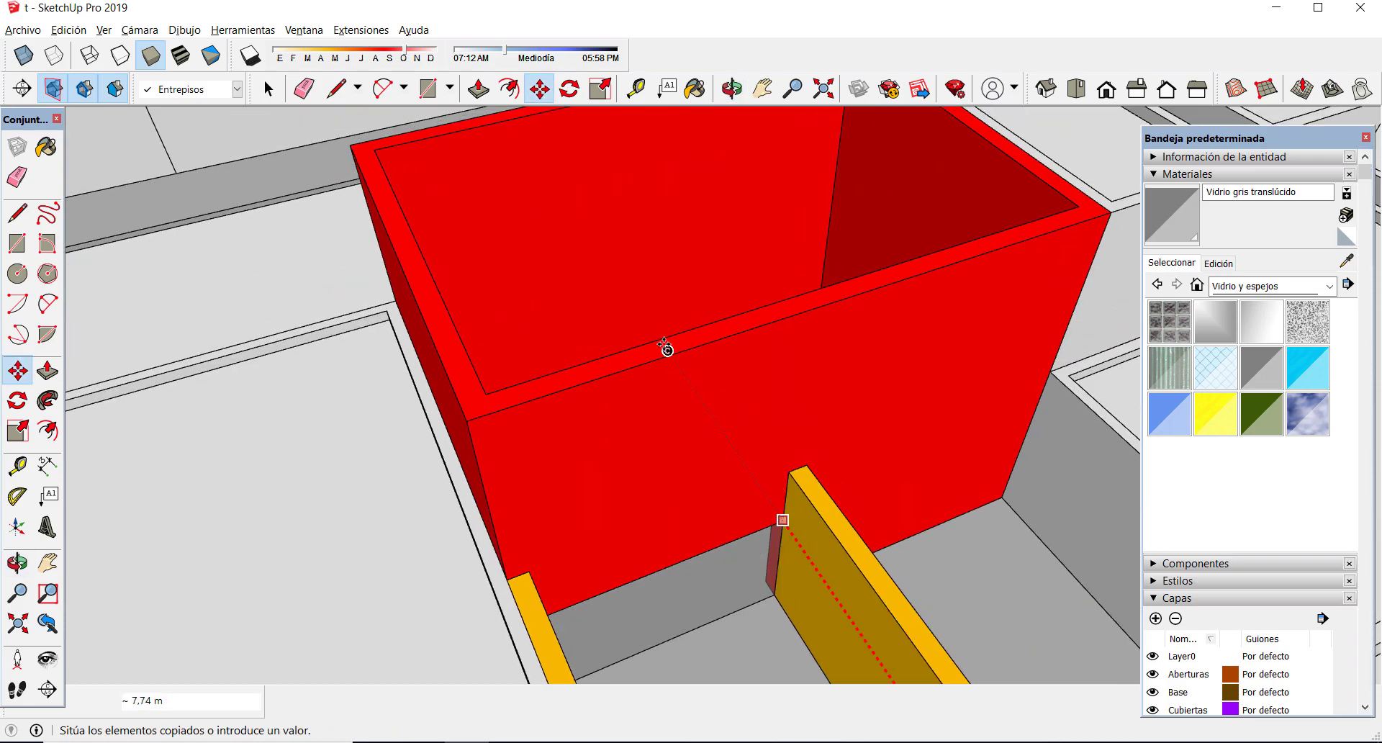
left_click(482, 393)
middle_click_drag(481, 393, 1018, 330)
middle_click_drag(848, 309, 669, 456, "shift")
key("space")
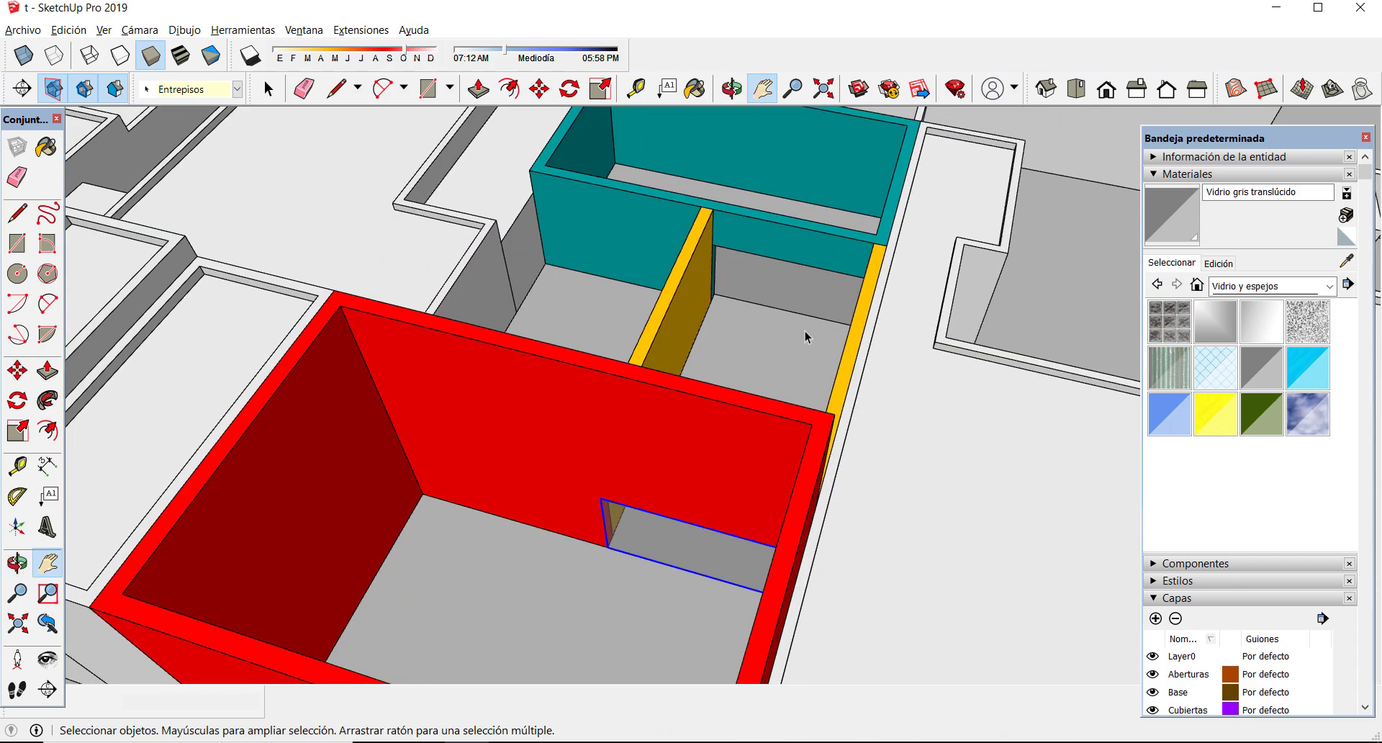
- Select both glass panes and assign them to the Aberturas layer
middle_click_drag(799, 299, 662, 555)
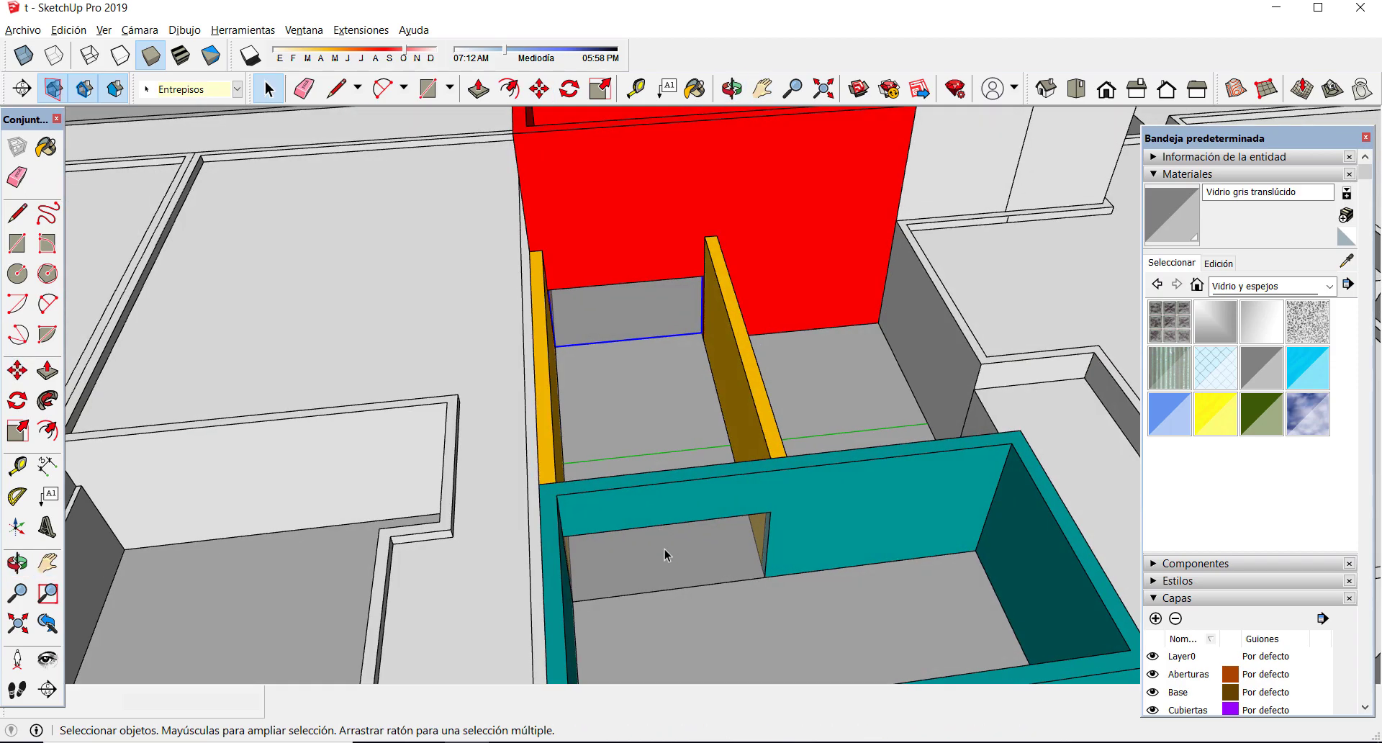
scroll(633, 483, "down", 2)
scroll(663, 403, "up", 3)
scroll(650, 358, "down", 3)
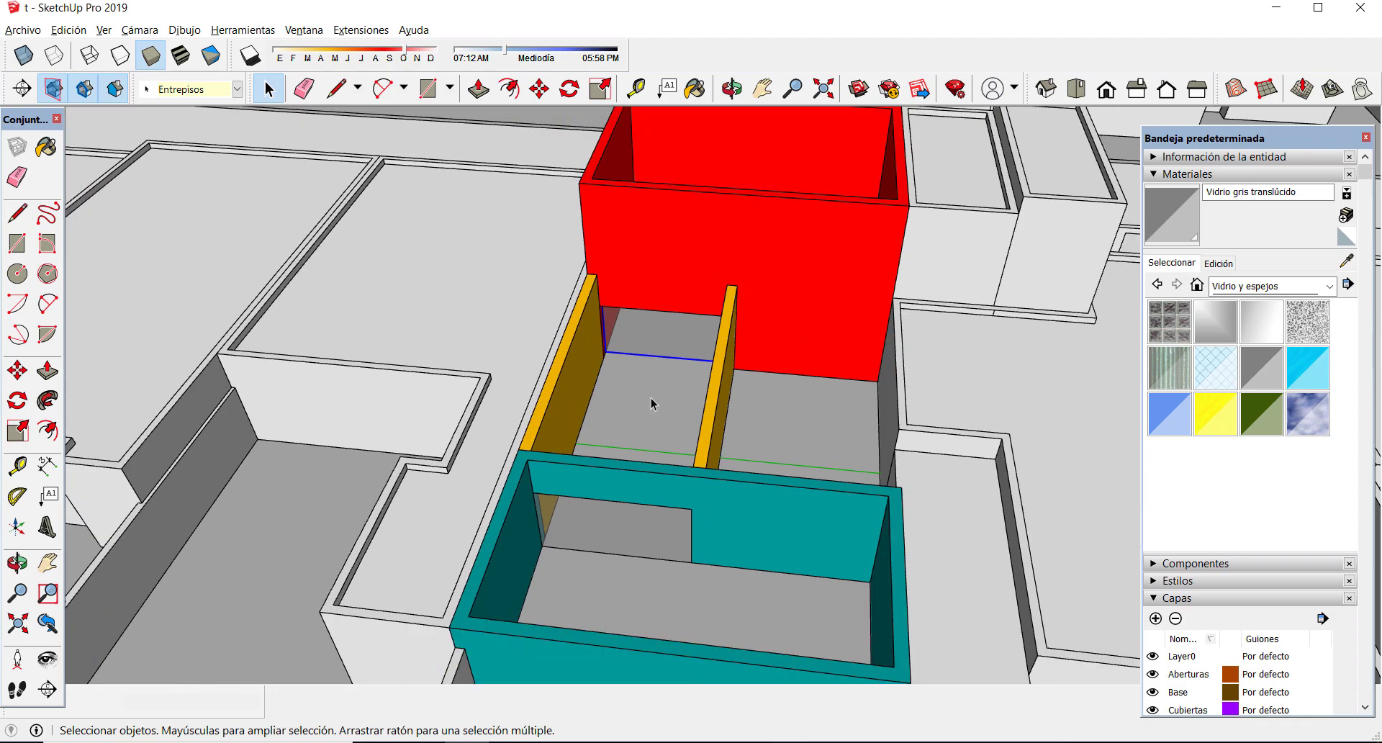
scroll(655, 507, "up", 3)
left_click(627, 541)
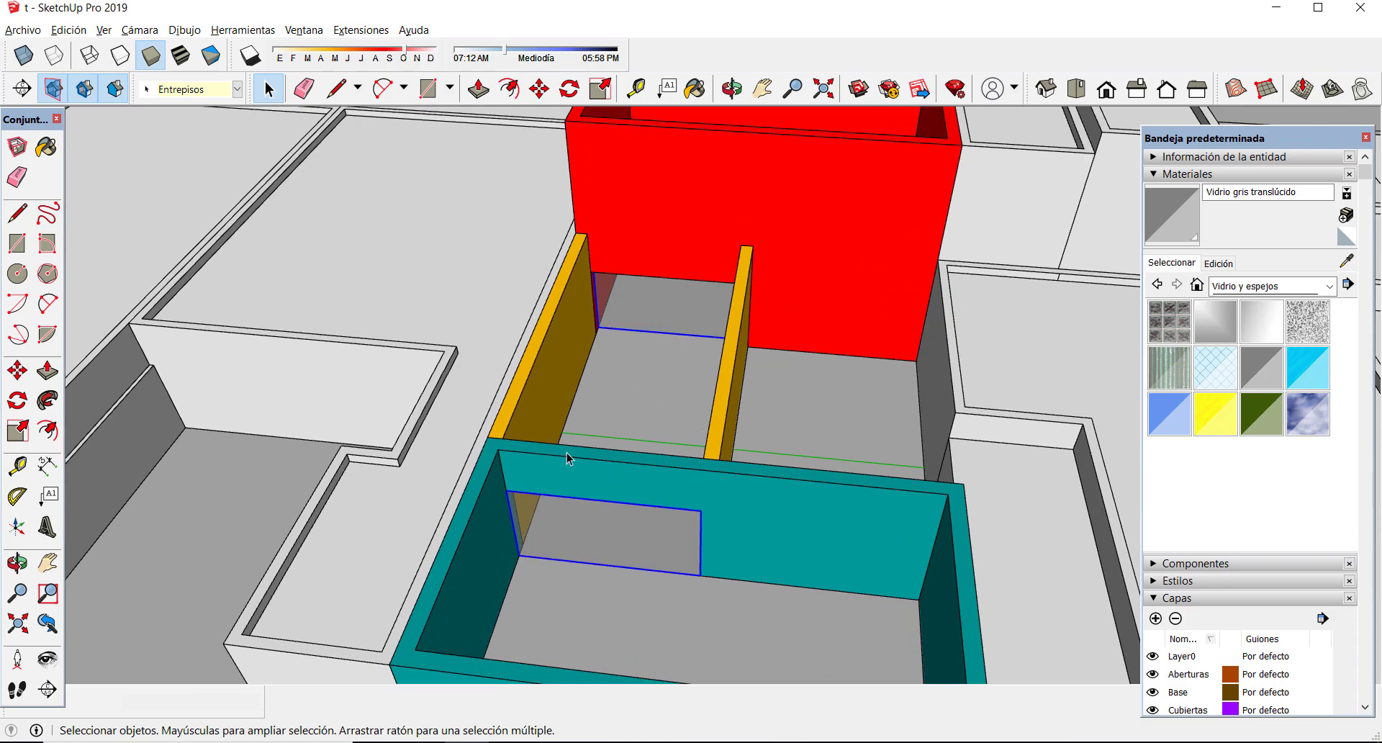
left_click(216, 89)
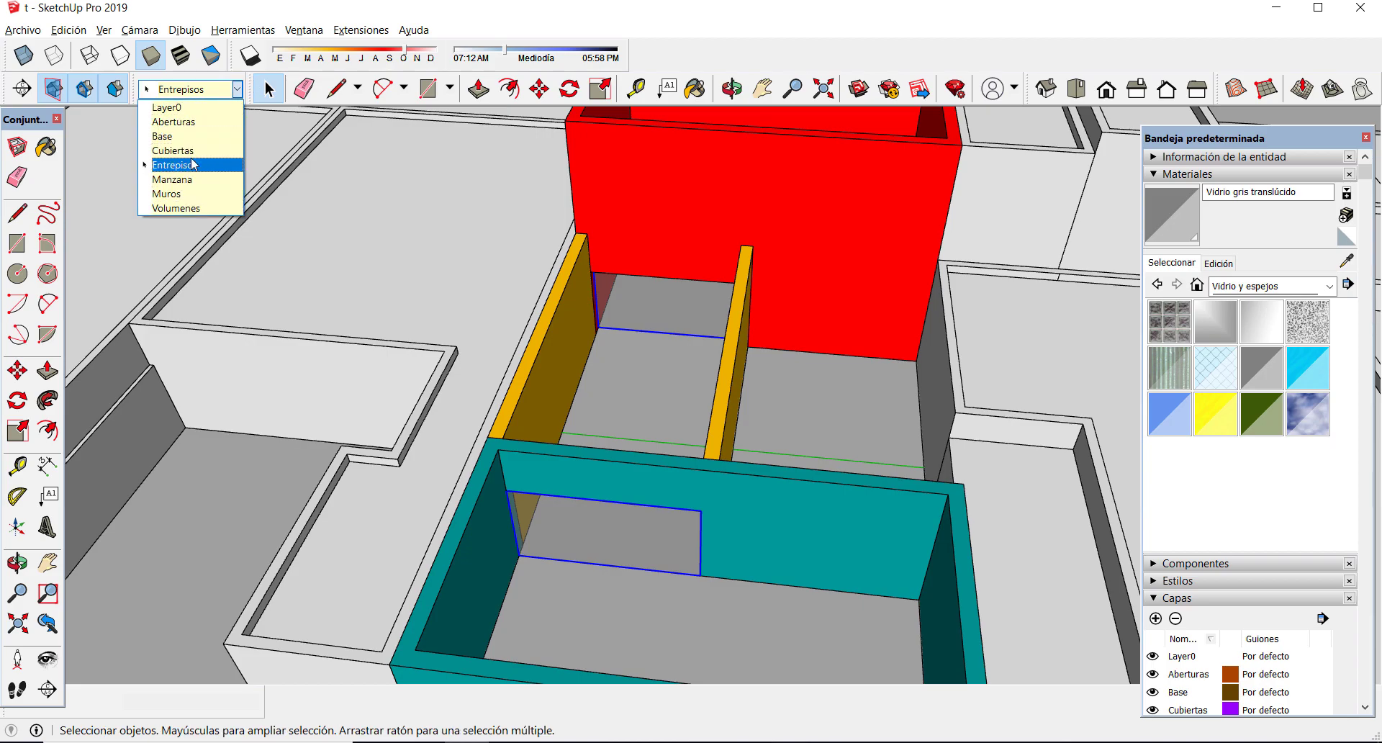
left_click(191, 128)
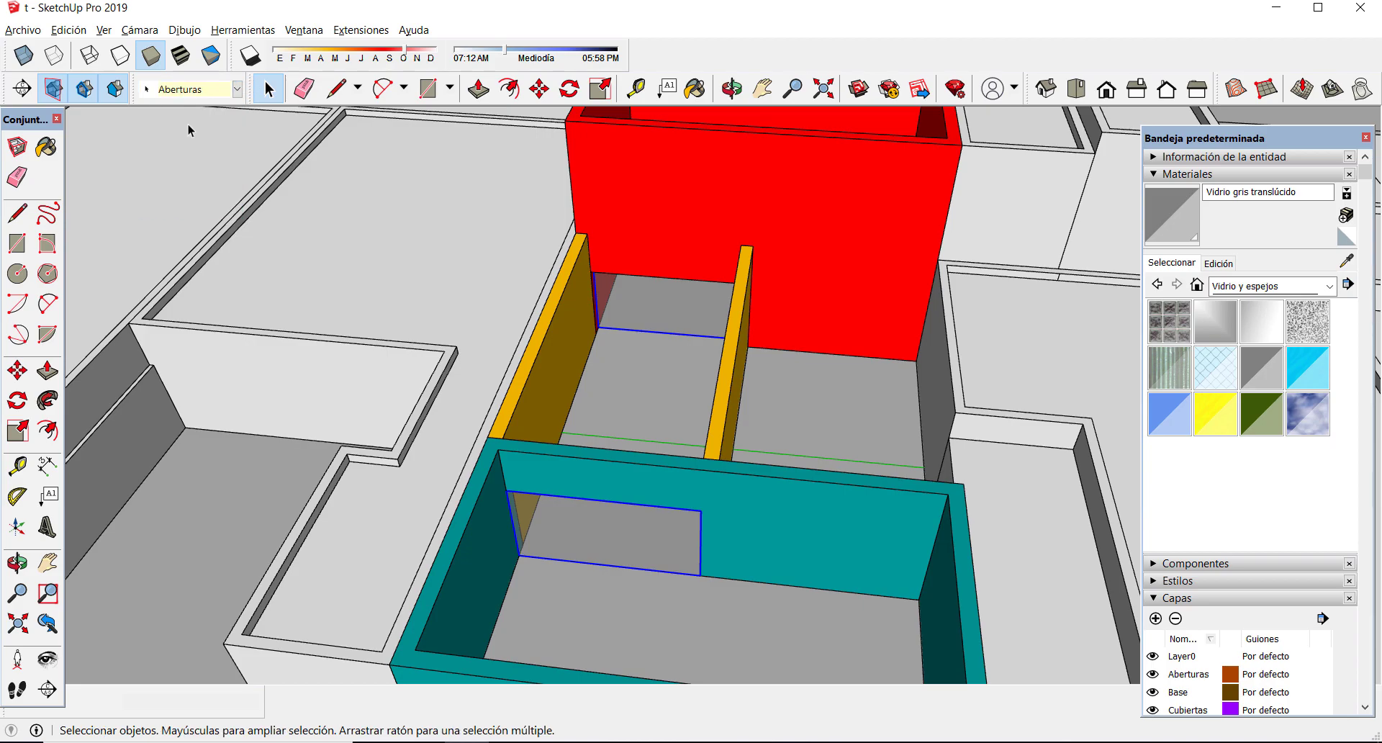
scroll(619, 381, "down", 5)
middle_click_drag(597, 380, 885, 425)
scroll(715, 410, "up", 6)
middle_click_drag(633, 363, 619, 403)
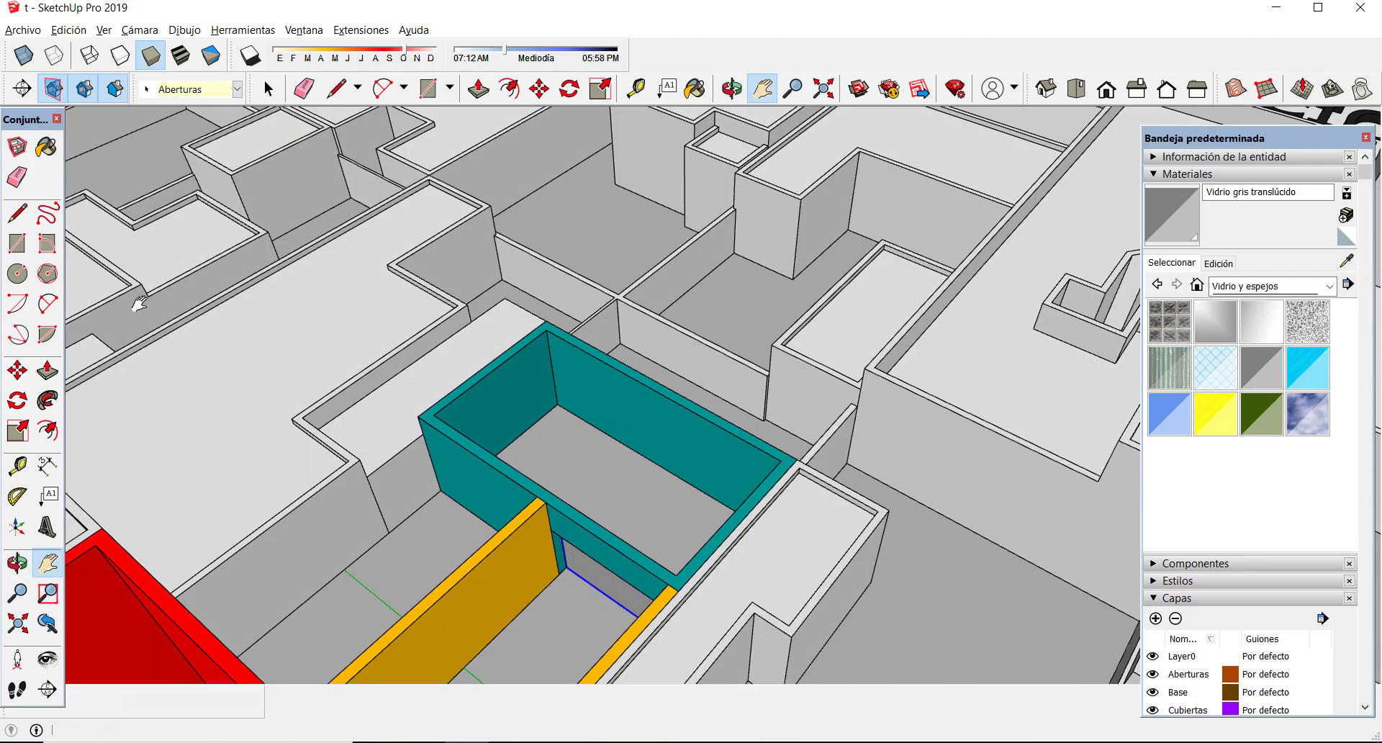
- Draw a rectangle between opposite inner top corners of the teal walls and turn it into a group
left_click(18, 243)
scroll(358, 317, "up", 5)
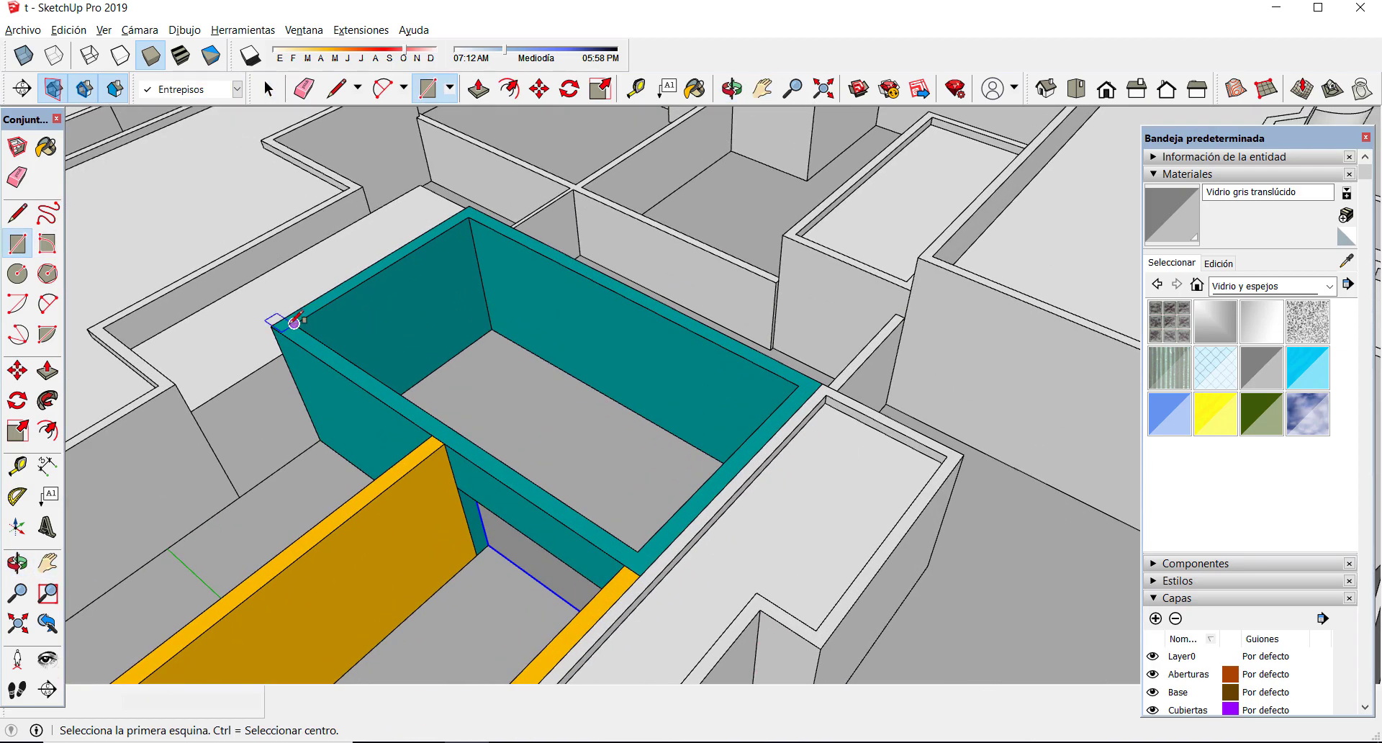
left_click(294, 322)
middle_click_drag(456, 373, 949, 419)
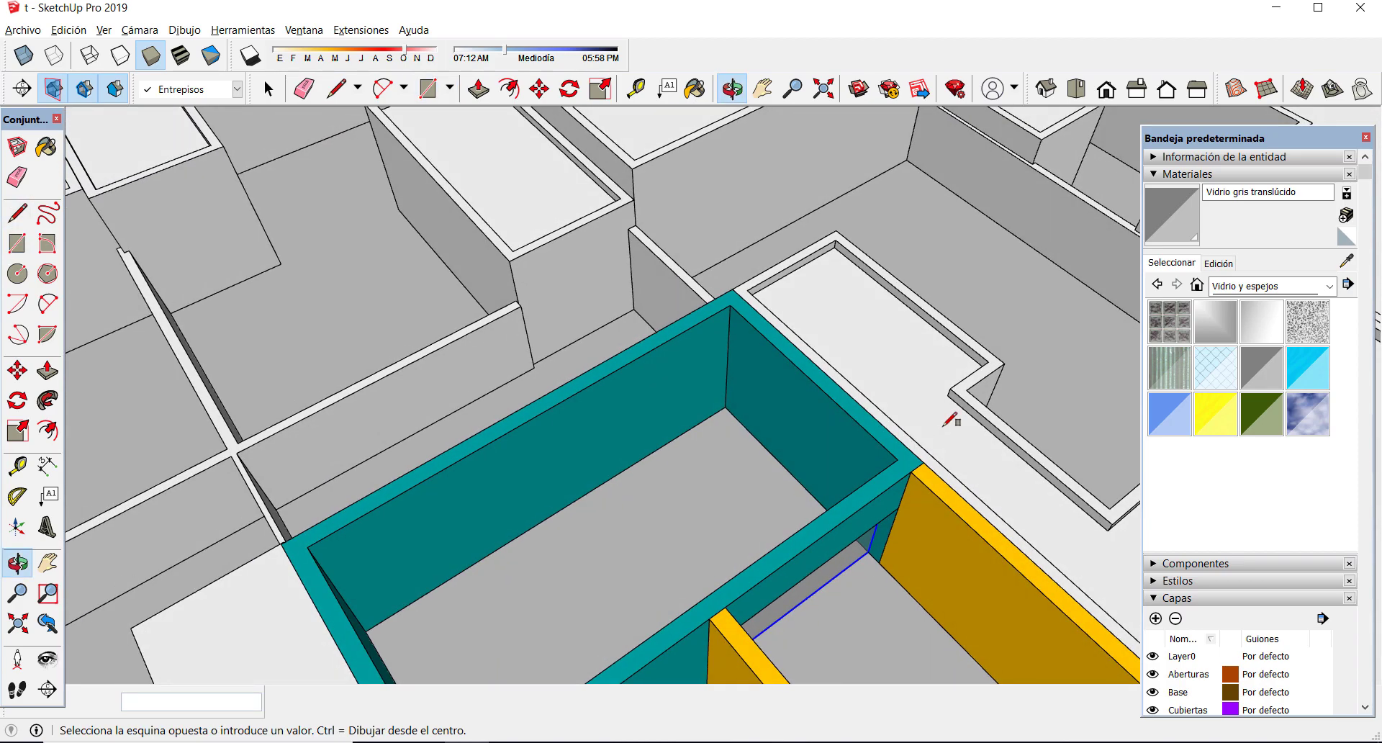
left_click(749, 311)
scroll(749, 311, "down", 3)
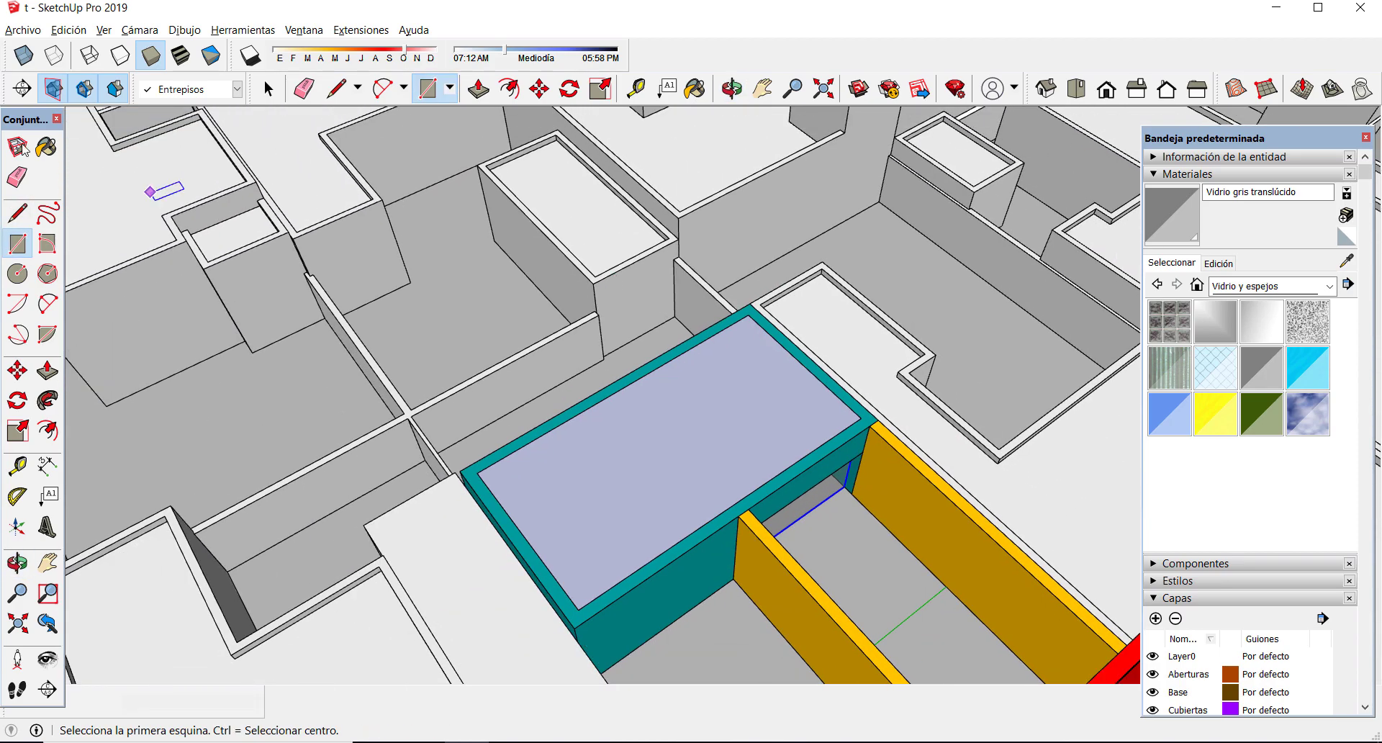
left_click(269, 88)
right_click(711, 392)
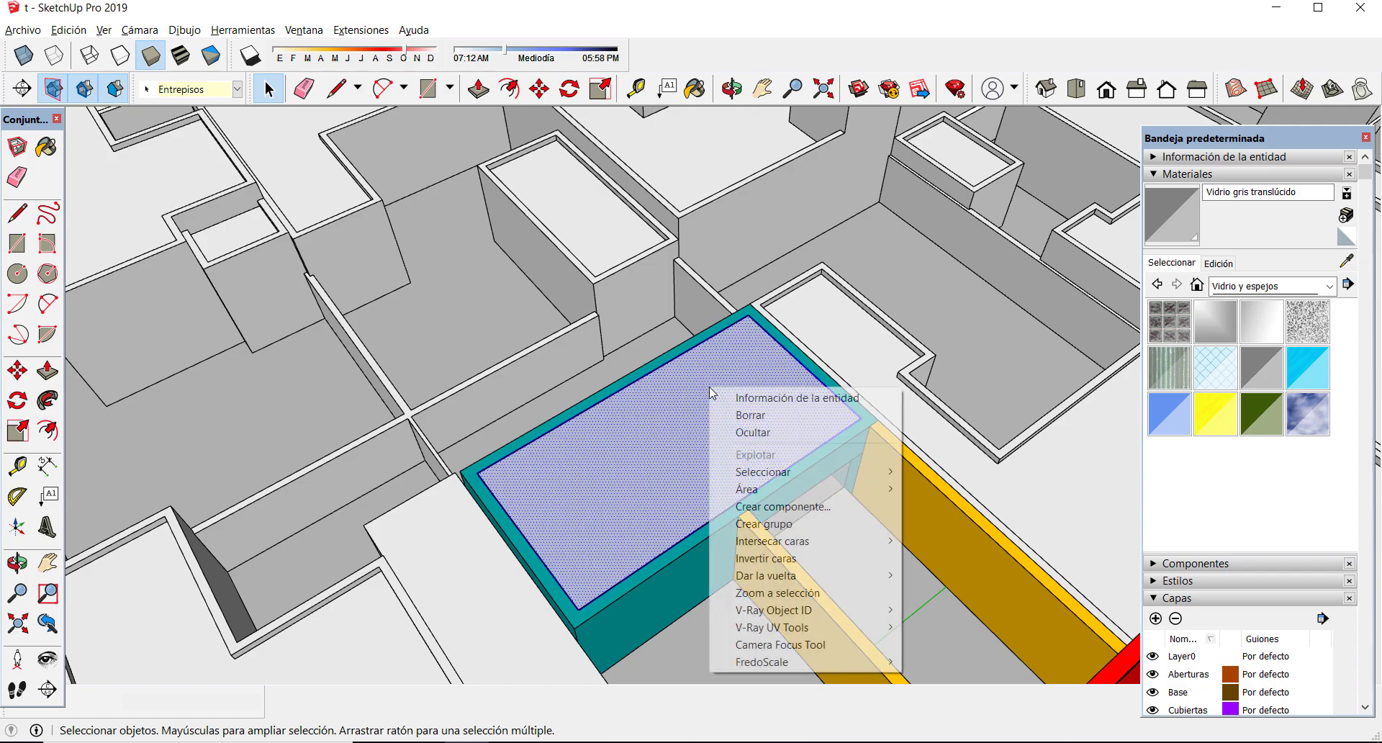
left_click(767, 523)
- Extrude the rectangle inside the teal volume's group 0.40 m downward to form a floor slab
middle_click_drag(709, 432, 453, 446)
key("p")
middle_click_drag(781, 544, 638, 493)
scroll(692, 403, "up", 3)
mouse_move(692, 403)
left_mouse_down()
mouse_move(688, 477)
mouse_move(672, 418)
left_mouse_up()
left_click_drag(672, 475, 611, 493)
middle_click_drag(611, 494, 541, 455)
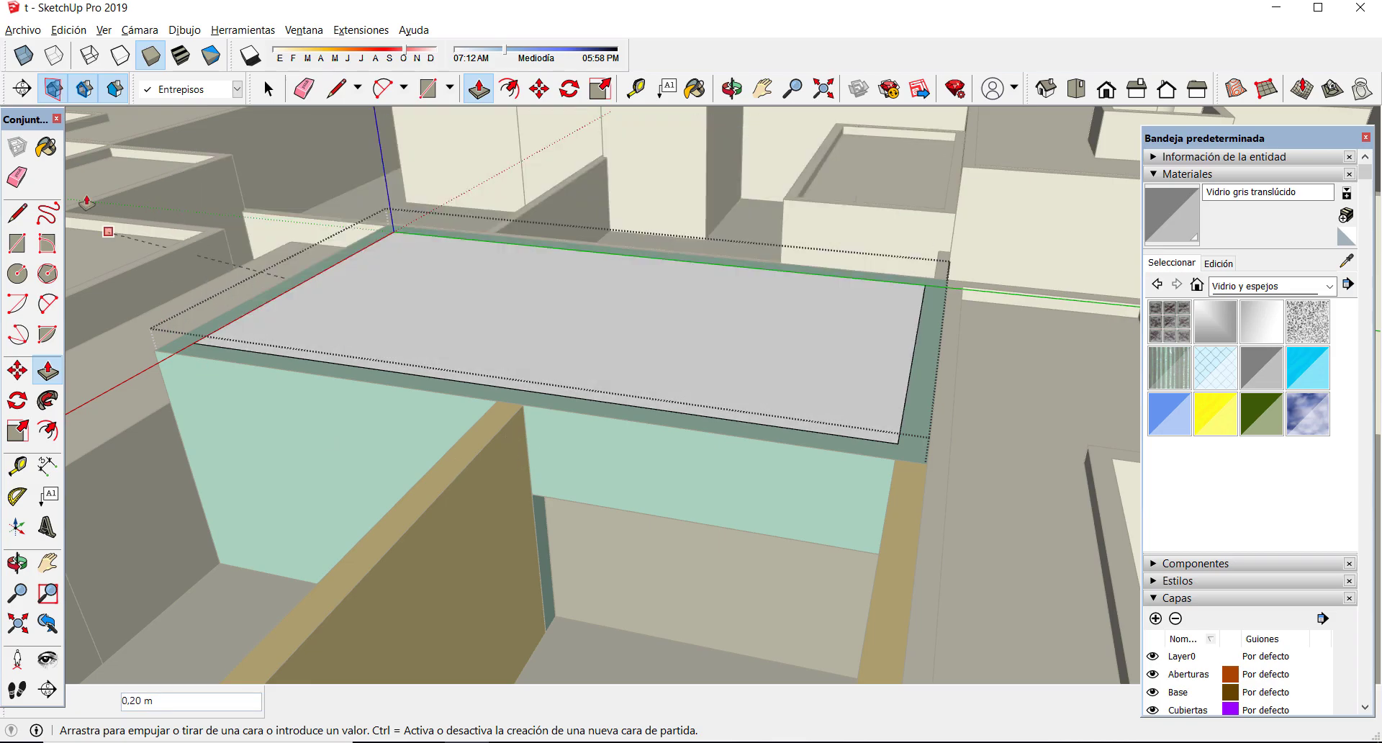
left_click(702, 370)
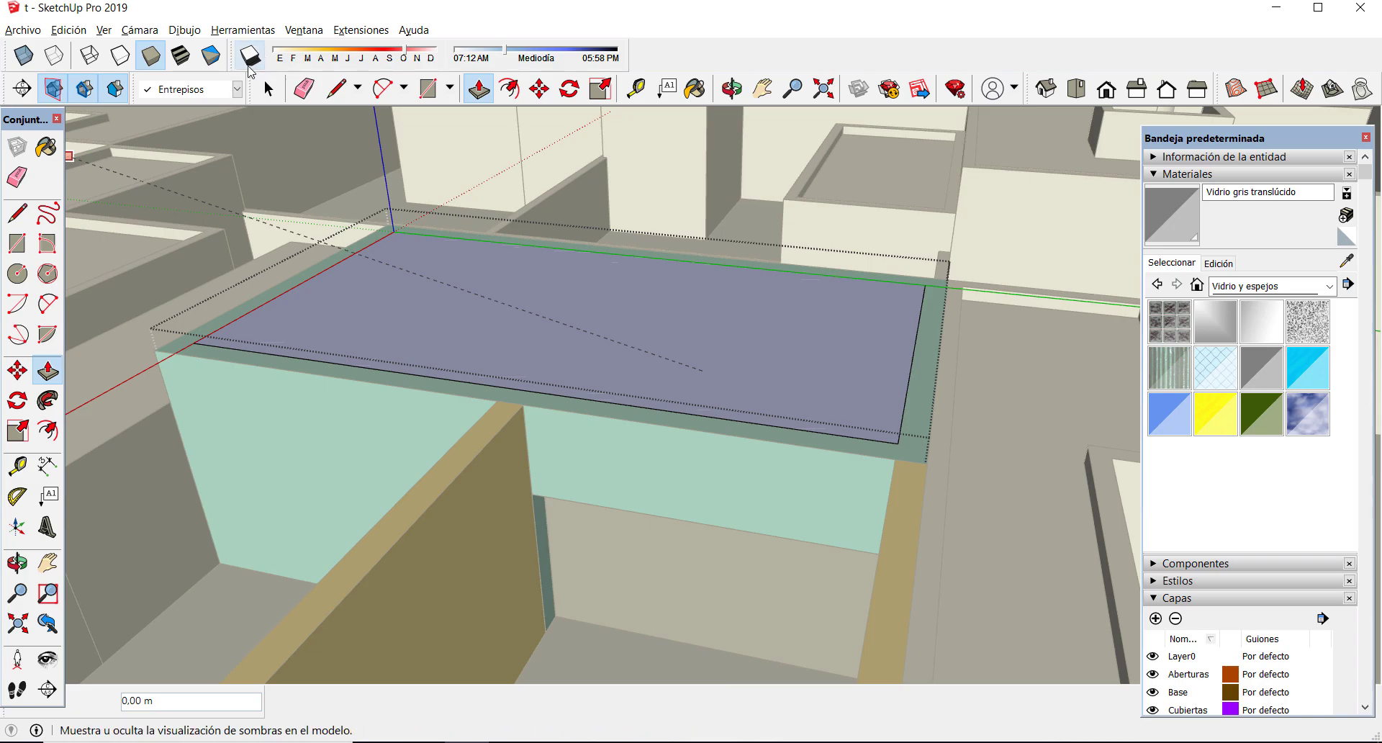
left_click(24, 63)
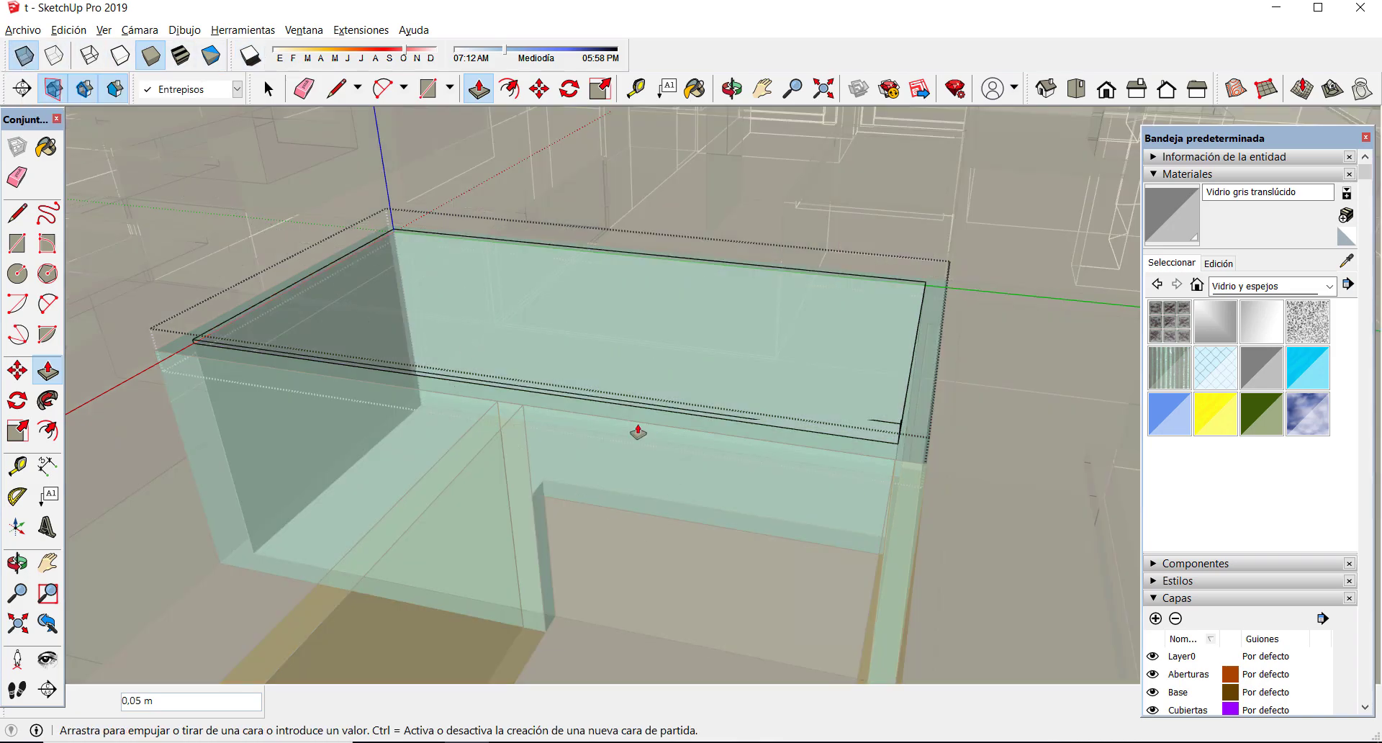
left_click(371, 375)
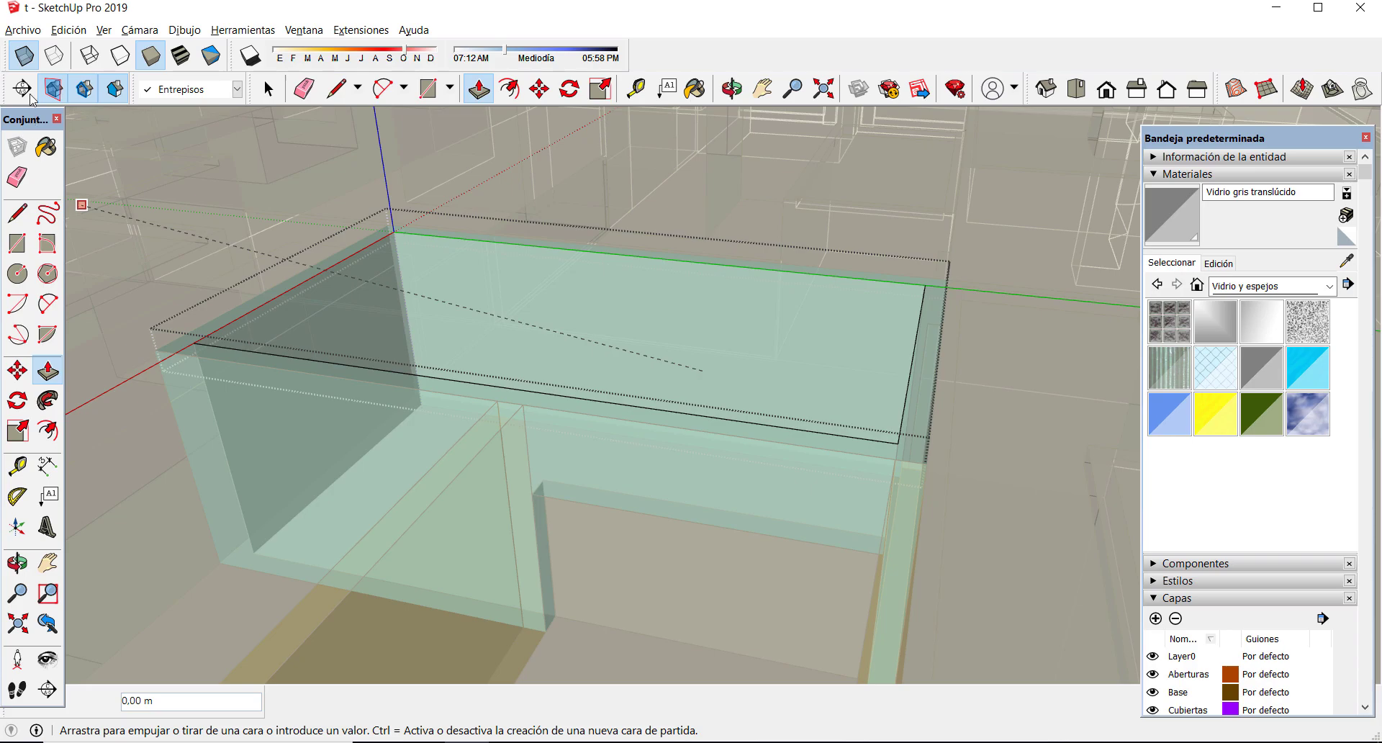
left_click(24, 55)
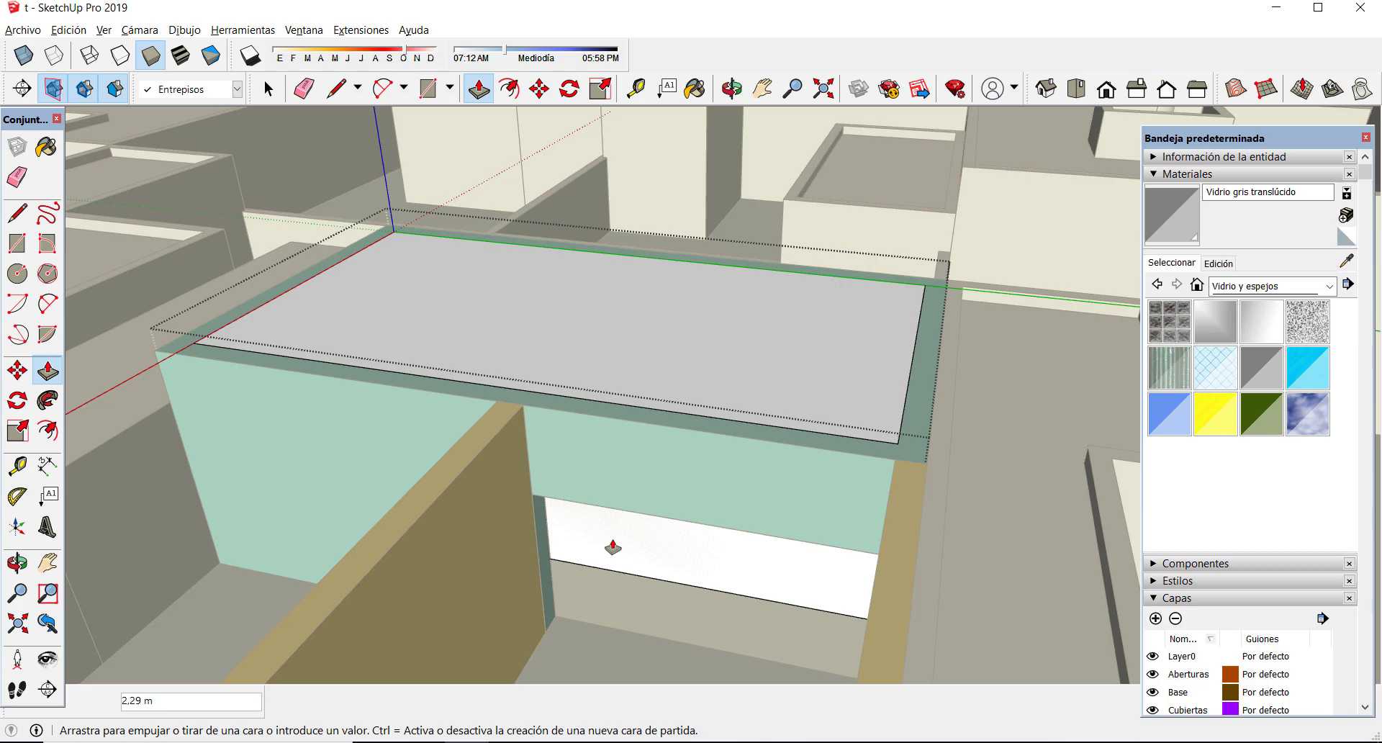
type("40")
key("Return")
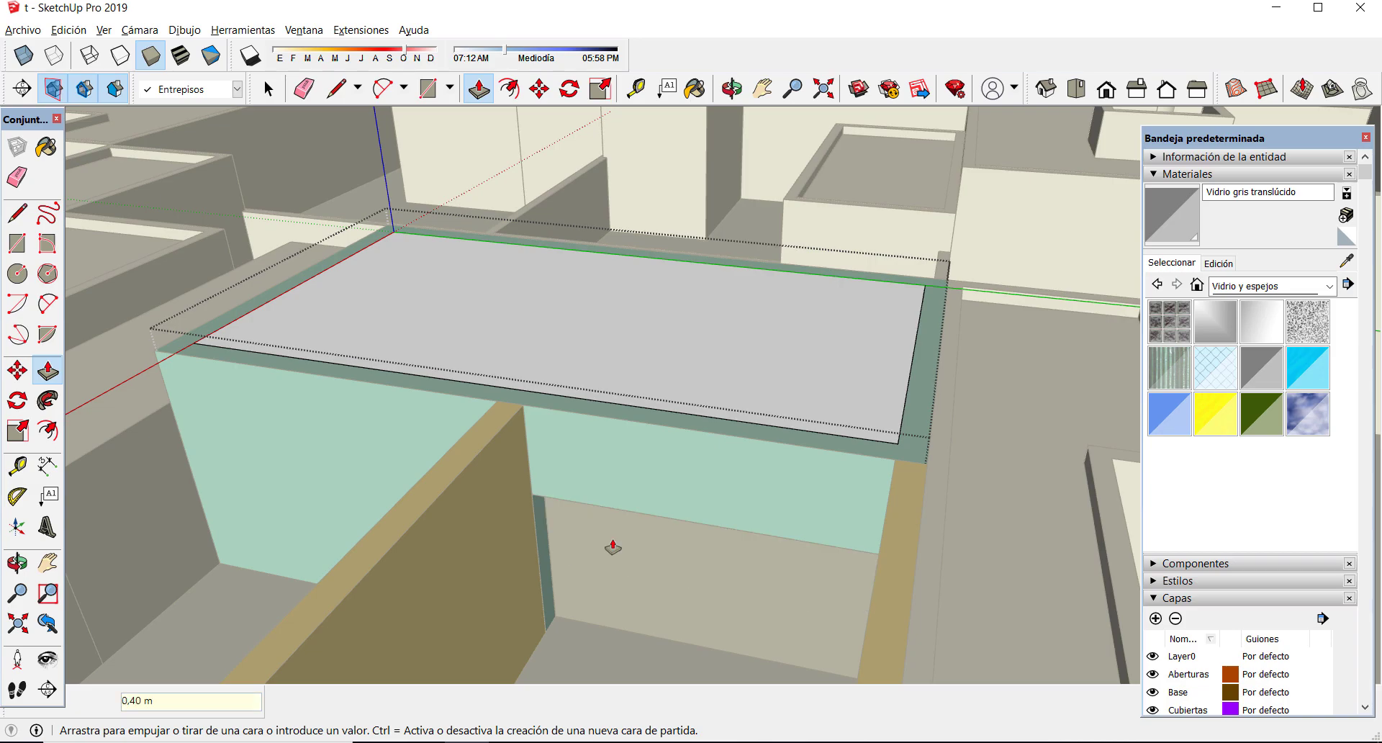
key("space")
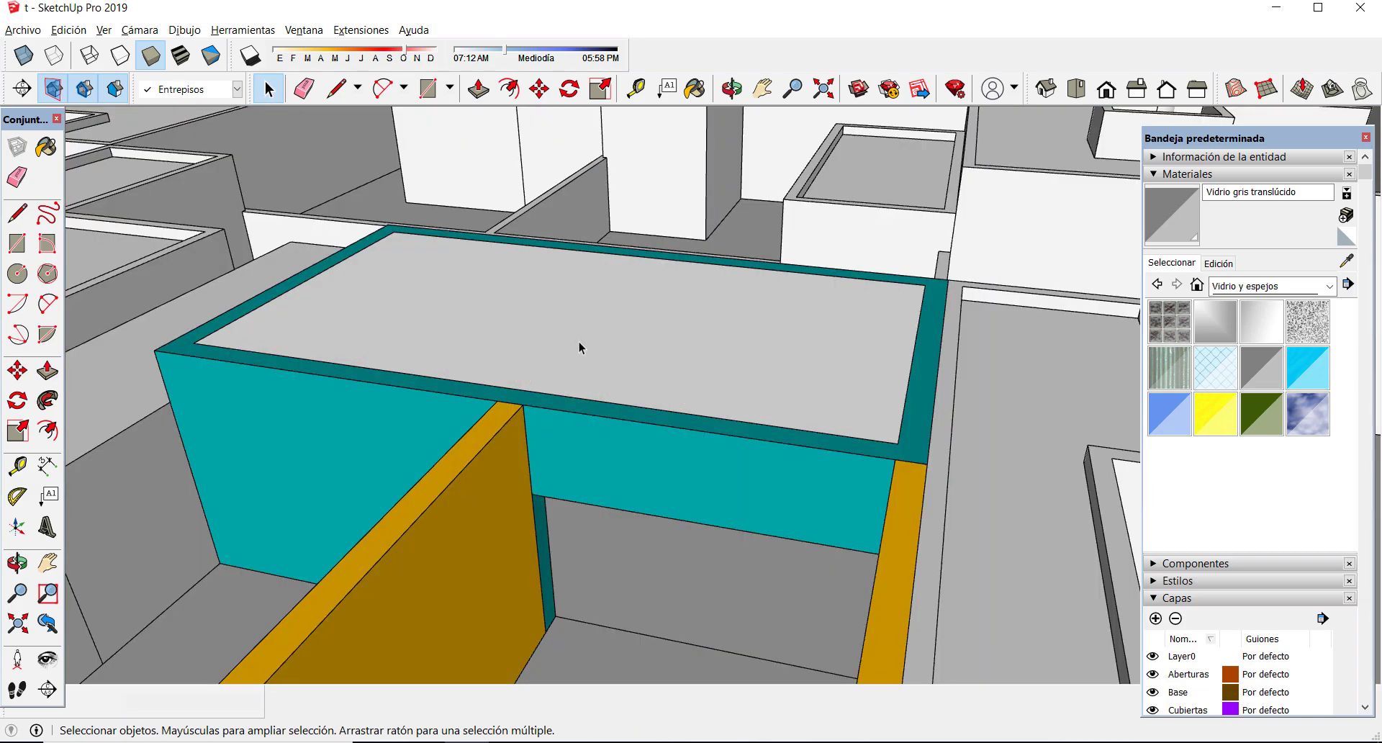
- Move the slab straight down inside the teal volume until its underside rests on the floor
left_click(516, 304)
middle_click_drag(657, 404, 996, 417)
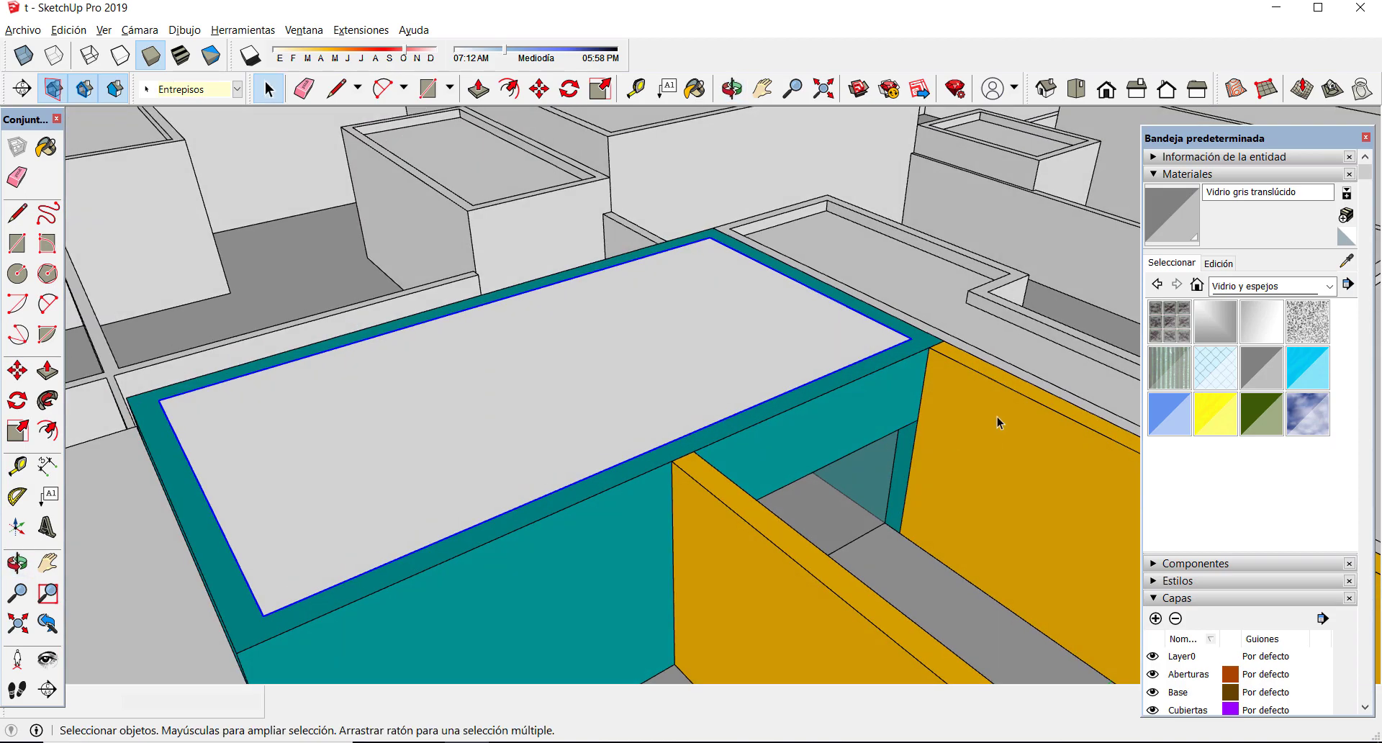
scroll(996, 417, "up", 3)
key("m")
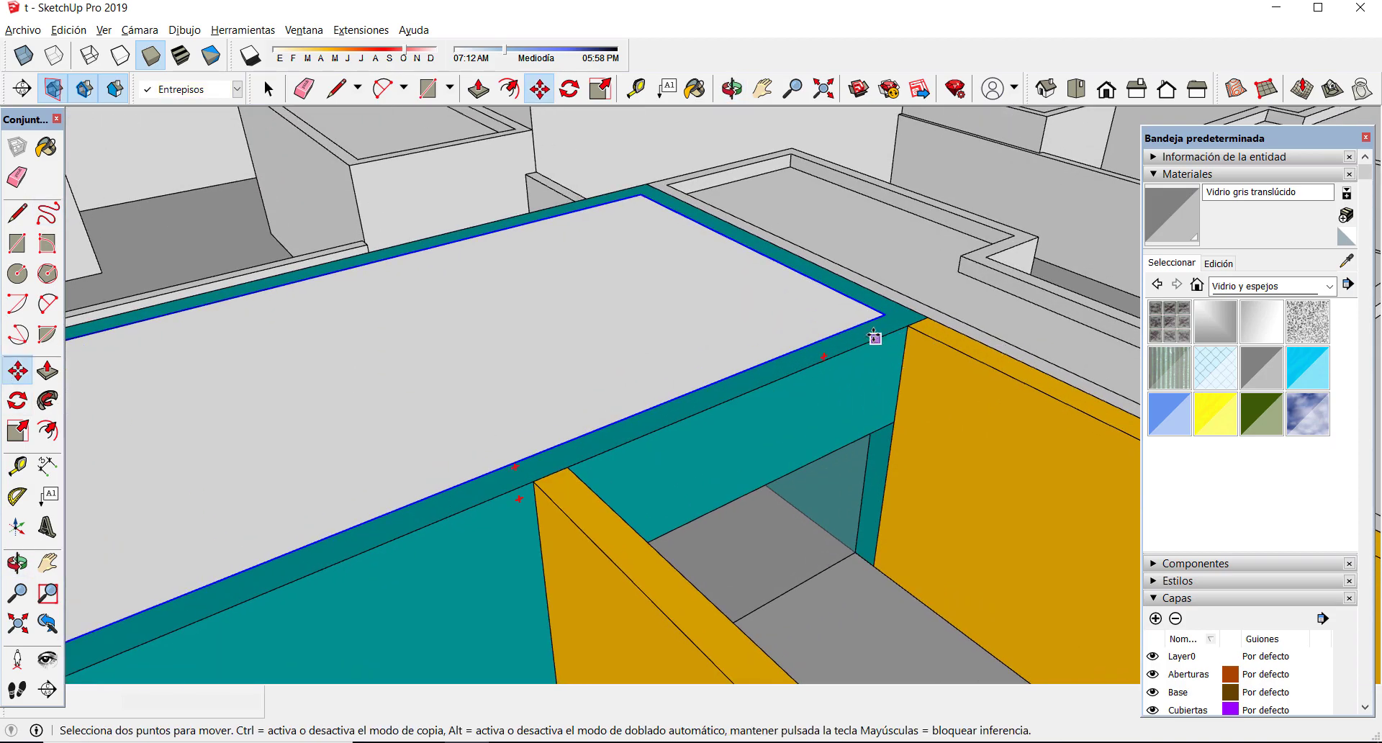
left_click(884, 314)
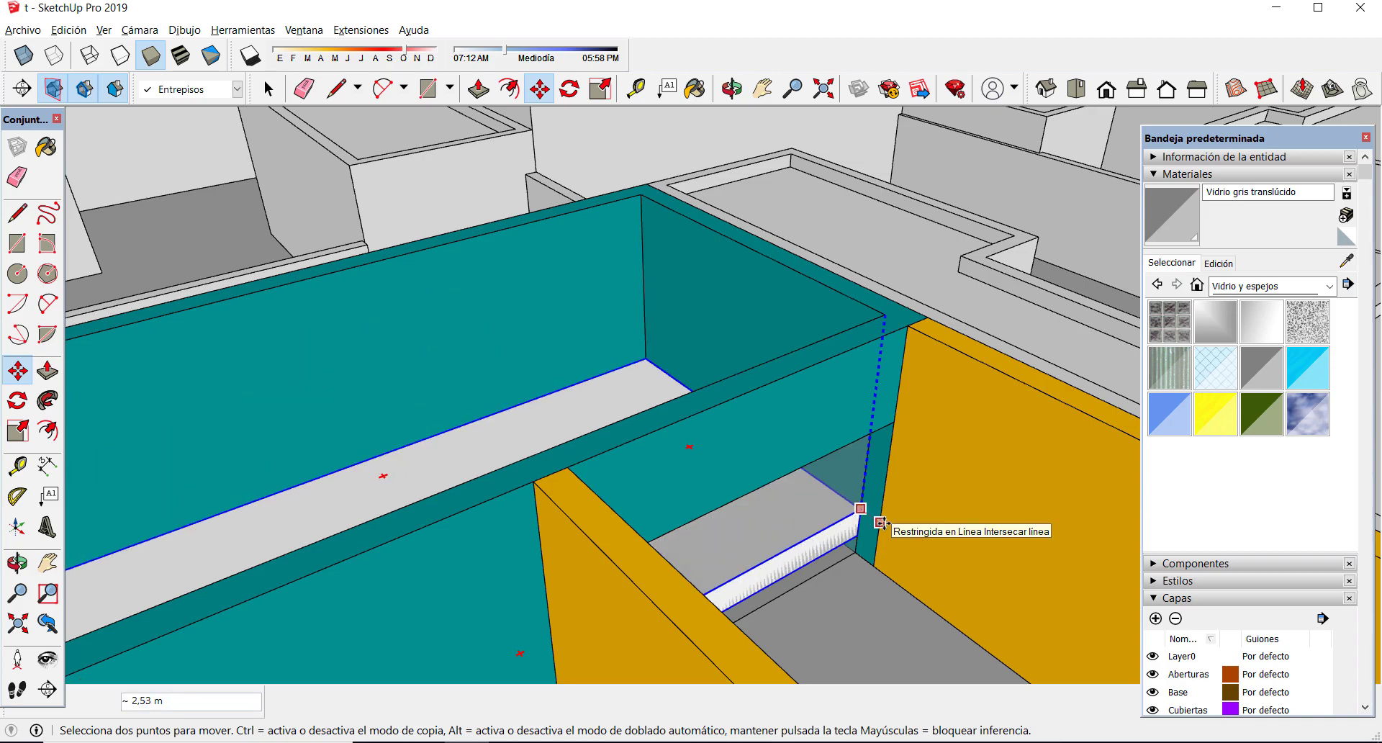
left_click(880, 513)
scroll(851, 536, "up", 1)
left_click(859, 525)
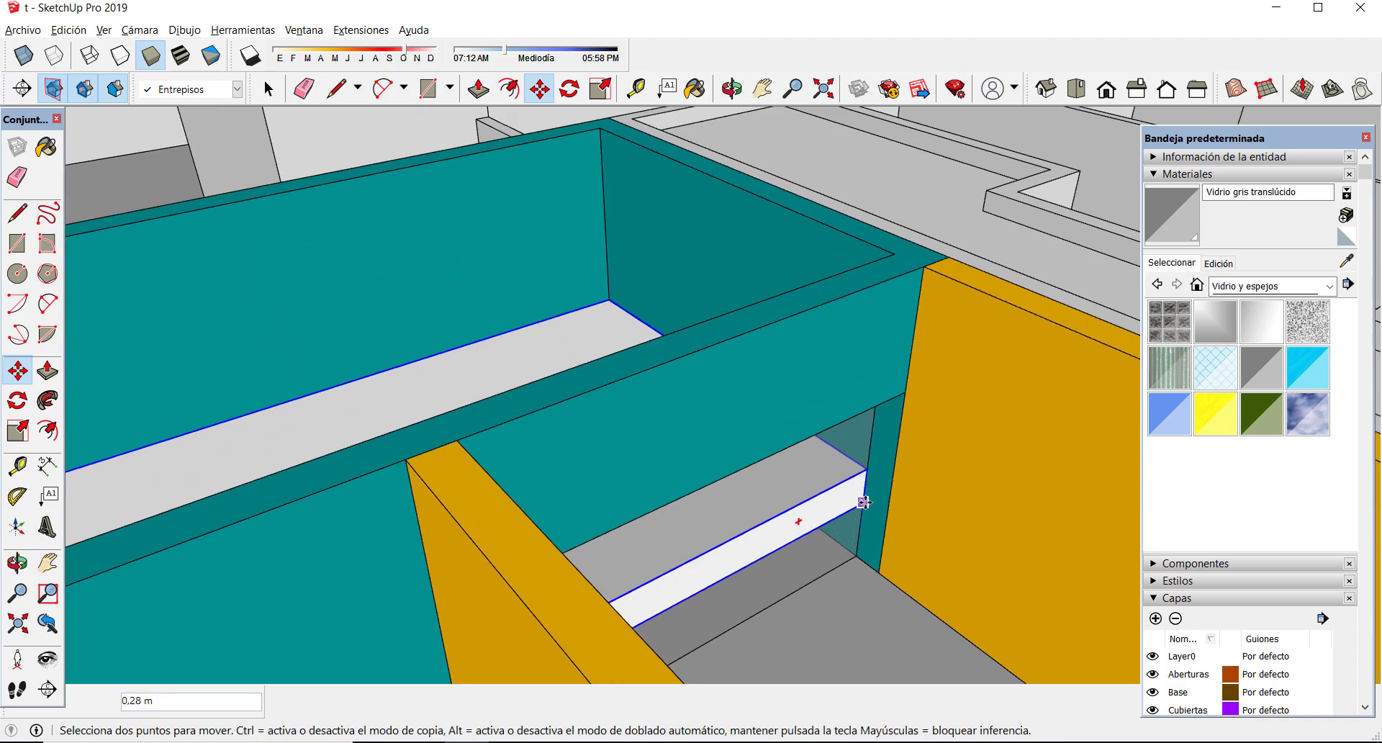
left_click(866, 550)
scroll(866, 549, "up", 1)
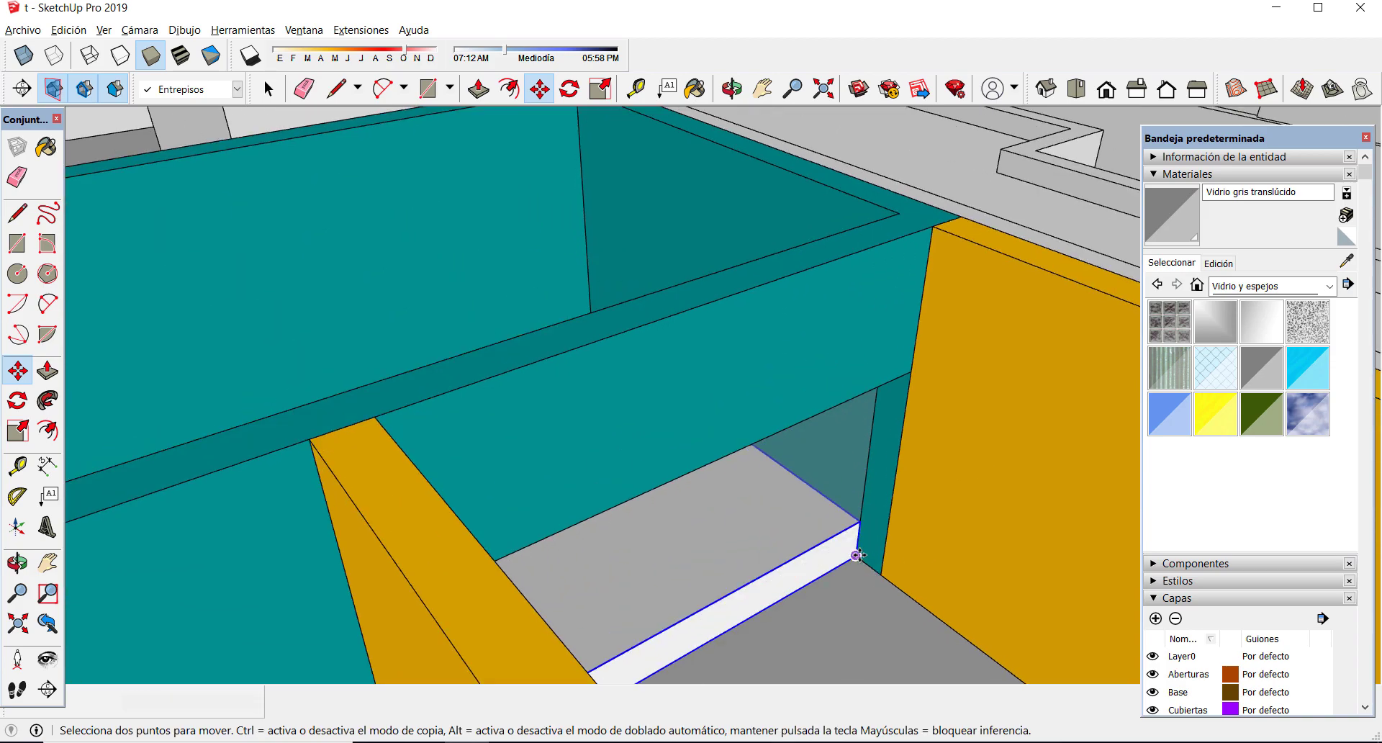
- Raise the teal volume's slab 2.50 m vertically from the floor
left_click(857, 557)
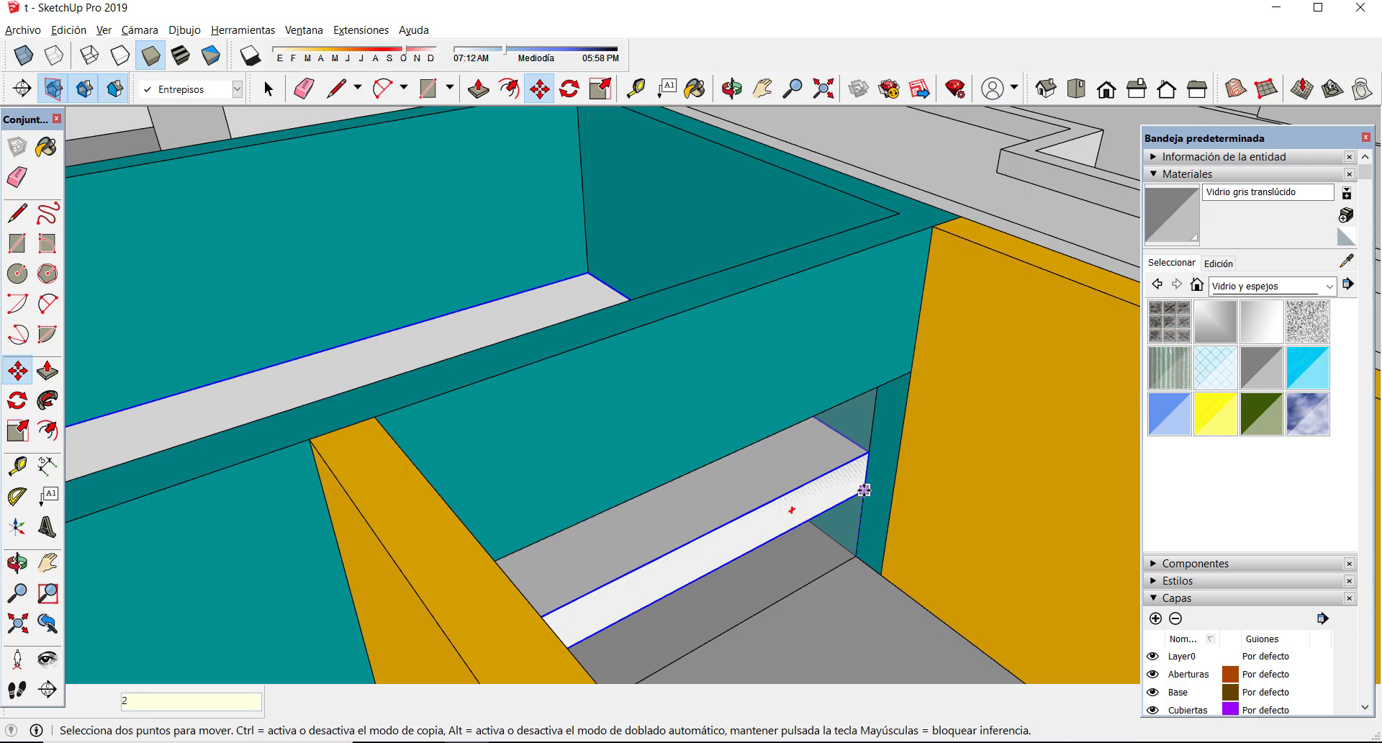
type("50")
key("Return")
scroll(864, 490, "down", 2)
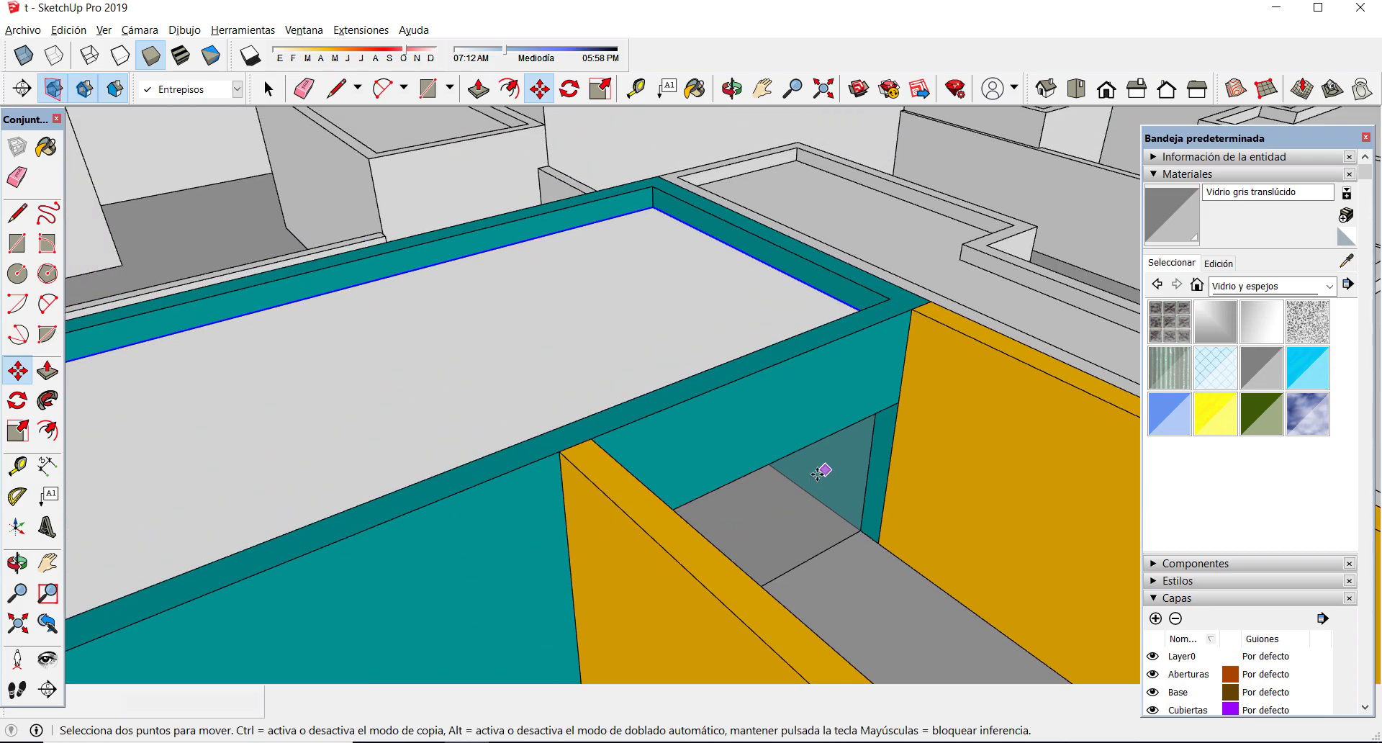
middle_click_drag(805, 420, 885, 404)
scroll(657, 444, "up", 3)
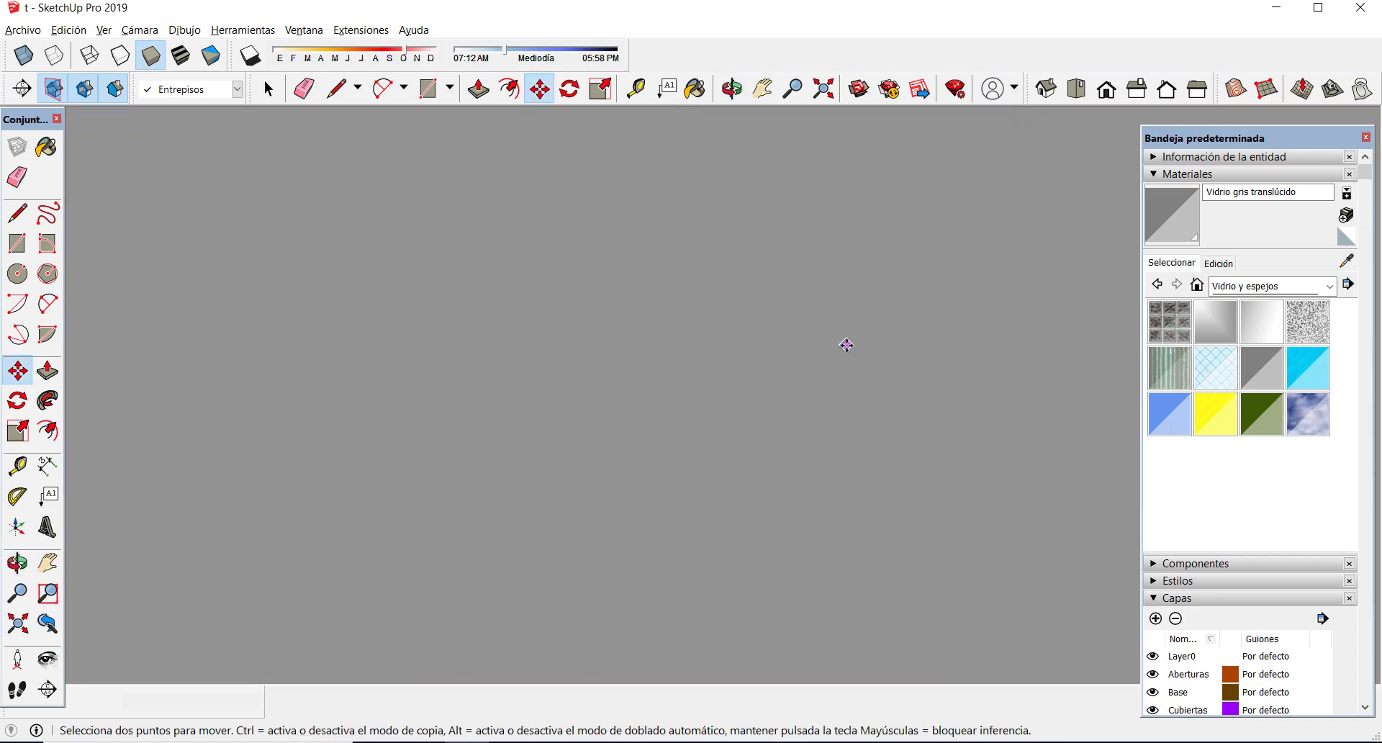
middle_click_drag(800, 384, 845, 672)
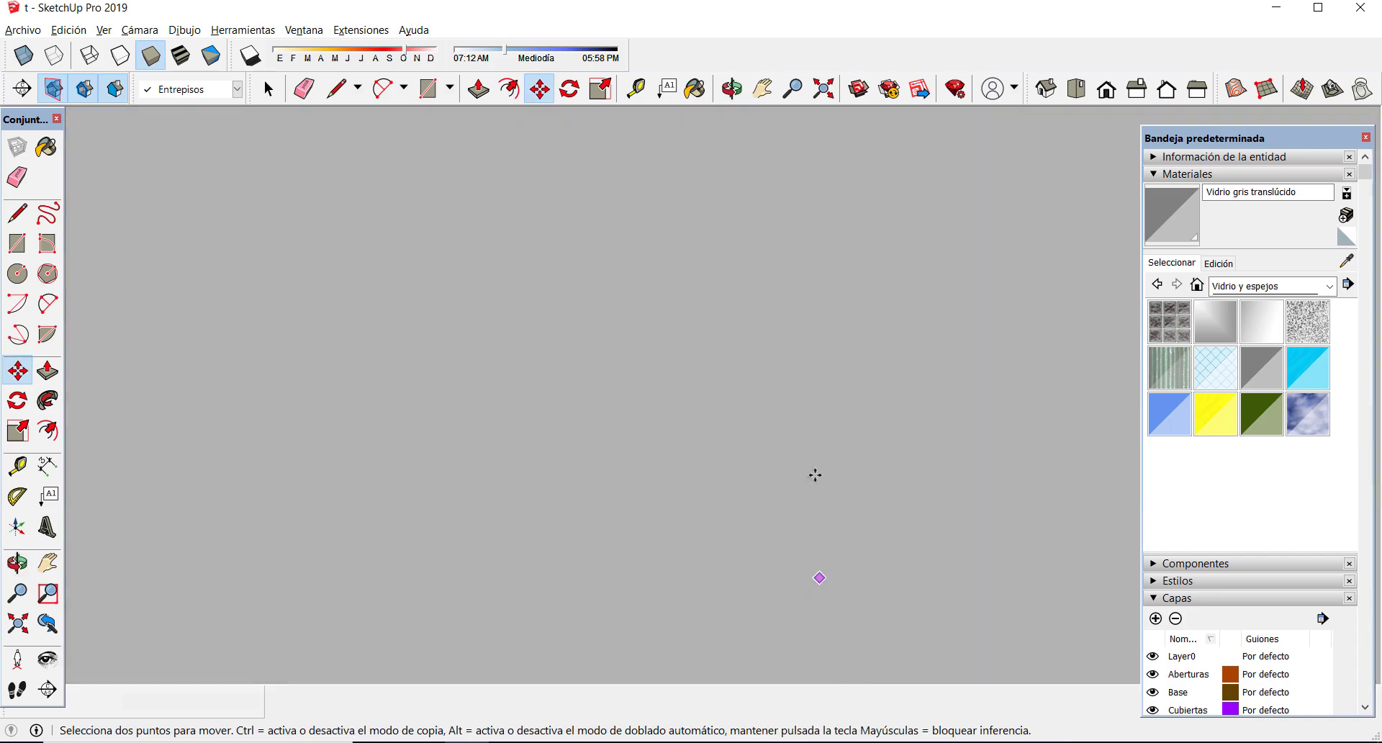
middle_click_drag(805, 437, 798, 471)
scroll(784, 469, "down", 10)
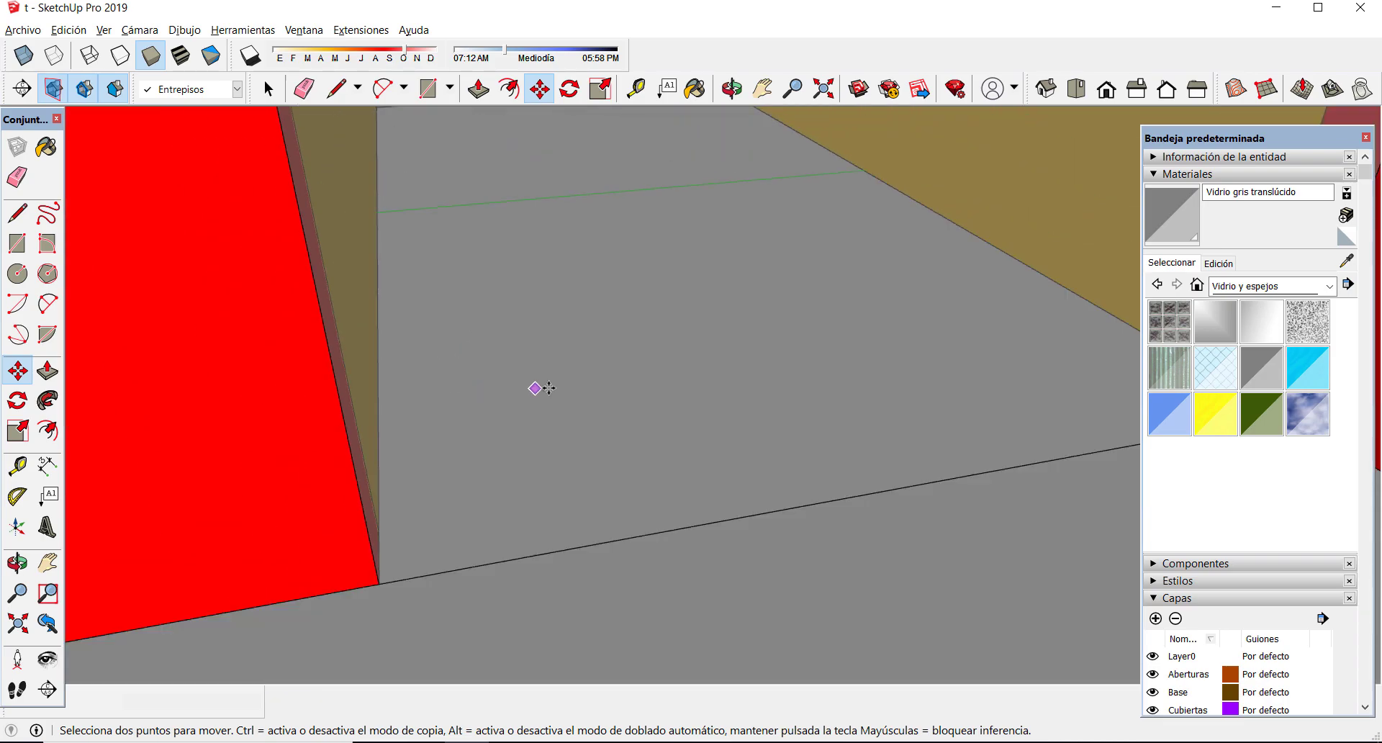
middle_click_drag(548, 388, 617, 477)
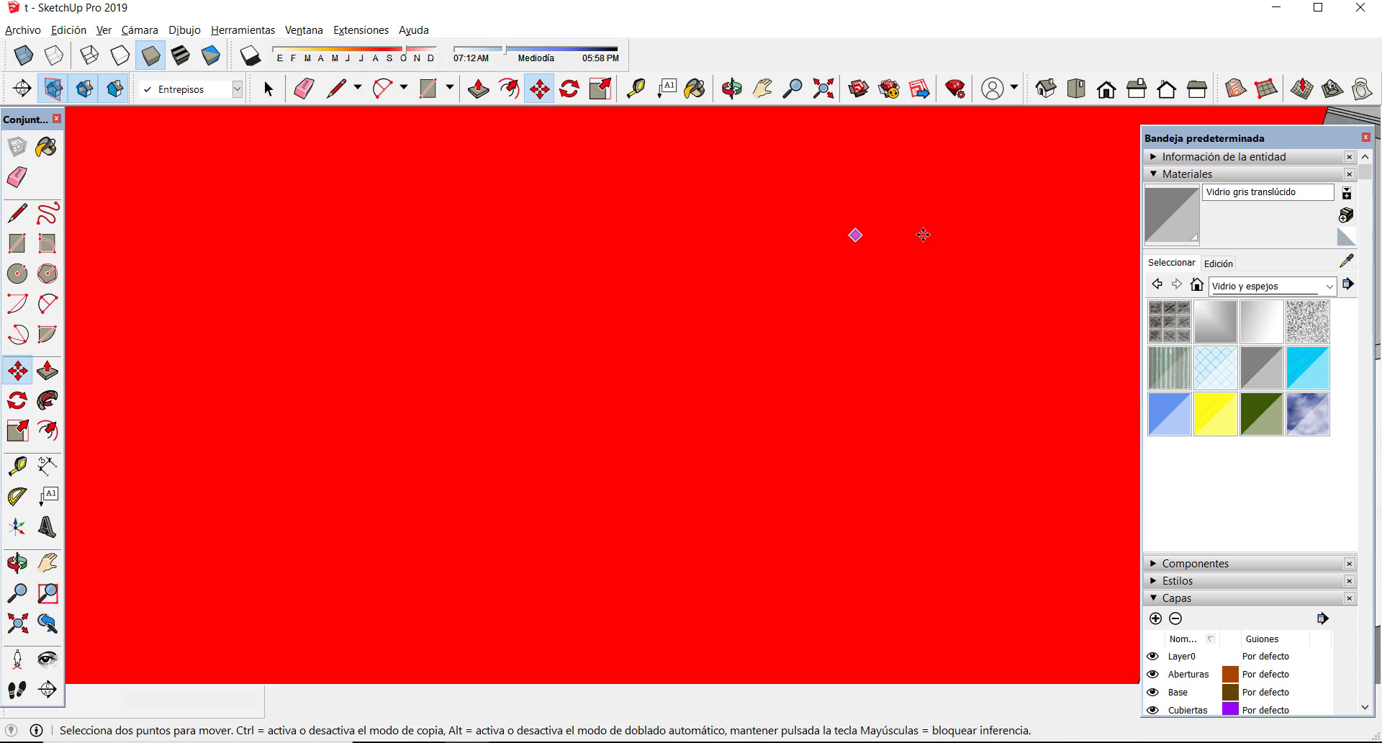
scroll(1024, 129, "down", 5)
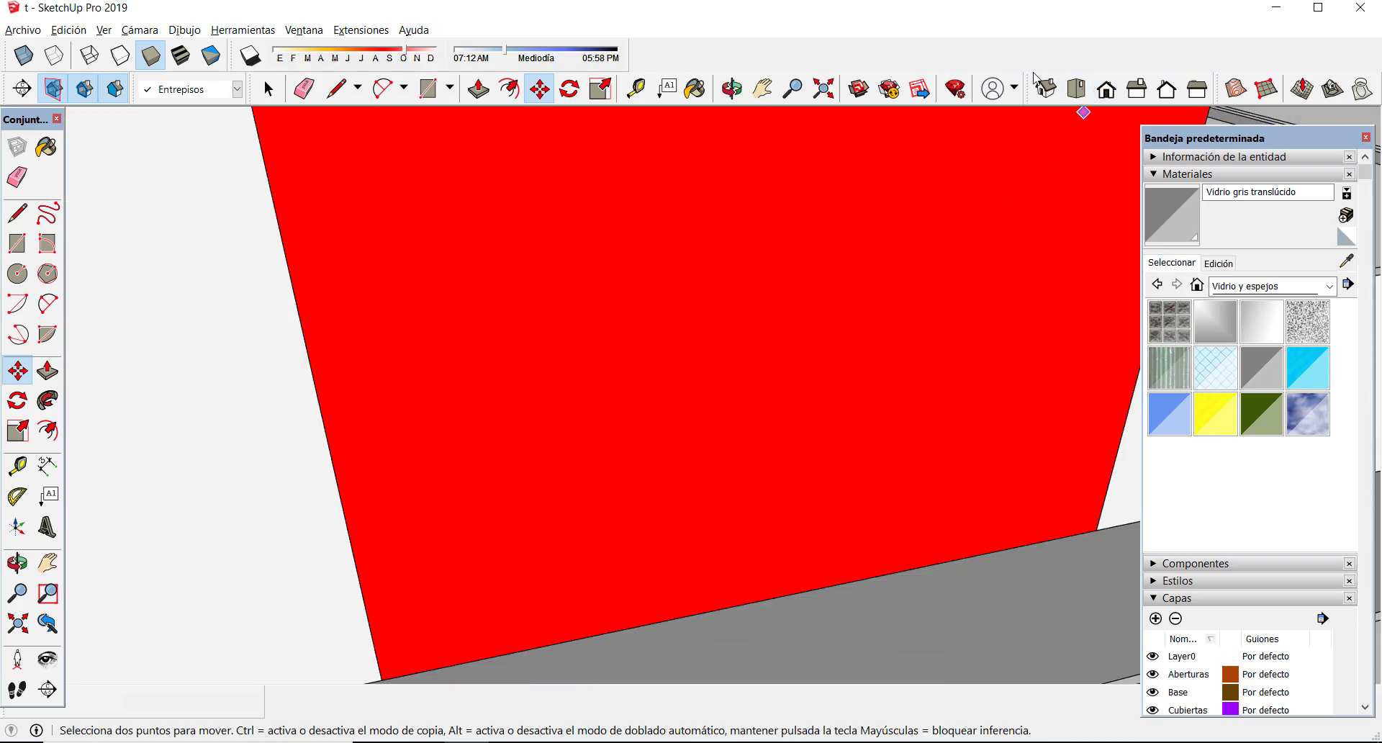
scroll(948, 174, "up", 1)
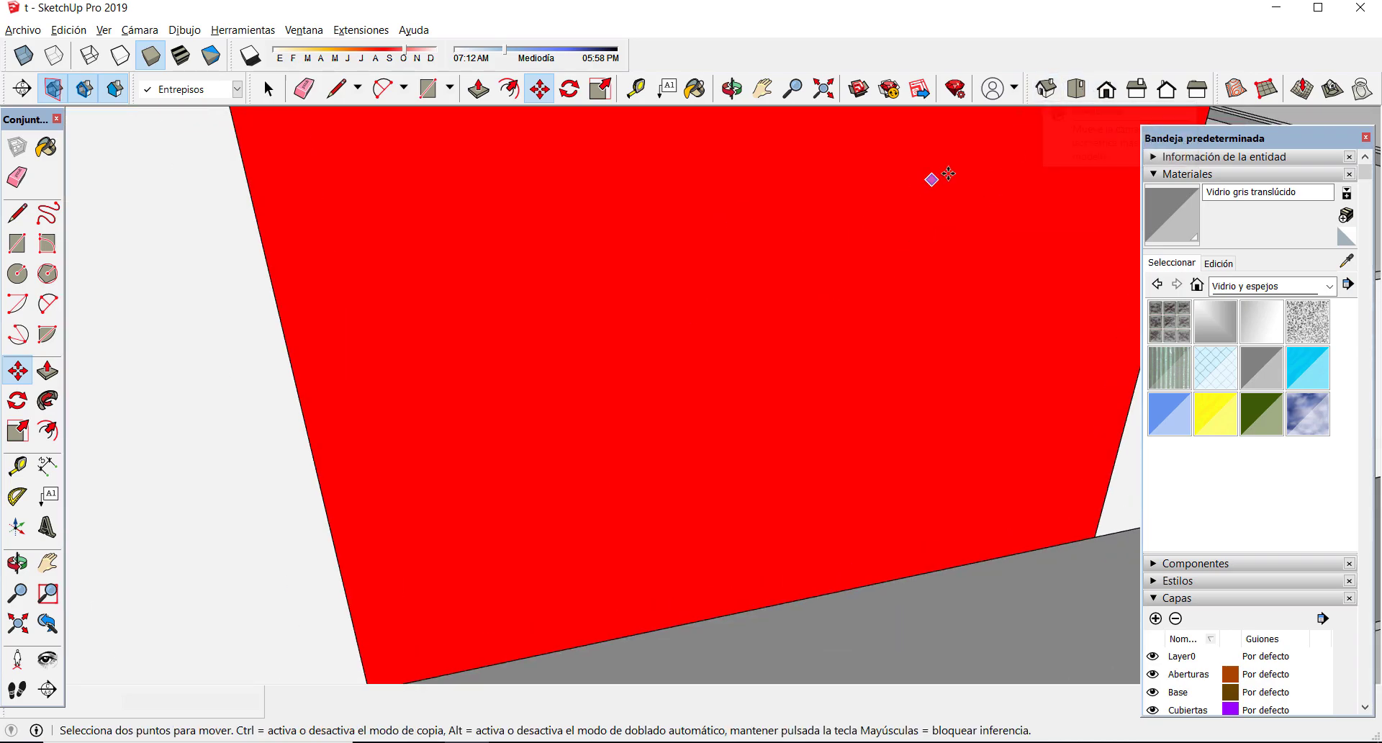
- Restore the isometric view and reframe the red, yellow and teal volumes from above
left_click(1040, 99)
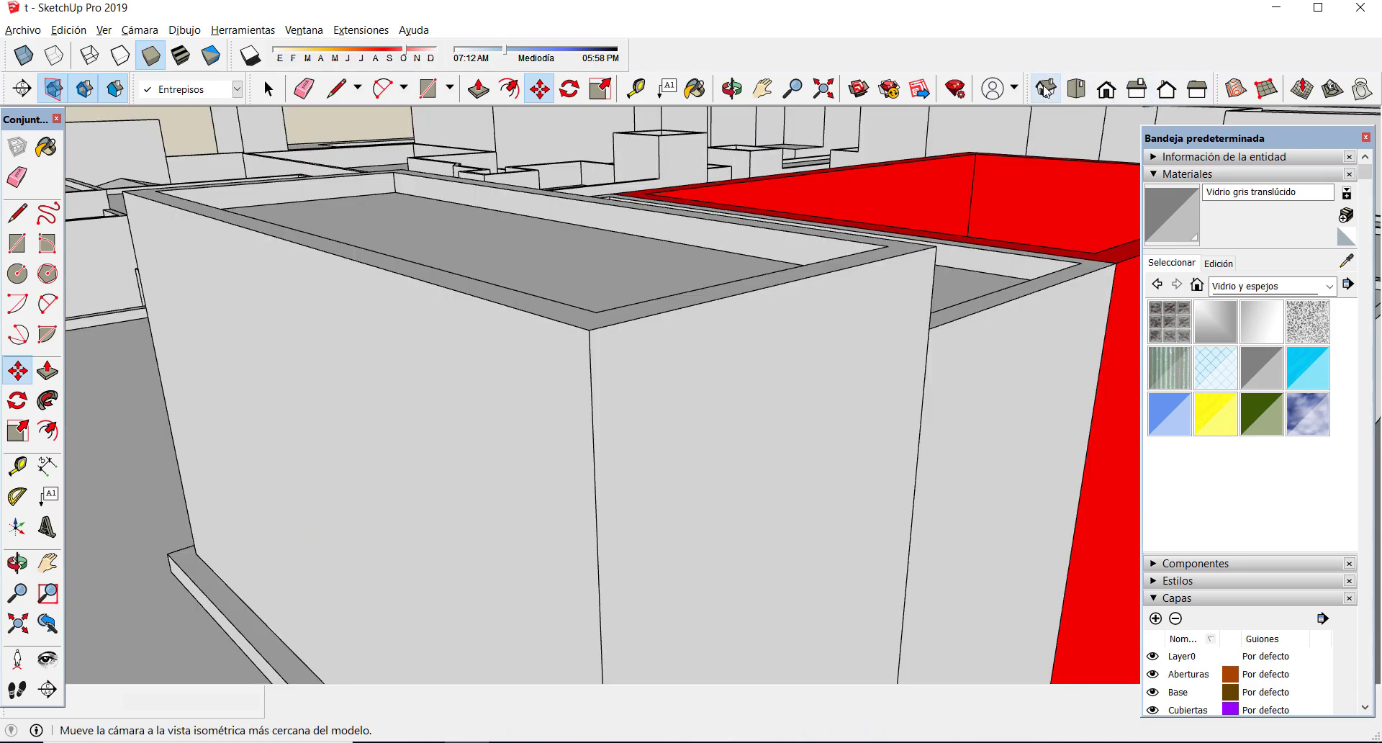
left_click(1069, 93)
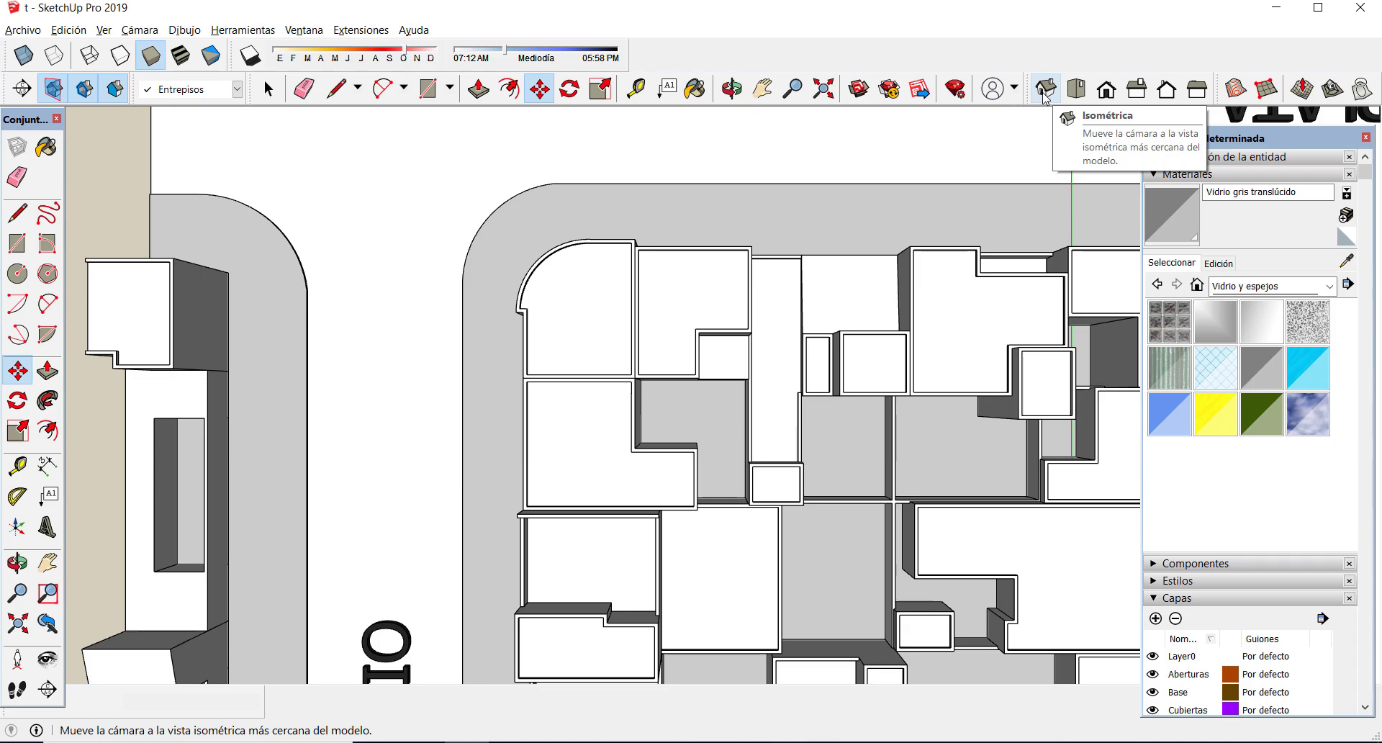
left_click(1043, 93)
middle_click_drag(873, 234, 668, 243)
scroll(666, 242, "down", 2)
scroll(741, 490, "up", 4)
middle_click_drag(734, 496, 432, 604)
key("space")
middle_click_drag(605, 411, 686, 373)
scroll(686, 373, "up", 2)
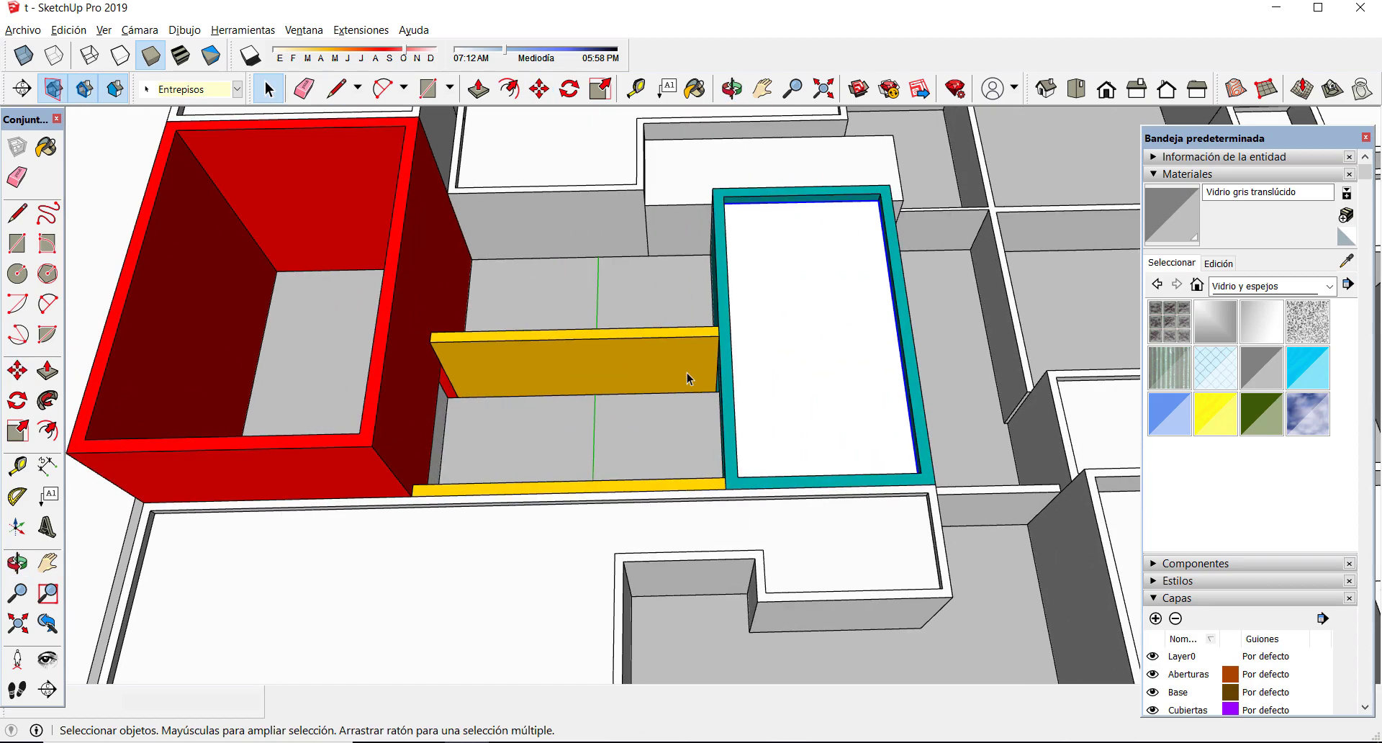
- Draw a rectangle between opposite inner top corners of the red walls and turn it into a group
middle_click_drag(486, 354, 850, 293)
middle_click_drag(432, 360, 131, 307)
left_click(17, 243)
left_click(263, 291)
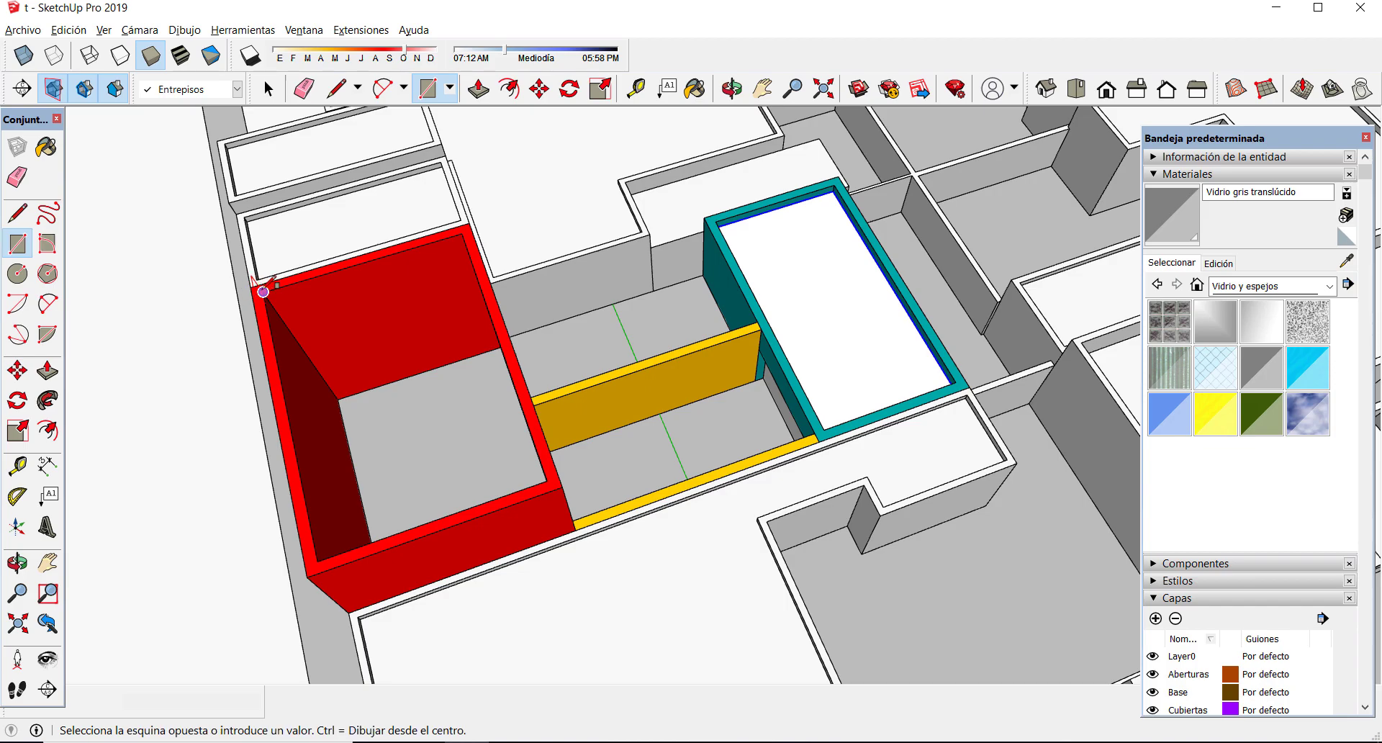
left_click(547, 479)
key("space")
left_click(391, 369)
right_click(391, 370)
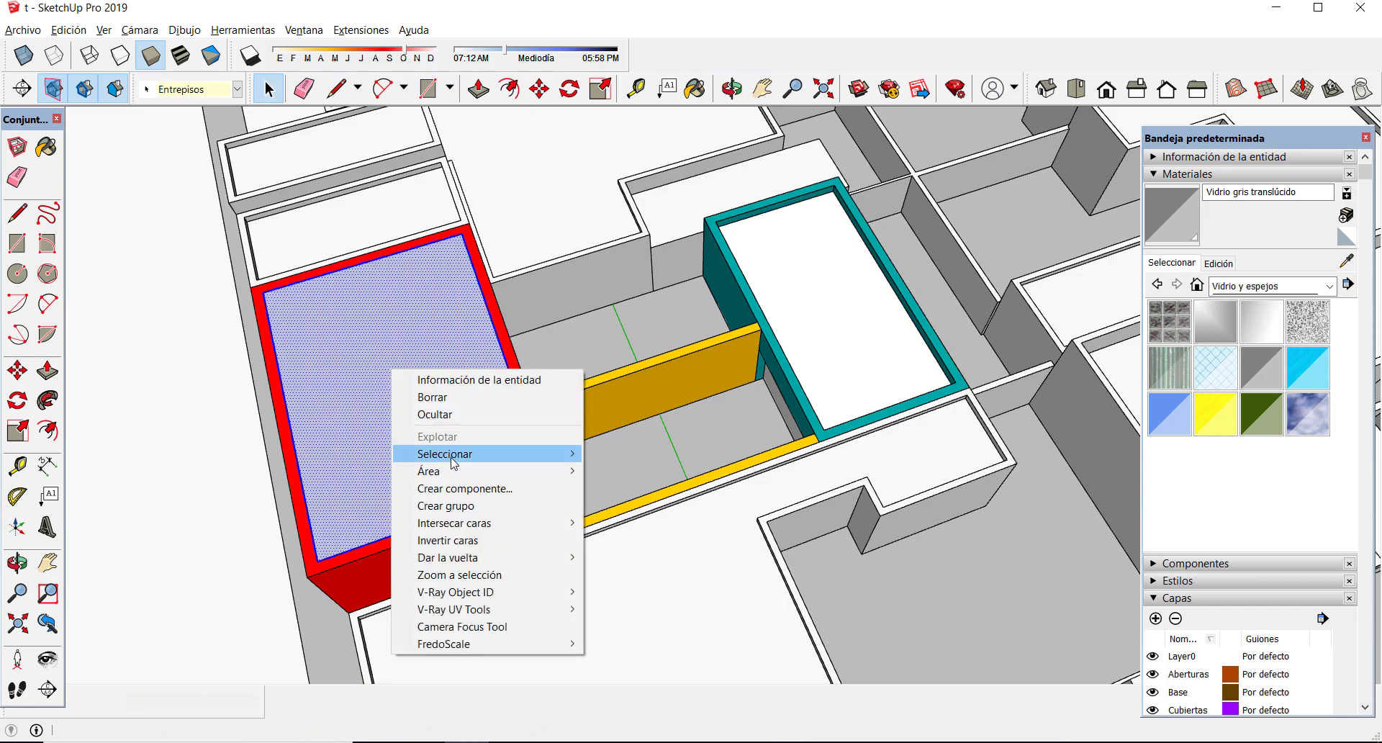
left_click(461, 507)
- Extrude the rectangle inside the red volume's group 0.4 m upward to form a slab
key("p")
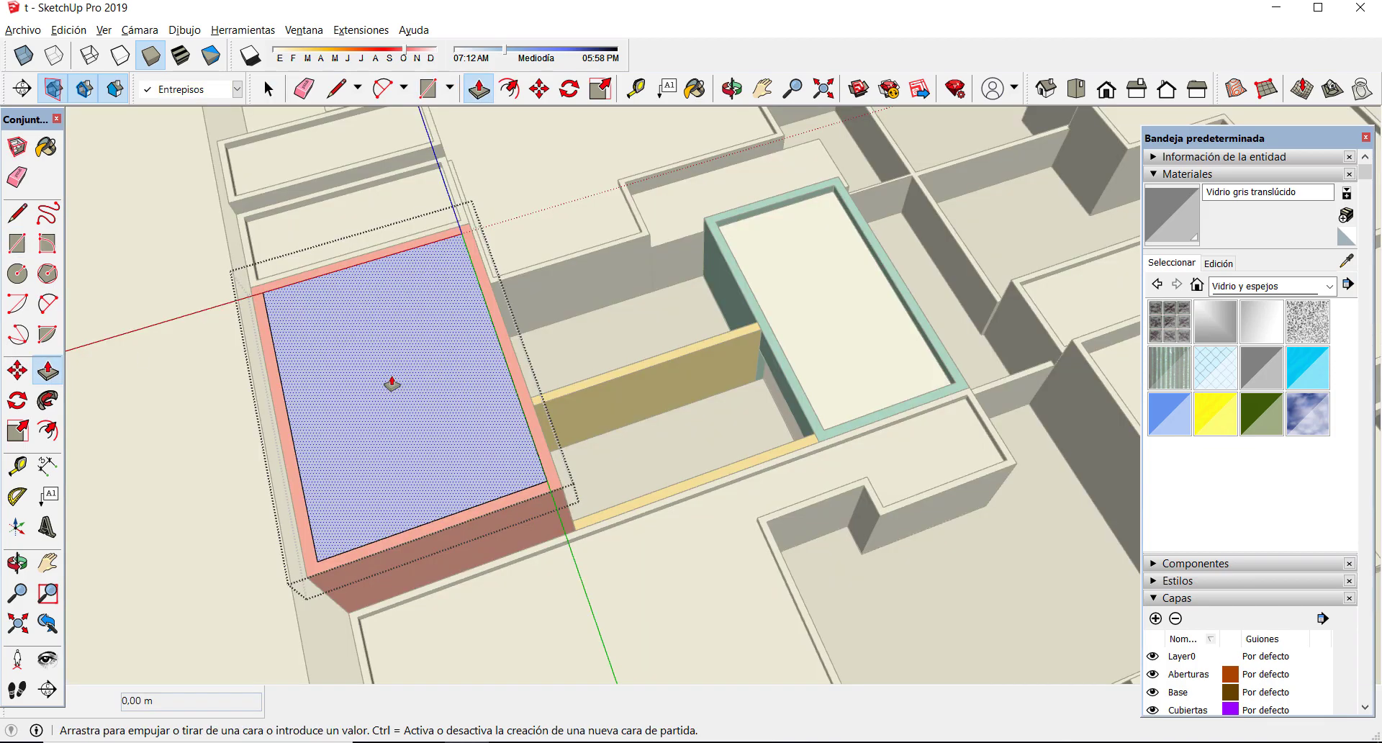
left_click(392, 385)
middle_click_drag(594, 429, 95, 240)
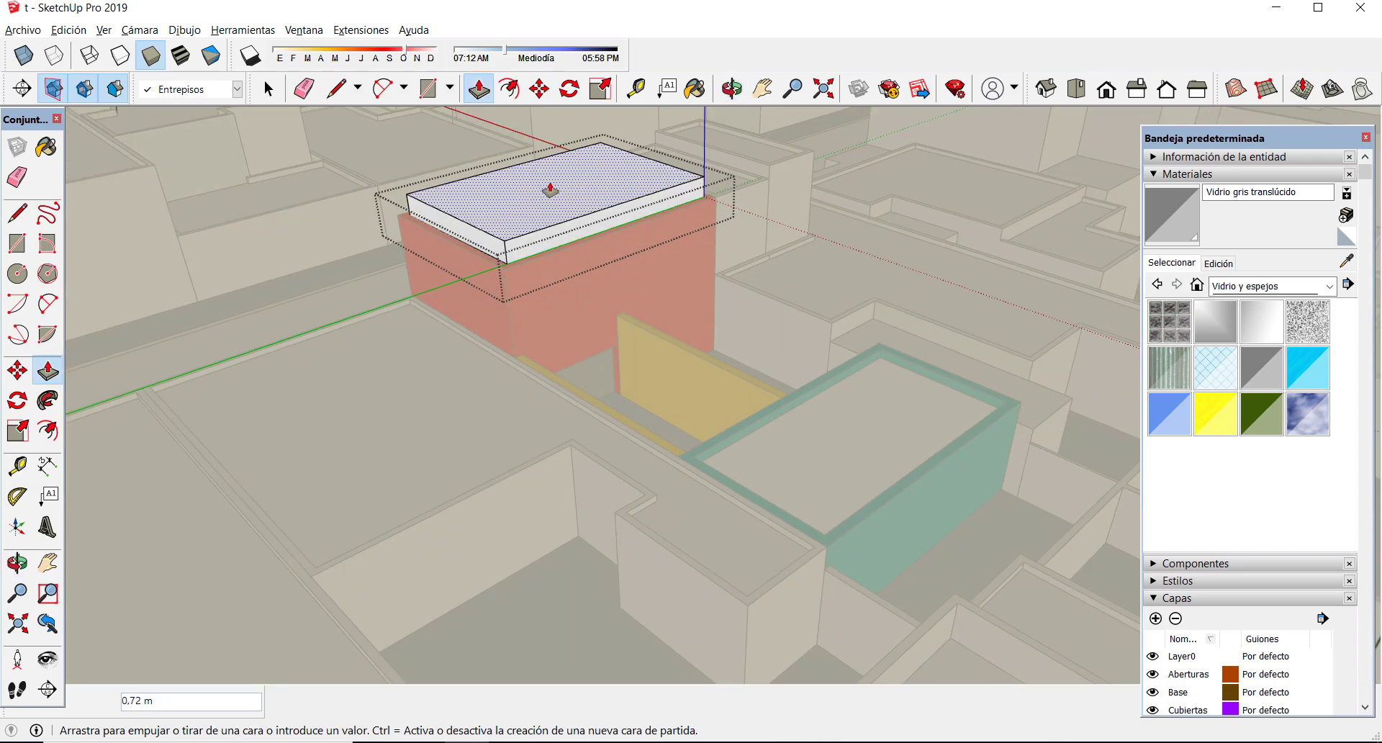
left_click(551, 163)
type("0,")
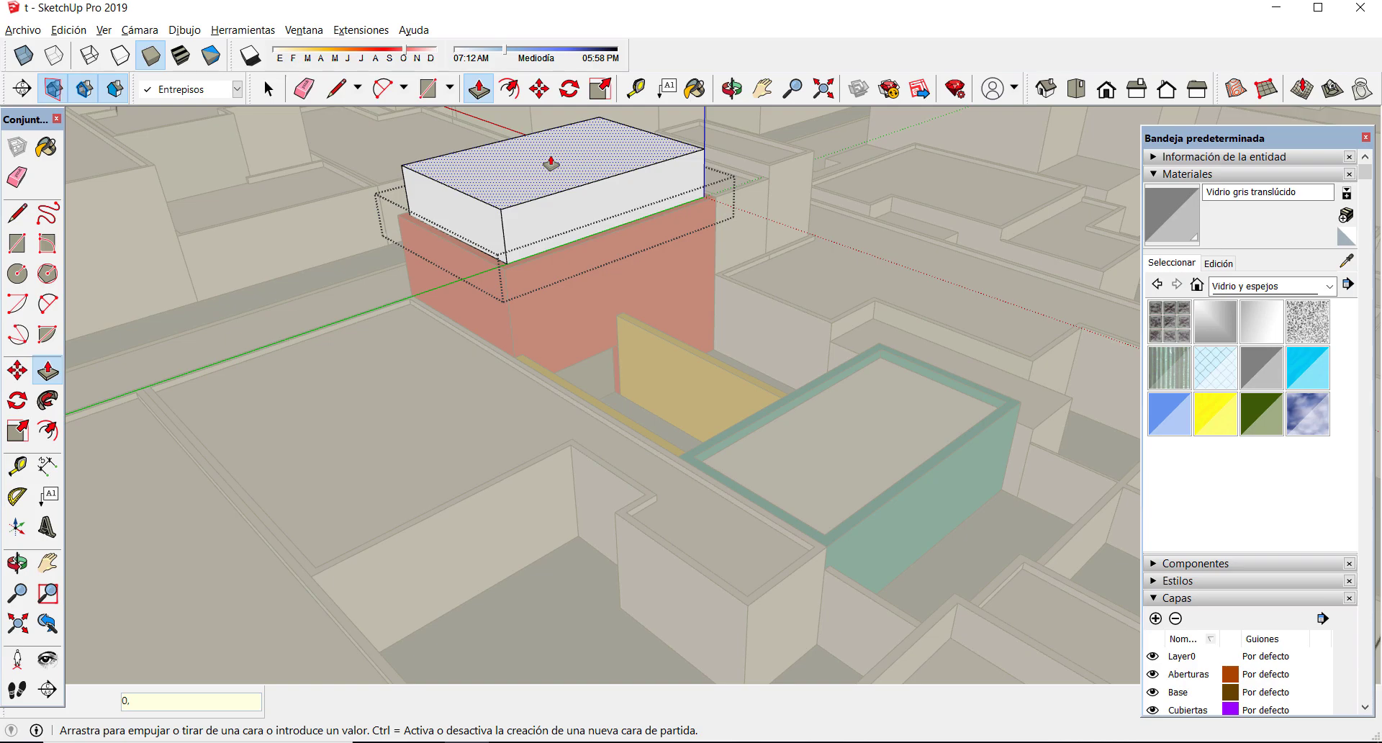
type("4")
key("Return")
key("space")
key("Escape")
- Lower the red volume's slab vertically from the top of its walls onto the floor
scroll(510, 311, "up", 5)
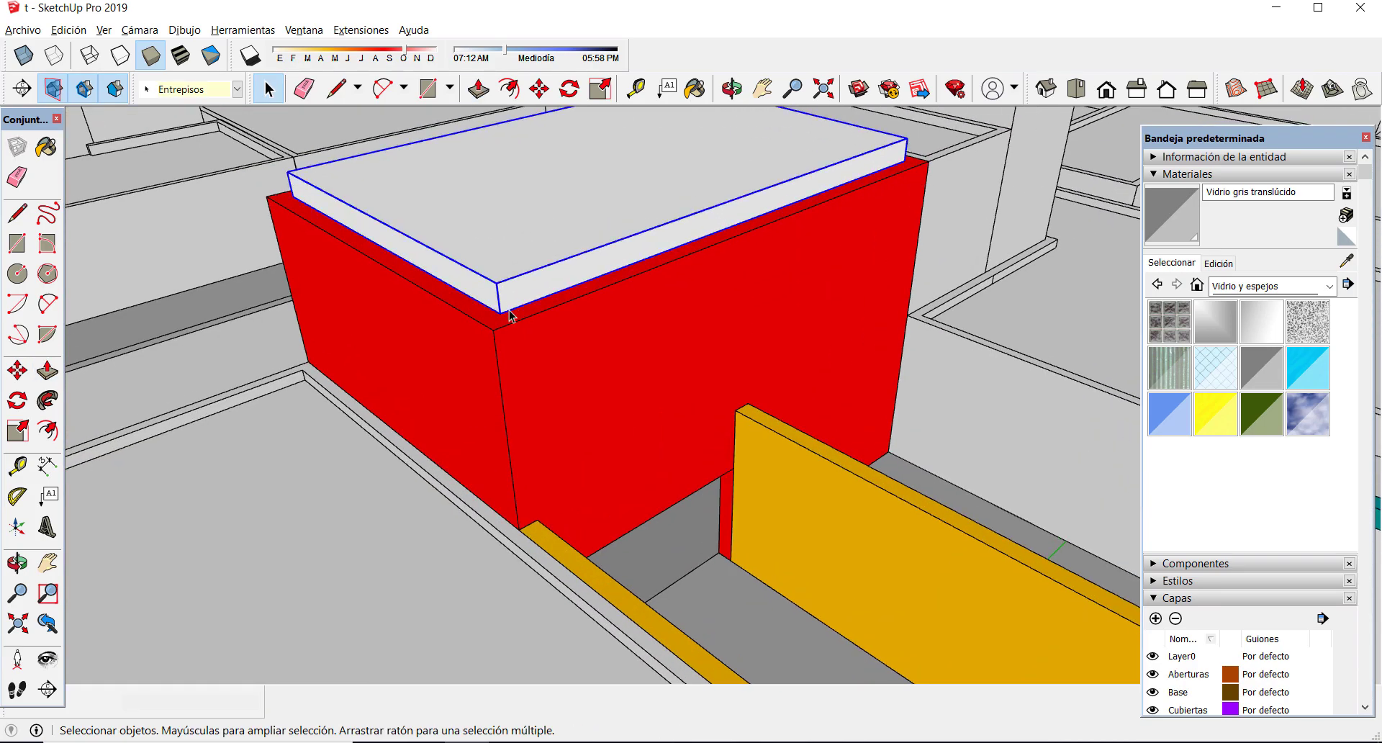
middle_click_drag(591, 343, 438, 379)
key("m")
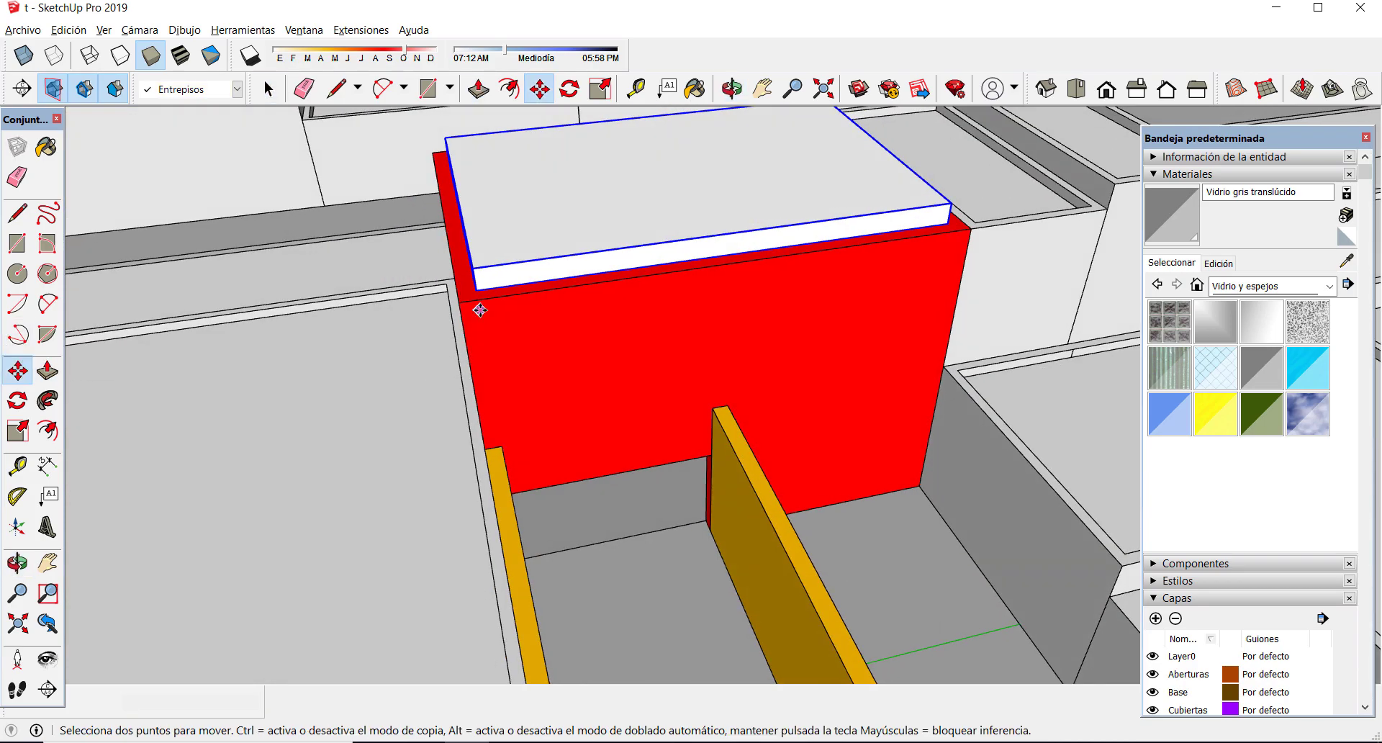
left_click(476, 289)
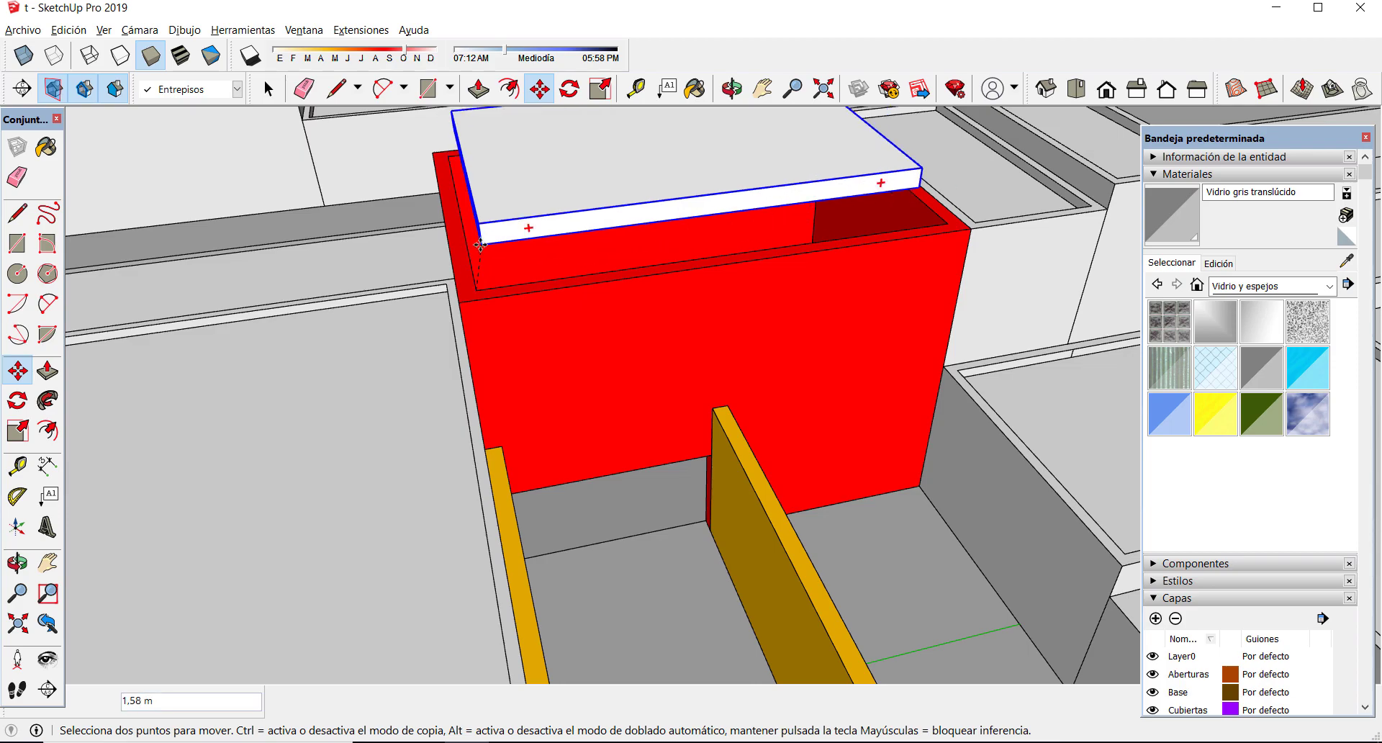
key("Escape")
left_click(474, 270)
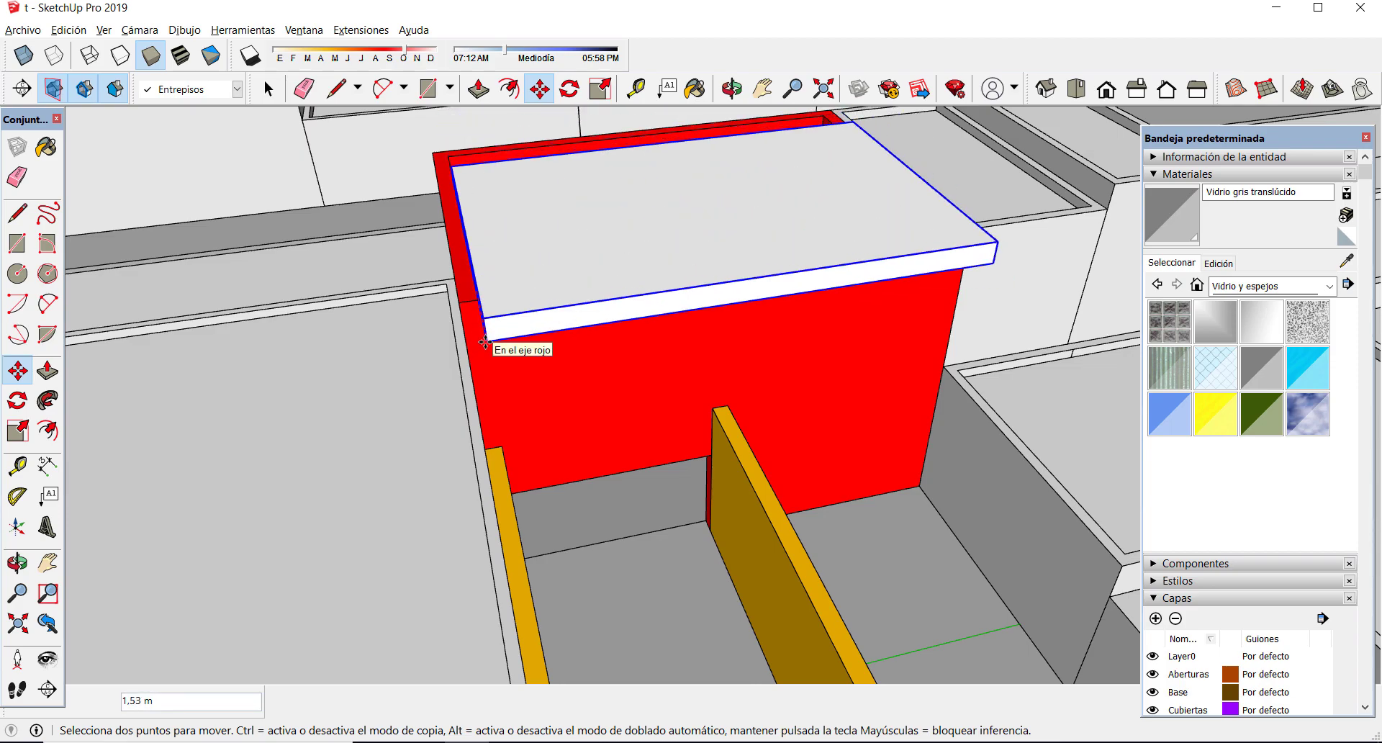
middle_click_drag(478, 334, 867, 329)
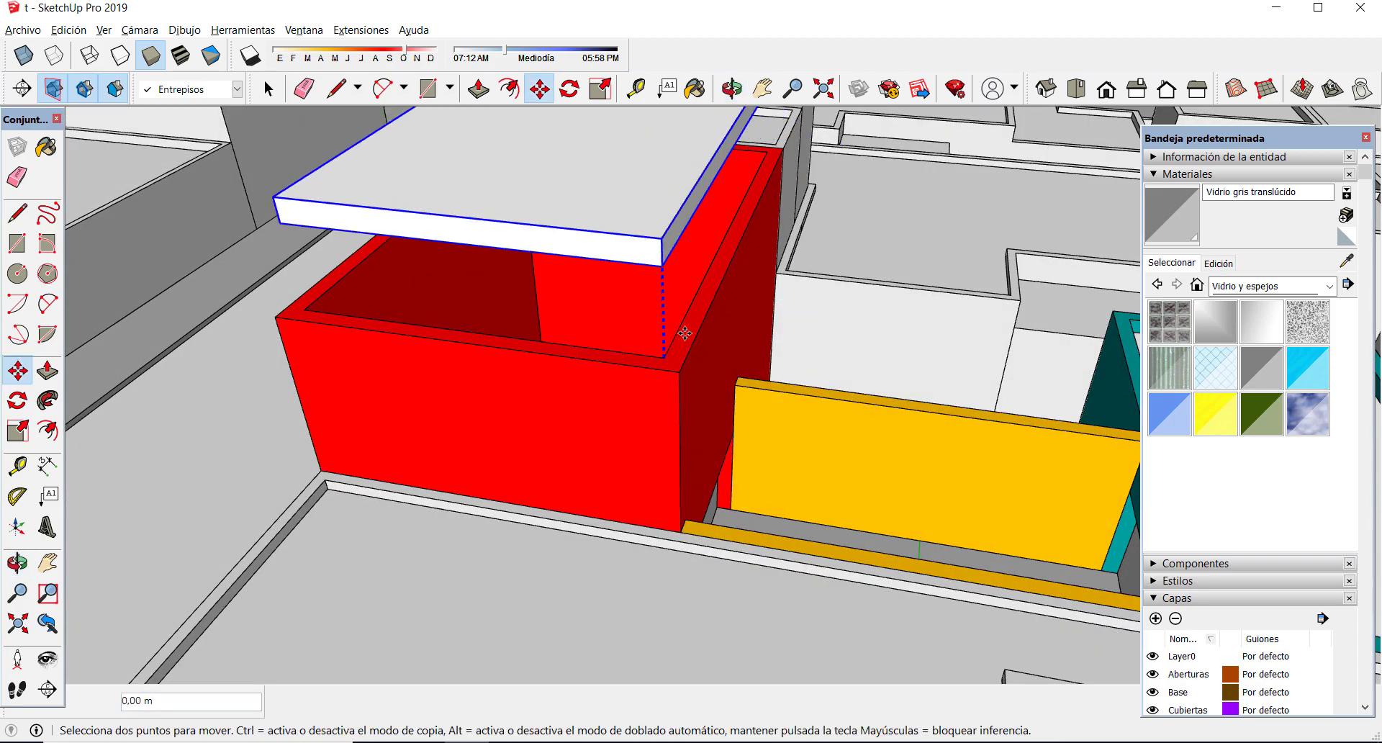
middle_click_drag(672, 416, 468, 547)
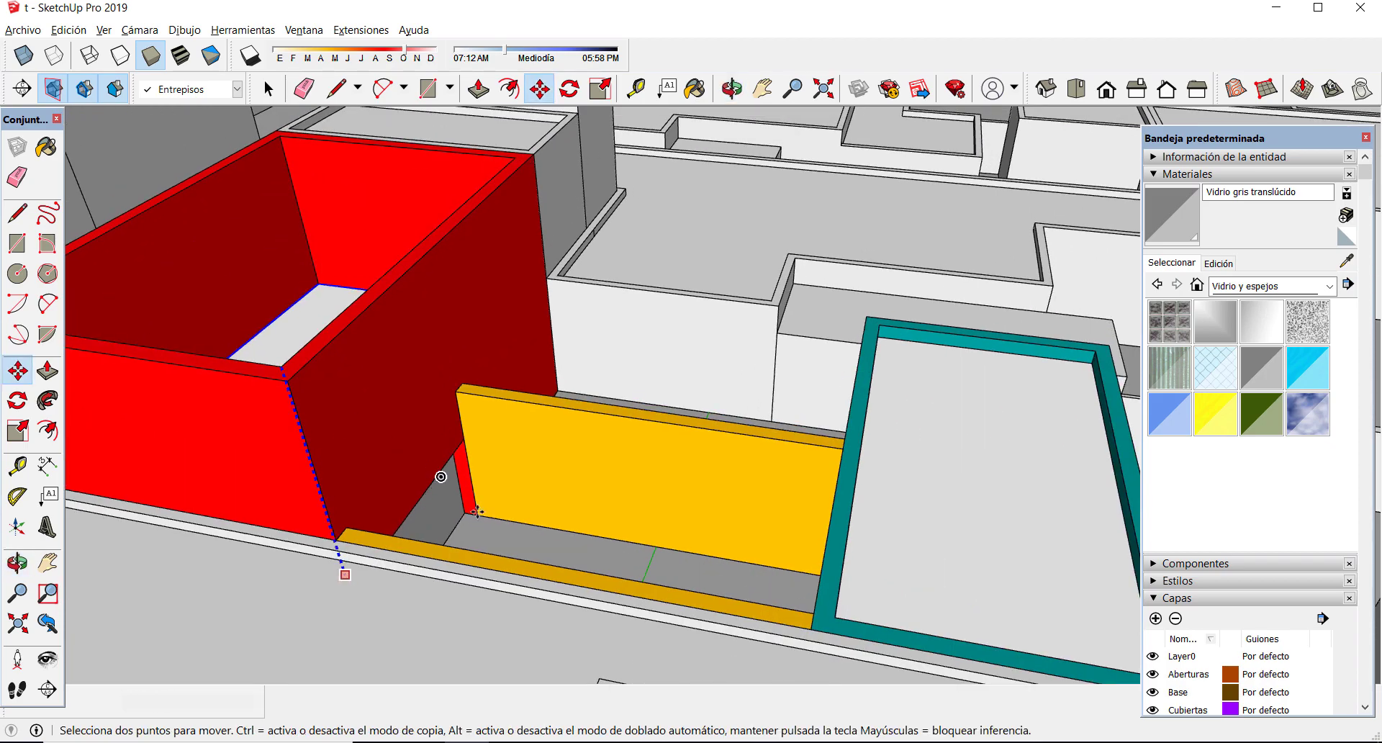
scroll(468, 547, "up", 3)
left_click(475, 530)
scroll(475, 530, "down", 1)
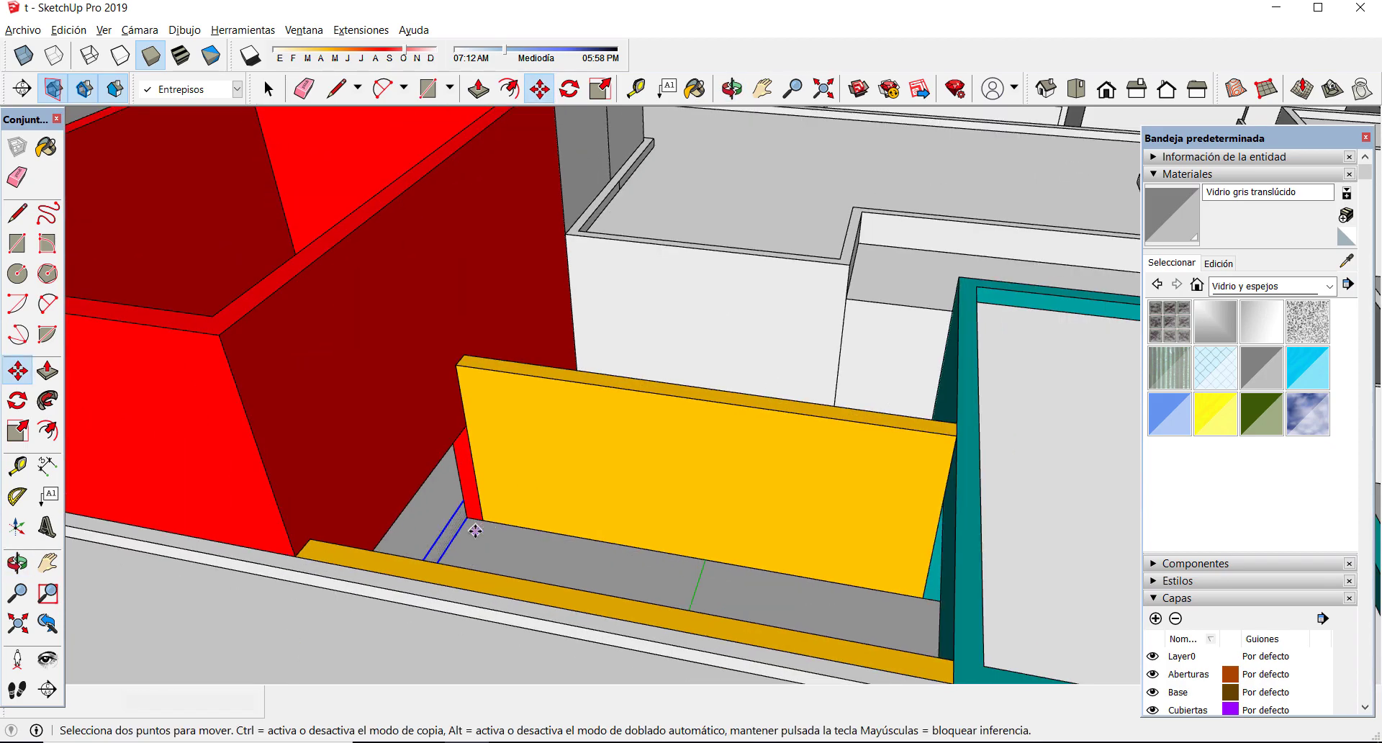
- Try raising the red volume's slab 6 m vertically from the floor
left_click(461, 529)
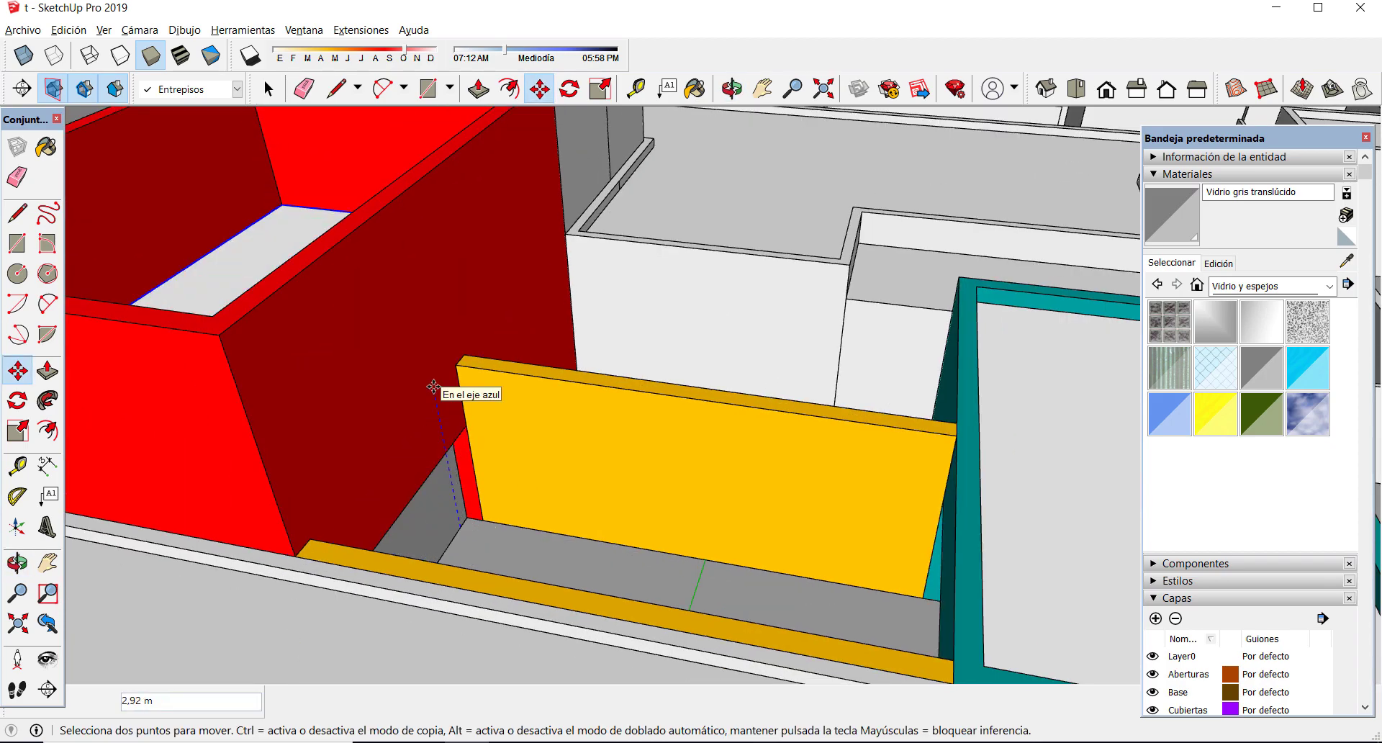
type("6")
key("Return")
scroll(453, 379, "down", 3)
scroll(457, 460, "up", 3)
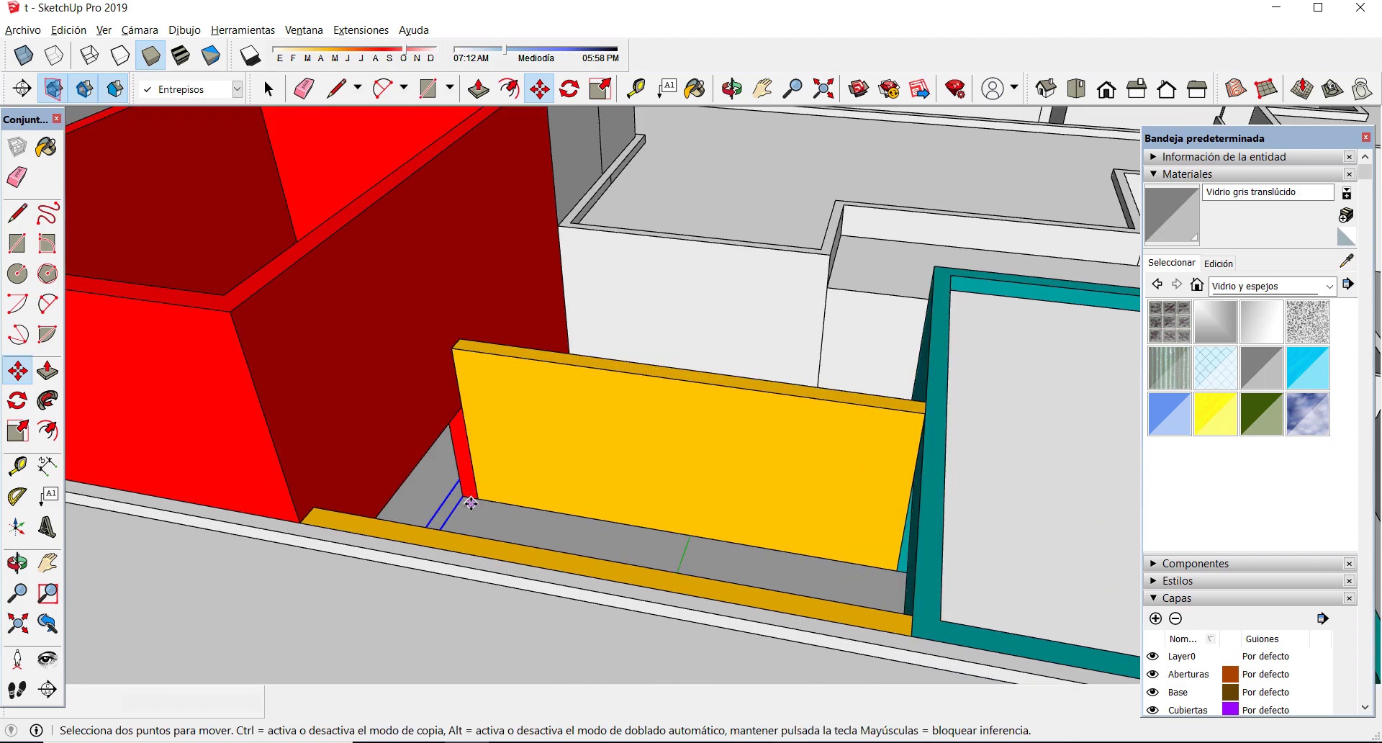
- Raise the red volume's slab 5 m vertically from the floor
left_click(462, 496)
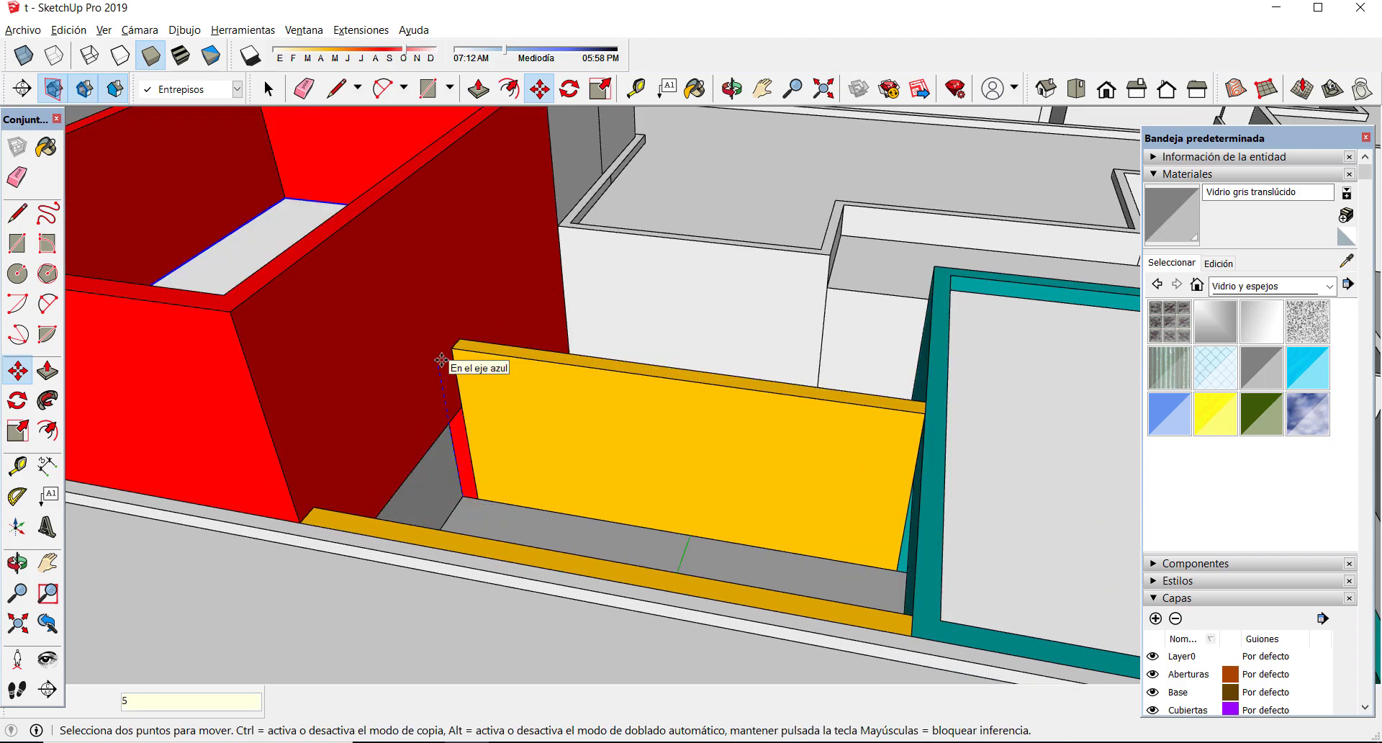
key("Return")
scroll(441, 363, "down", 5)
key("space")
- Copy the teal volume's slab across its width to the neighbouring space between the yellow walls, using the outer wall corners as references
middle_click_drag(632, 472, 857, 505)
scroll(654, 476, "up", 3)
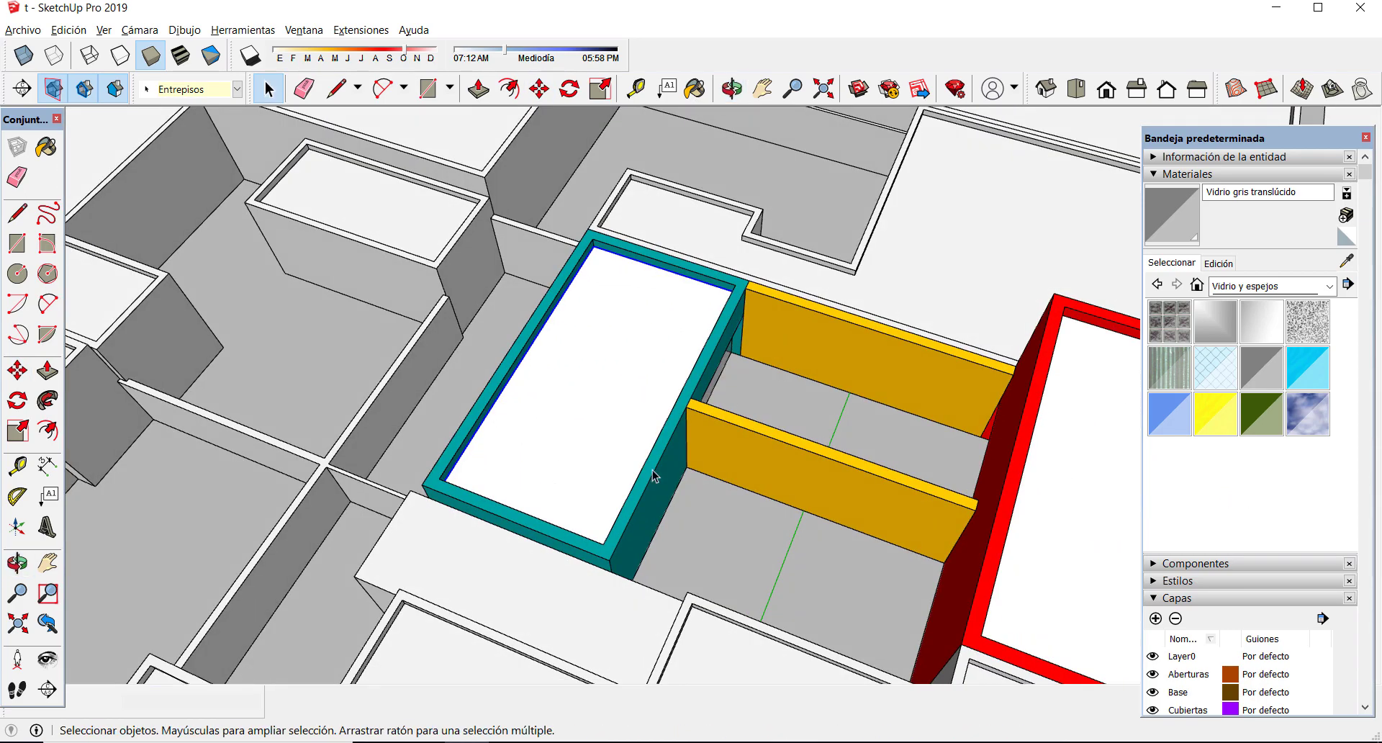
scroll(1007, 426, "up", 3)
scroll(457, 218, "down", 1)
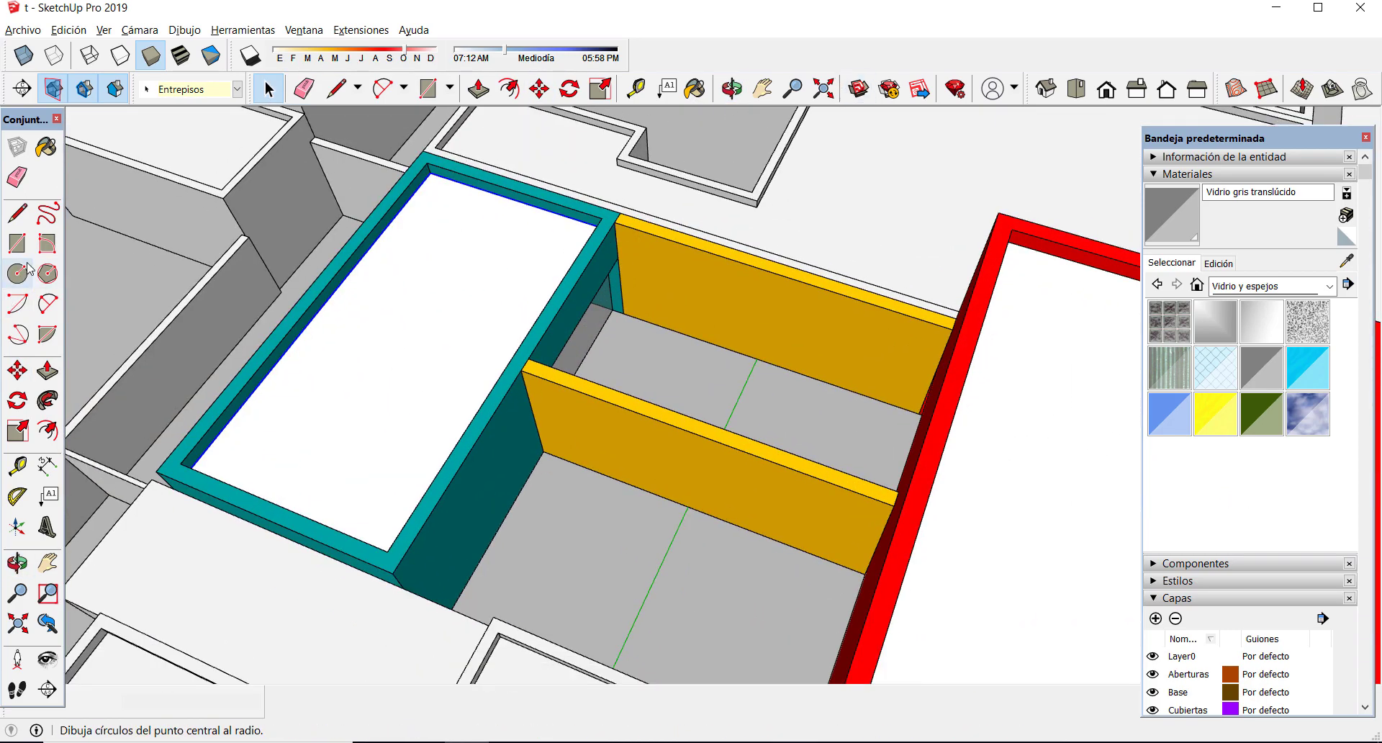
left_click(17, 370)
scroll(428, 162, "up", 2)
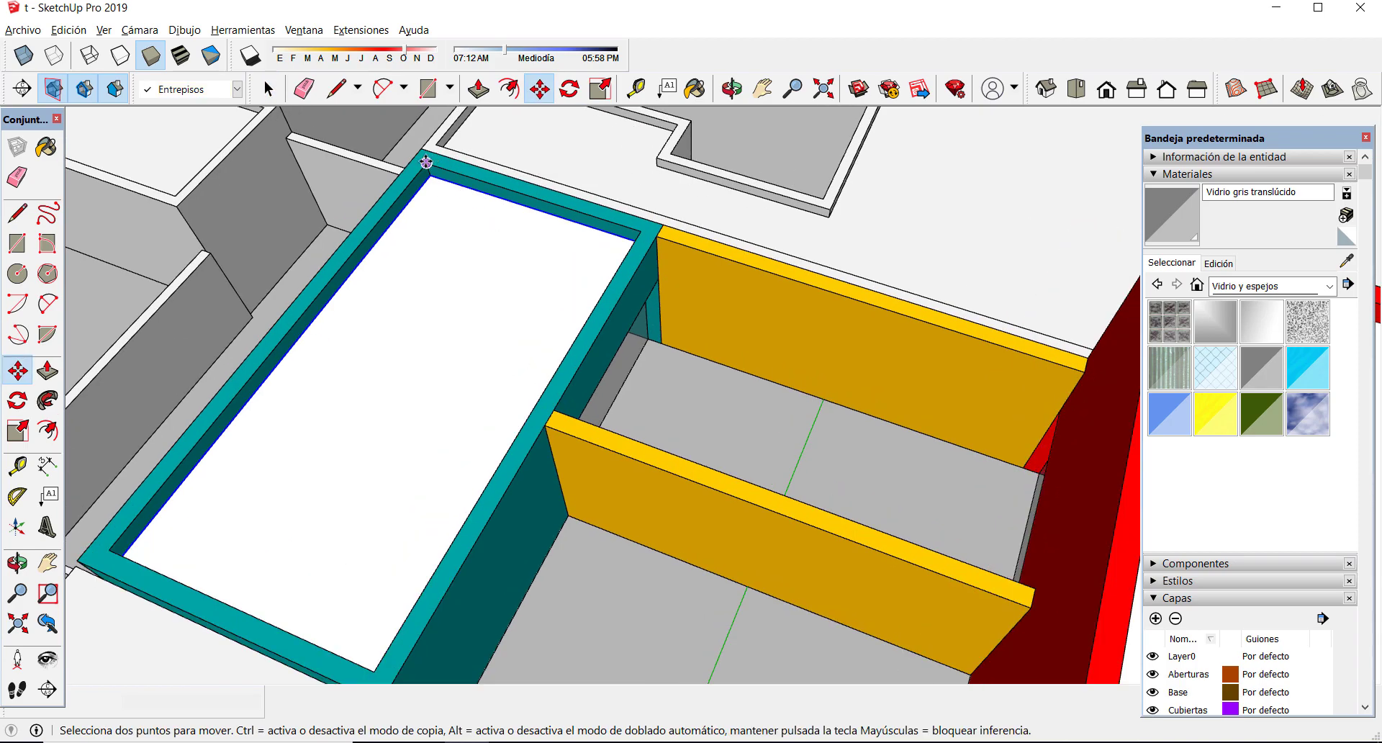
left_click(426, 162)
key("ctrl")
left_click(657, 236)
key("space")
- Open the copied slab's group and push or pull its side faces to fit between the yellow walls
scroll(648, 396, "down", 3)
double_click(675, 450)
left_click(46, 371)
left_click(639, 570)
middle_click_drag(639, 570, 675, 295)
key("Escape")
key("space")
scroll(468, 442, "down", 5)
middle_click_drag(835, 374, 618, 483)
- Assign the selected red, yellow and teal volume slabs to the Cubiertas layer
left_click(650, 519)
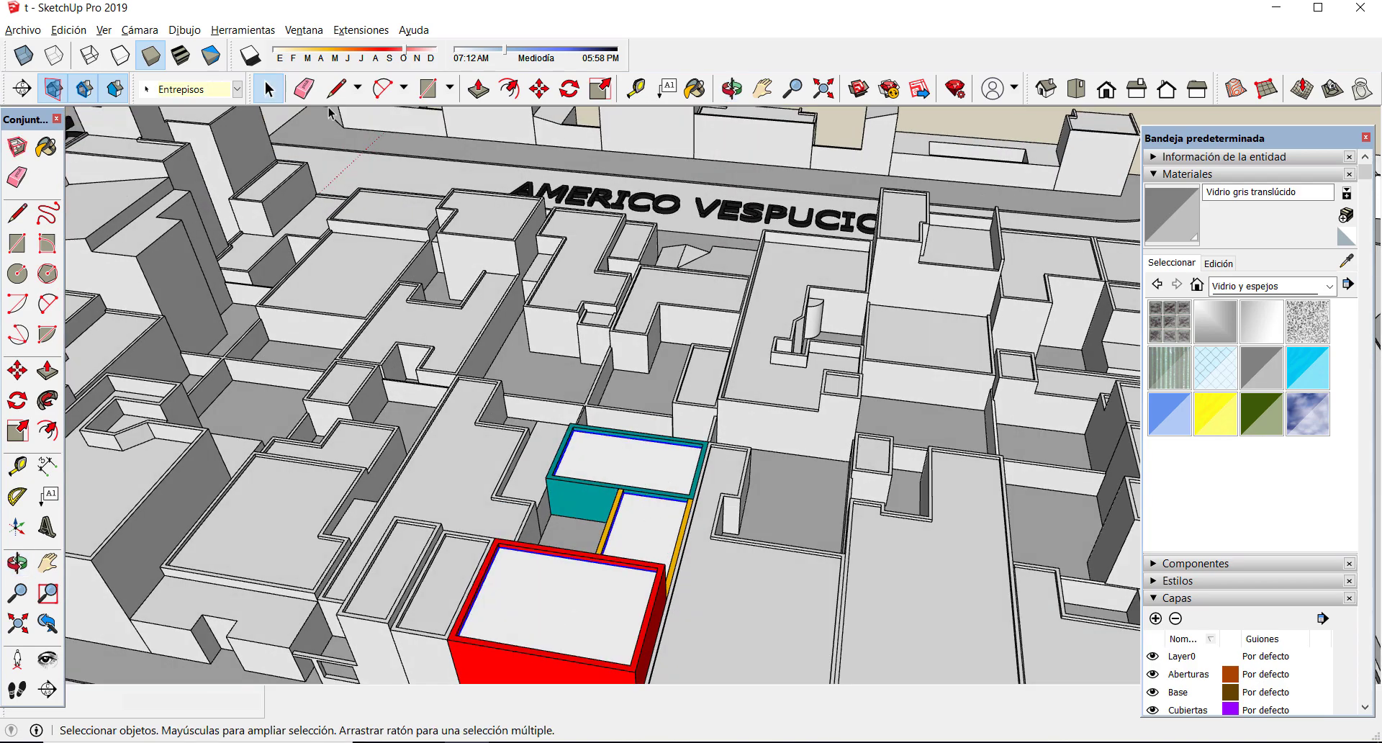
left_click(191, 89)
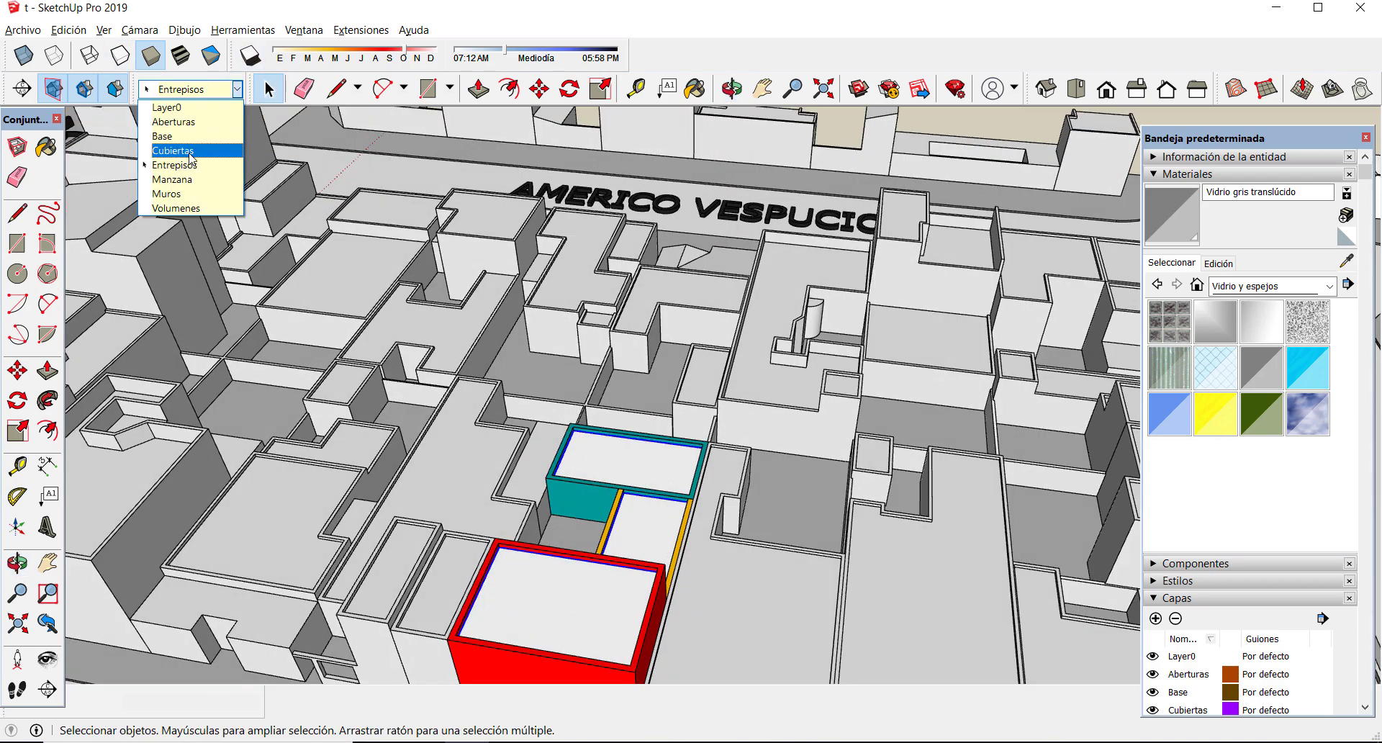
left_click(191, 153)
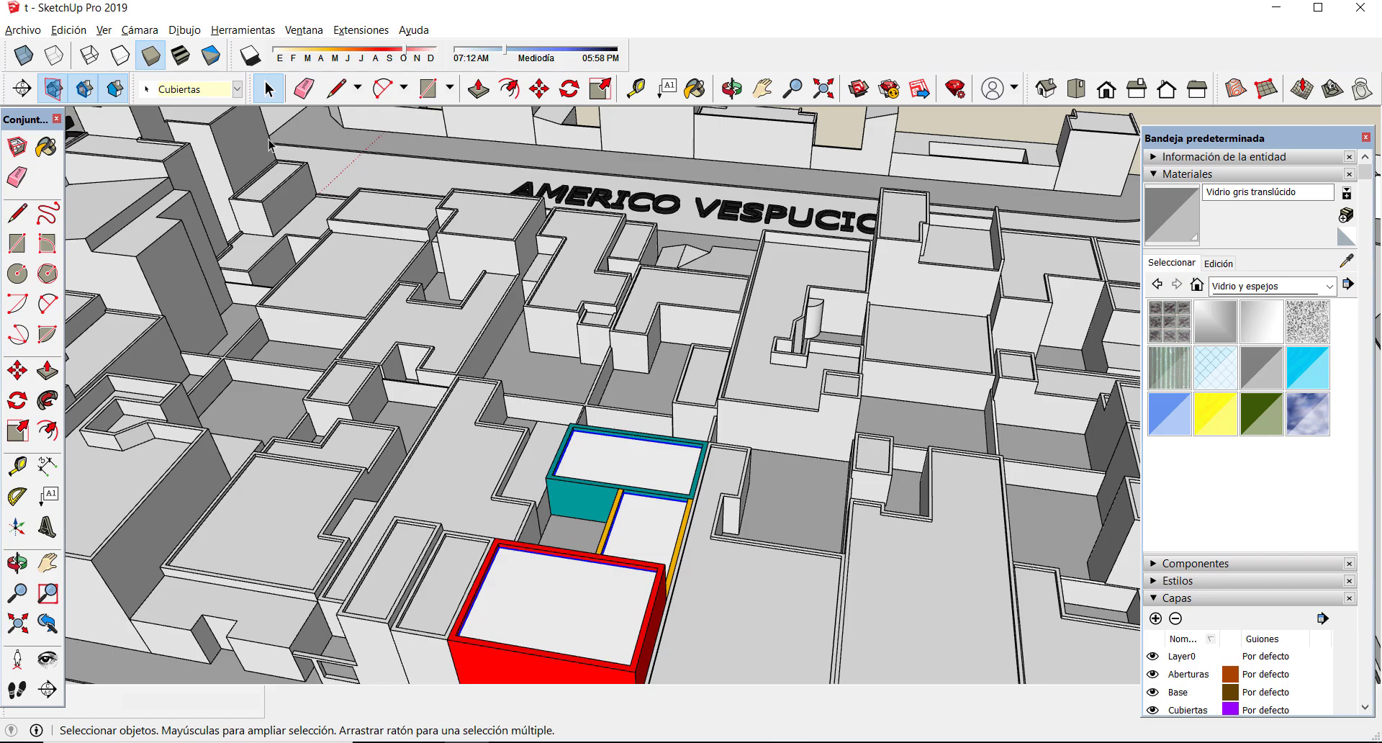
scroll(650, 225, "down", 5)
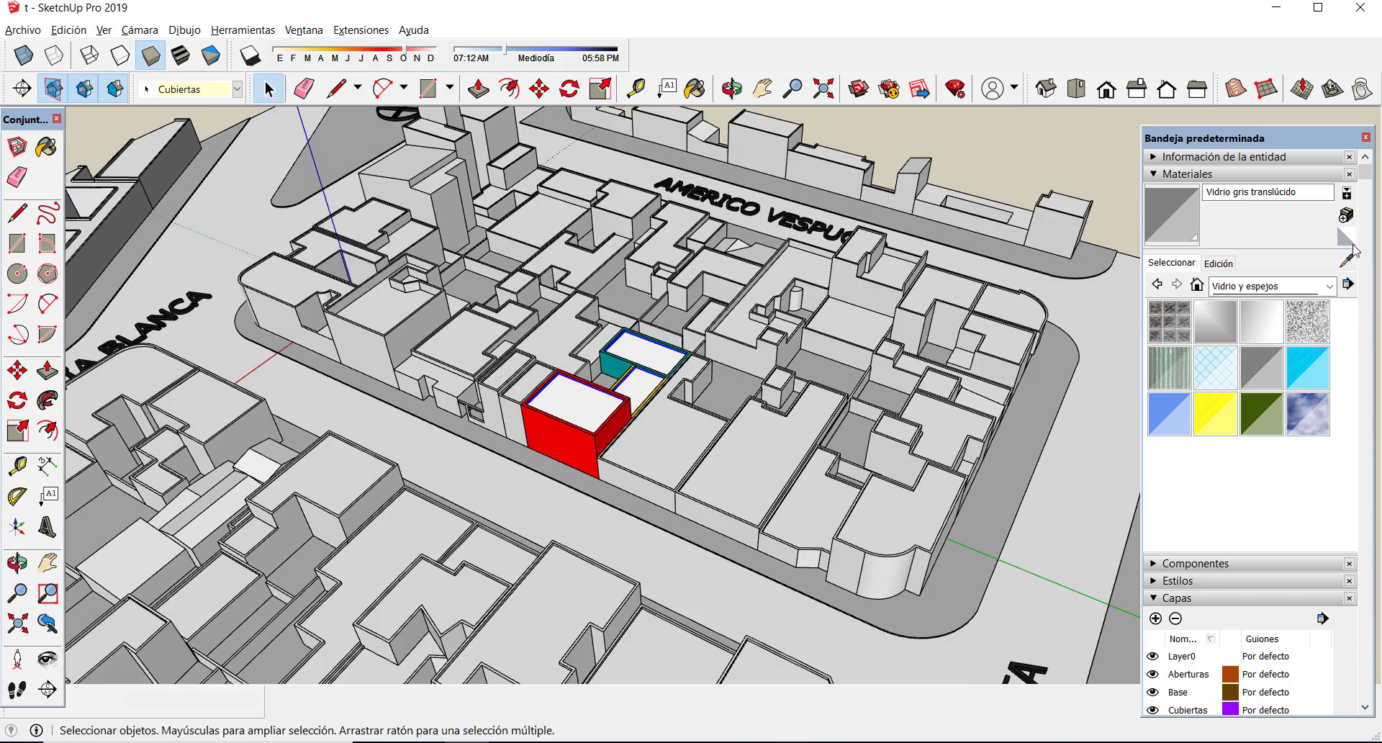
scroll(379, 400, "down", 2)
middle_click_drag(380, 401, 392, 468)
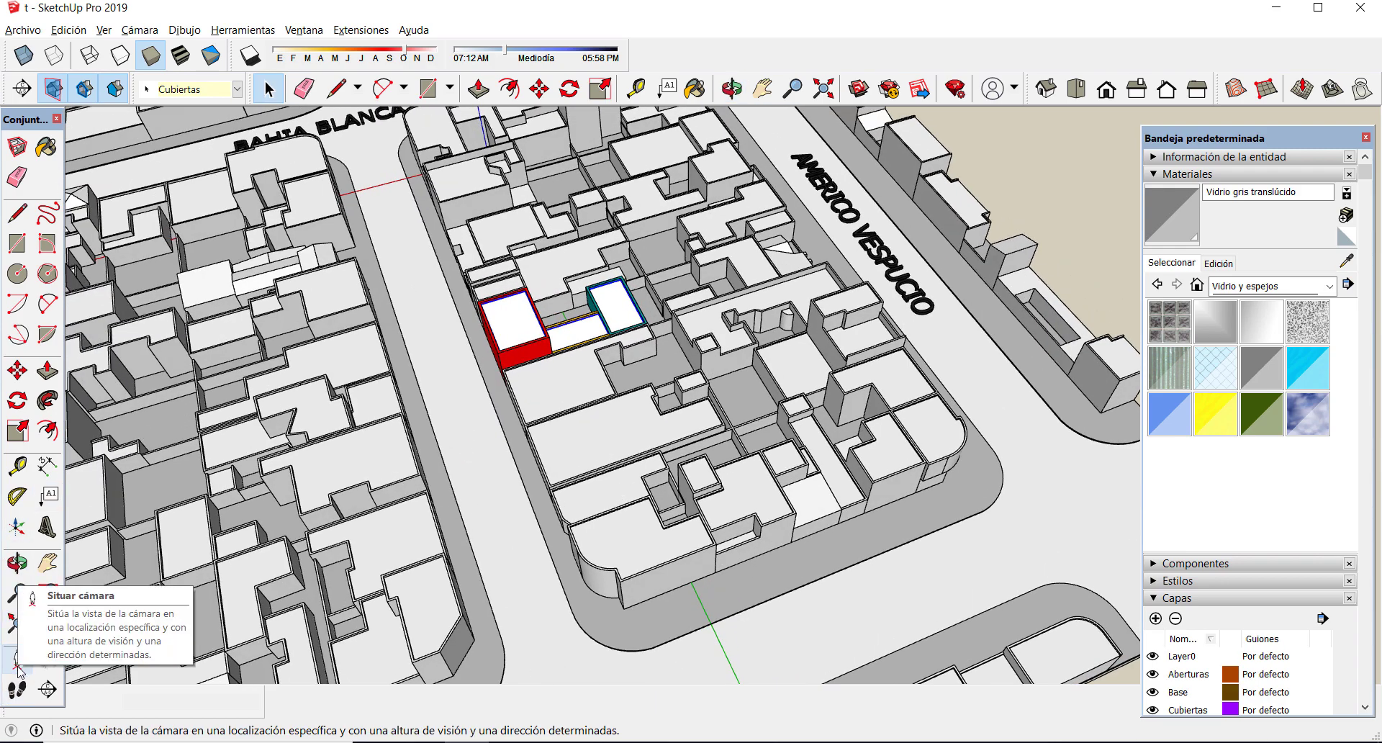
middle_click_drag(250, 474, 283, 255)
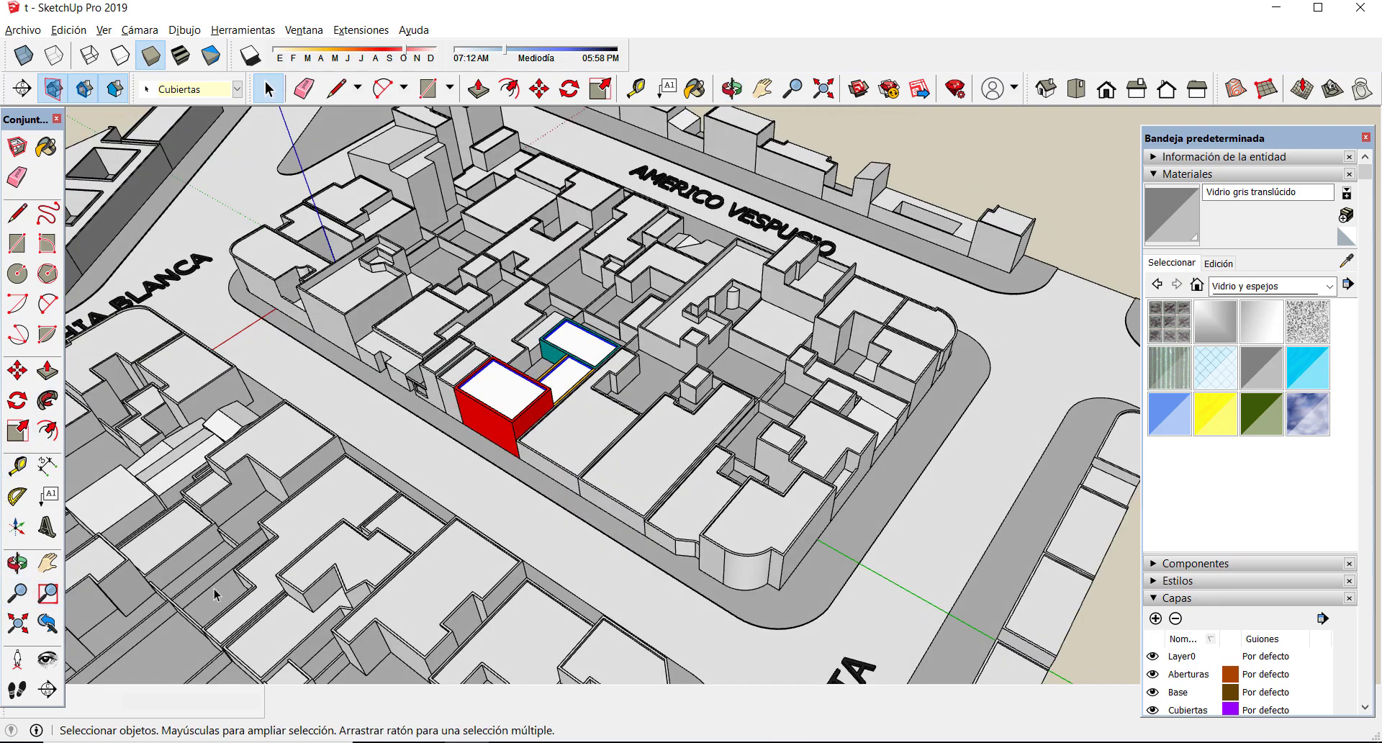
middle_click_drag(469, 524, 720, 518)
scroll(580, 549, "up", 1)
scroll(508, 543, "up", 2)
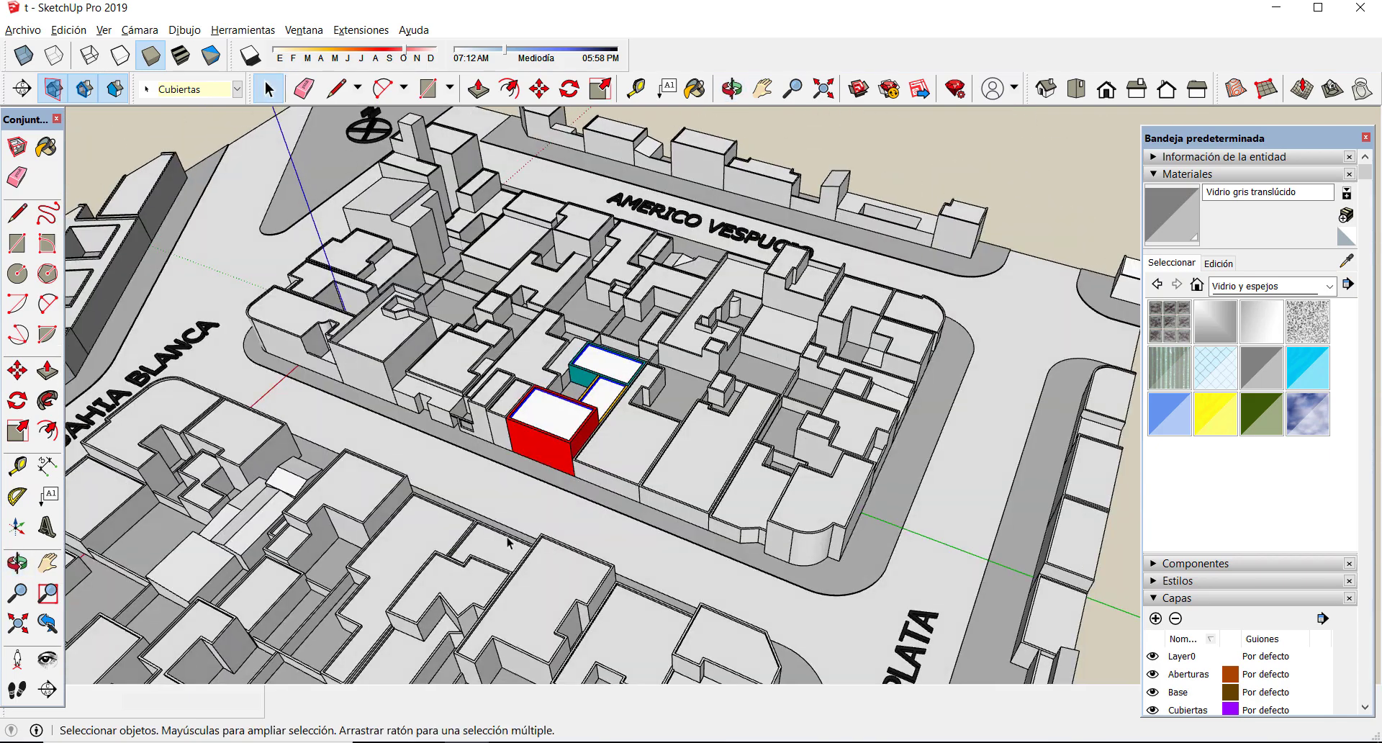
- Position the camera at eye level on the street near the red volume and turn the view towards its façade
middle_click_drag(1040, 448, 339, 464)
scroll(509, 433, "up", 2)
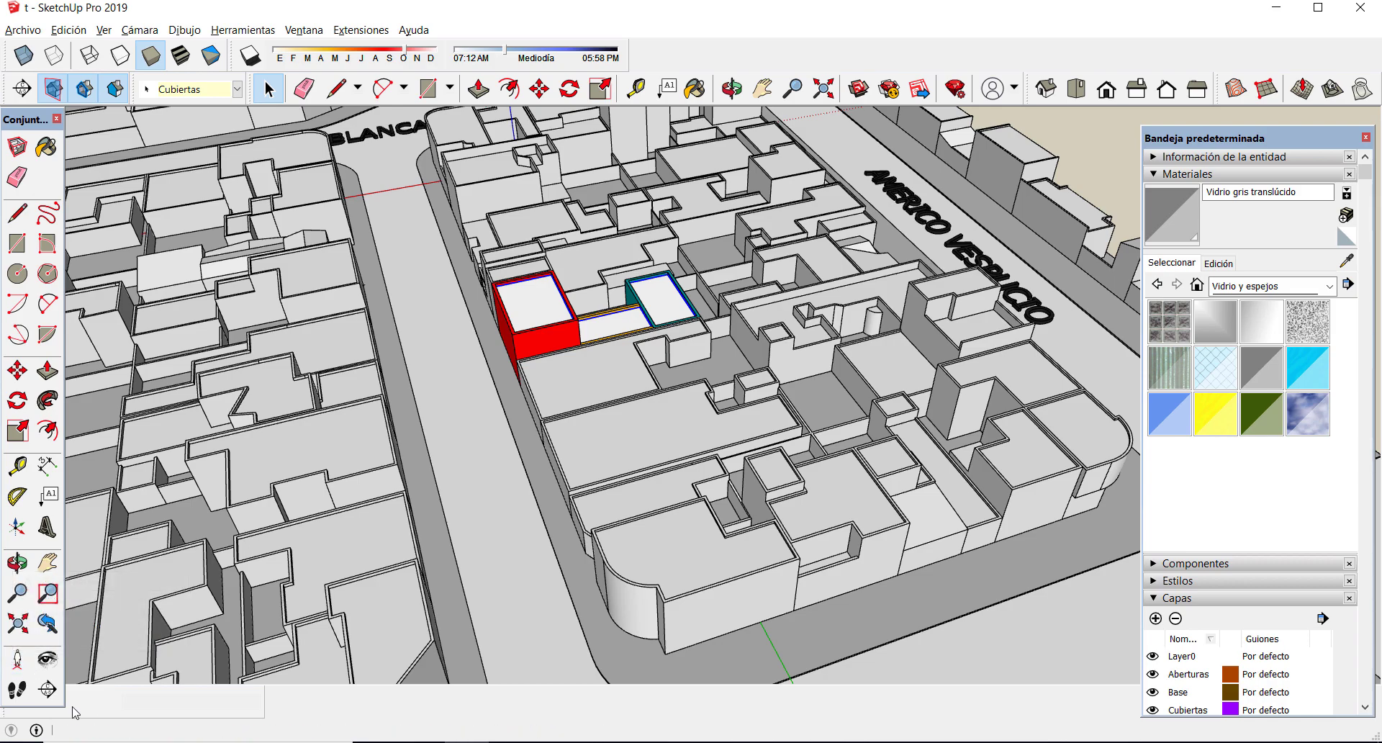
left_click(17, 663)
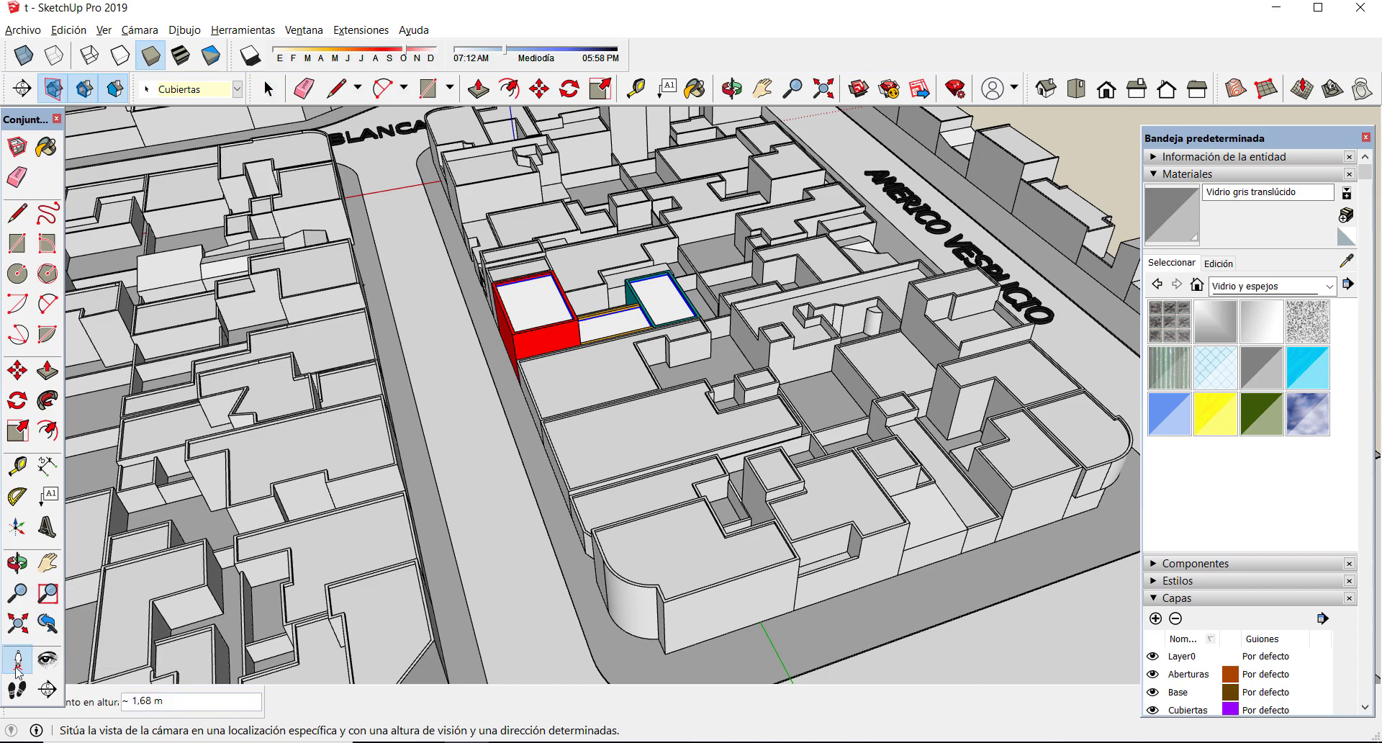
scroll(416, 345, "down", 1)
scroll(459, 443, "up", 2)
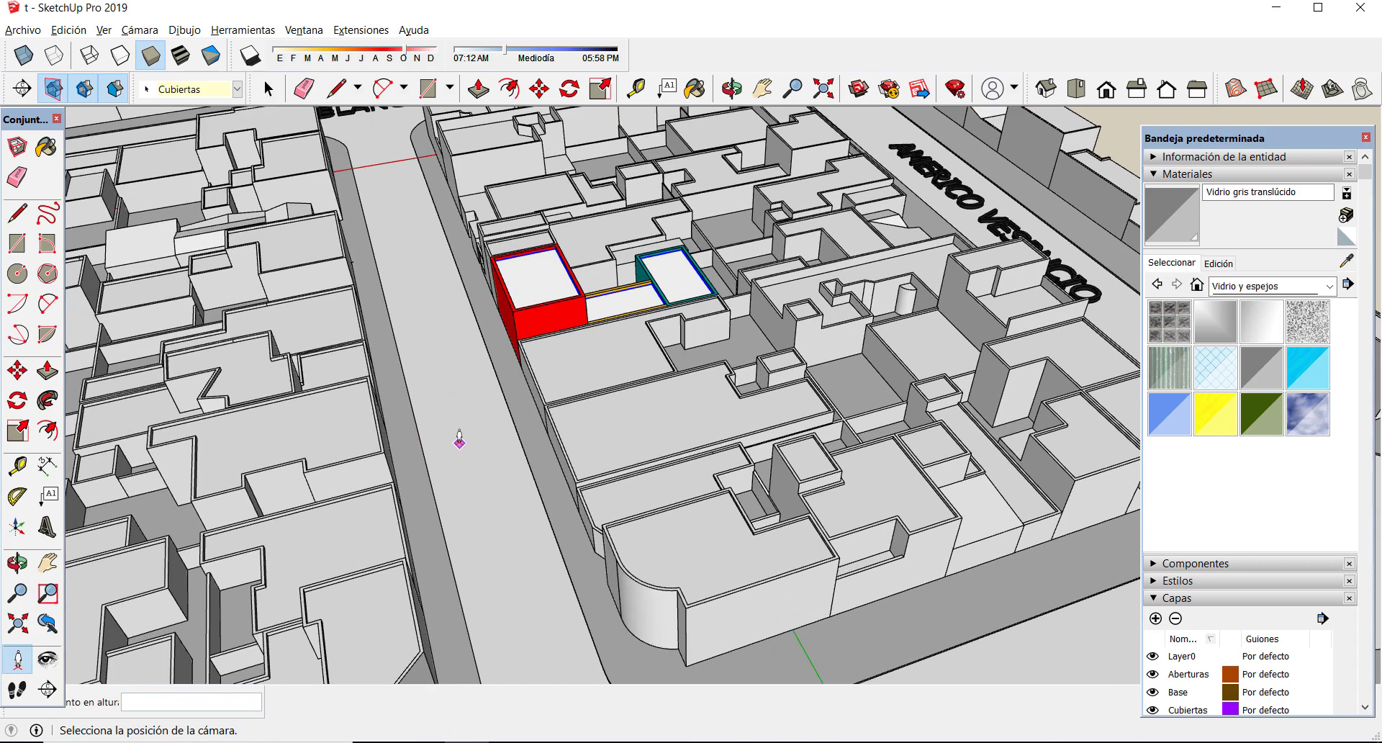
left_click(417, 500)
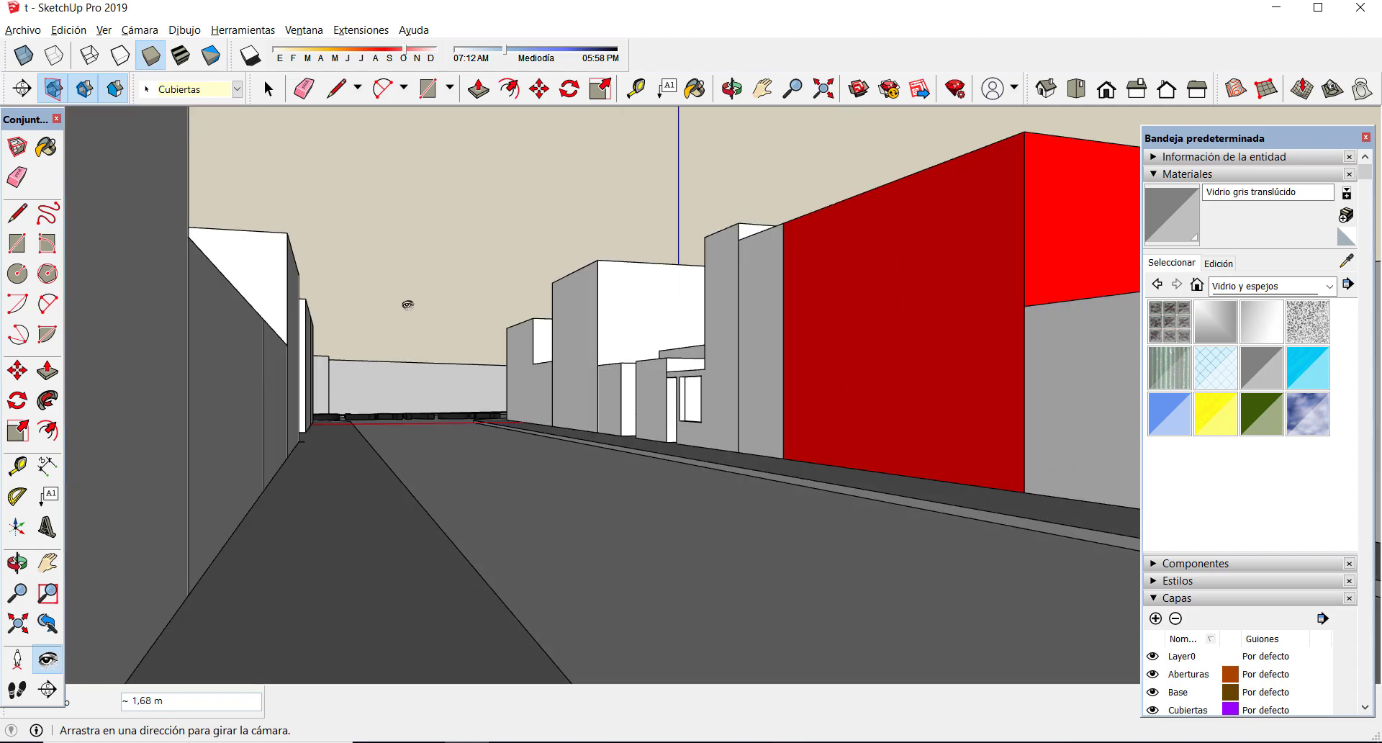
left_click_drag(359, 296, 548, 404)
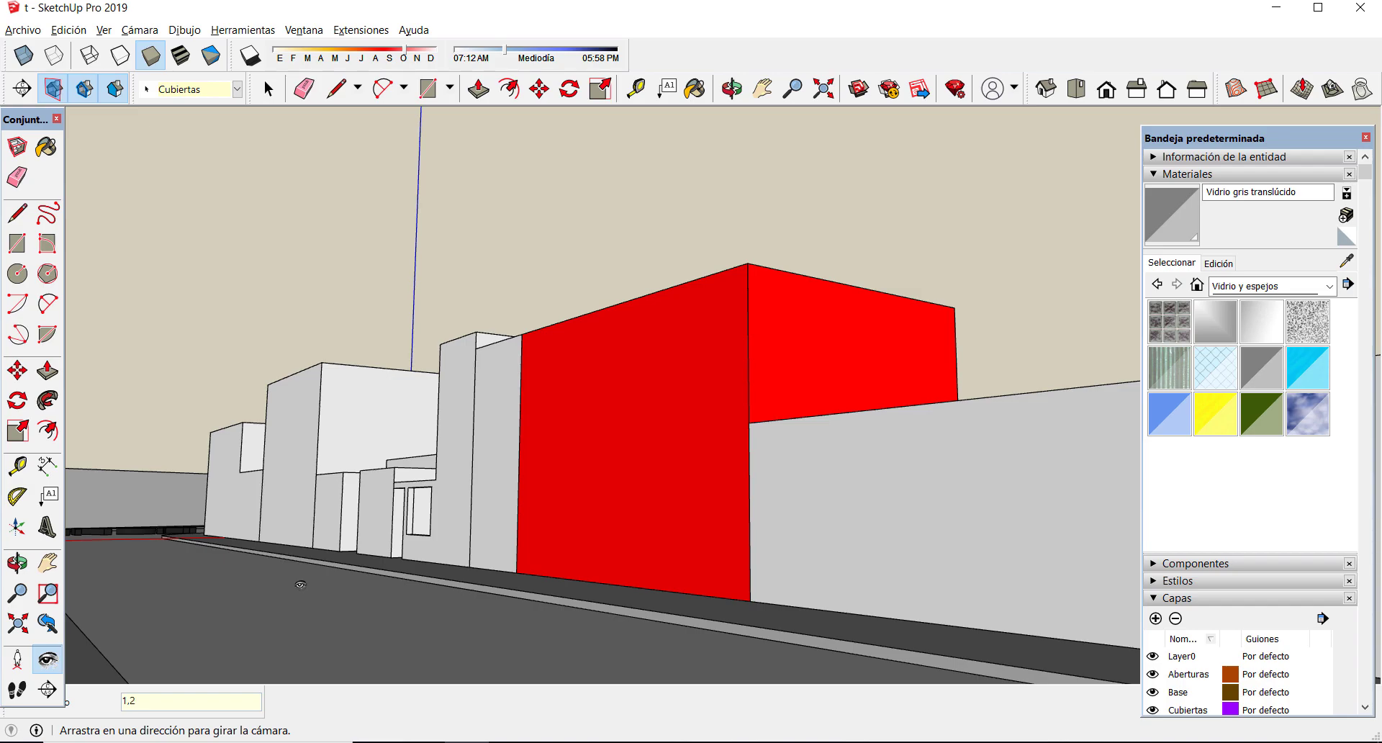
- Test camera eye heights of 1.2 m and 5 m, and restore the height to 1.68 m
key("Return")
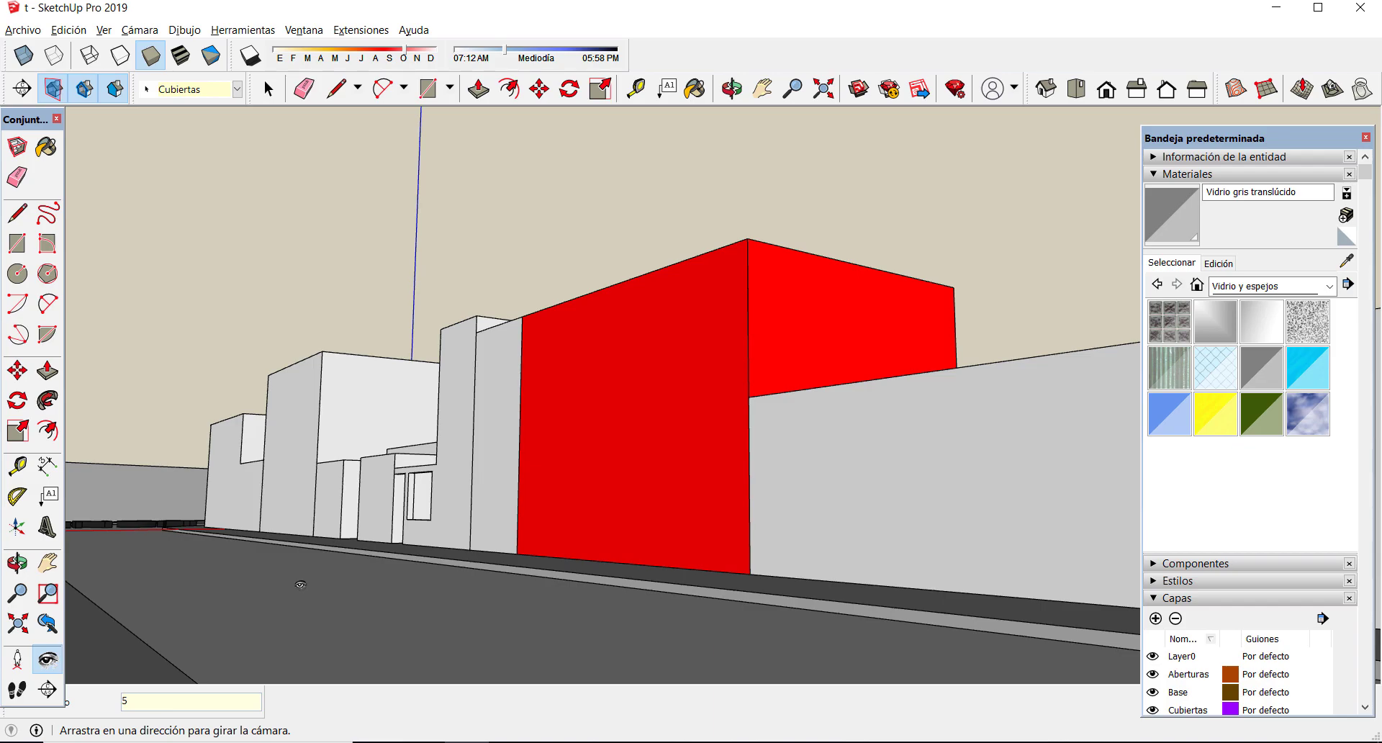
type("5")
key("Return")
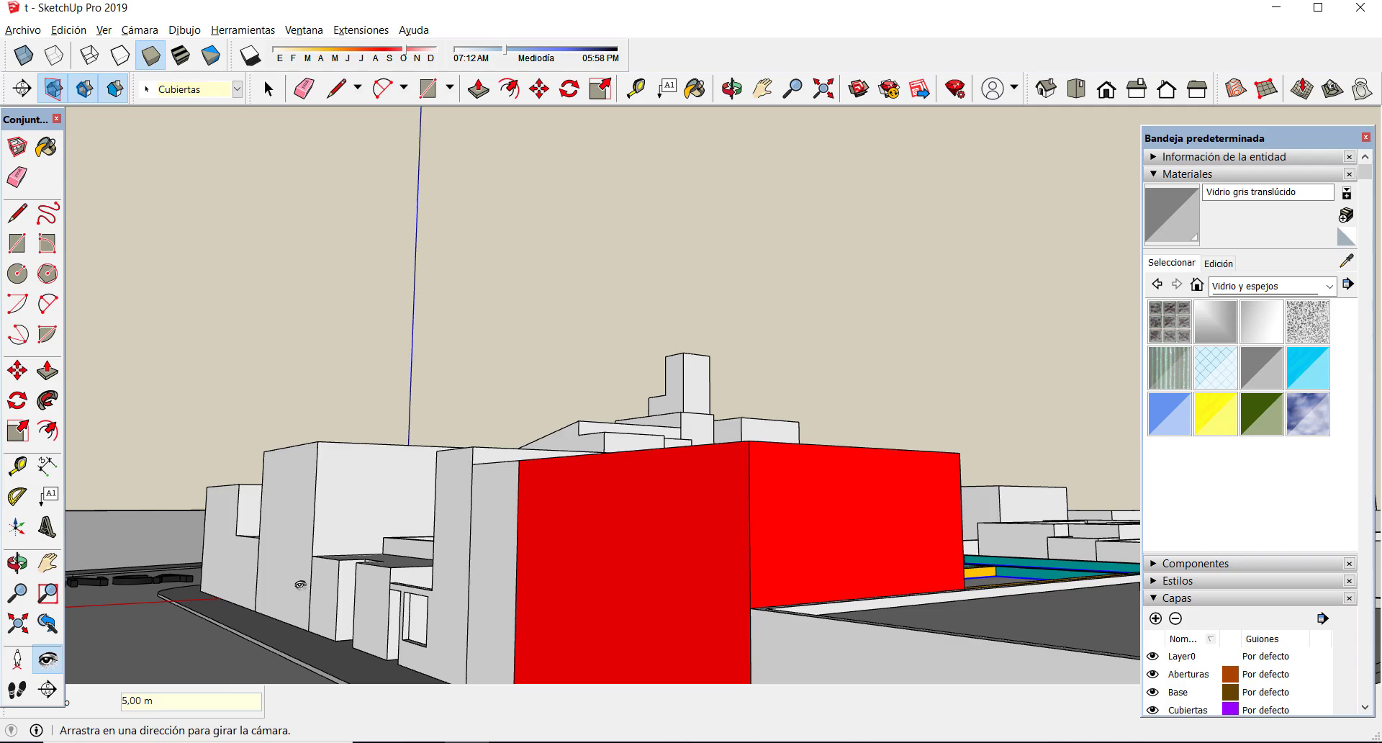
type("1,68")
key("Return")
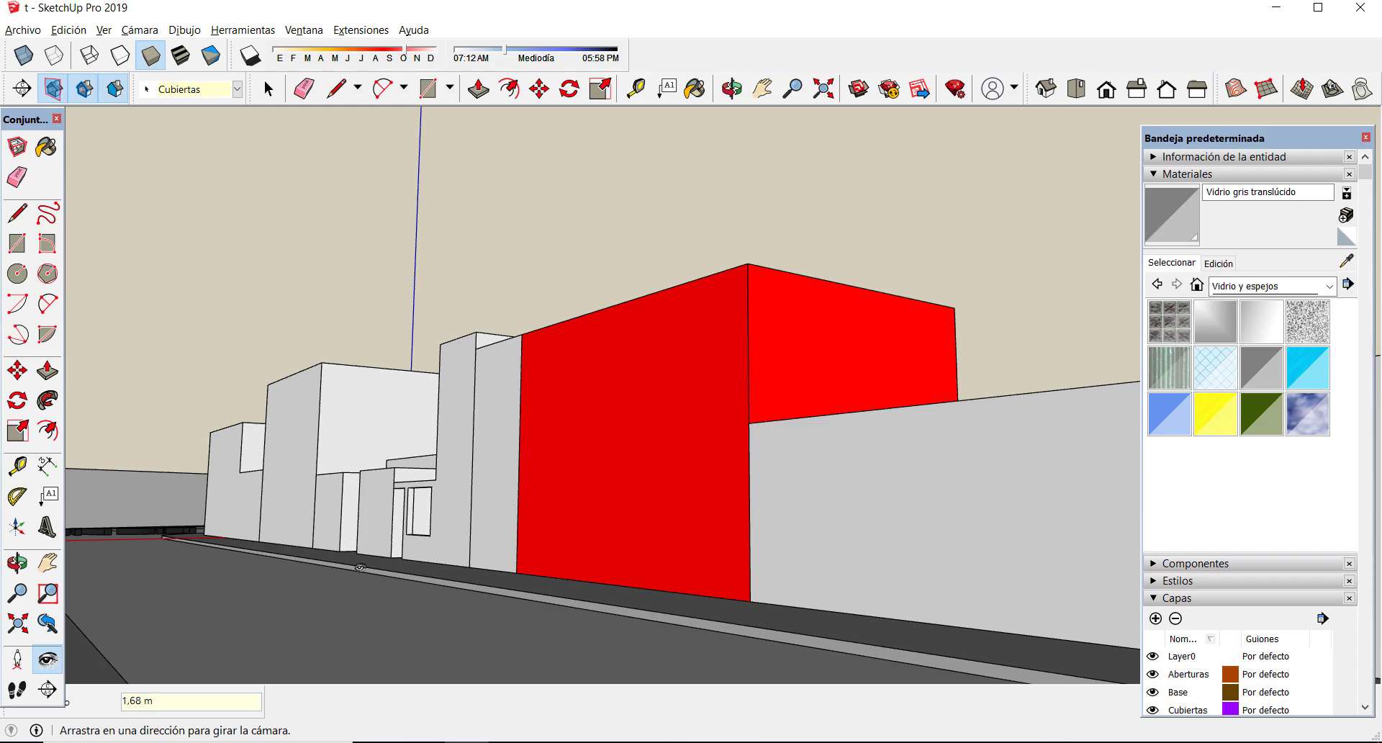
- Add a scene of the street-level view of the red volume, saving the style changes as a new style
left_click(1153, 175)
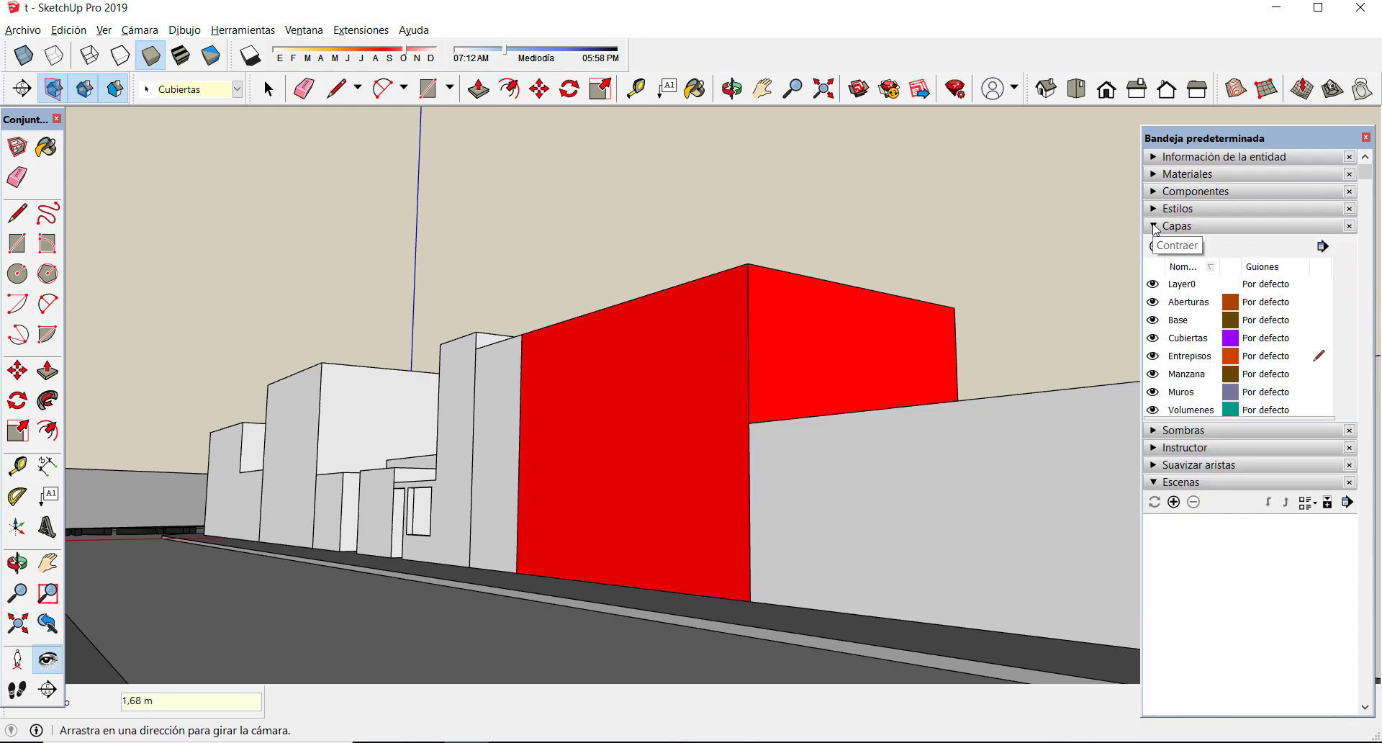
left_click(1153, 227)
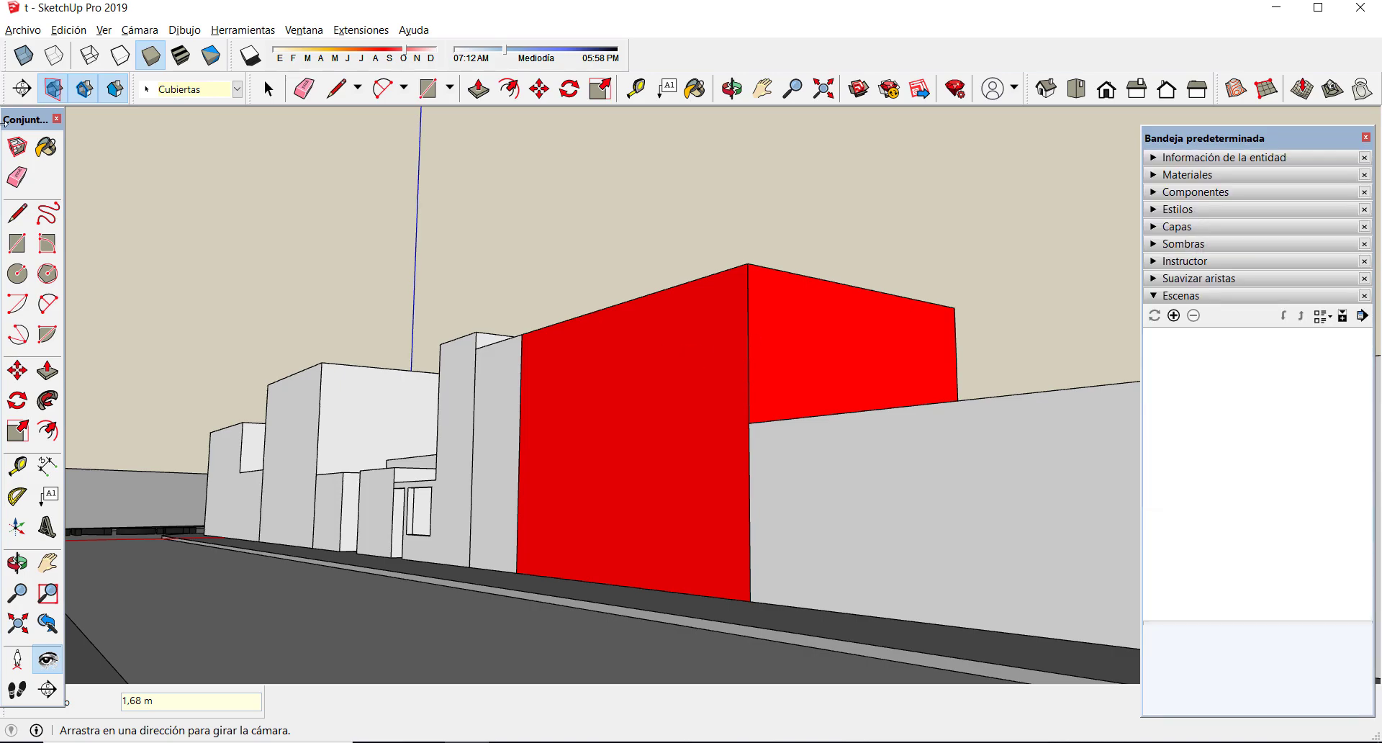
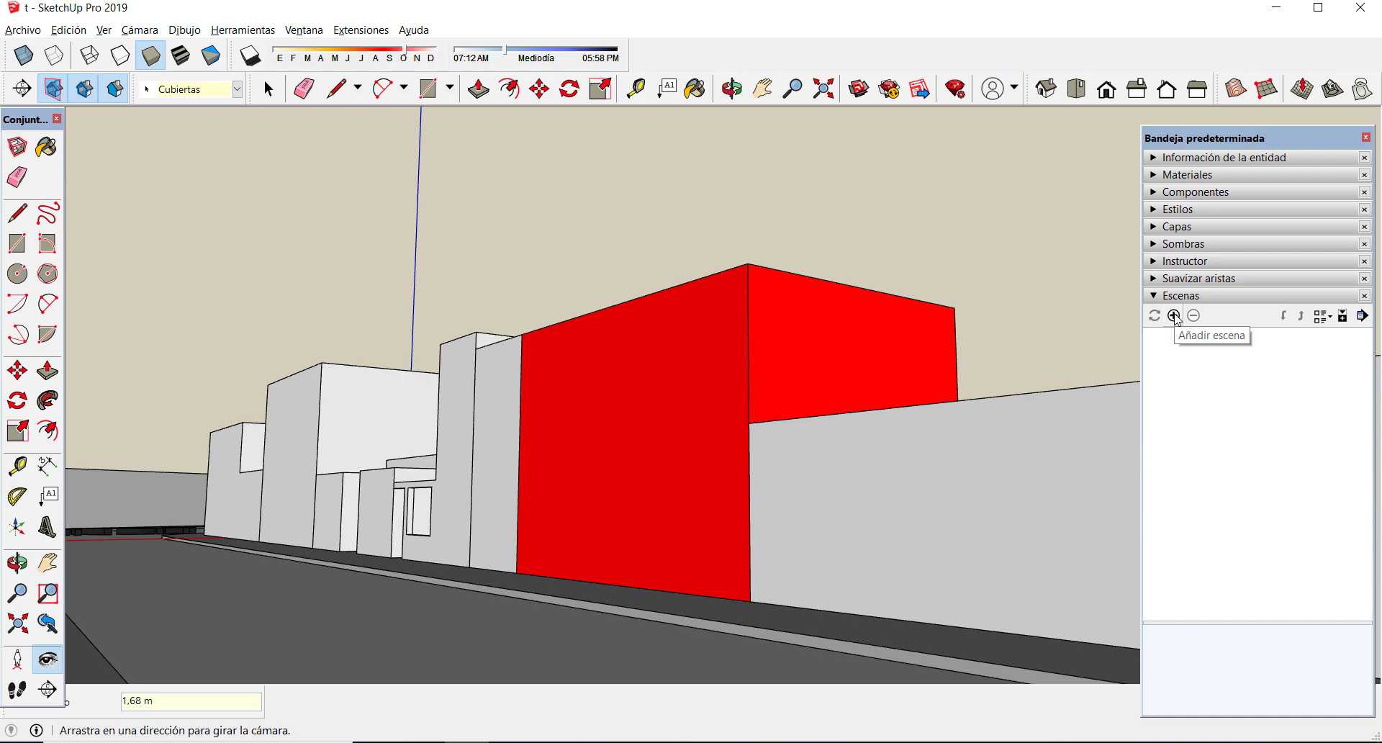
left_click(1174, 316)
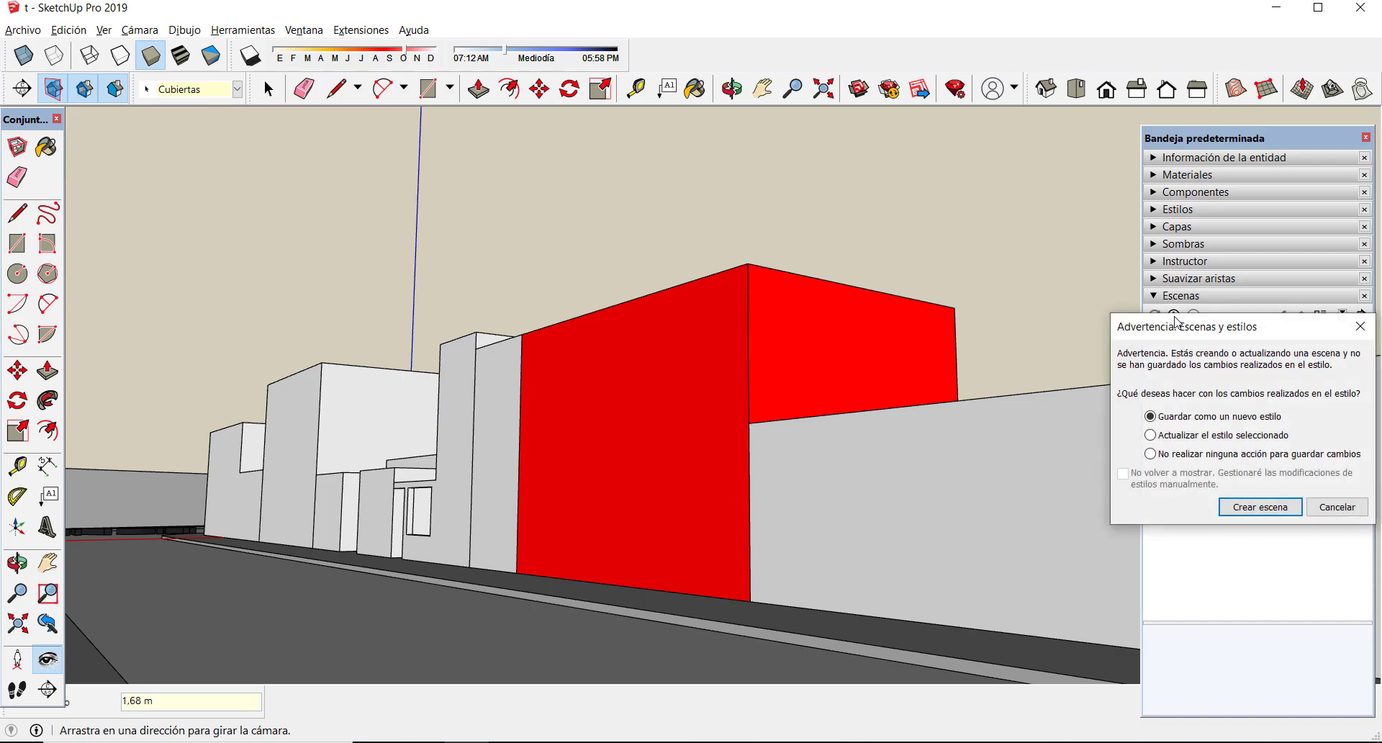
left_click(1259, 507)
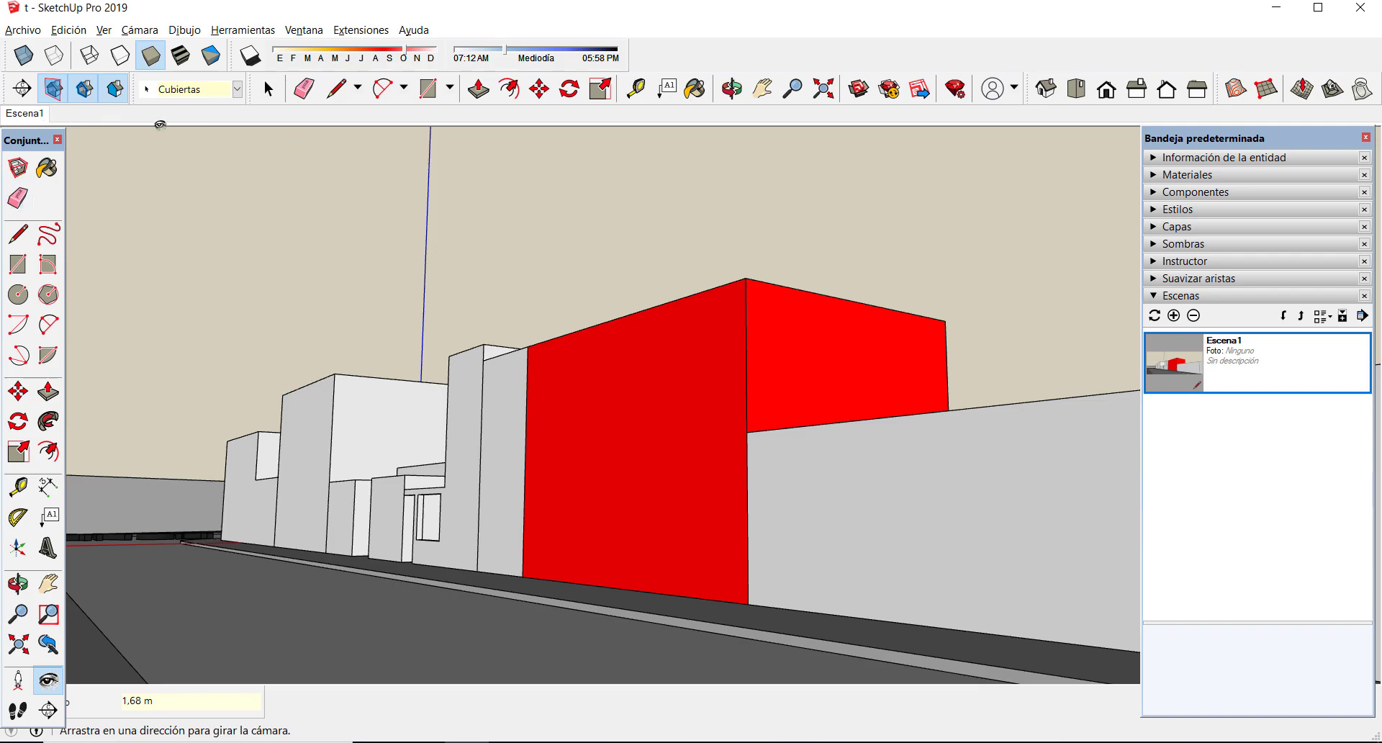
- Place the camera at street level, turn the view along the street towards the red façade, and add it as a second scene
middle_click_drag(866, 389, 216, 633)
left_click(18, 680)
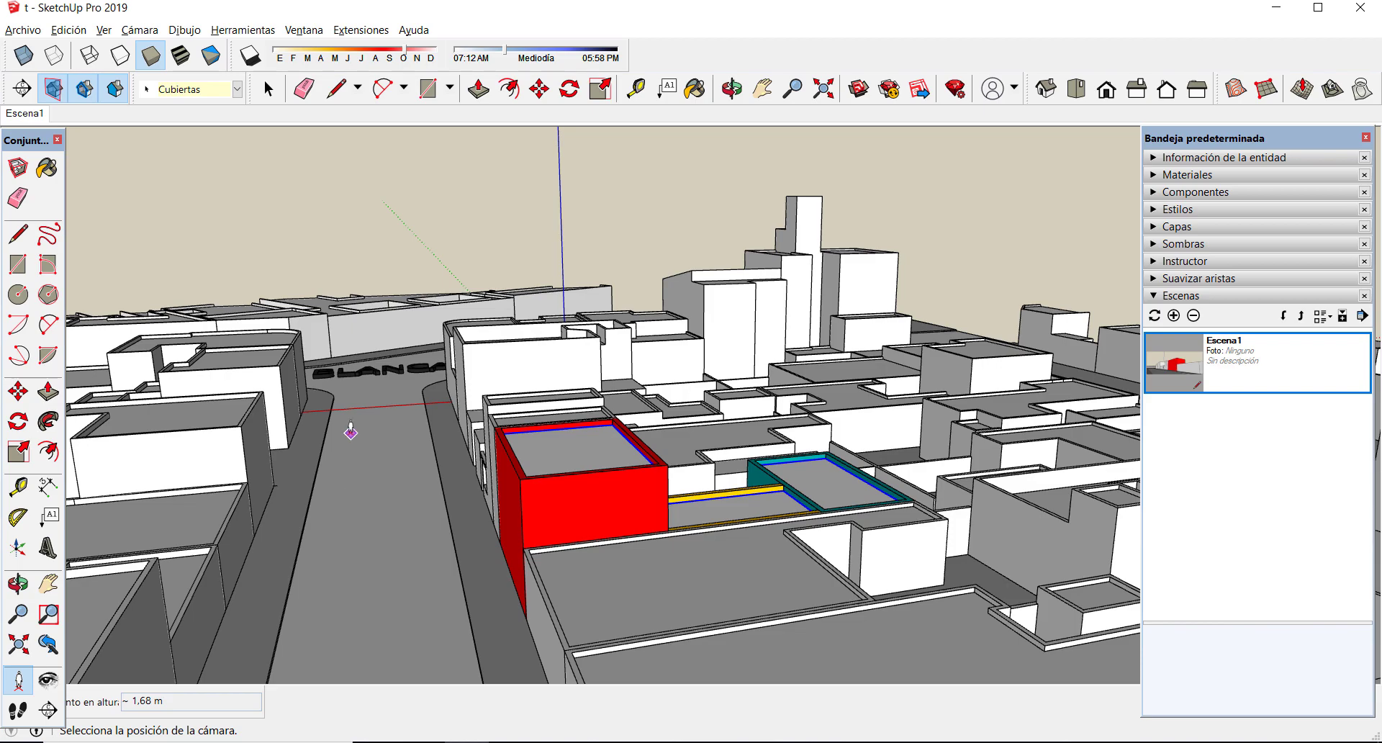
left_click(364, 447)
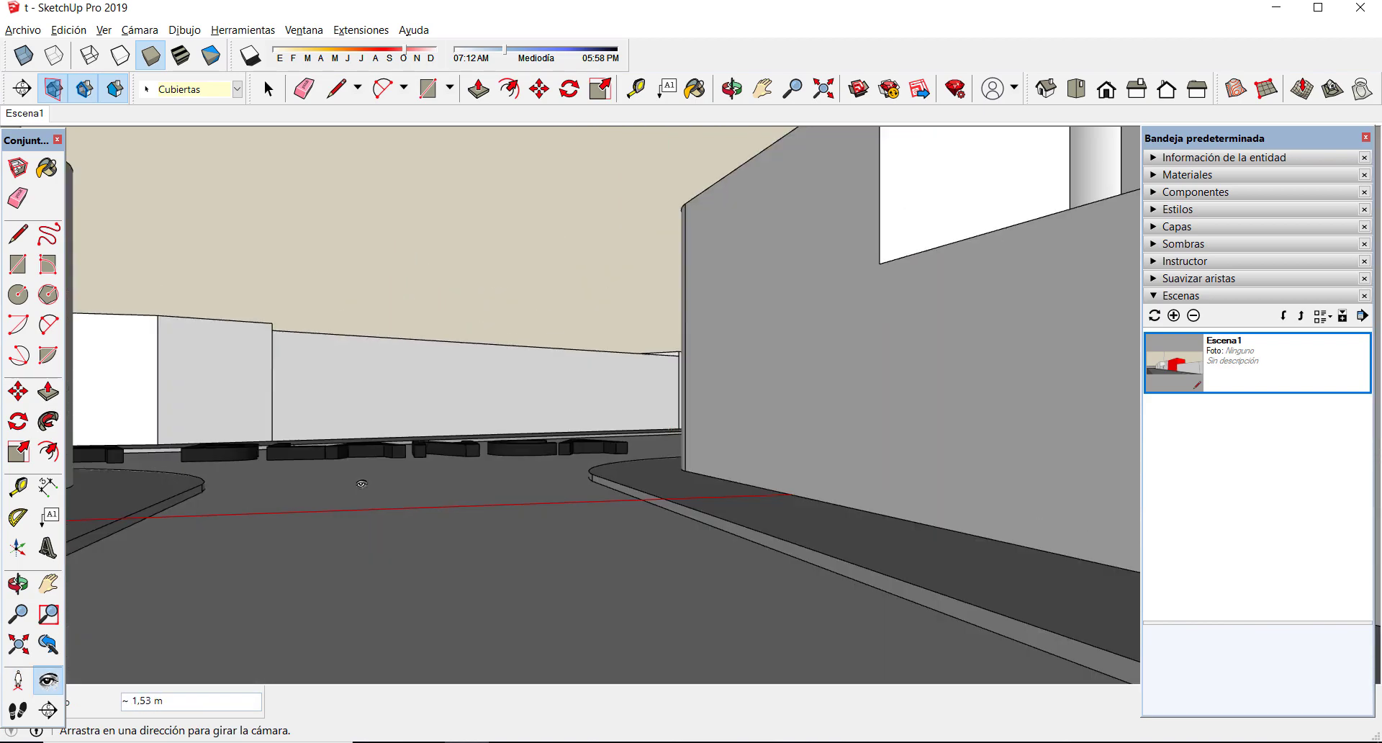
left_click_drag(312, 342, 441, 364)
left_click_drag(712, 397, 685, 365)
left_click_drag(631, 407, 602, 359)
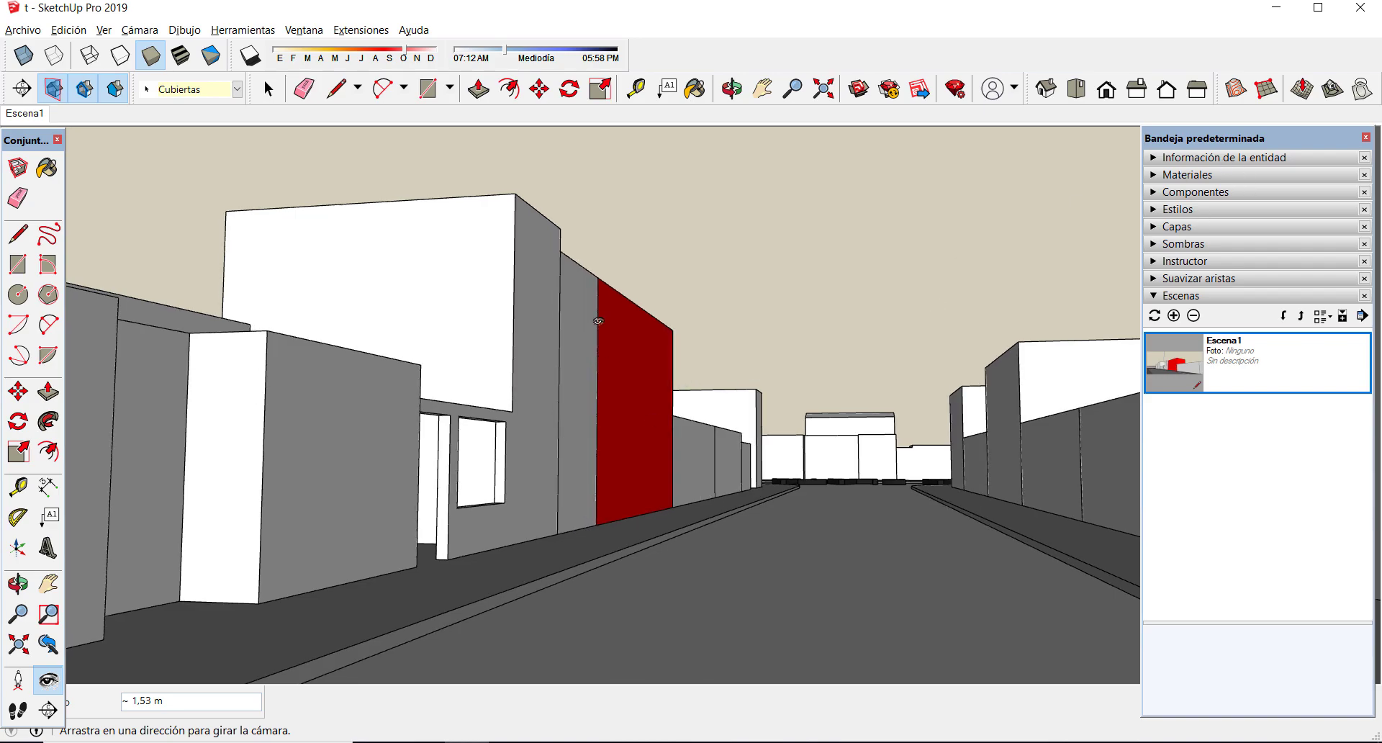
left_click(1173, 316)
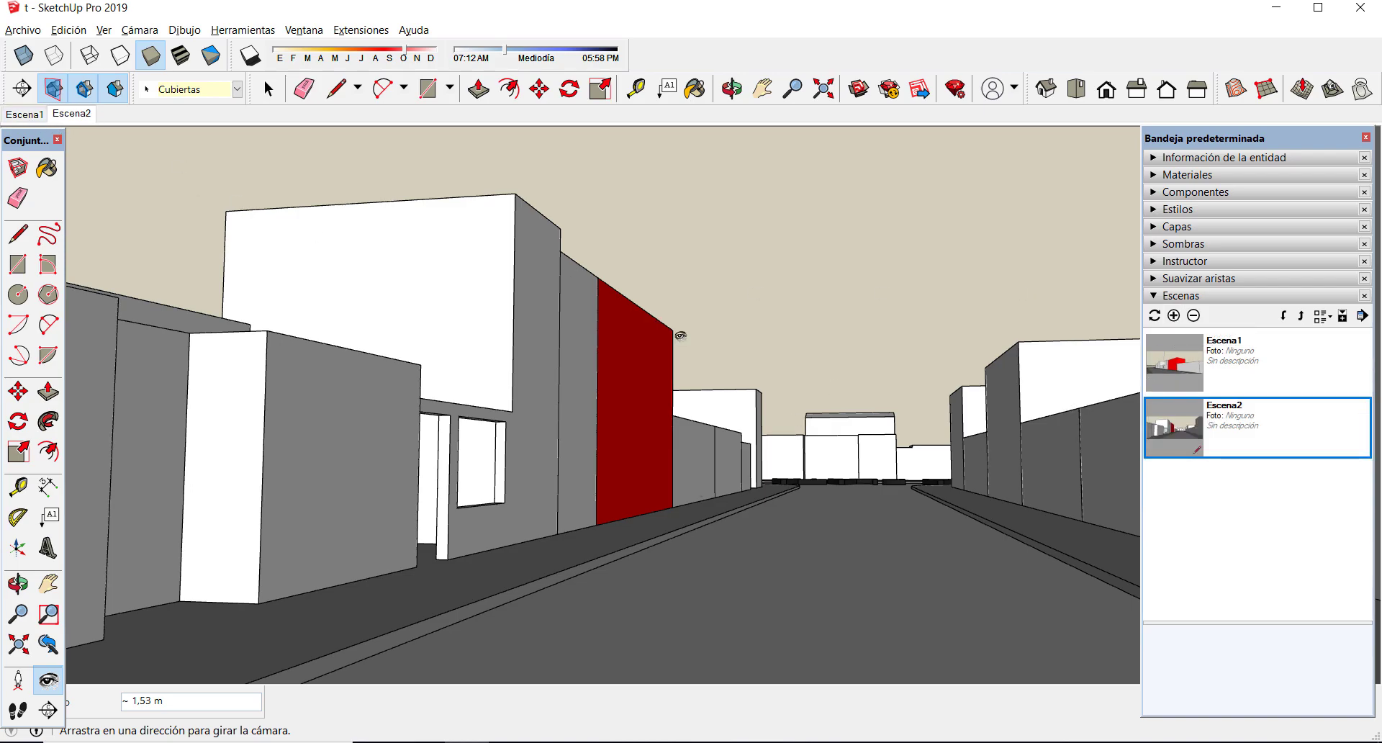
- Switch between Escena1 and Escena2 to compare the two saved street views
left_click(32, 115)
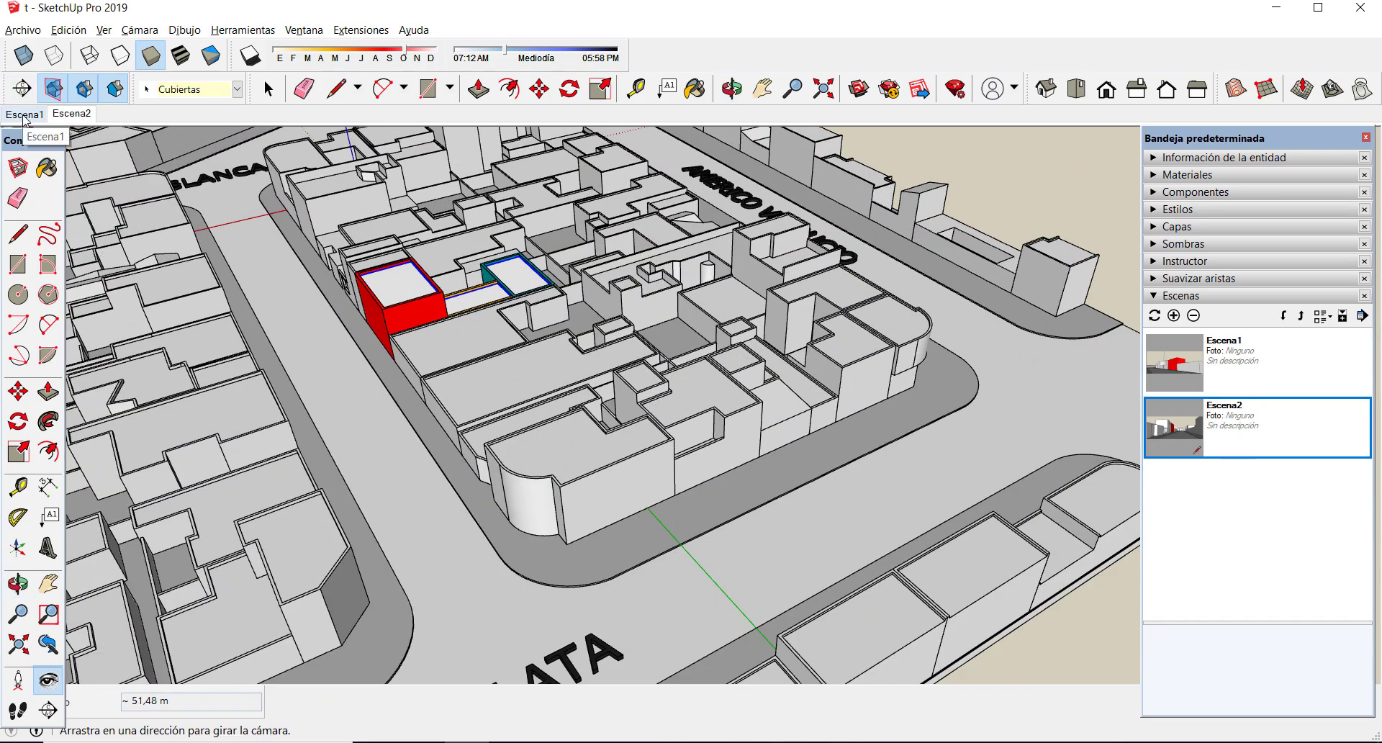
left_click(25, 120)
left_click(70, 115)
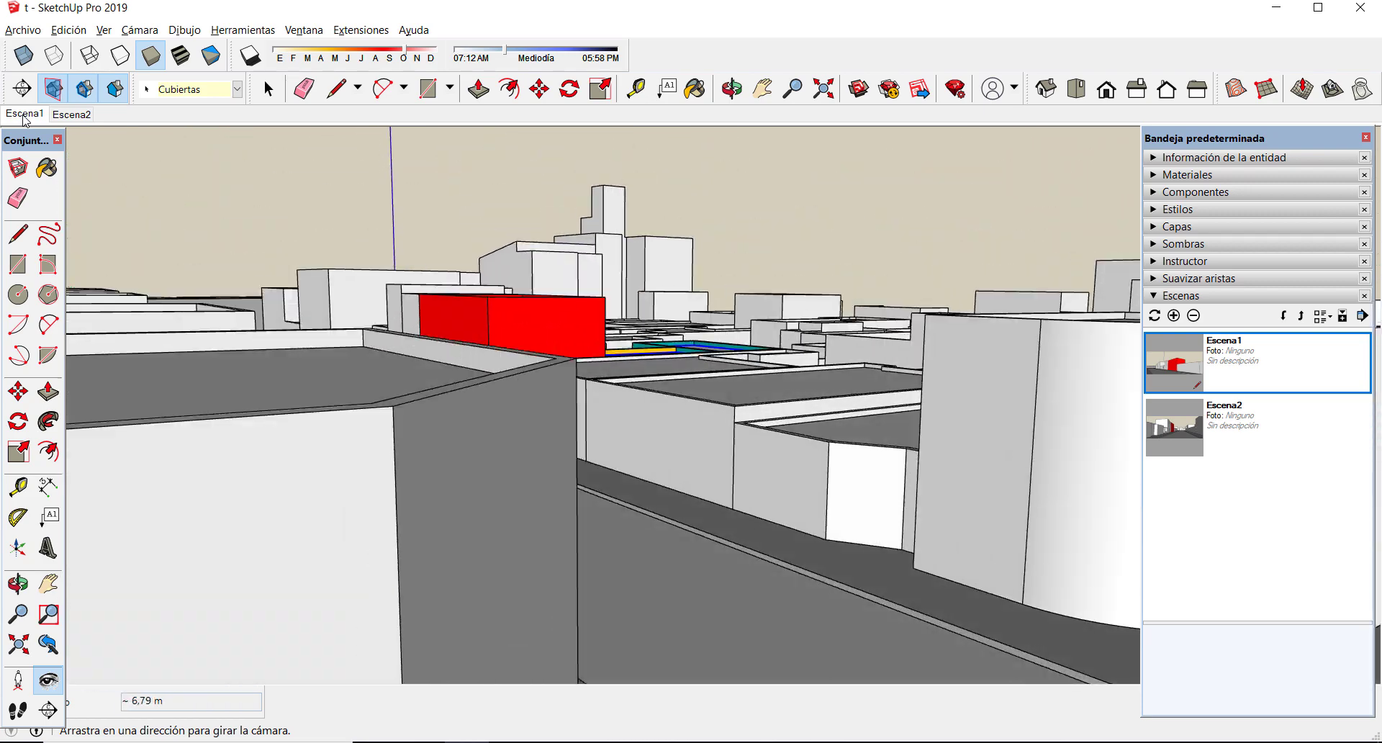
left_click(69, 115)
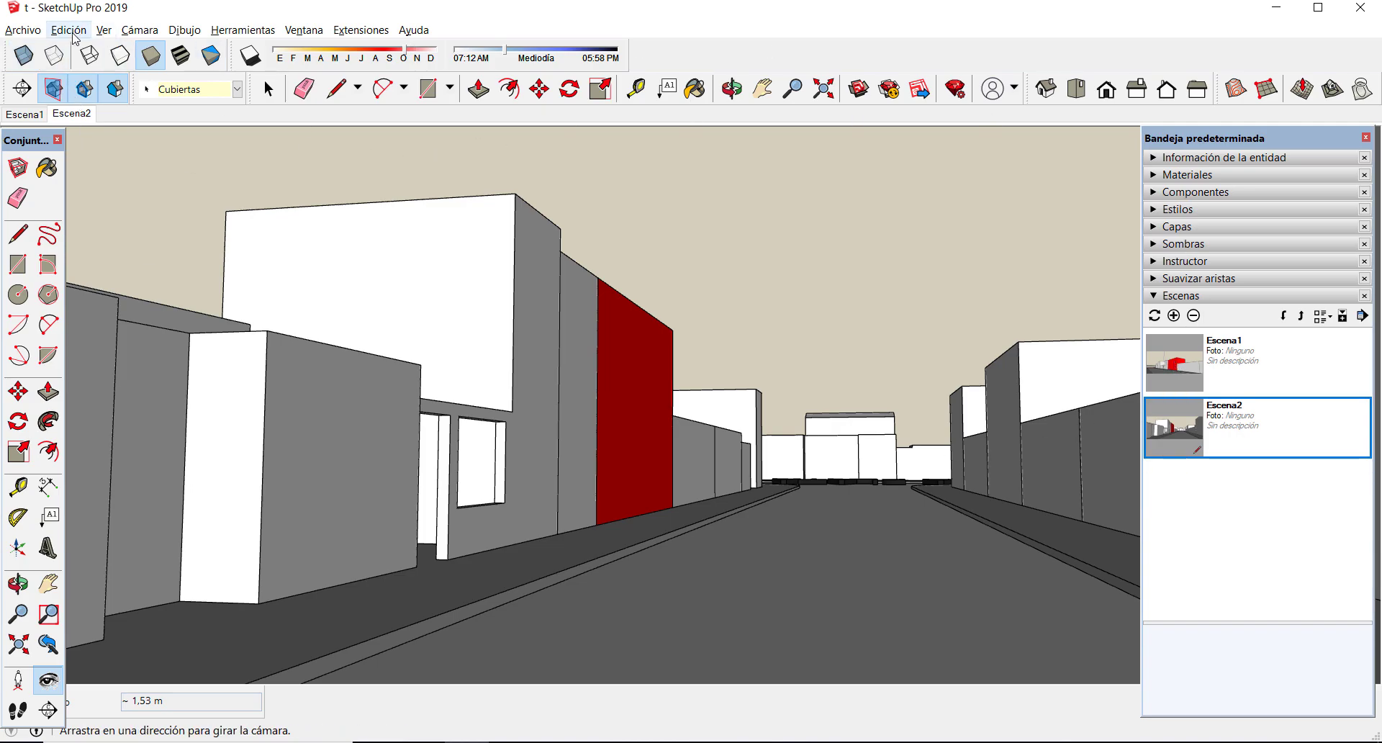
- Export the Escena2 view as a 2D PNG image named "escena 1" in the TUTORIAL SKETCHUP folder
left_click(26, 29)
mouse_move(87, 291)
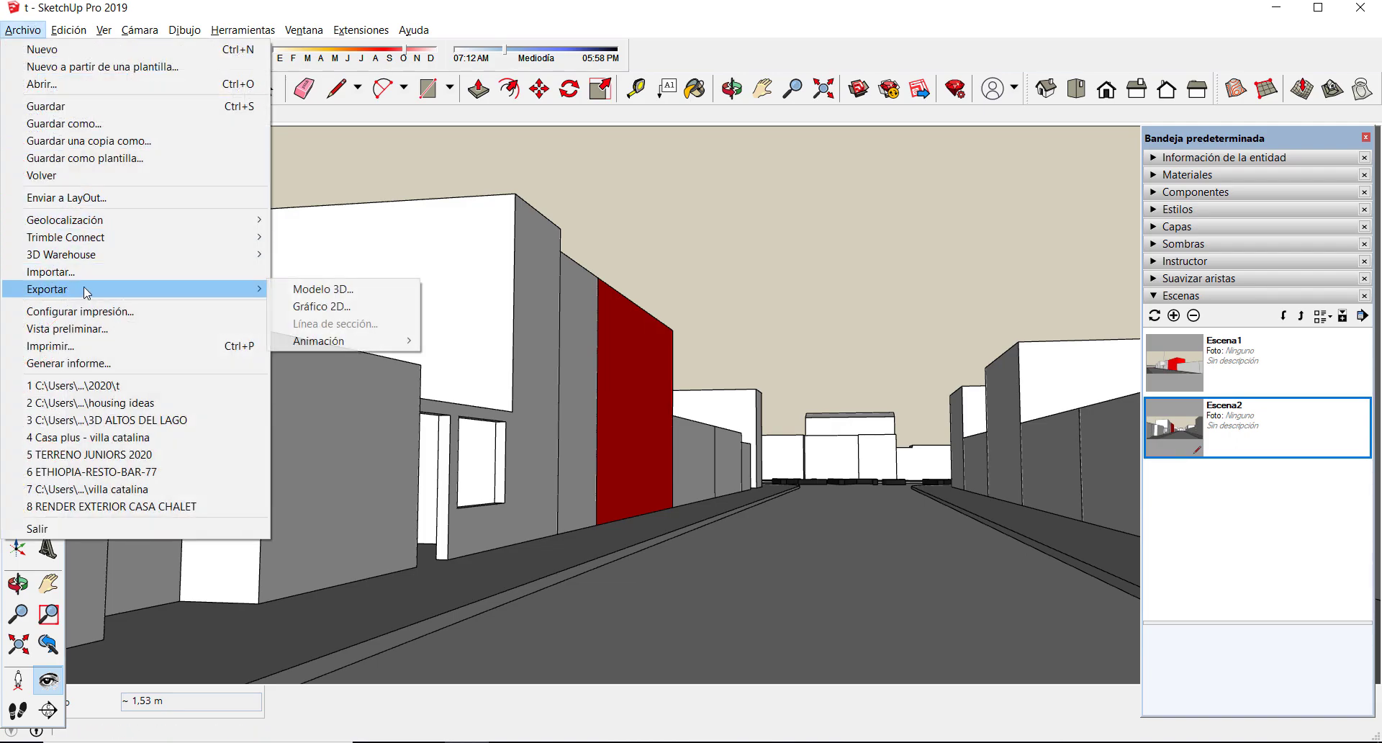
left_click(341, 307)
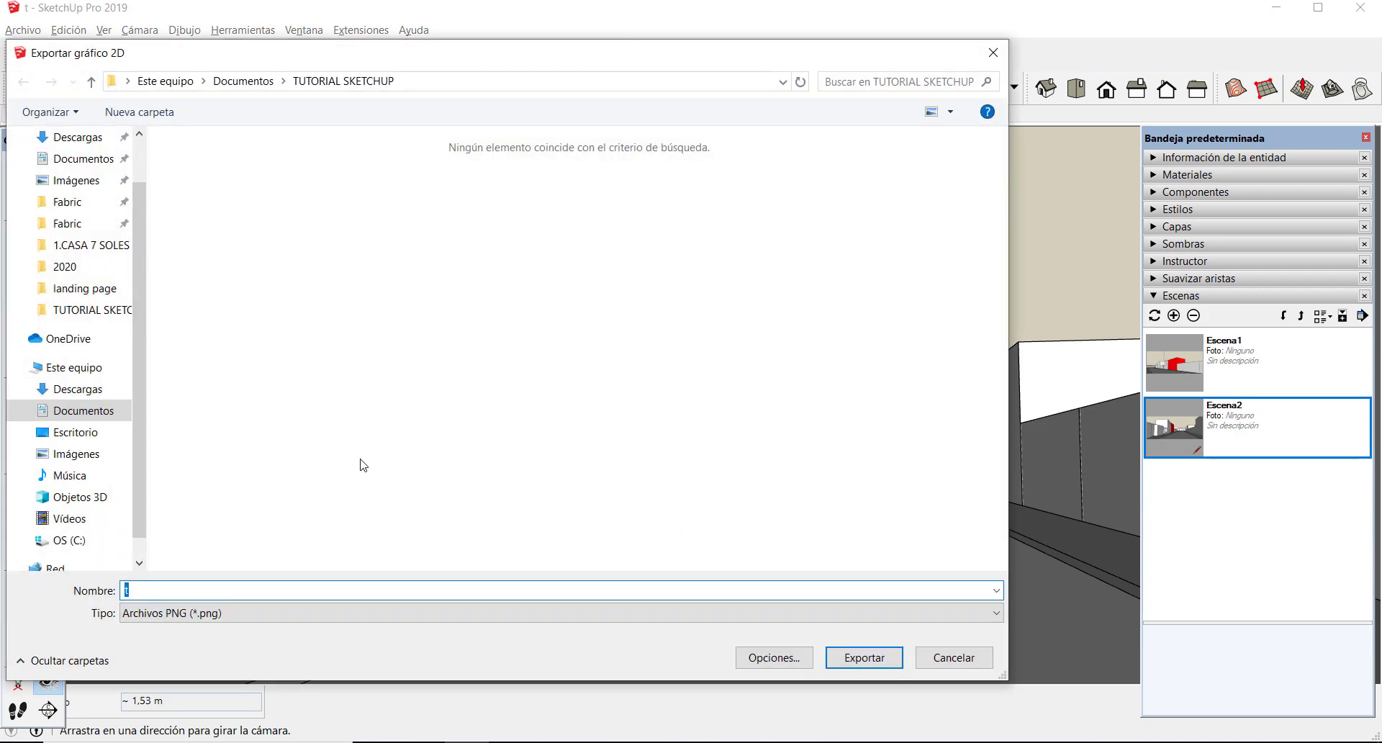
type("es")
left_click(222, 613)
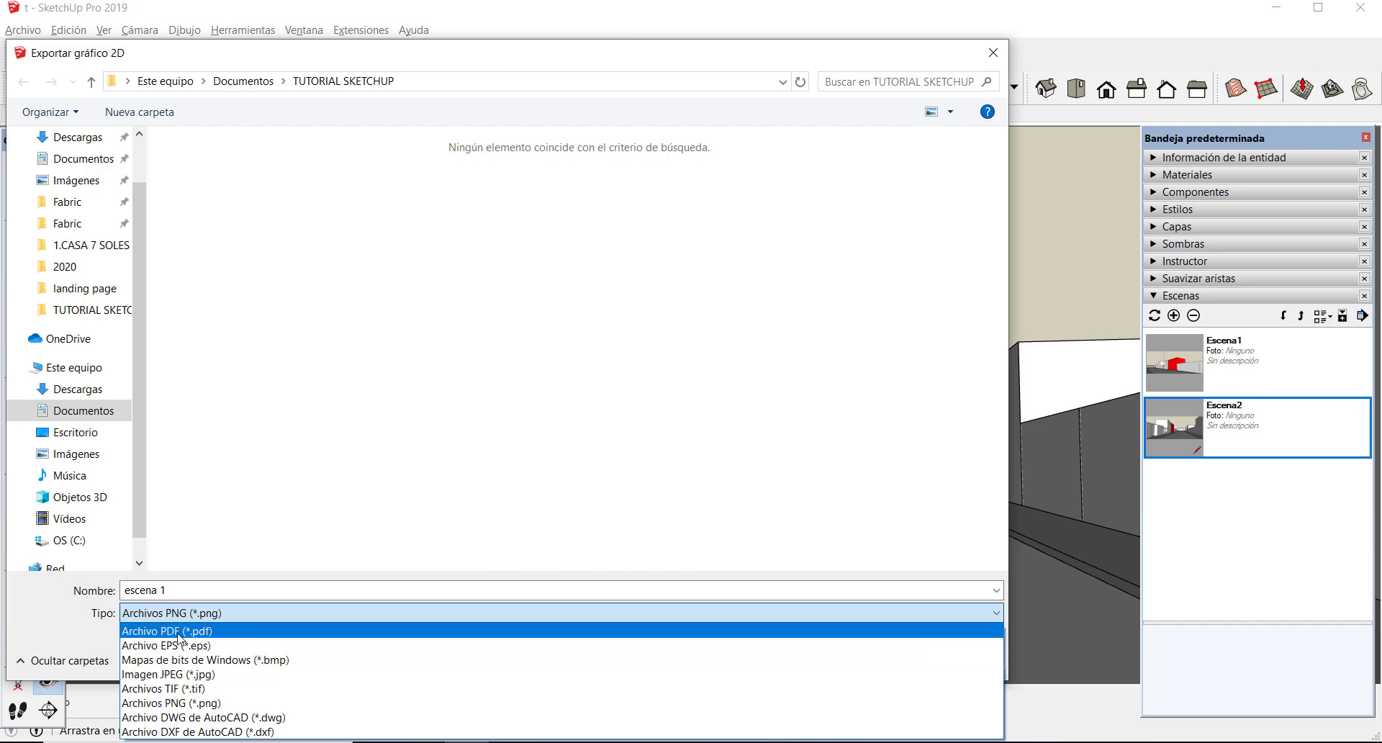
left_click(195, 704)
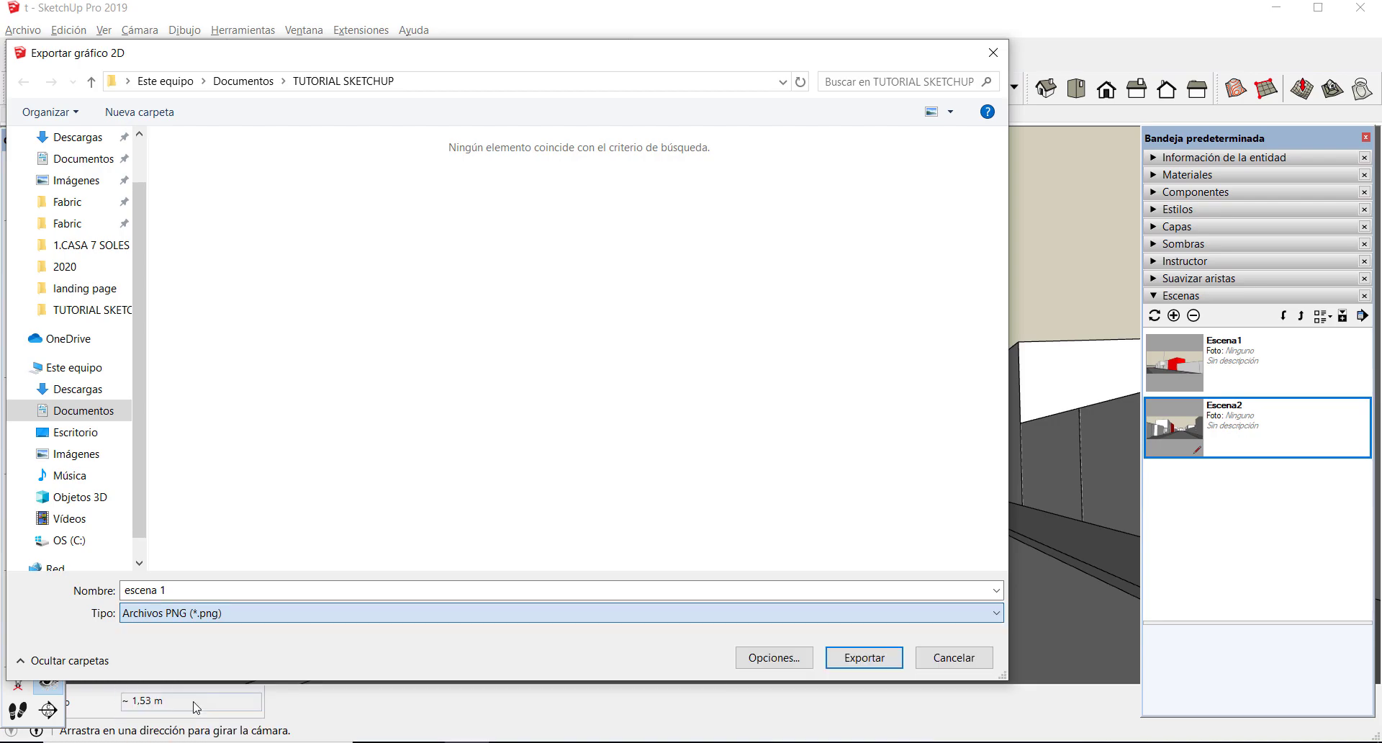
left_click(865, 658)
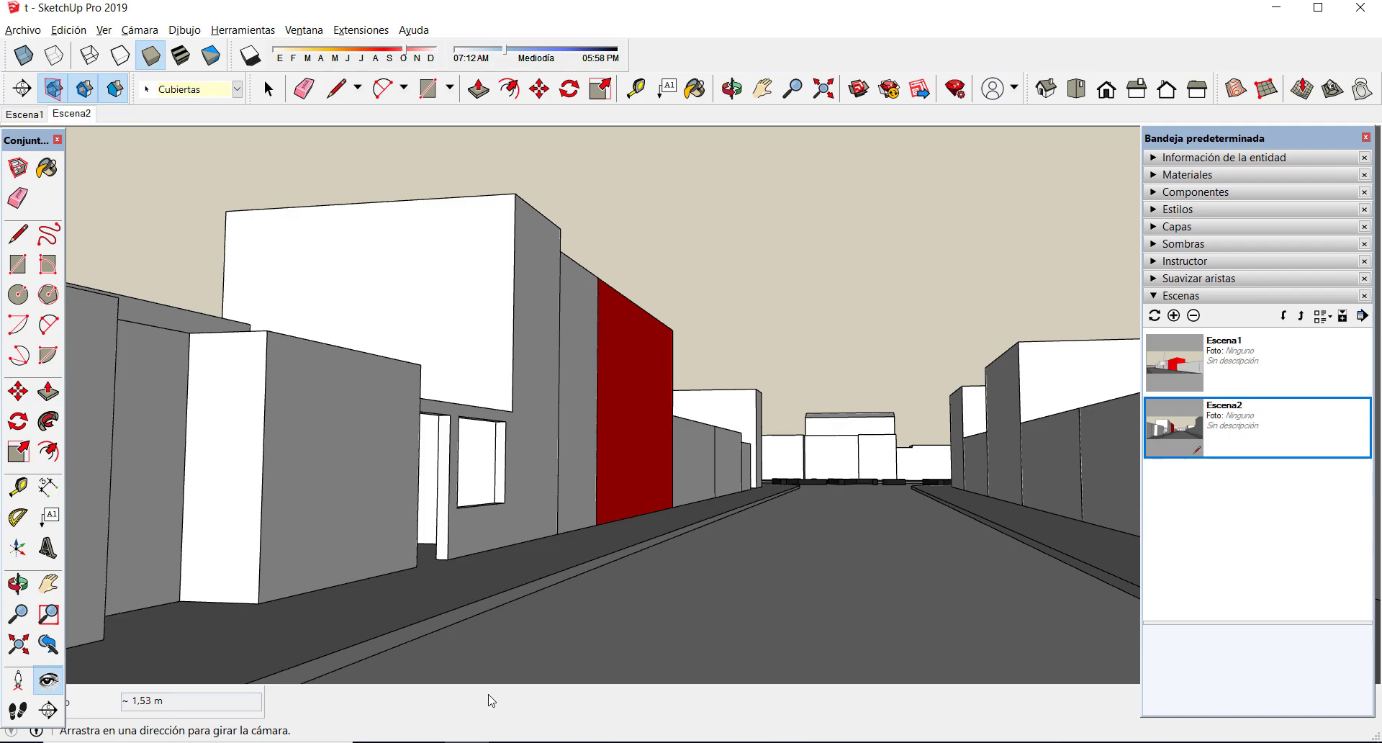
- Open the exported image "escena 1" from its folder to check it, and return to the model
left_click(423, 742)
double_click(462, 257)
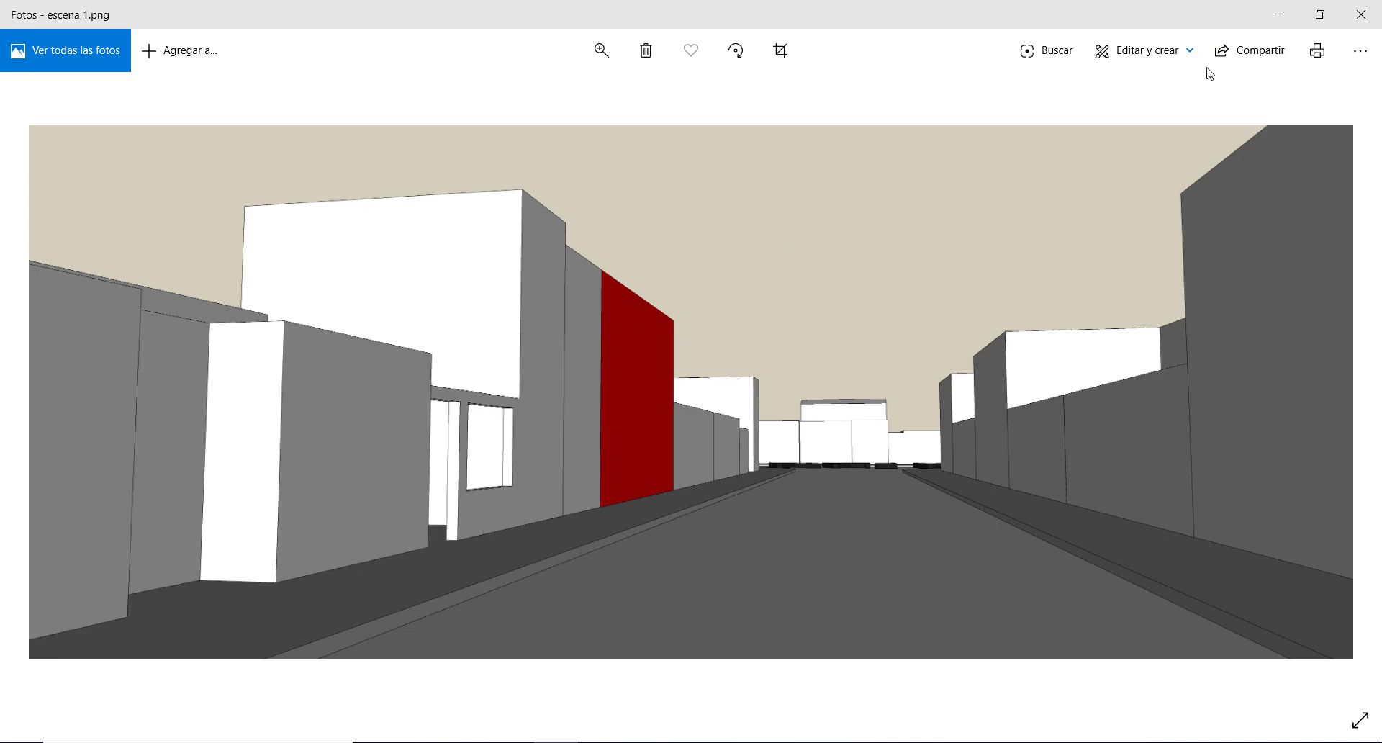
left_click(1370, 4)
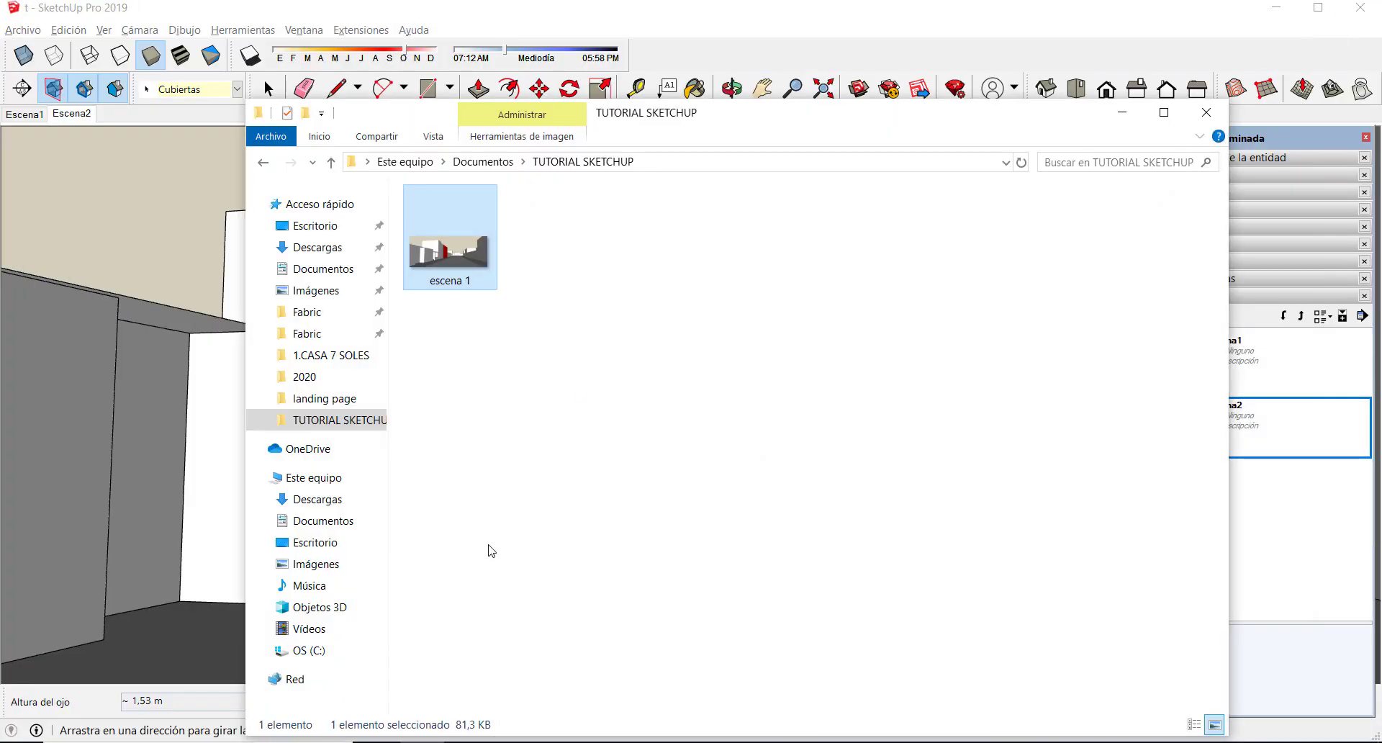
left_click(1123, 114)
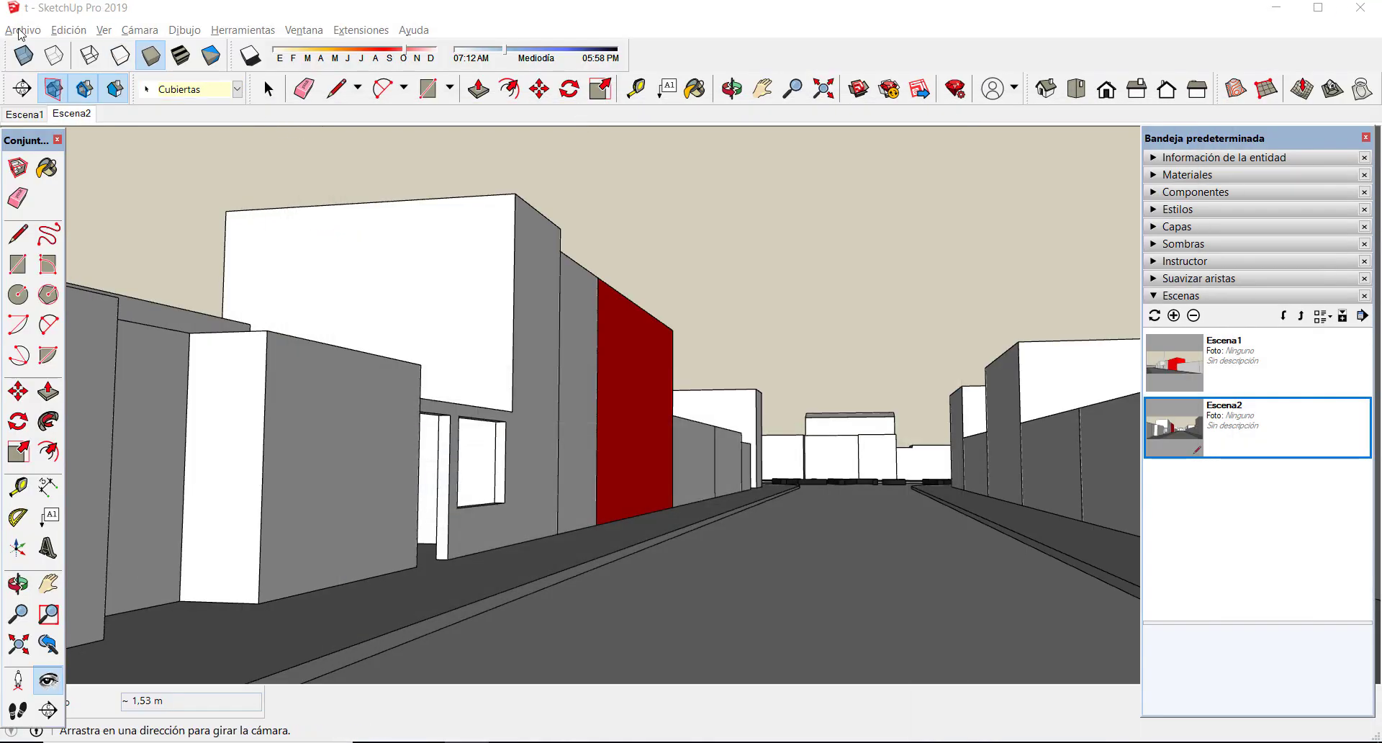
- Review the image size and processing options of the 2D graphic export, and leave without exporting
left_click(22, 29)
mouse_move(77, 290)
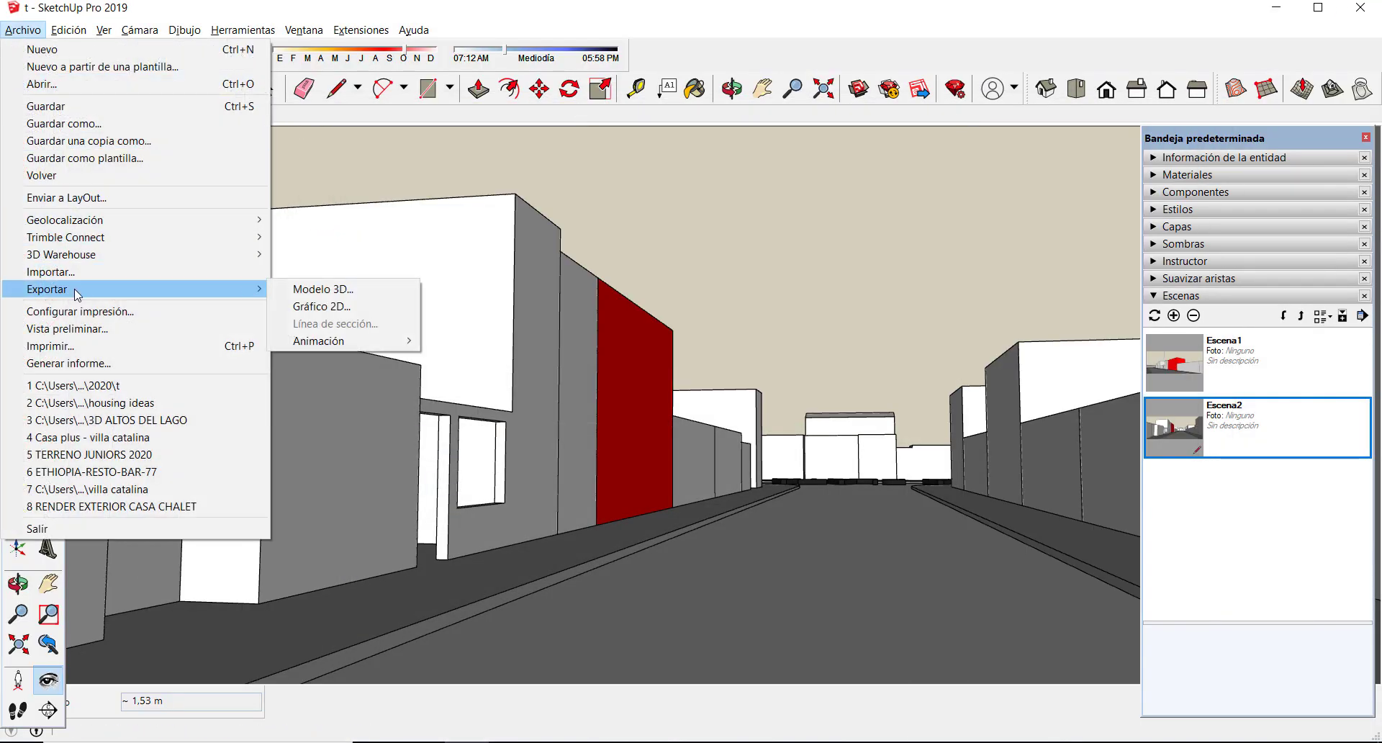
left_click(322, 308)
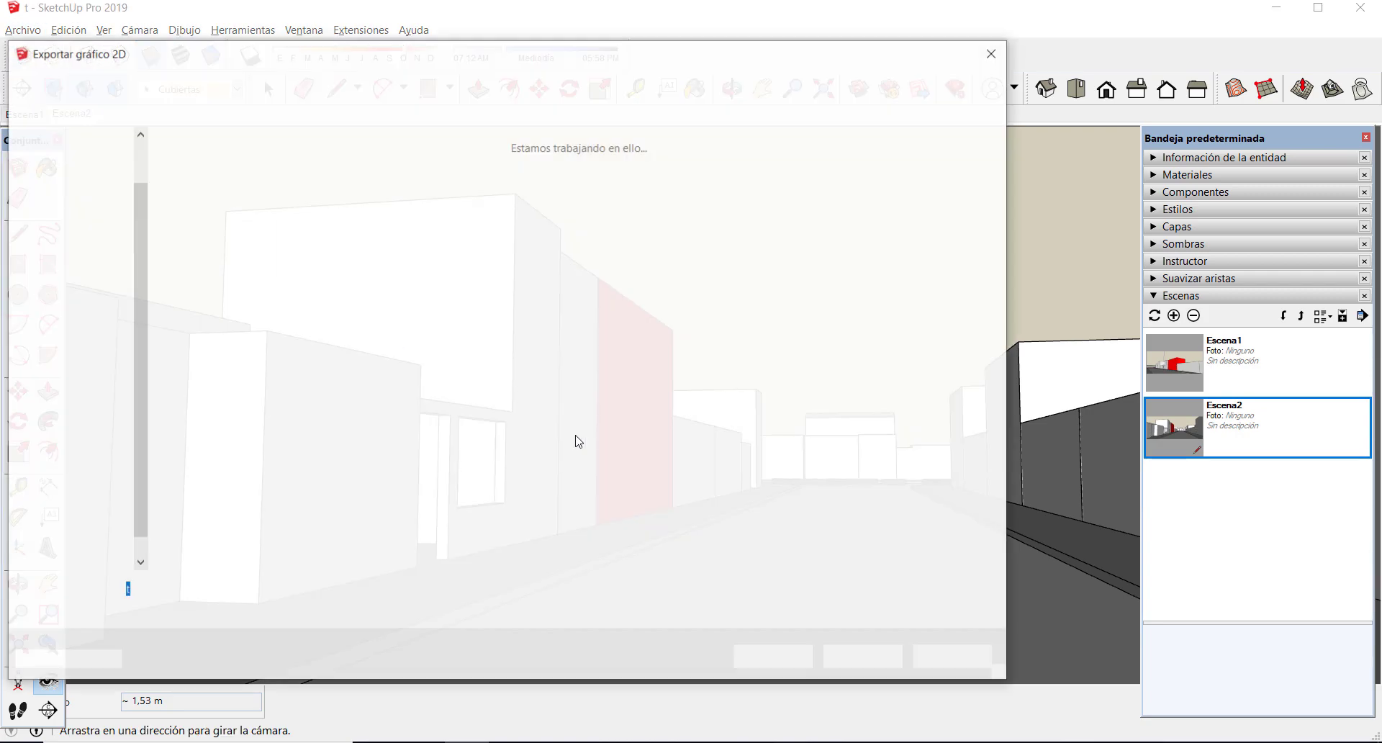
left_click(783, 665)
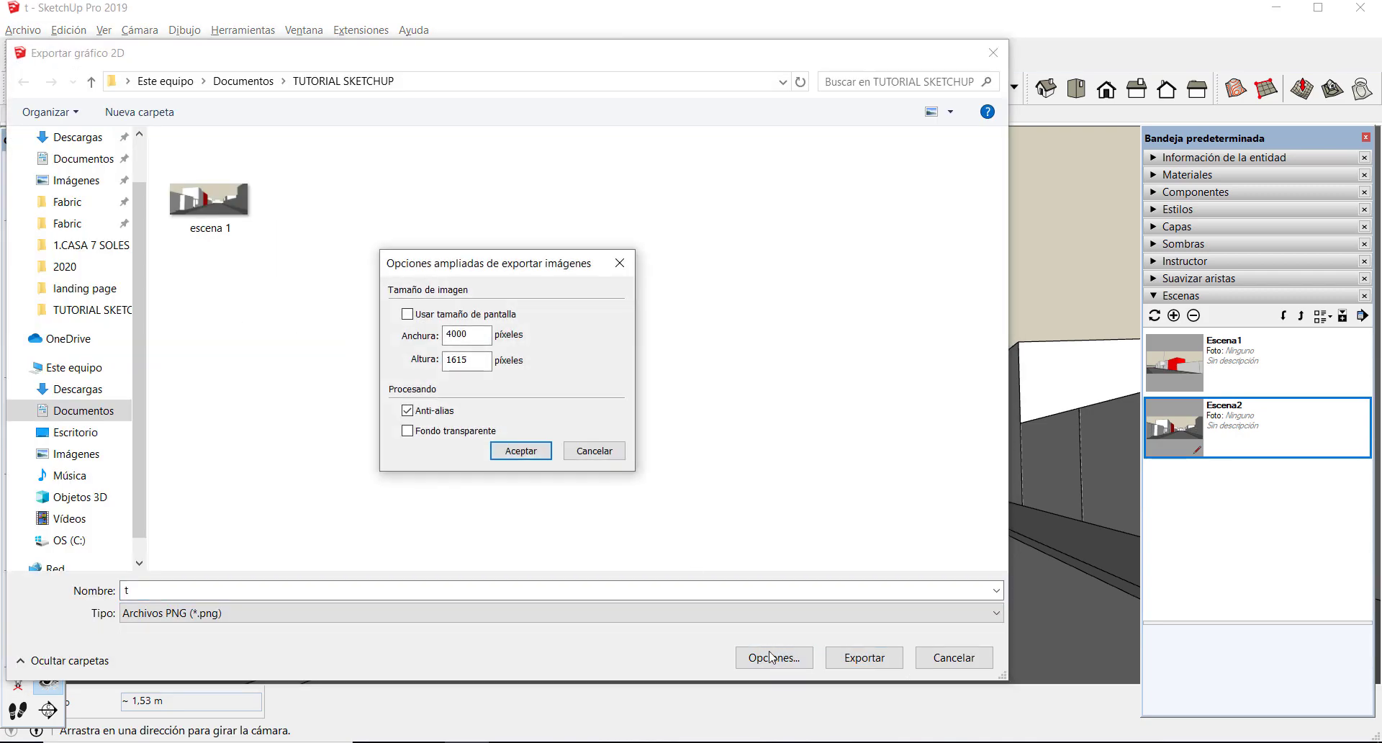
double_click(462, 331)
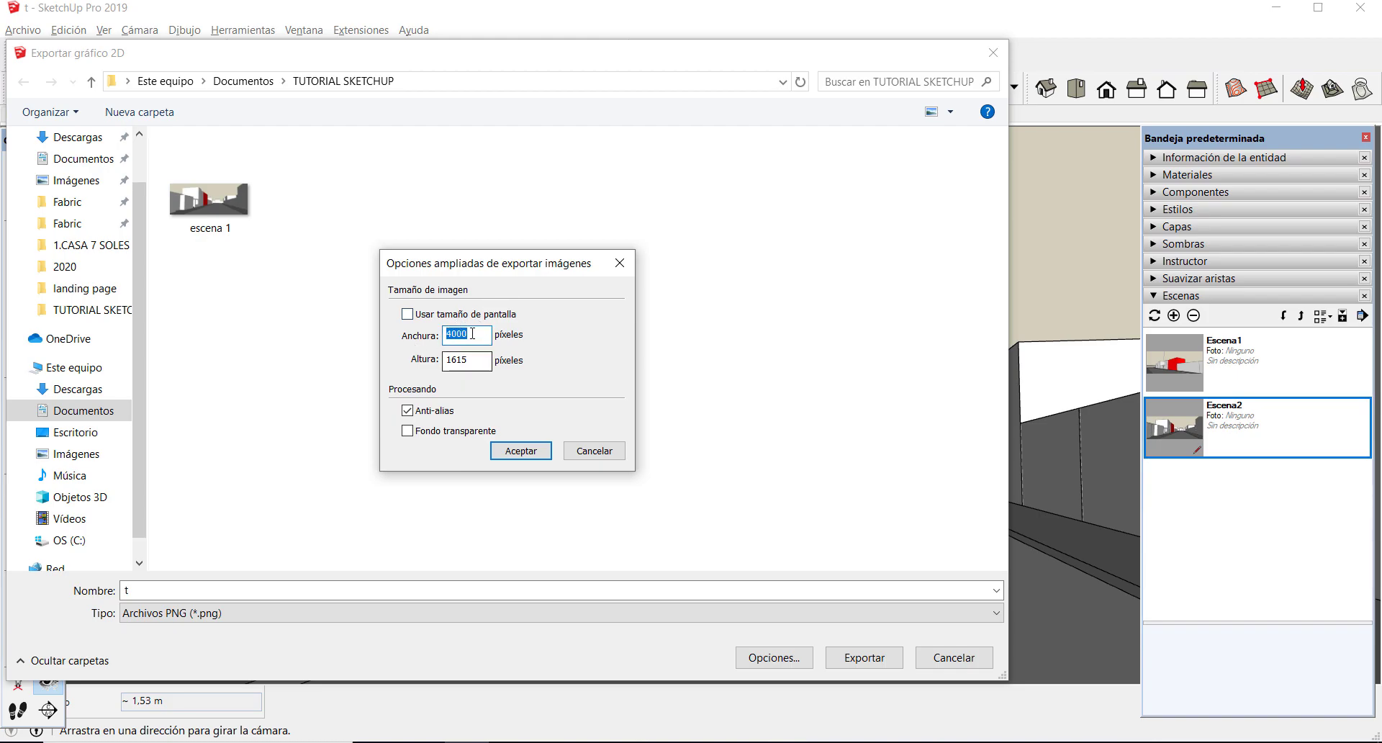
left_click_drag(530, 269, 606, 264)
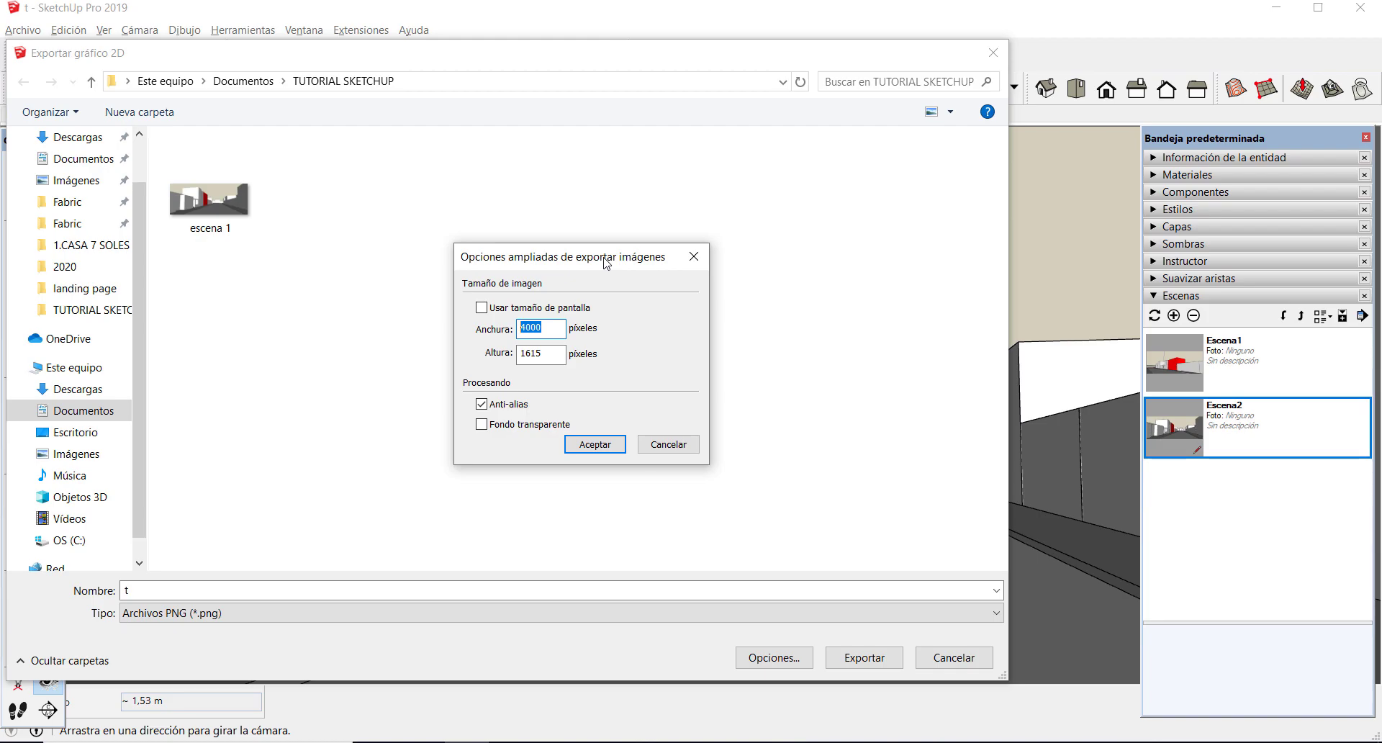
left_click_drag(557, 266, 484, 186)
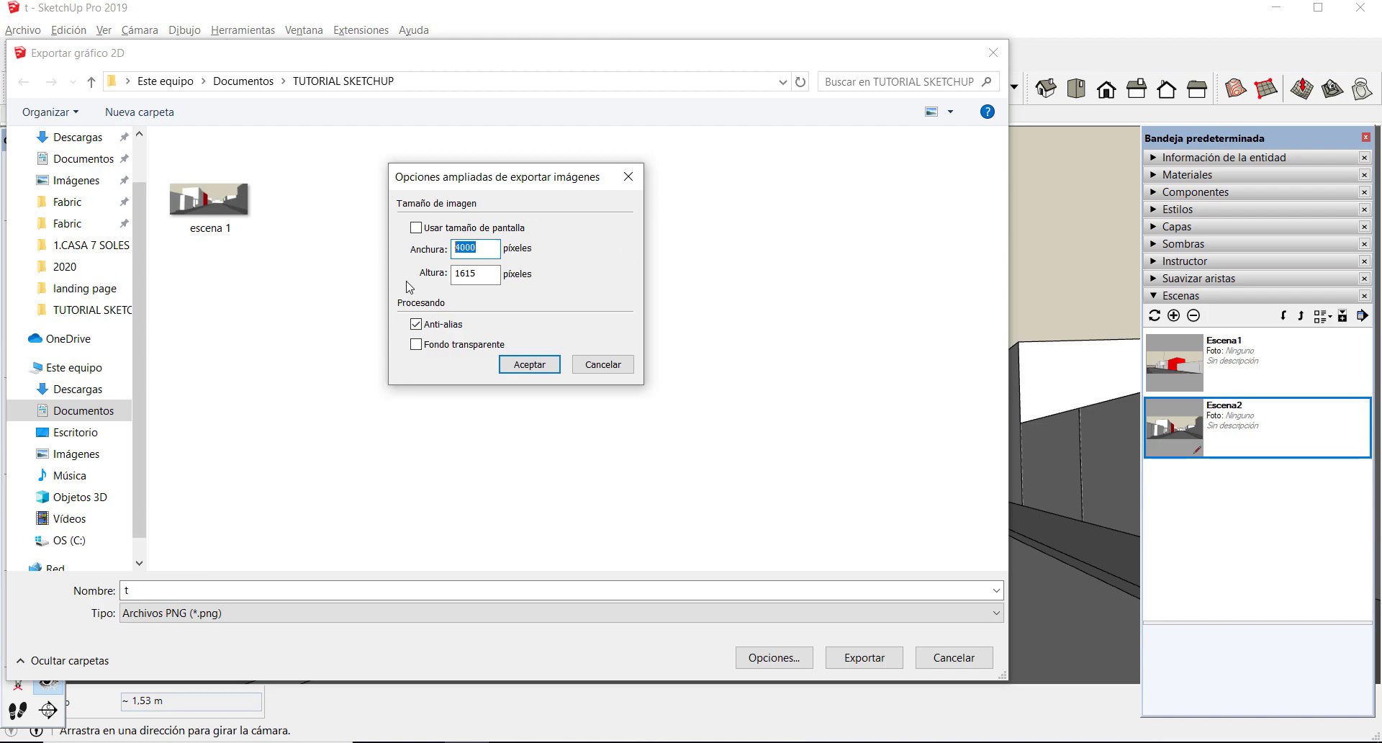
left_click_drag(461, 172, 515, 211)
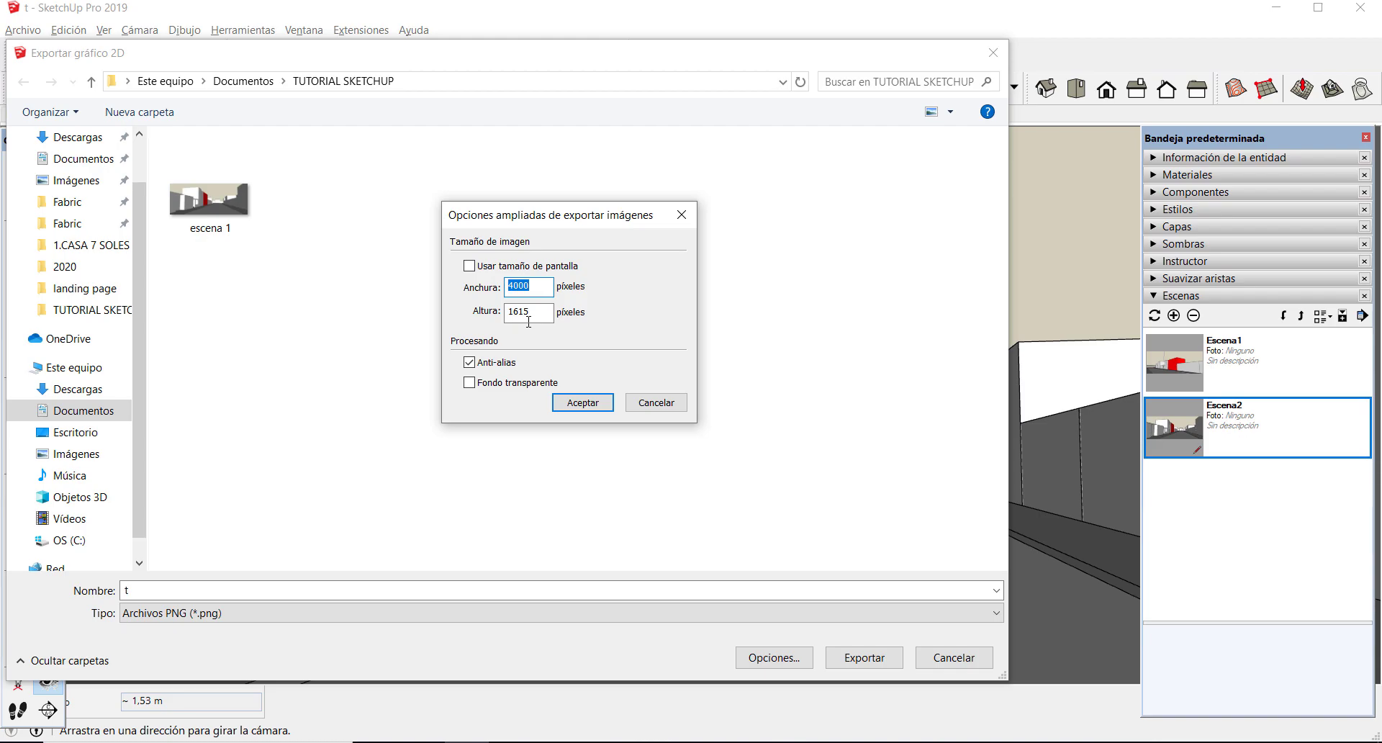
type("60")
left_click(656, 402)
left_click(992, 53)
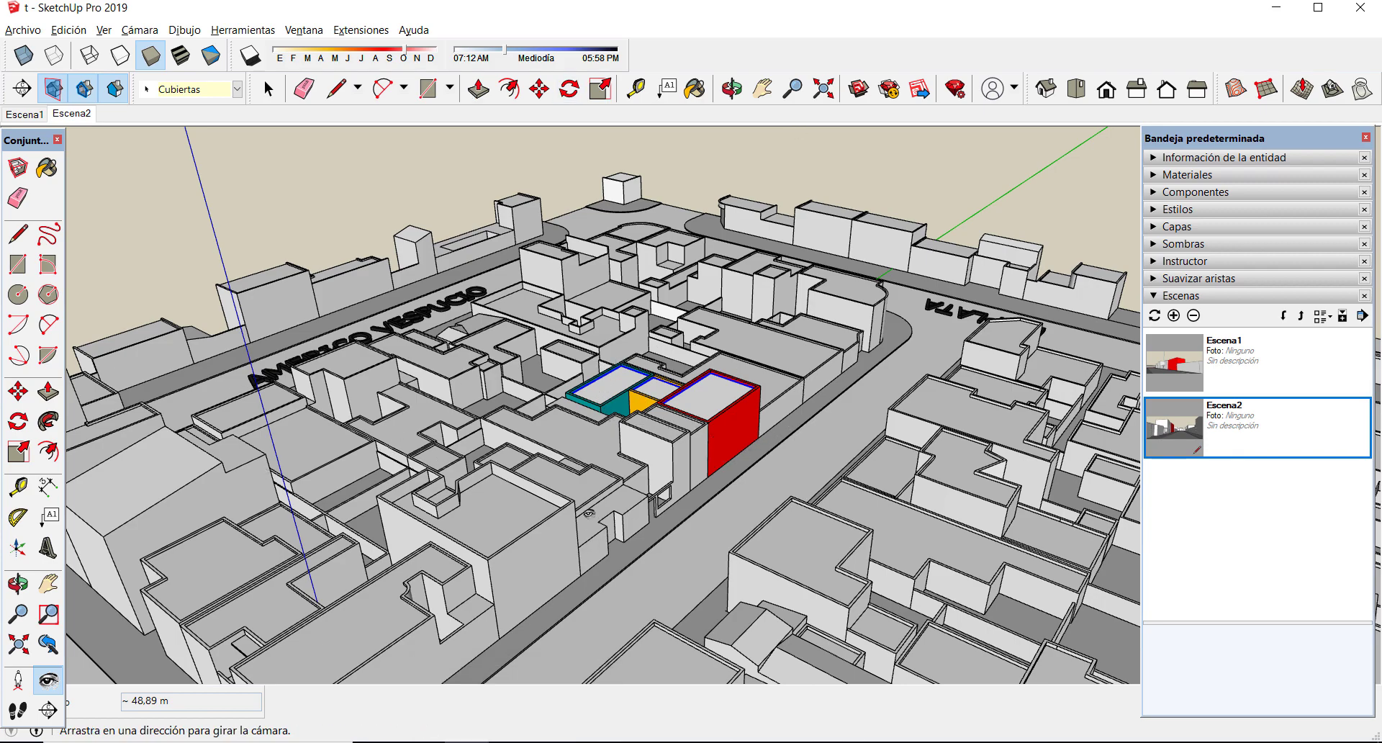
- Change the camera from perspective to parallel projection
scroll(589, 516, "up", 1)
middle_click_drag(713, 566, 884, 485)
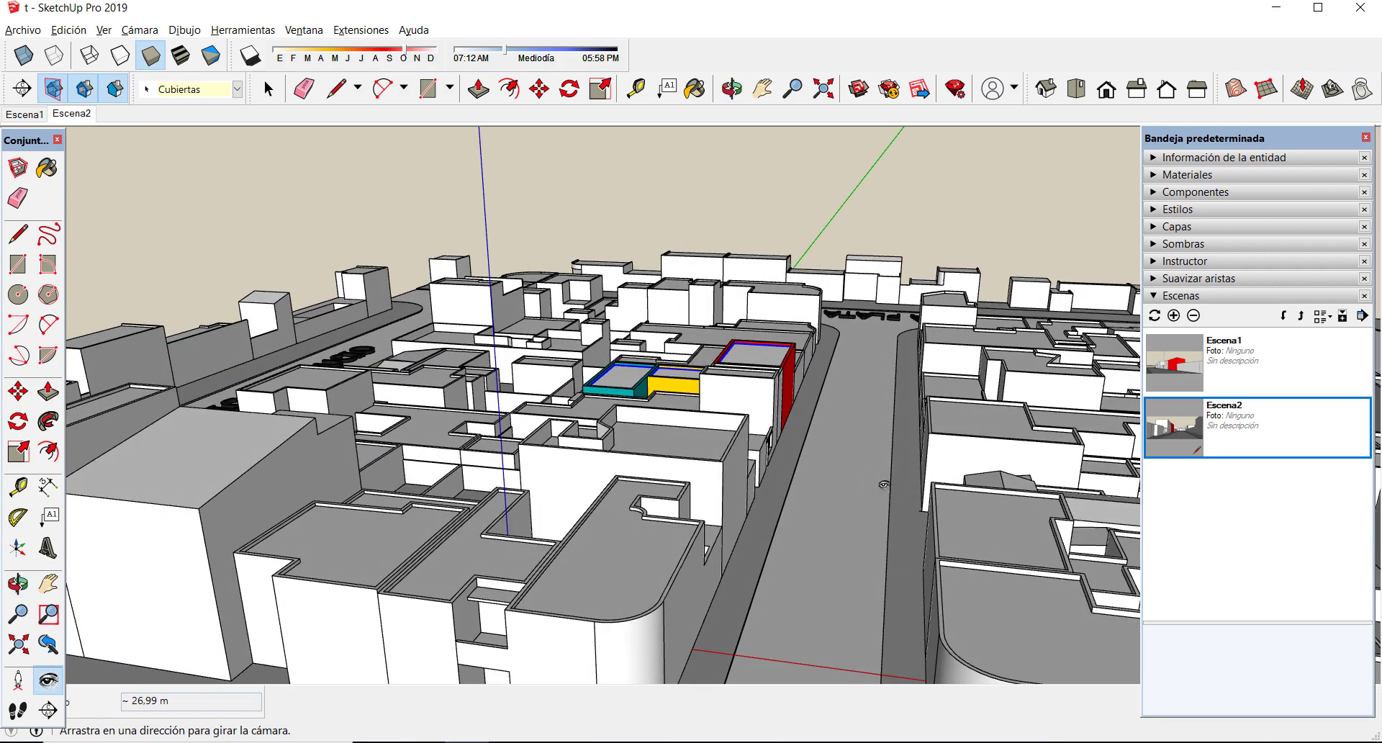
scroll(884, 484, "up", 2)
scroll(905, 515, "up", 2)
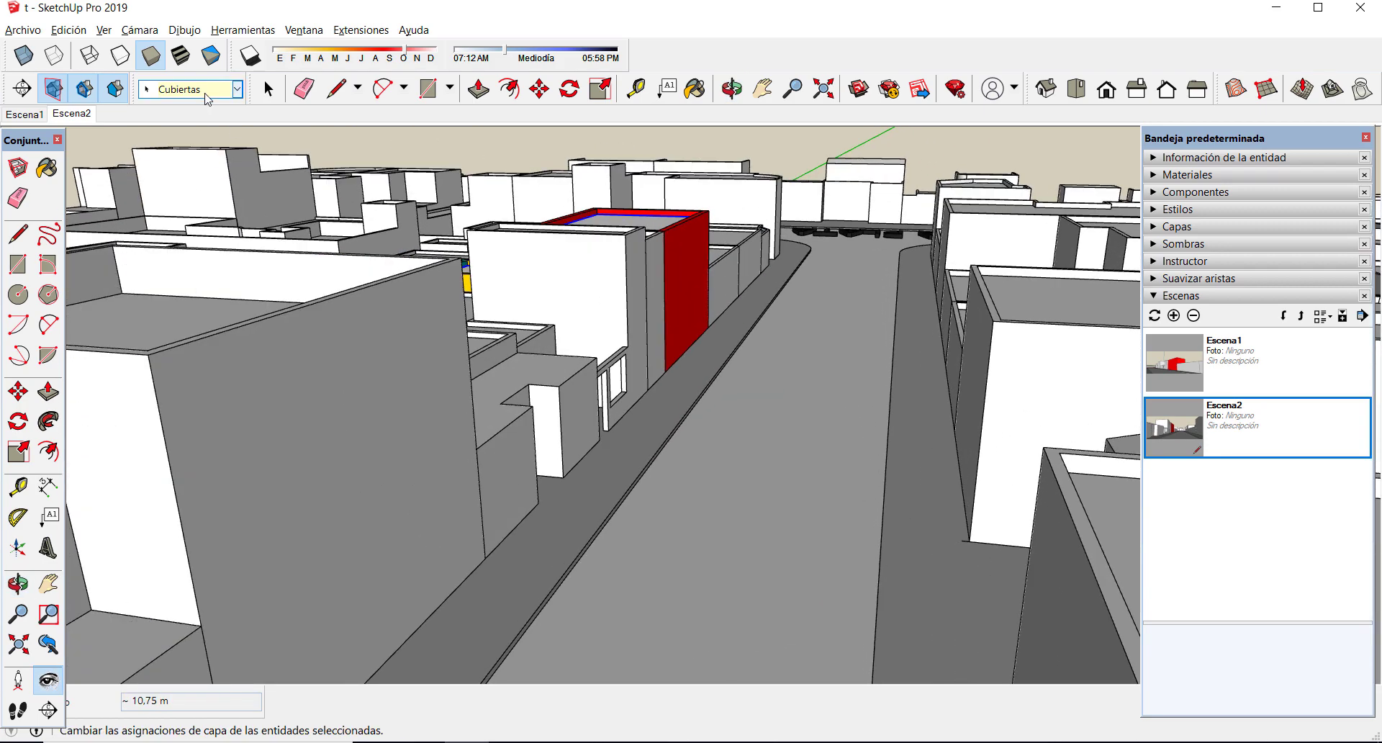
left_click(140, 30)
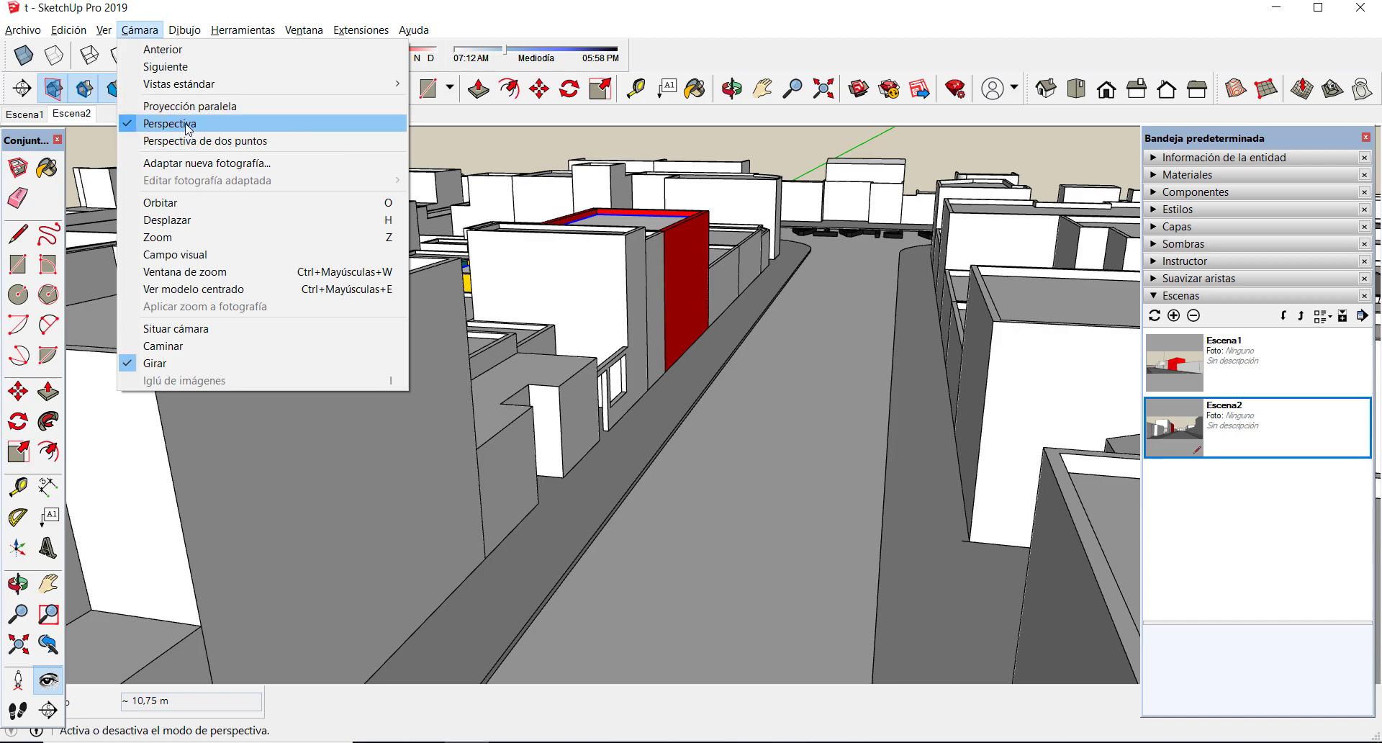
left_click(134, 36)
left_click(138, 34)
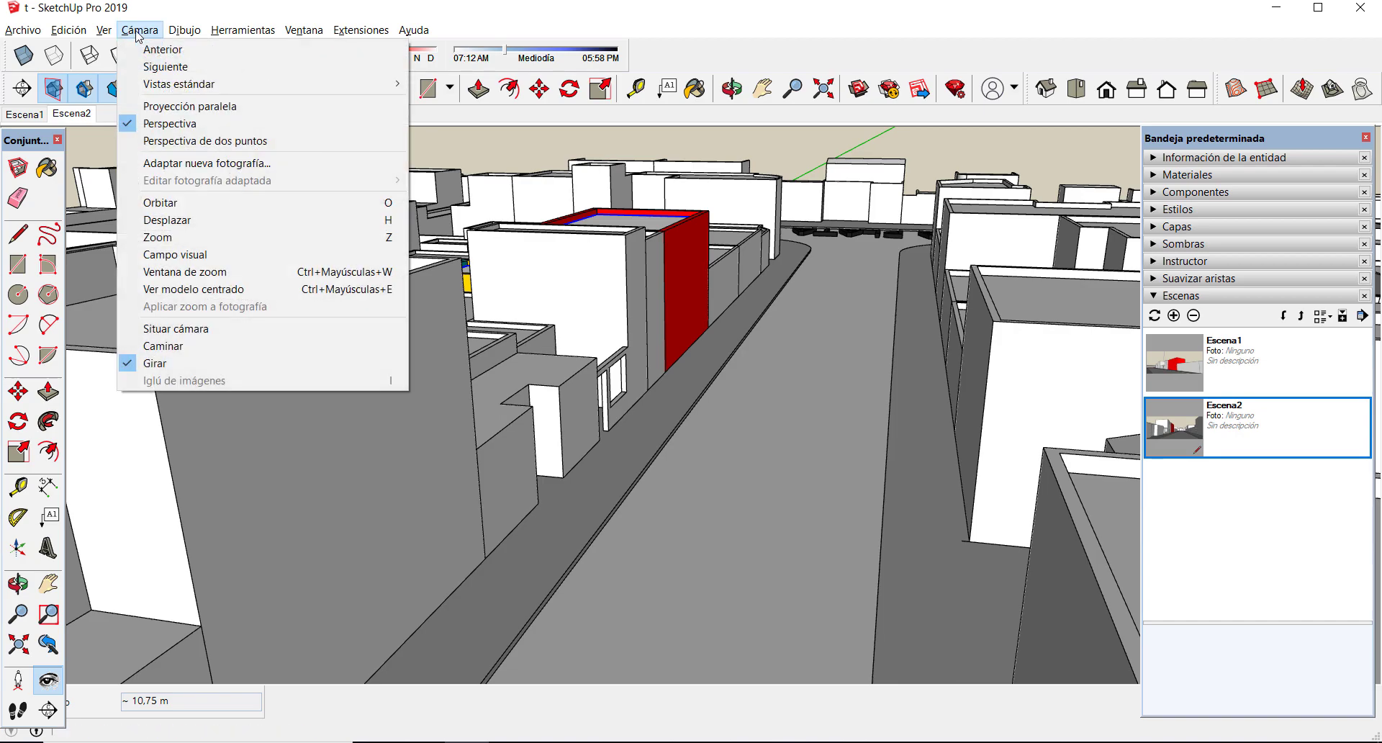
left_click(193, 108)
- Examine the coloured building and its surrounding blocks from several angles in parallel projection
middle_click_drag(309, 281, 374, 276)
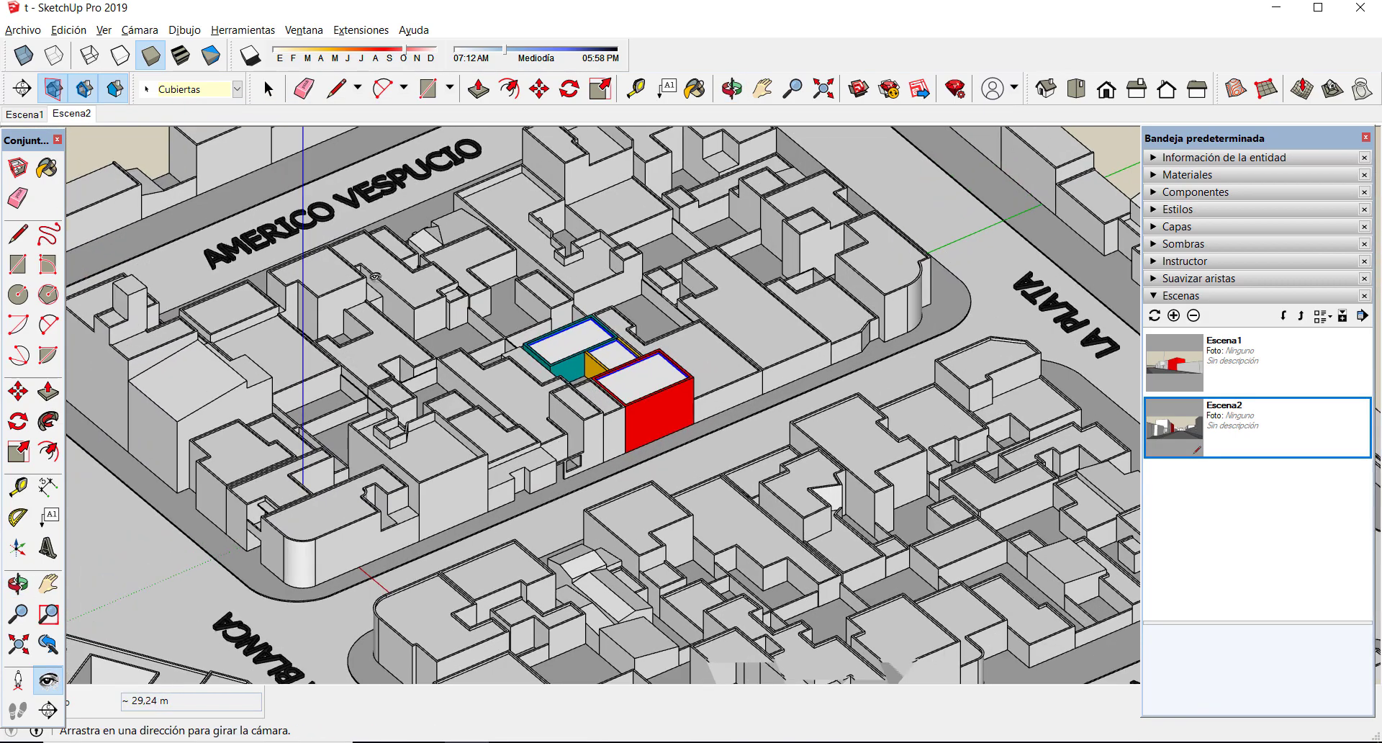
scroll(695, 386, "up", 2)
scroll(697, 387, "up", 4)
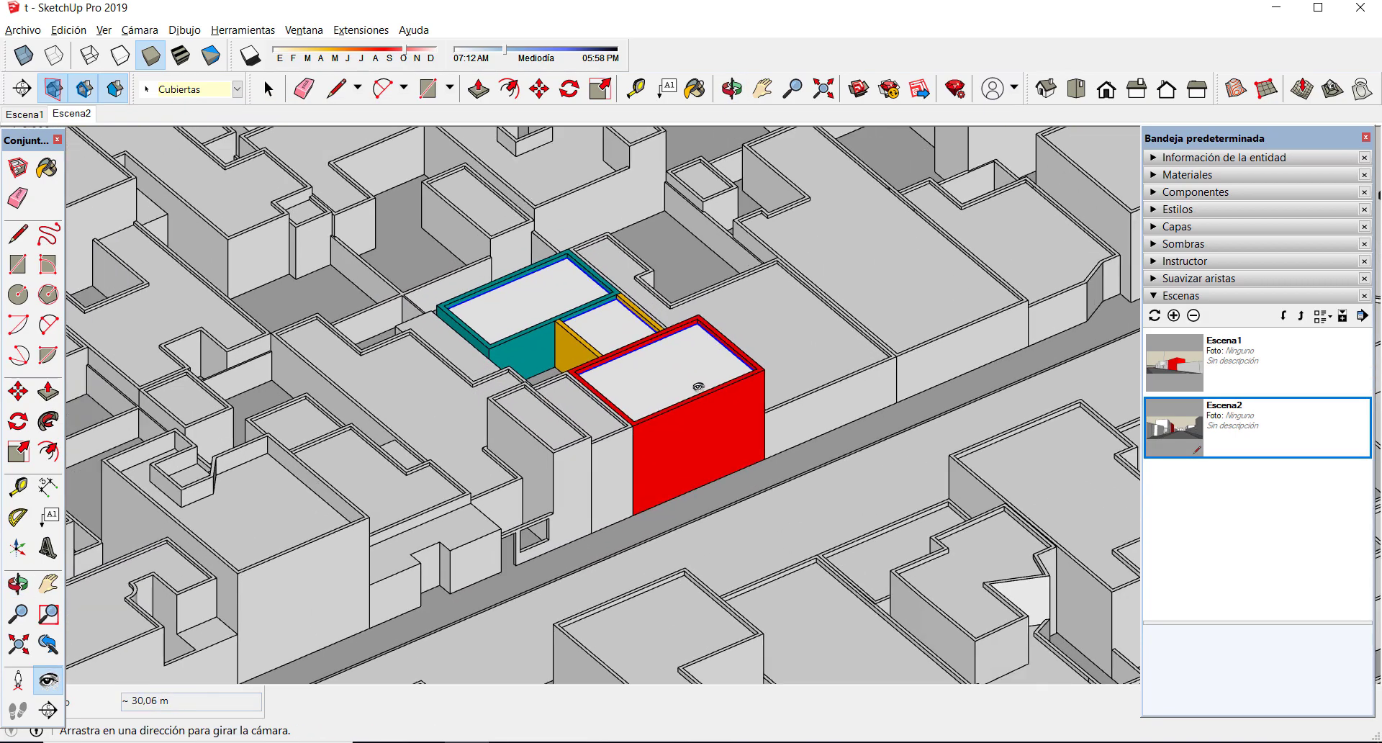
scroll(694, 387, "down", 5)
scroll(648, 388, "up", 4)
middle_click_drag(633, 398, 309, 366)
scroll(576, 238, "down", 3)
scroll(591, 225, "up", 2)
scroll(638, 315, "down", 5)
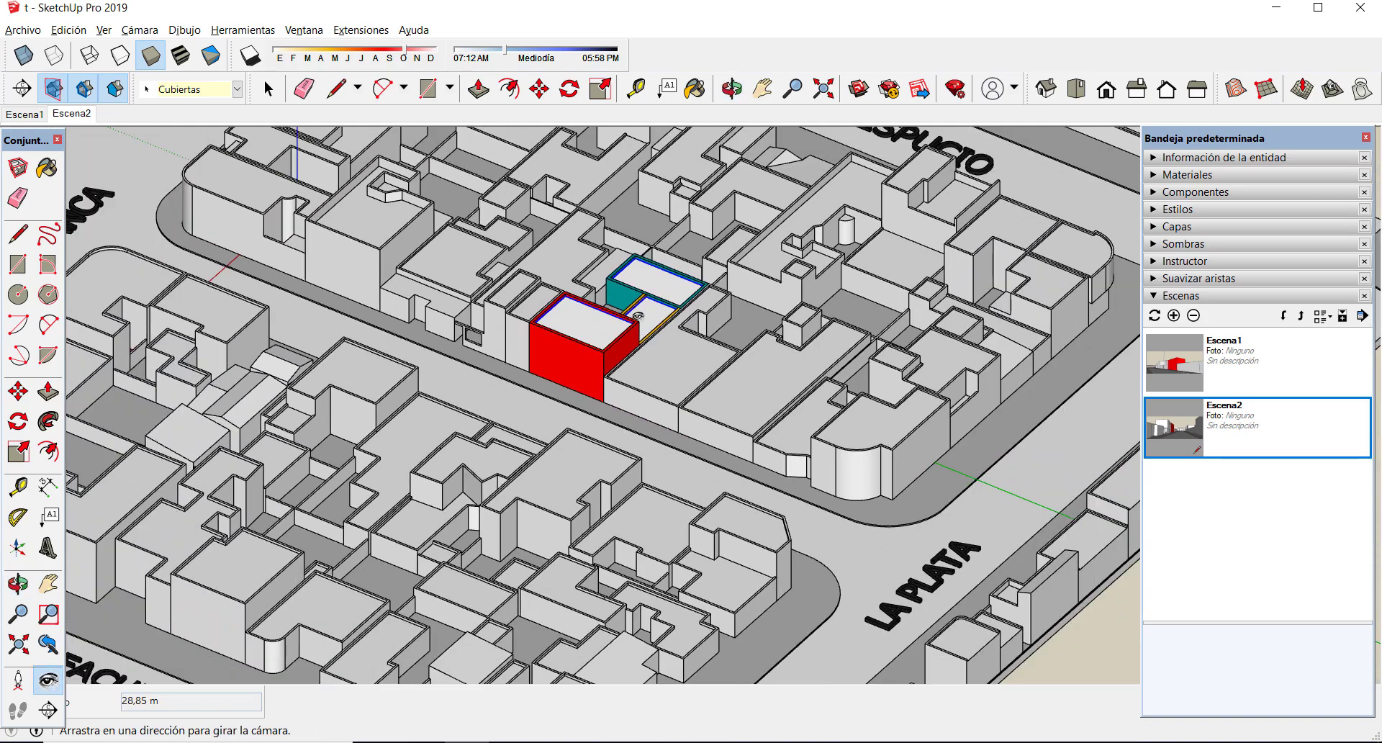
scroll(637, 315, "up", 2)
scroll(638, 315, "down", 3)
middle_click_drag(637, 315, 776, 443)
scroll(775, 443, "up", 4)
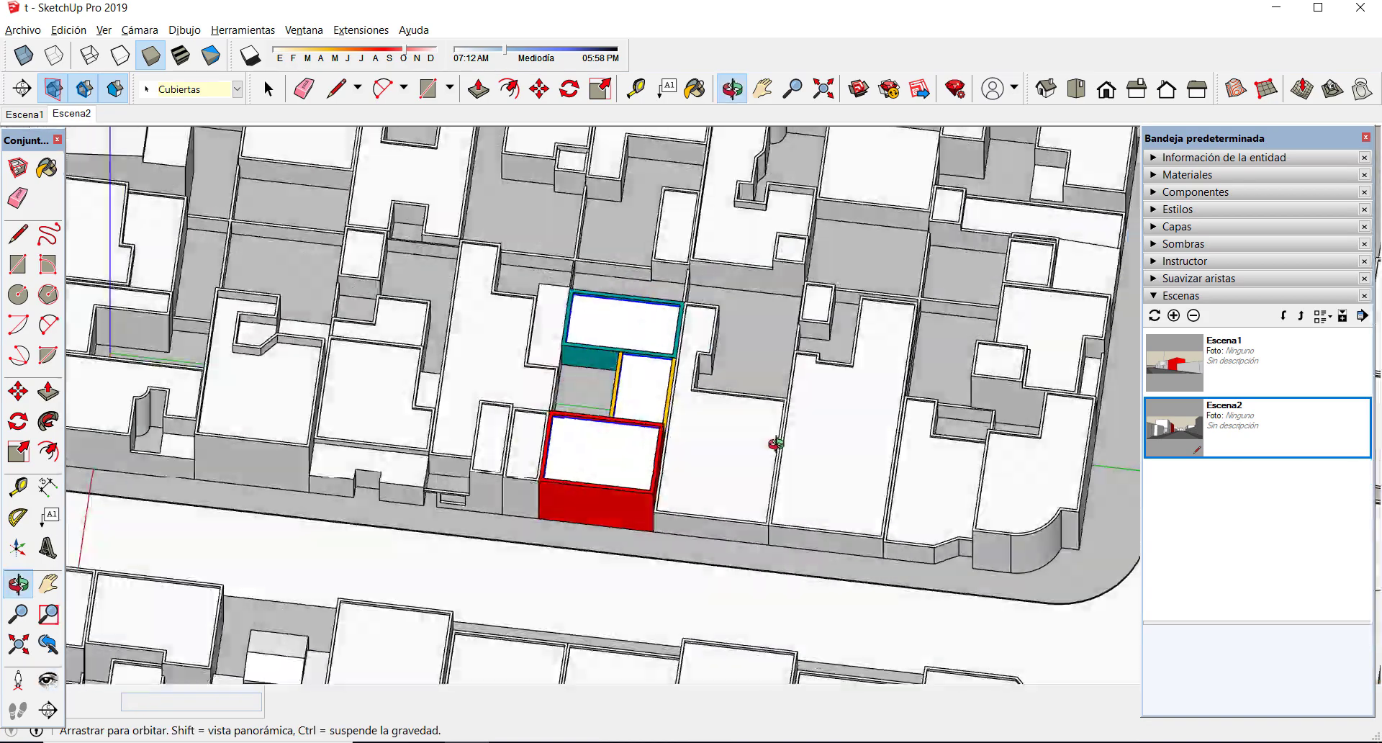
- Set the standard top view and frame the block containing the coloured building
left_click(1076, 89)
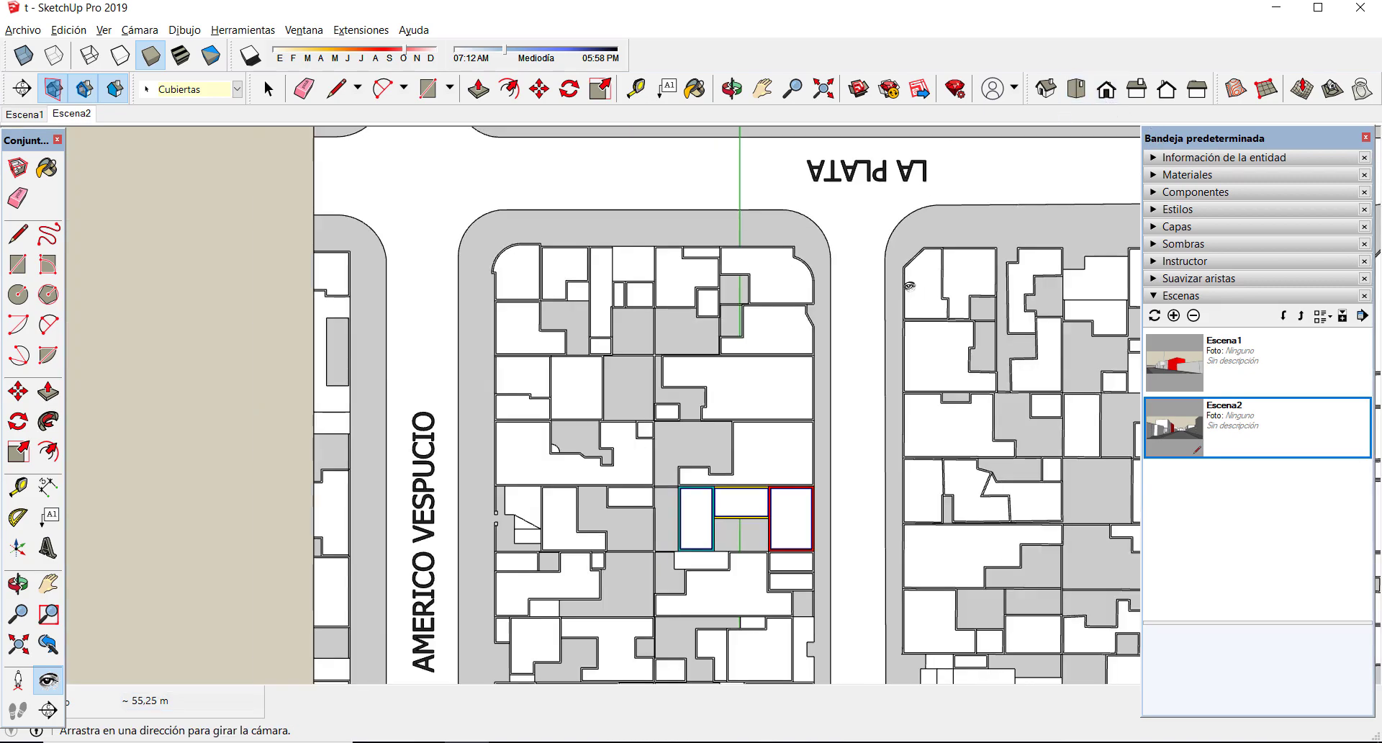
scroll(909, 285, "down", 3)
scroll(685, 355, "up", 4)
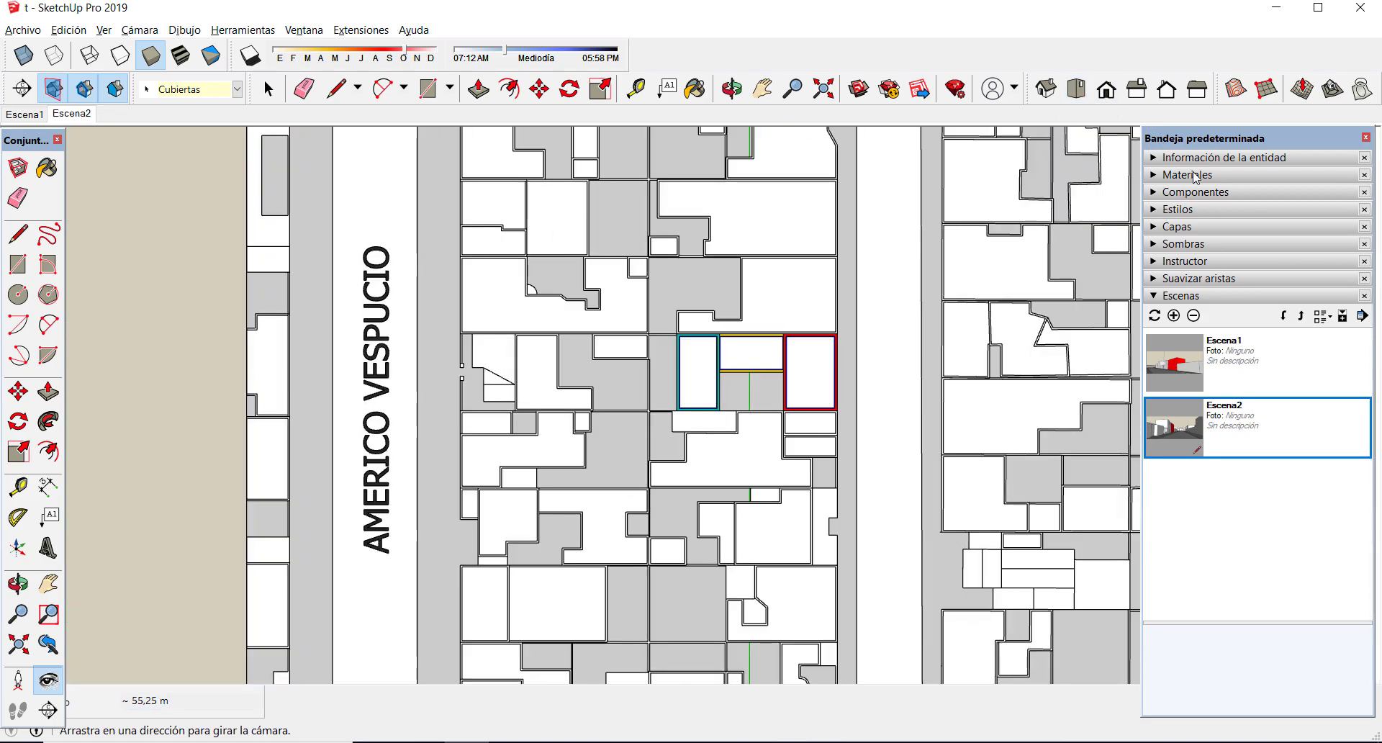
left_click(1077, 90)
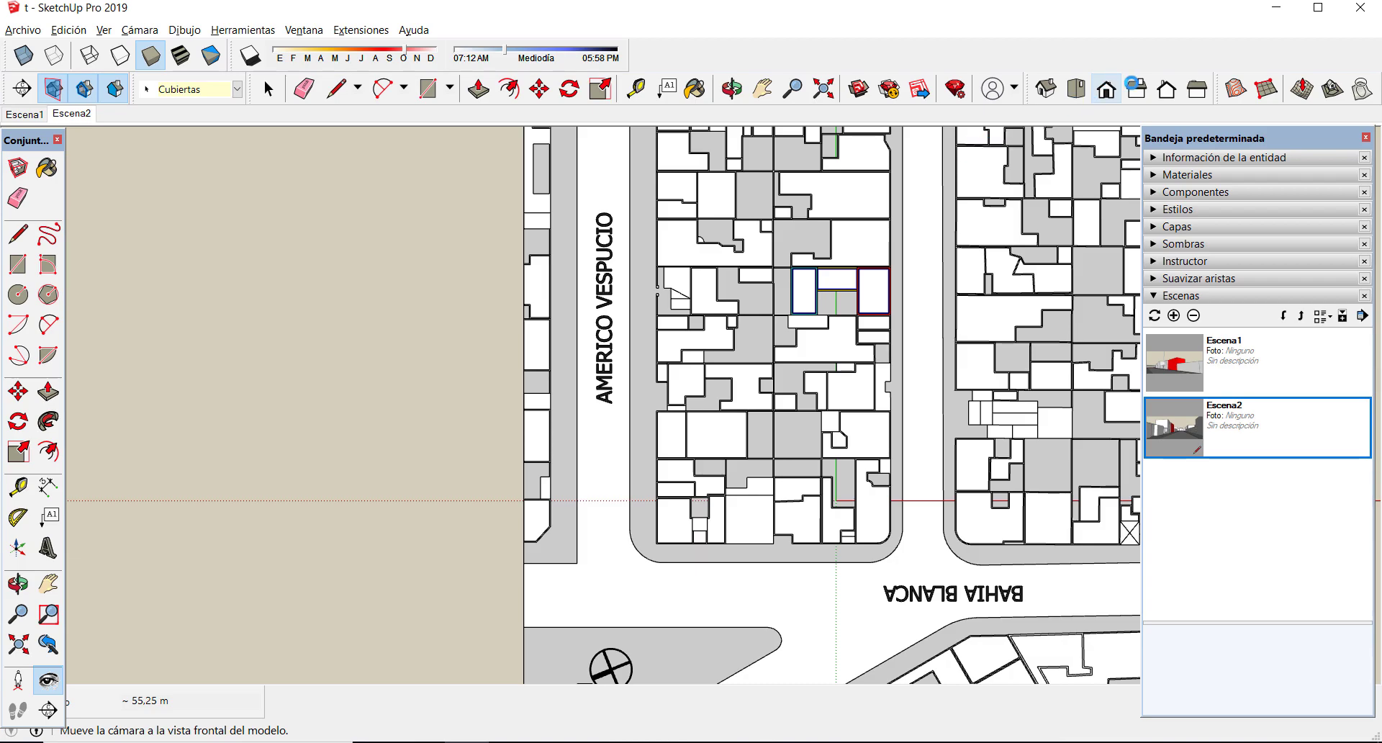
scroll(1097, 151, "up", 1)
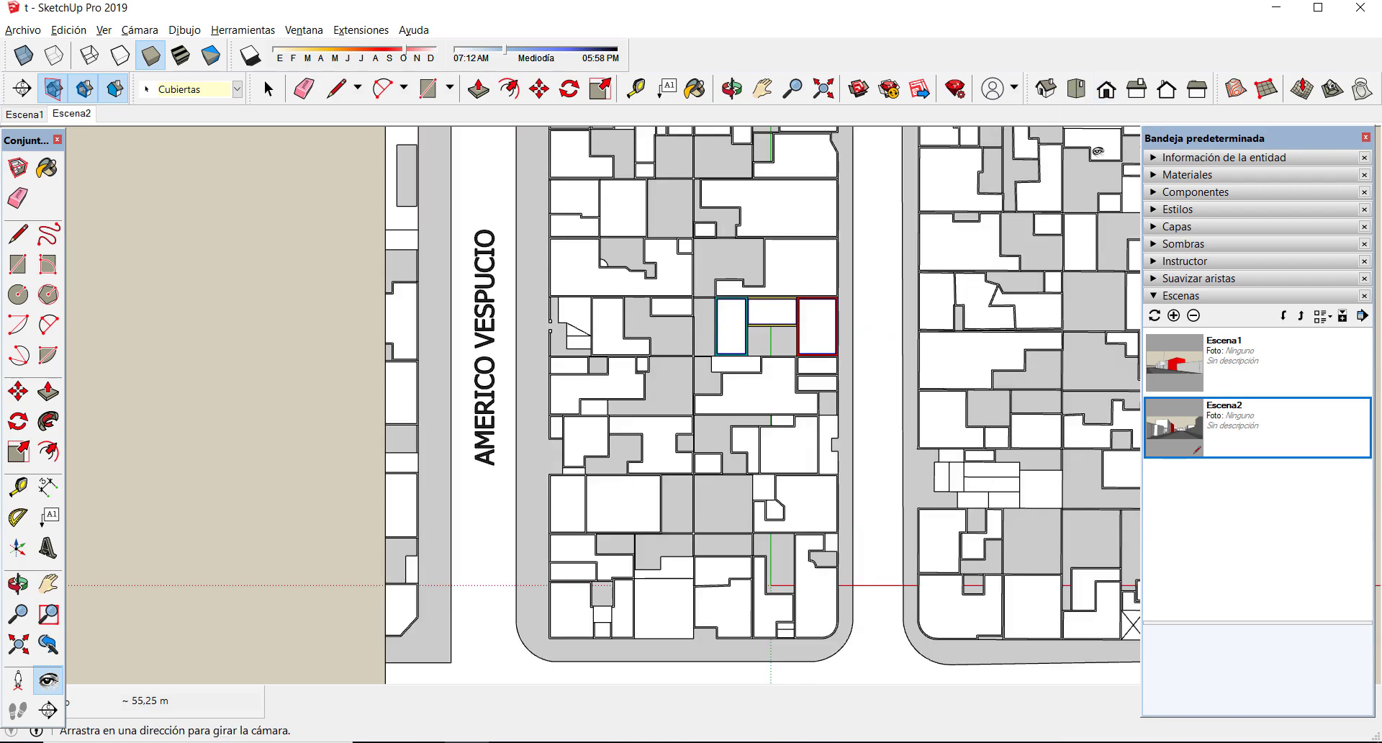
- Set the standard isometric view and orbit around the coloured building to examine its roofs and neighbouring blocks
left_click(1046, 88)
scroll(723, 317, "up", 4)
scroll(804, 439, "up", 3)
scroll(839, 324, "down", 3)
scroll(857, 213, "up", 1)
scroll(842, 241, "down", 2)
scroll(824, 308, "up", 2)
middle_click_drag(795, 309, 361, 347)
middle_click_drag(839, 299, 884, 310)
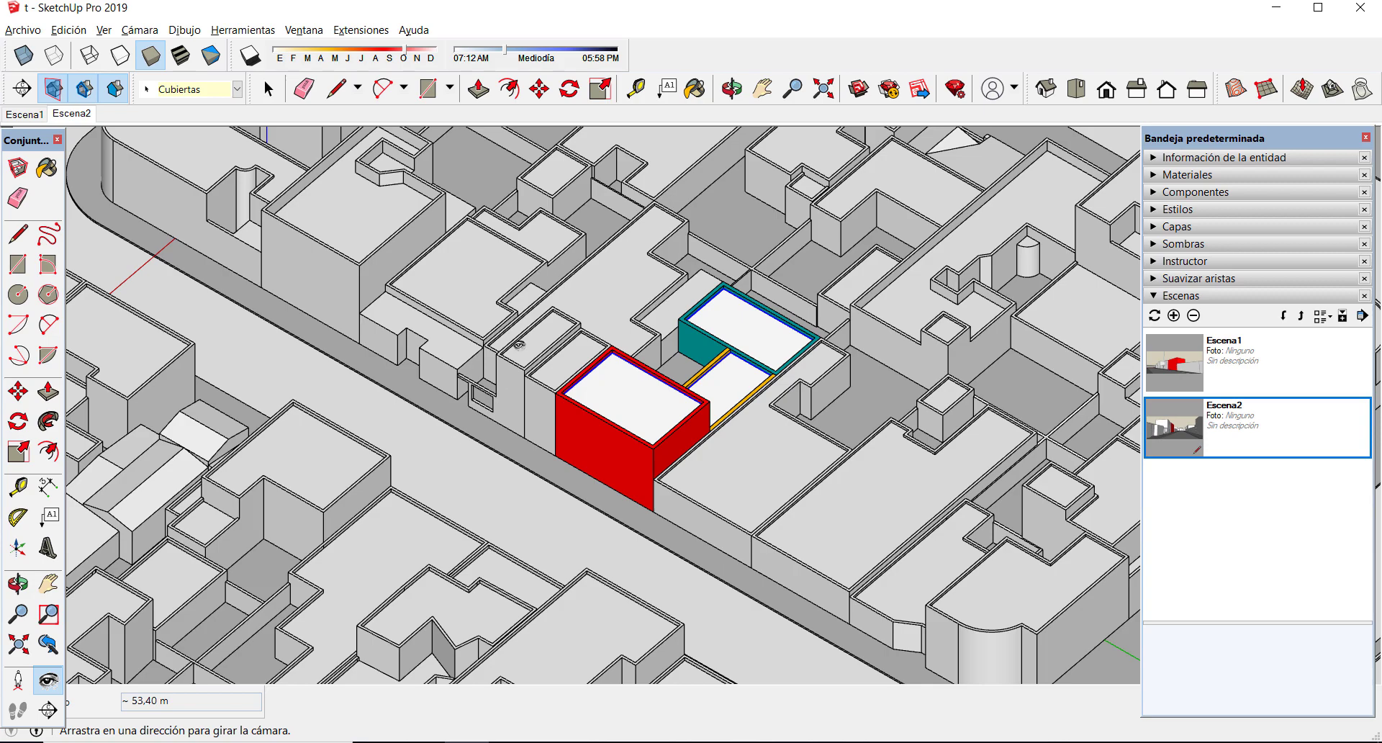
scroll(813, 206, "down", 2)
scroll(1061, 134, "up", 2)
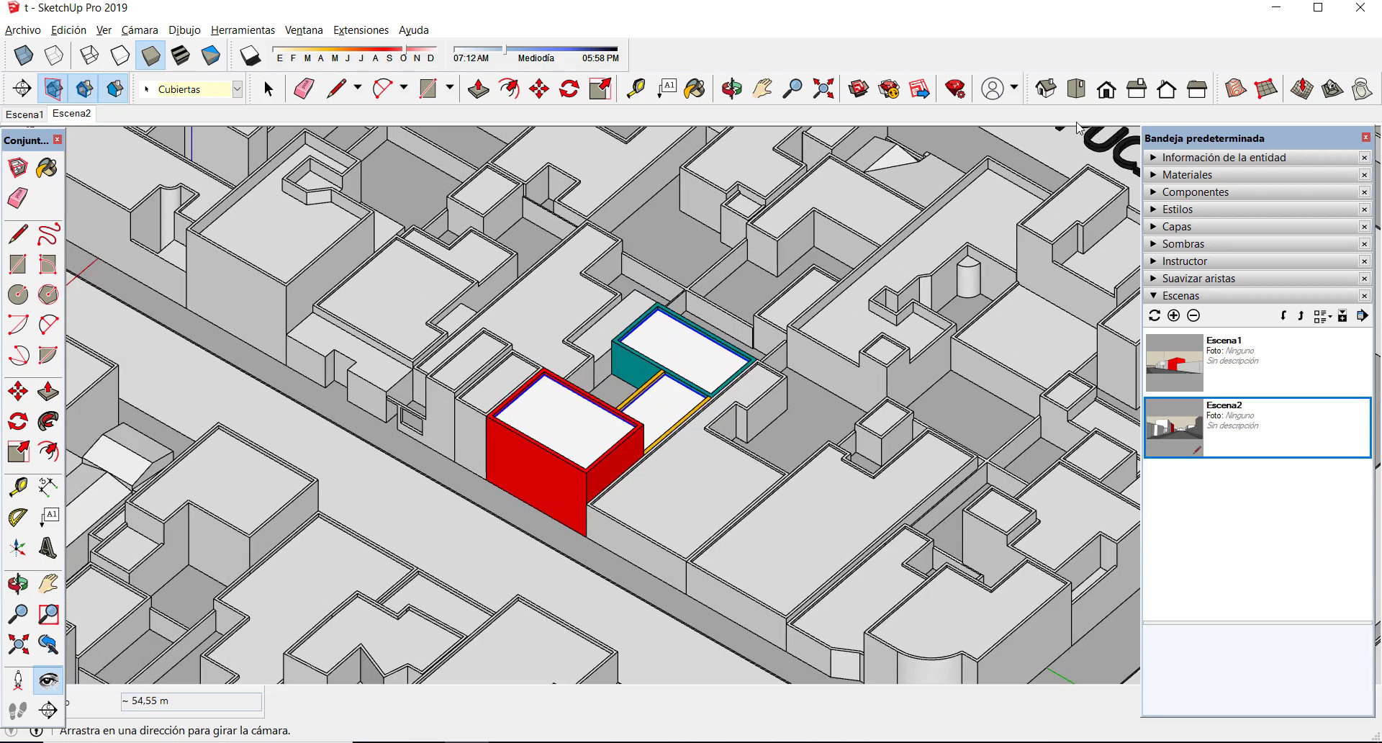
- Restore the standard isometric view and examine the coloured building within its block at several zoom levels
left_click(1046, 88)
scroll(553, 403, "up", 5)
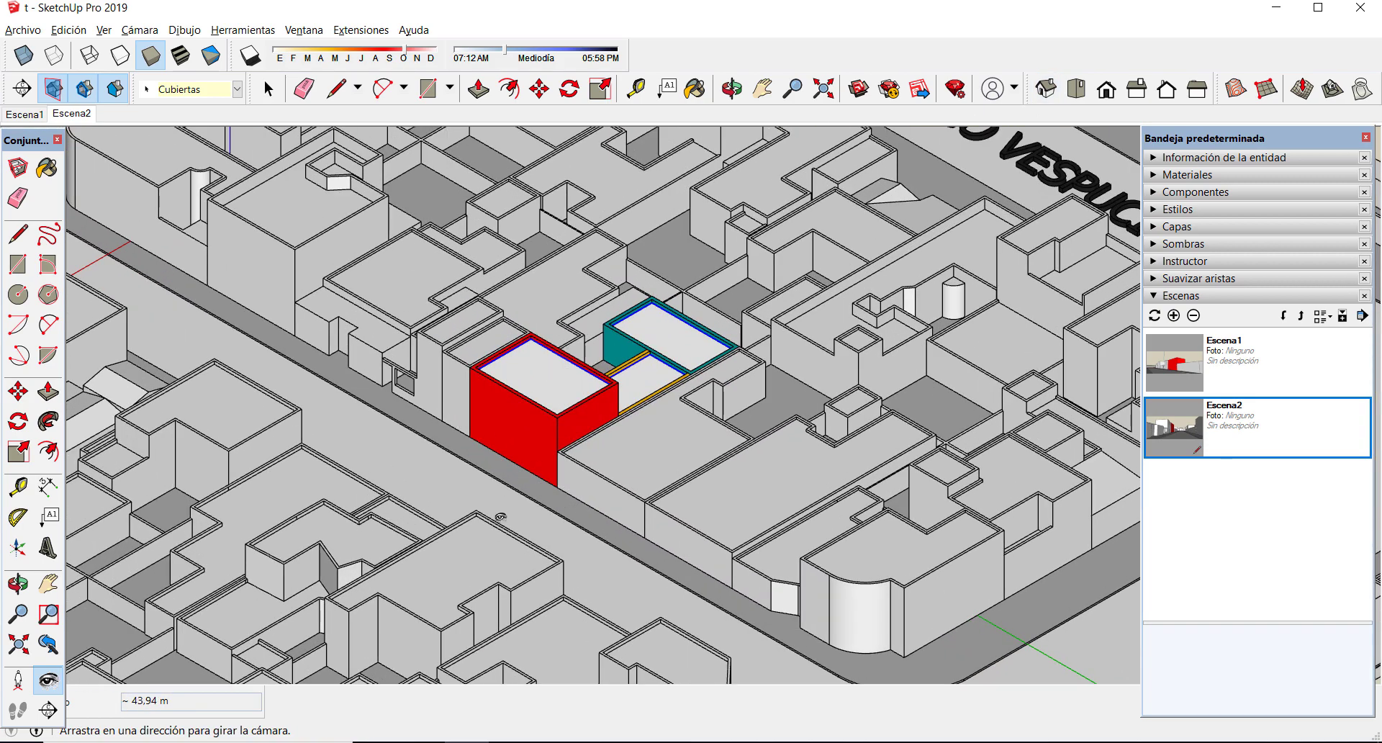
left_click_drag(554, 450, 502, 438)
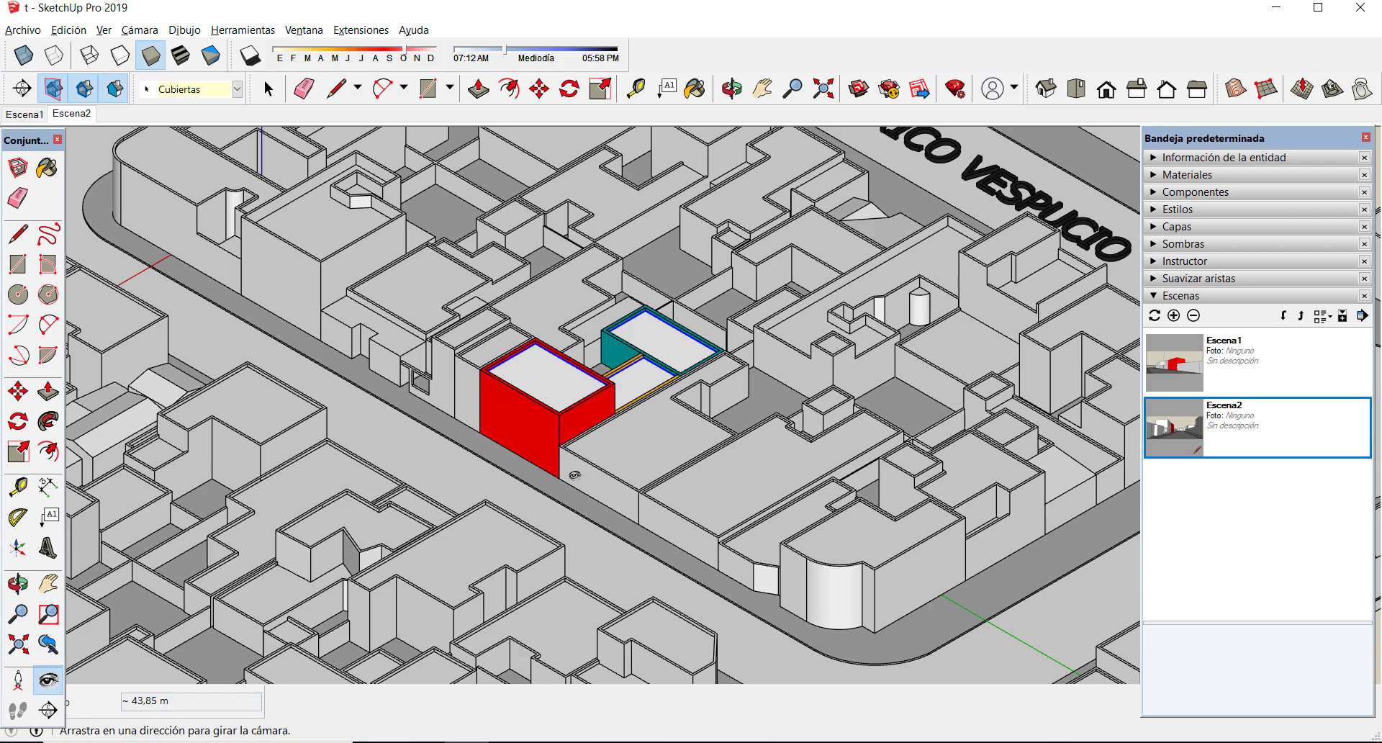
left_click_drag(604, 497, 603, 437)
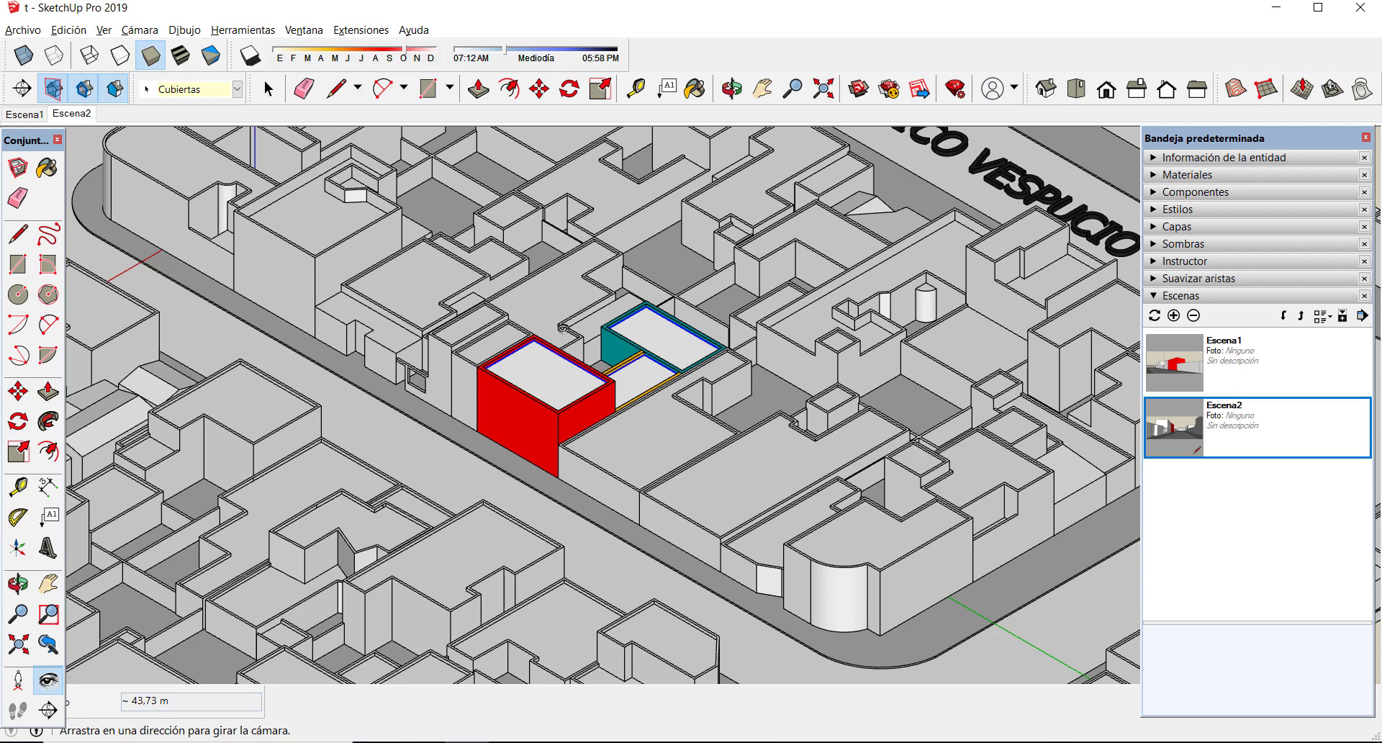
scroll(562, 328, "down", 2)
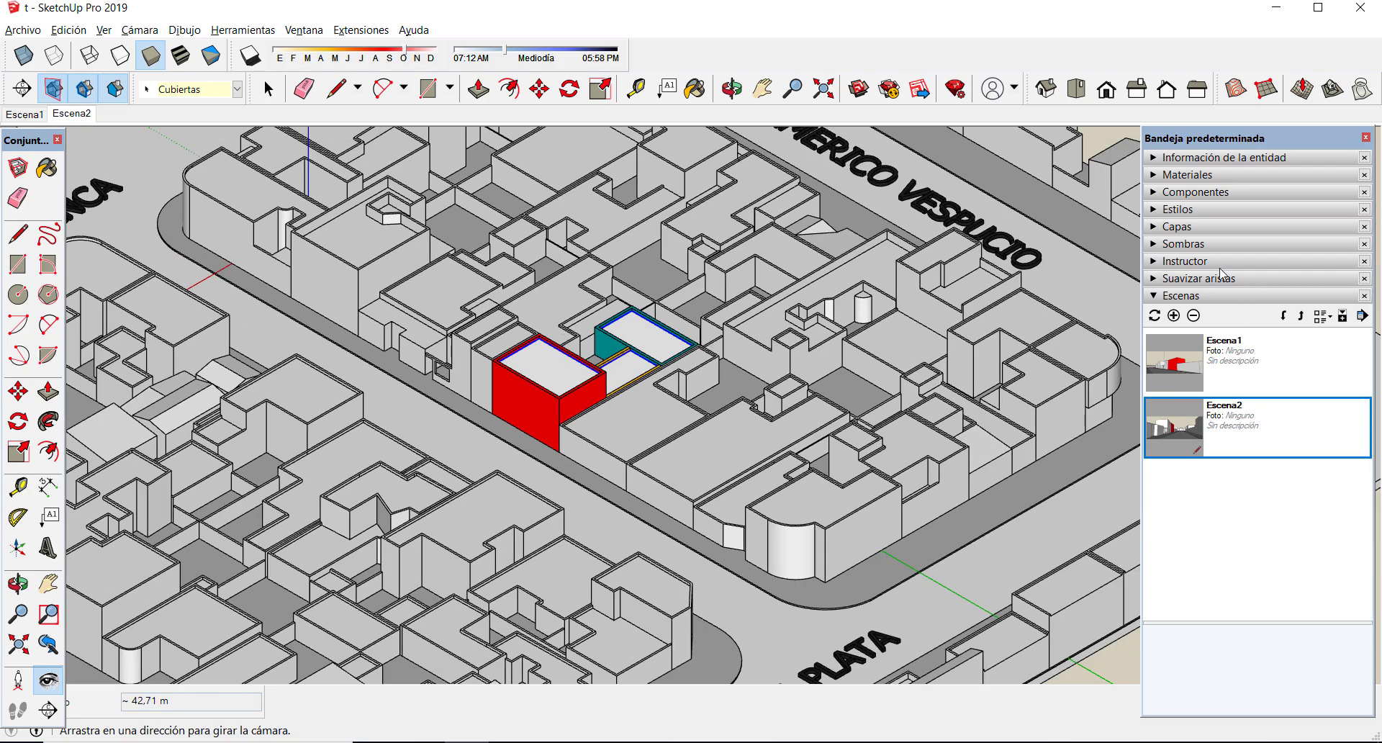
scroll(562, 328, "down", 3)
scroll(576, 248, "up", 4)
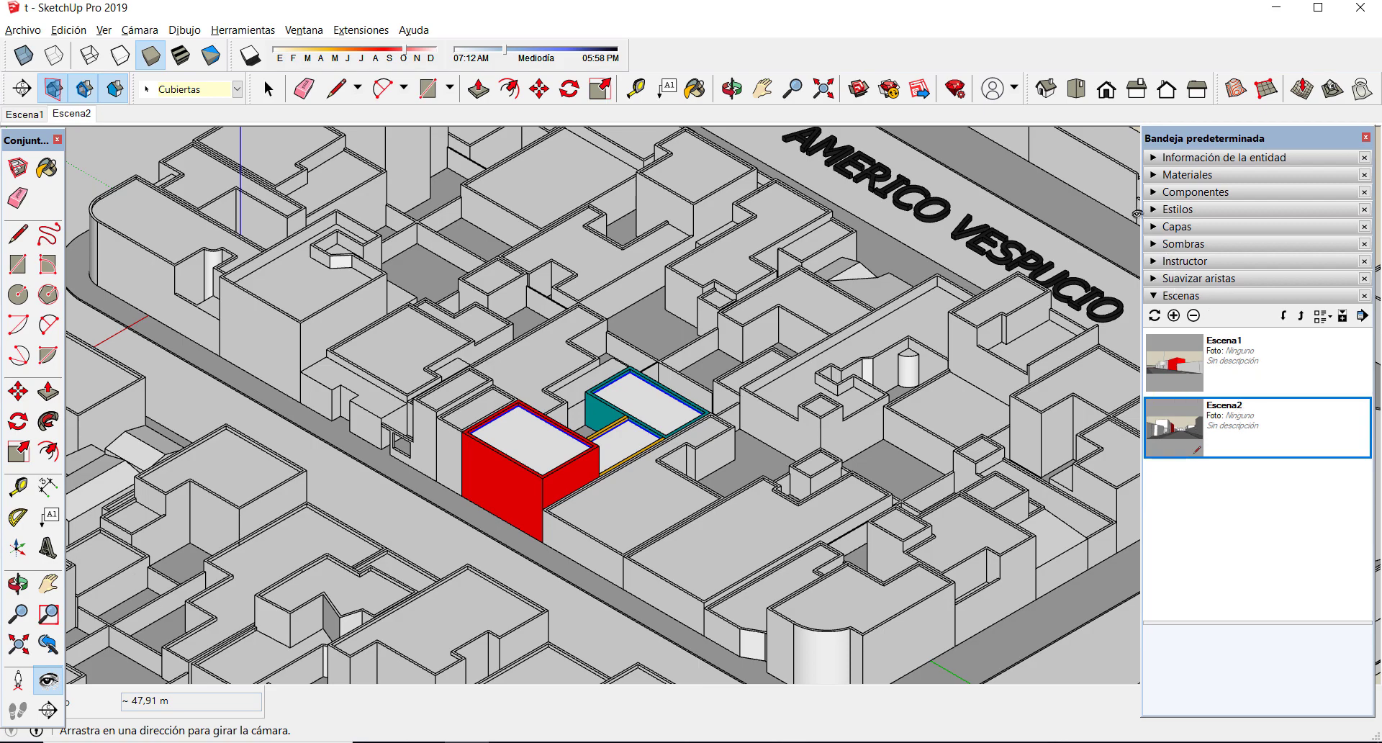
- Try the Estilo de arquitectura de paisajes and Estilo de carpintería display styles on the model
left_click(1158, 209)
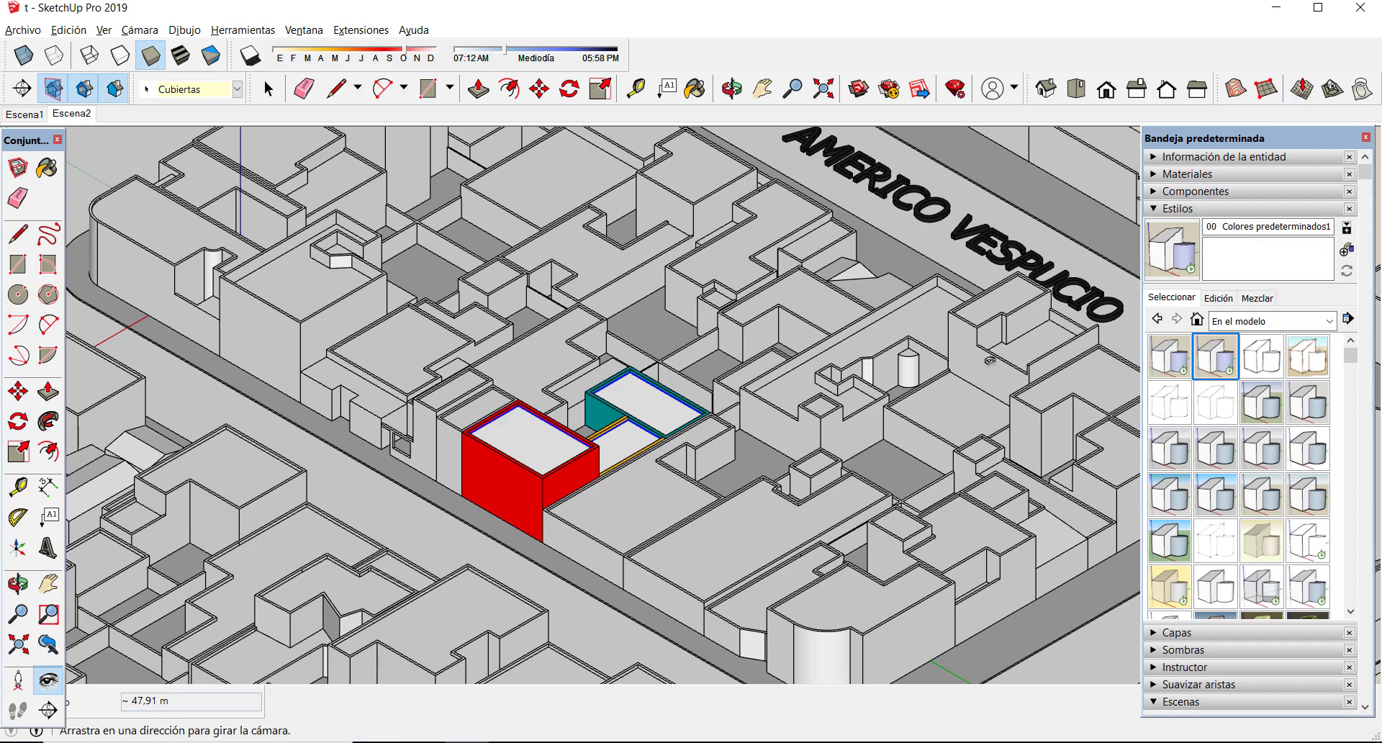
scroll(772, 346, "down", 3)
scroll(772, 346, "up", 1)
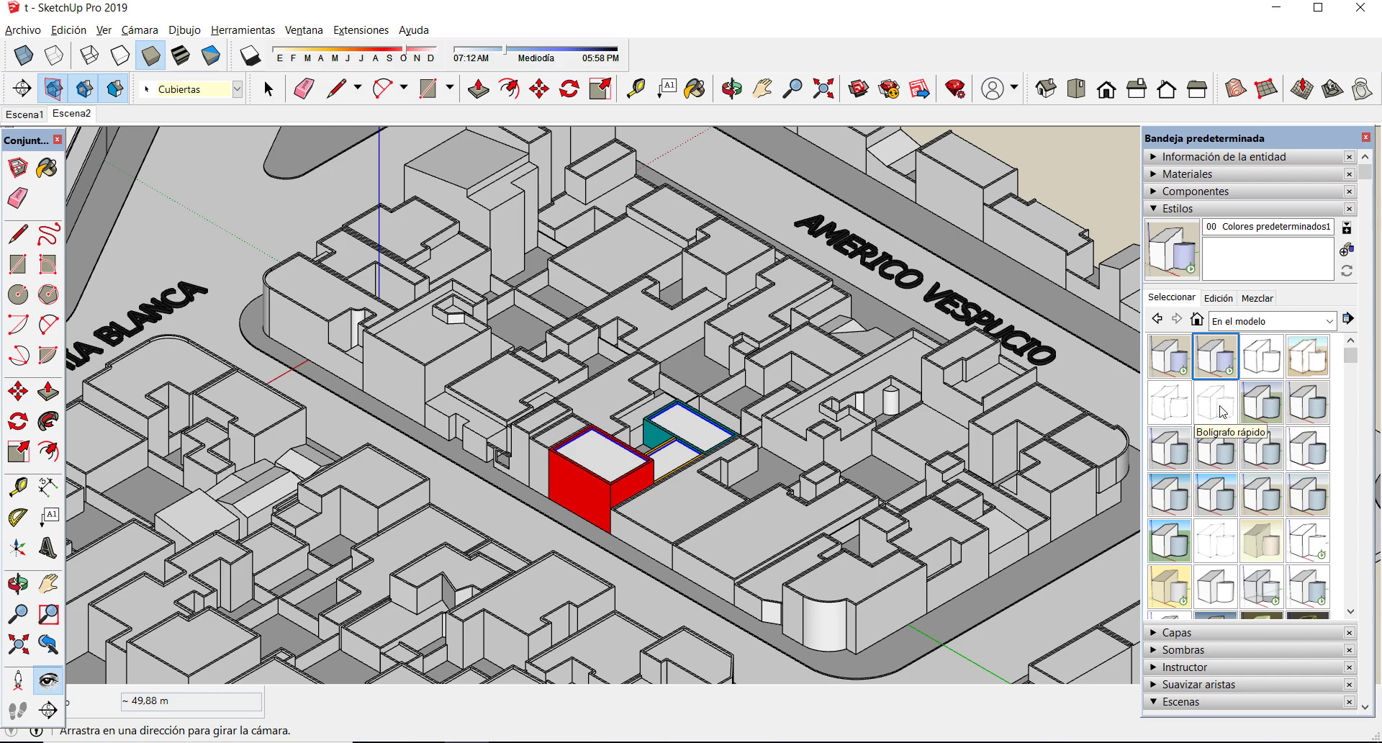
left_click(1260, 407)
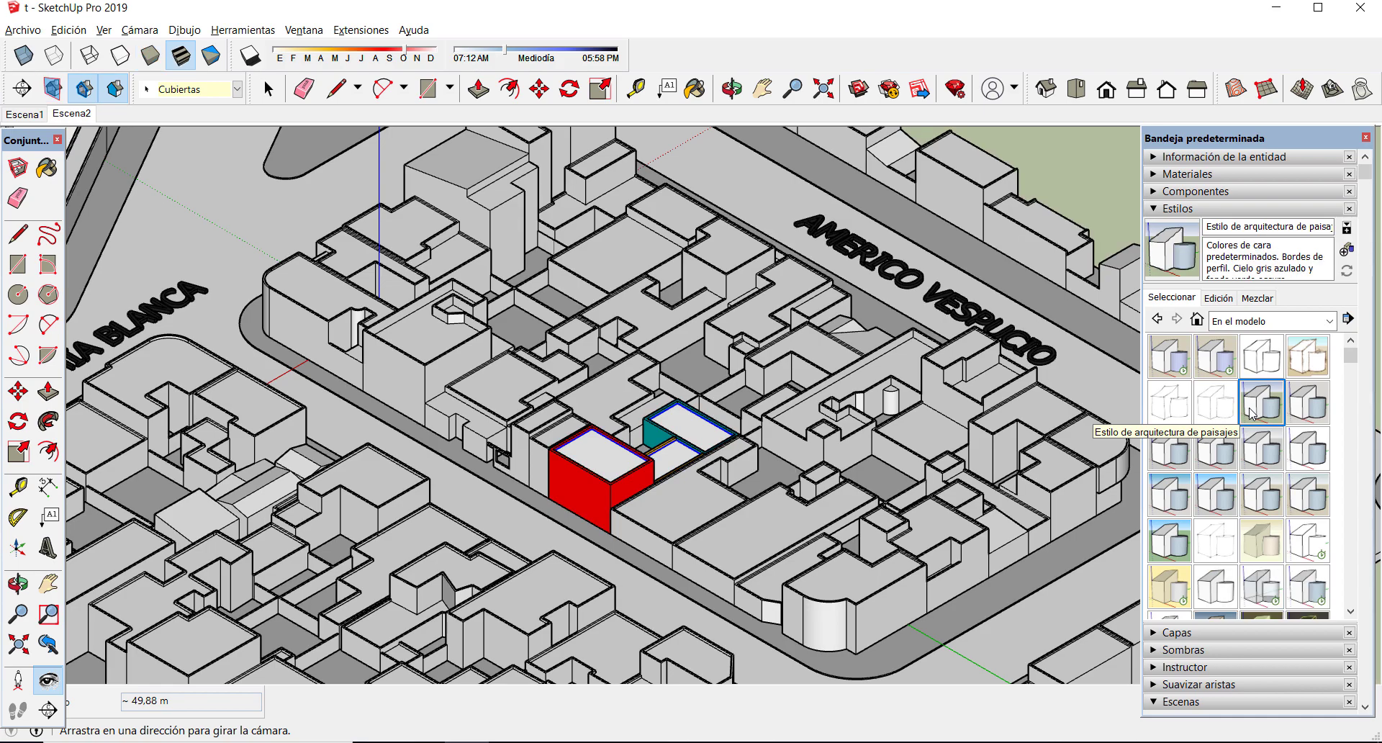
left_click(1311, 414)
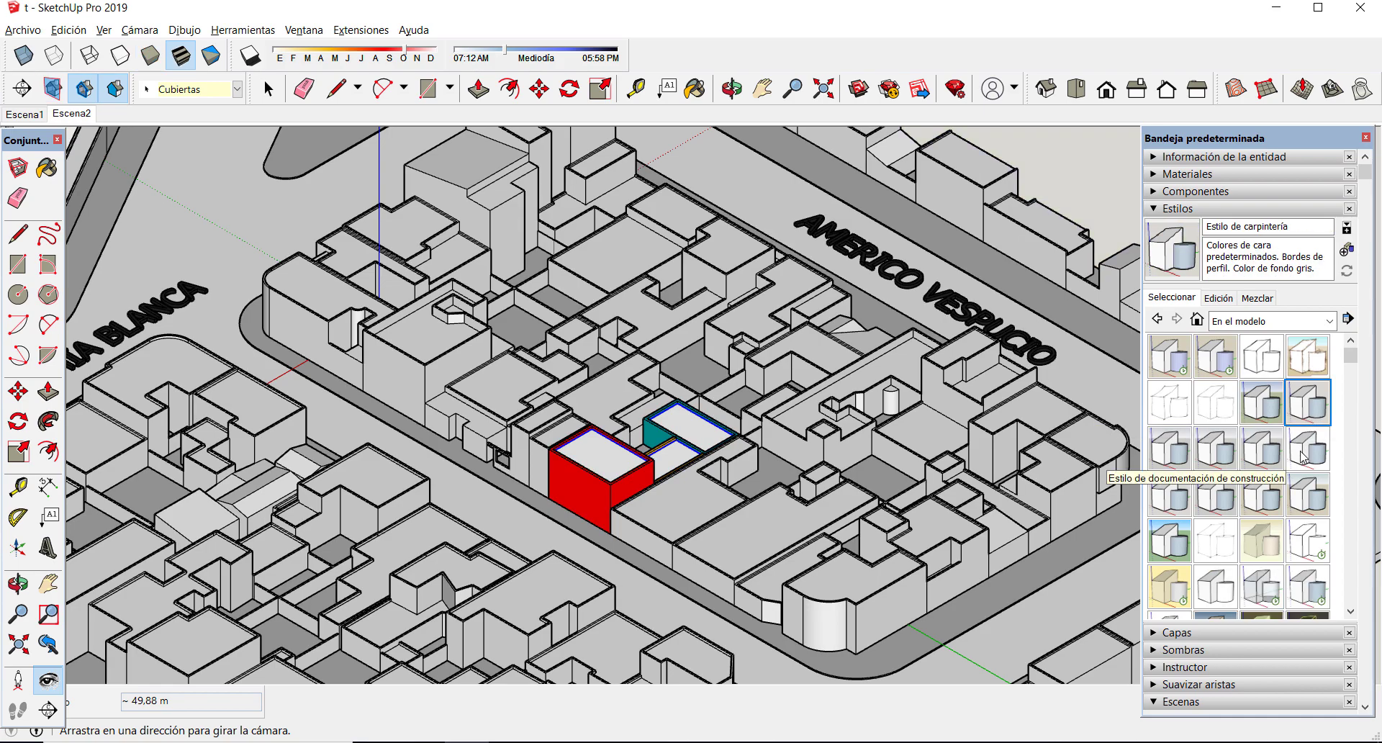
- Try the Lápiz con puntos finales, Lápiz en papel cebolla, Estilo sencillo and Marrones styles, and restore 00 Colores predeterminados1
left_click(1225, 546)
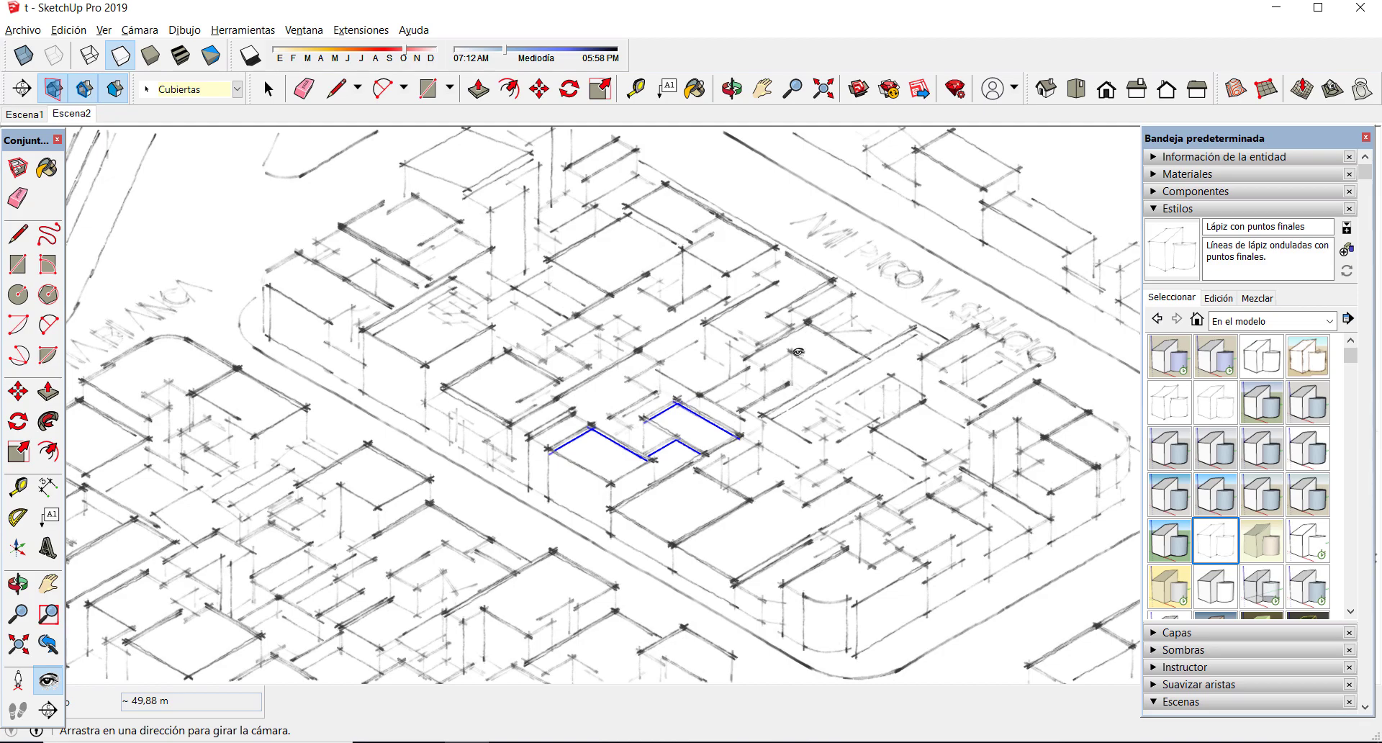
left_click(1263, 550)
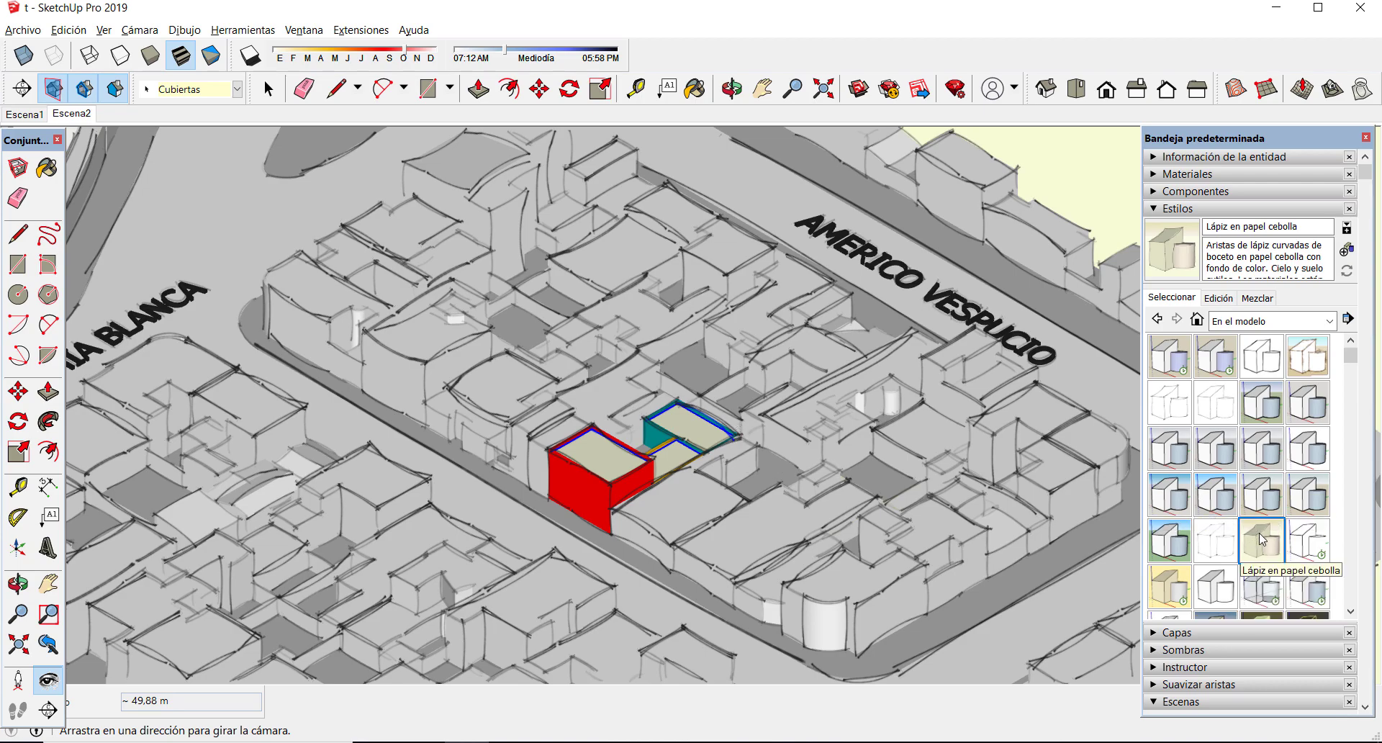
left_click(1169, 550)
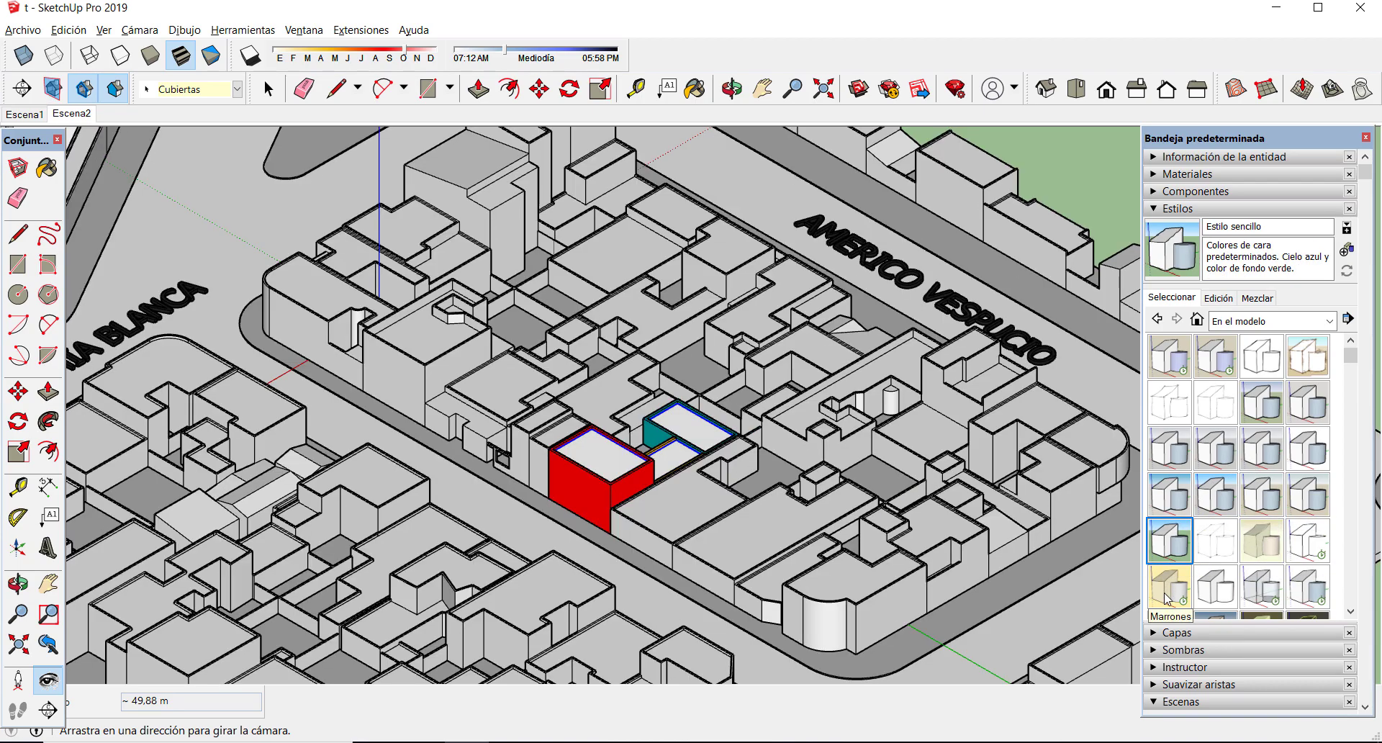
left_click(1167, 598)
scroll(959, 502, "down", 3)
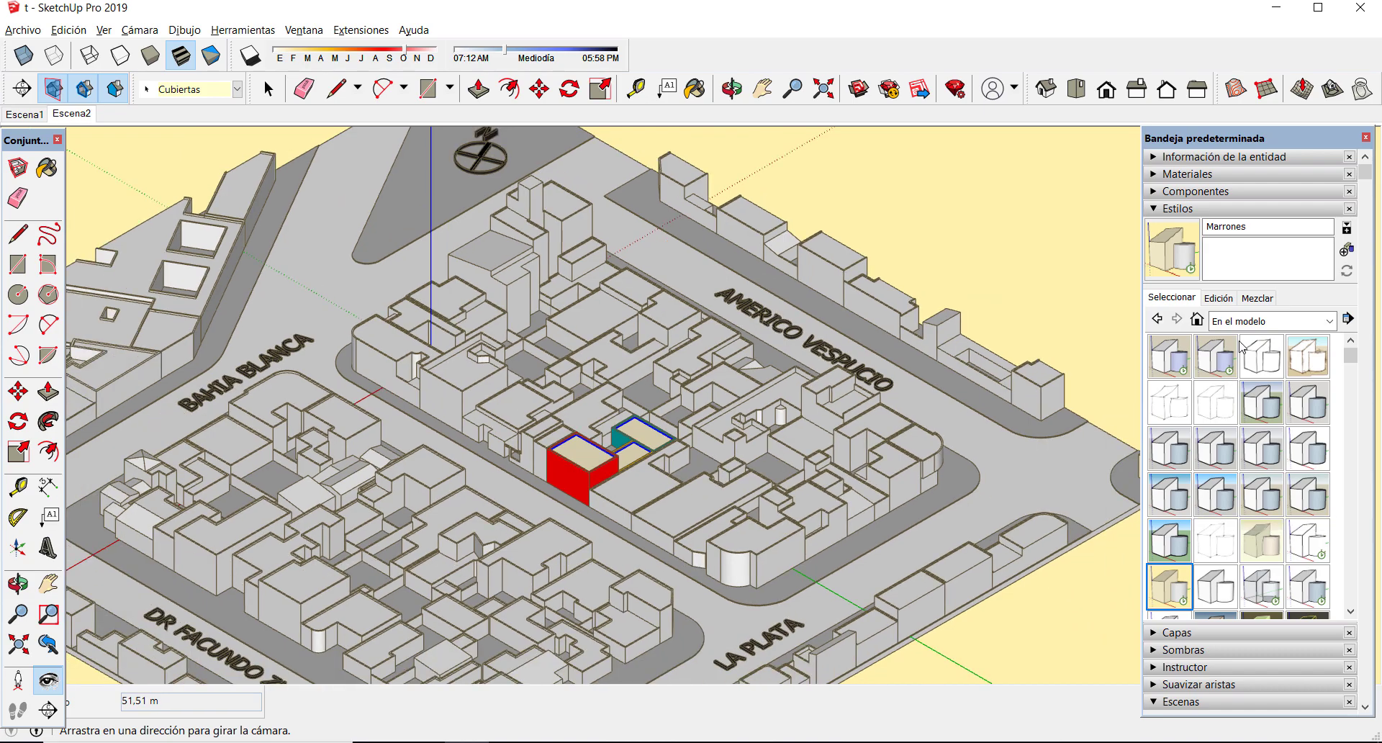
left_click(1216, 354)
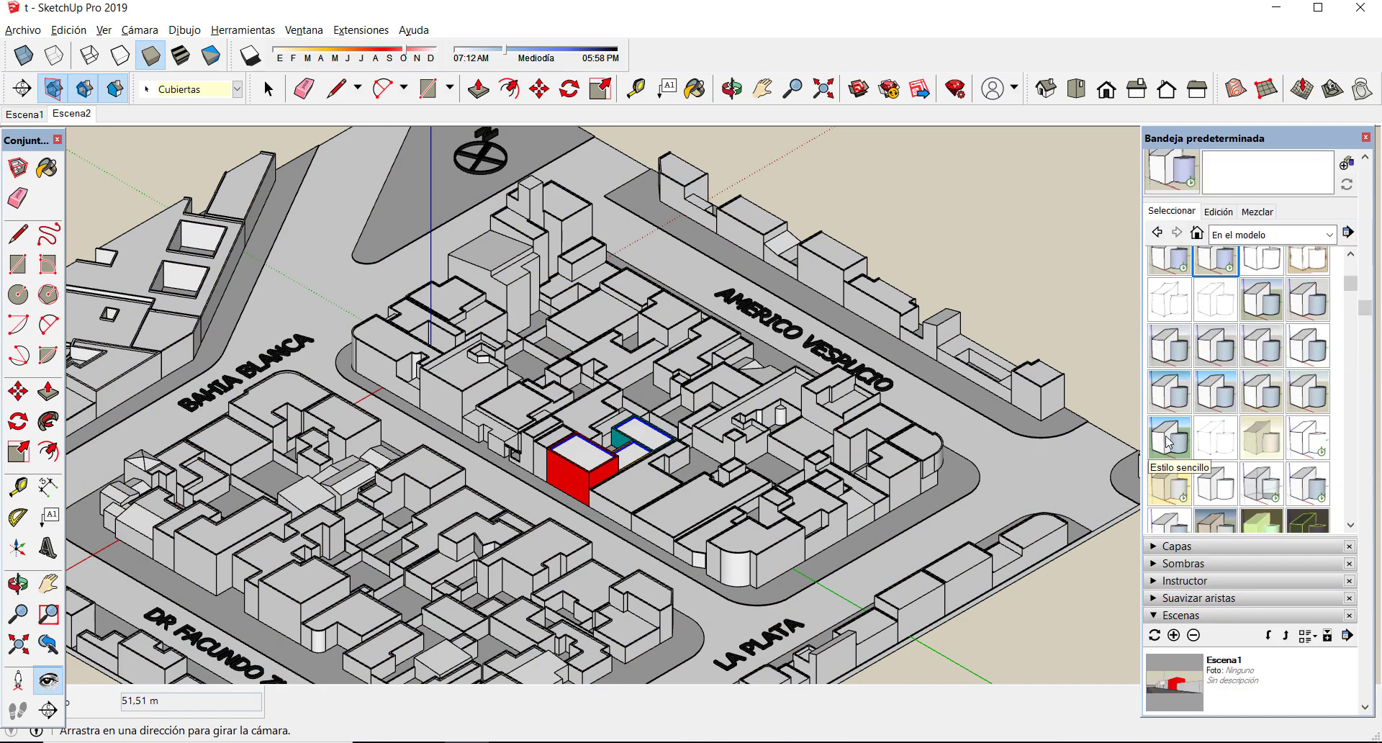
- Frame the coloured building's block and turn on shadows in the model
scroll(664, 487, "up", 5)
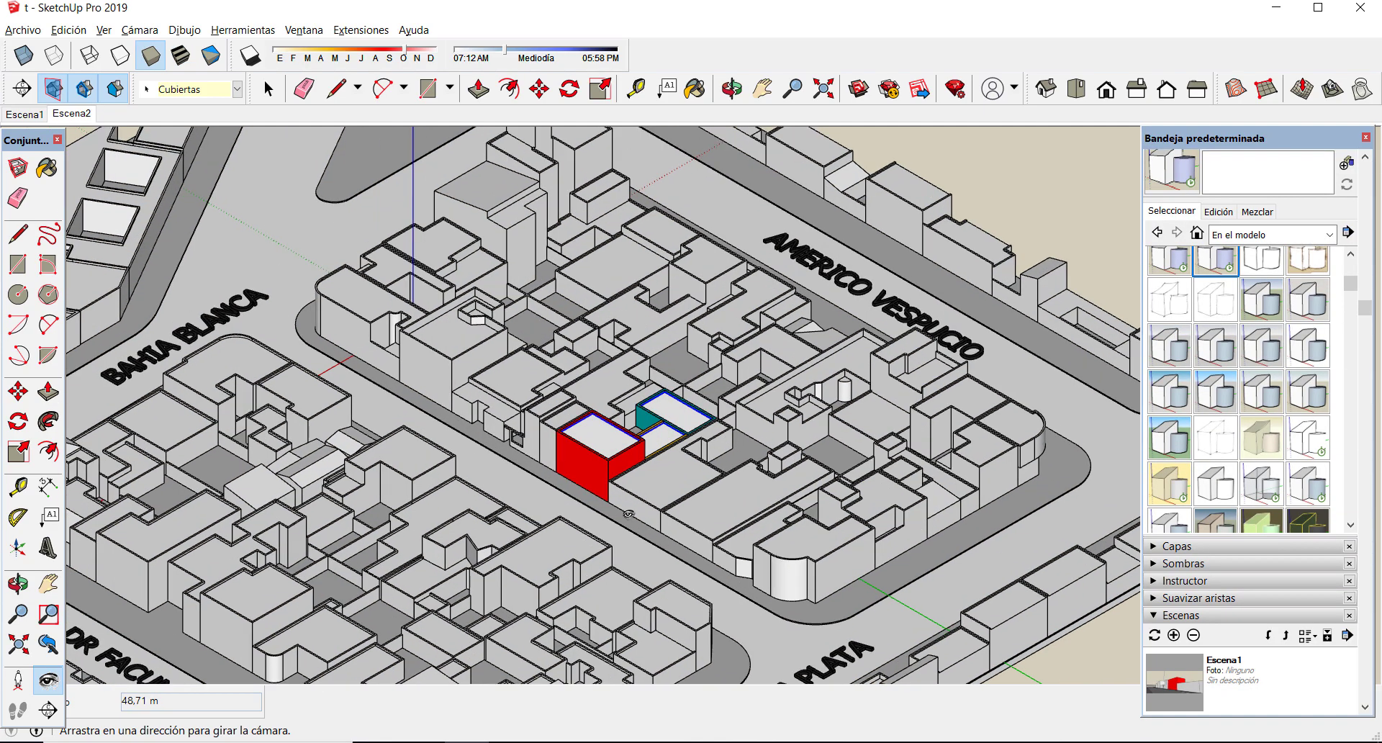
scroll(662, 484, "down", 3)
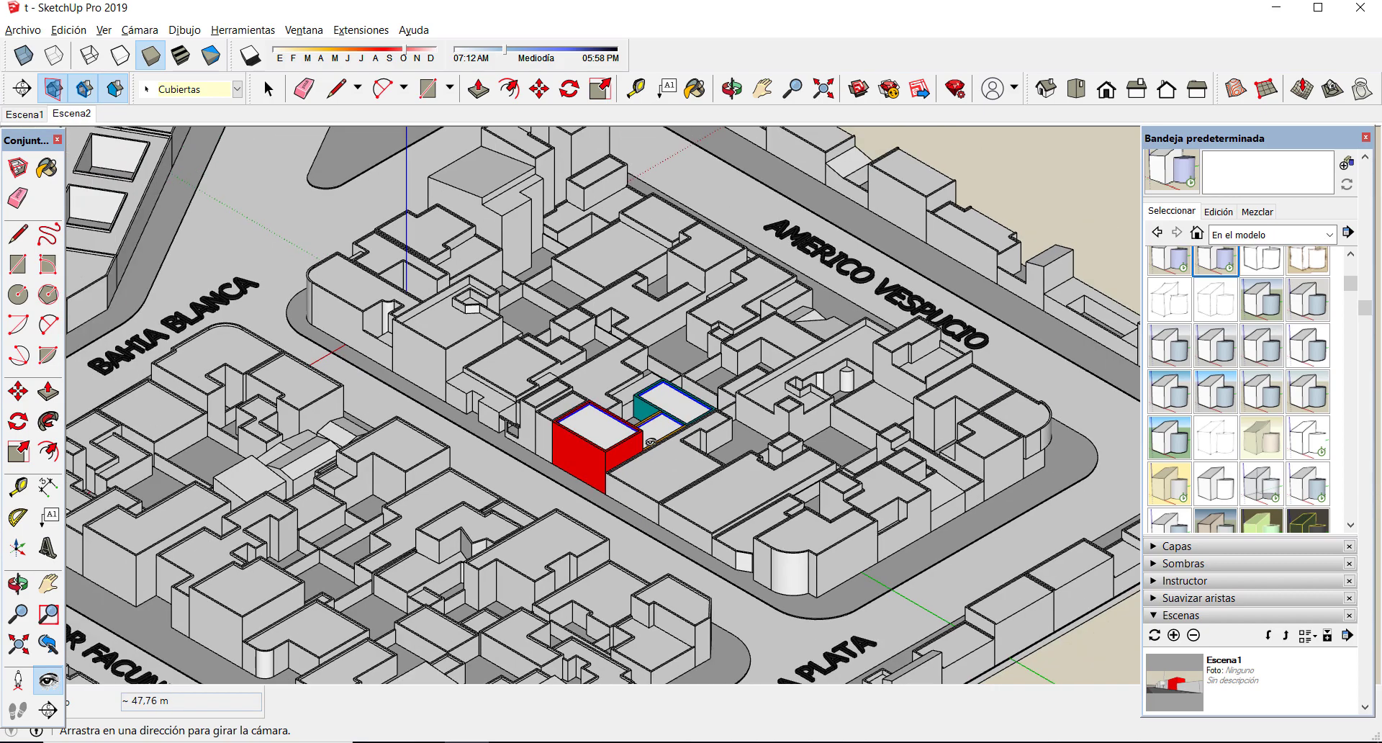
scroll(651, 441, "up", 5)
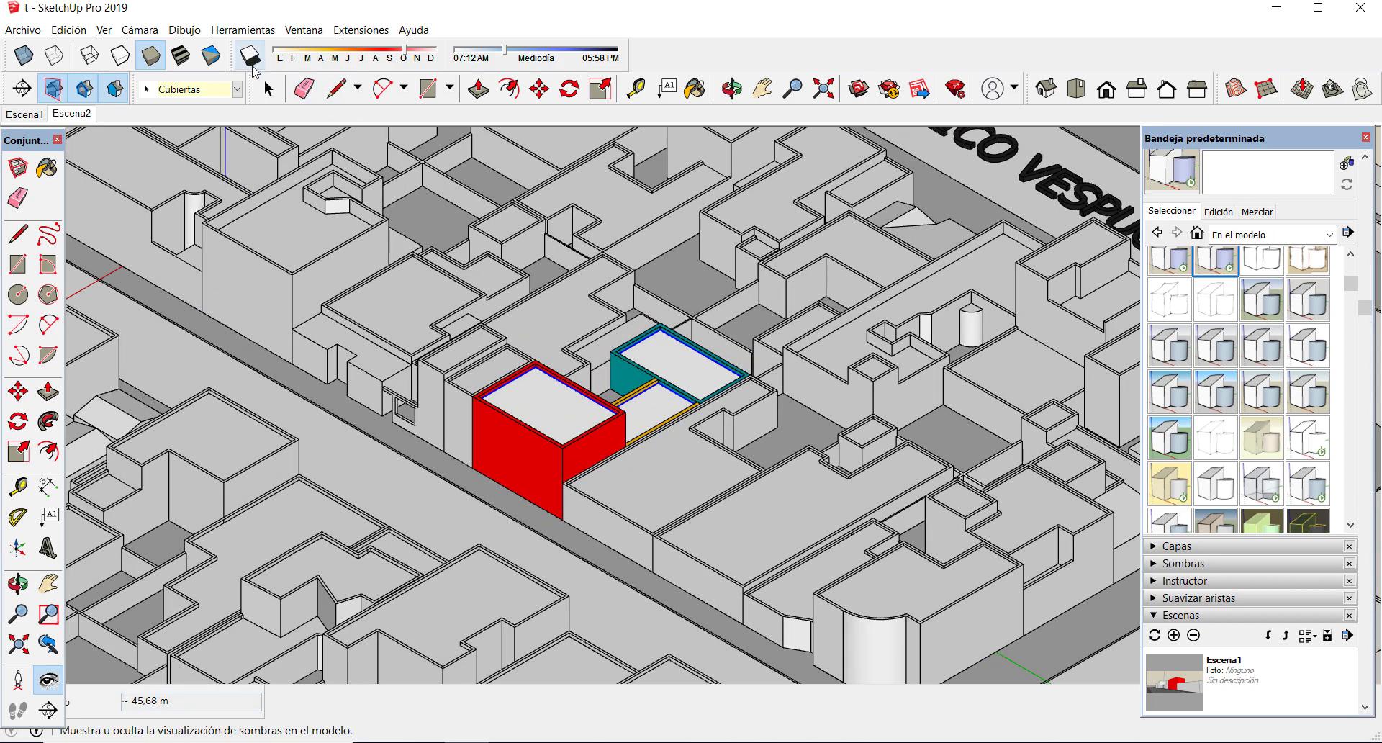
scroll(712, 502, "down", 3)
scroll(712, 503, "down", 3)
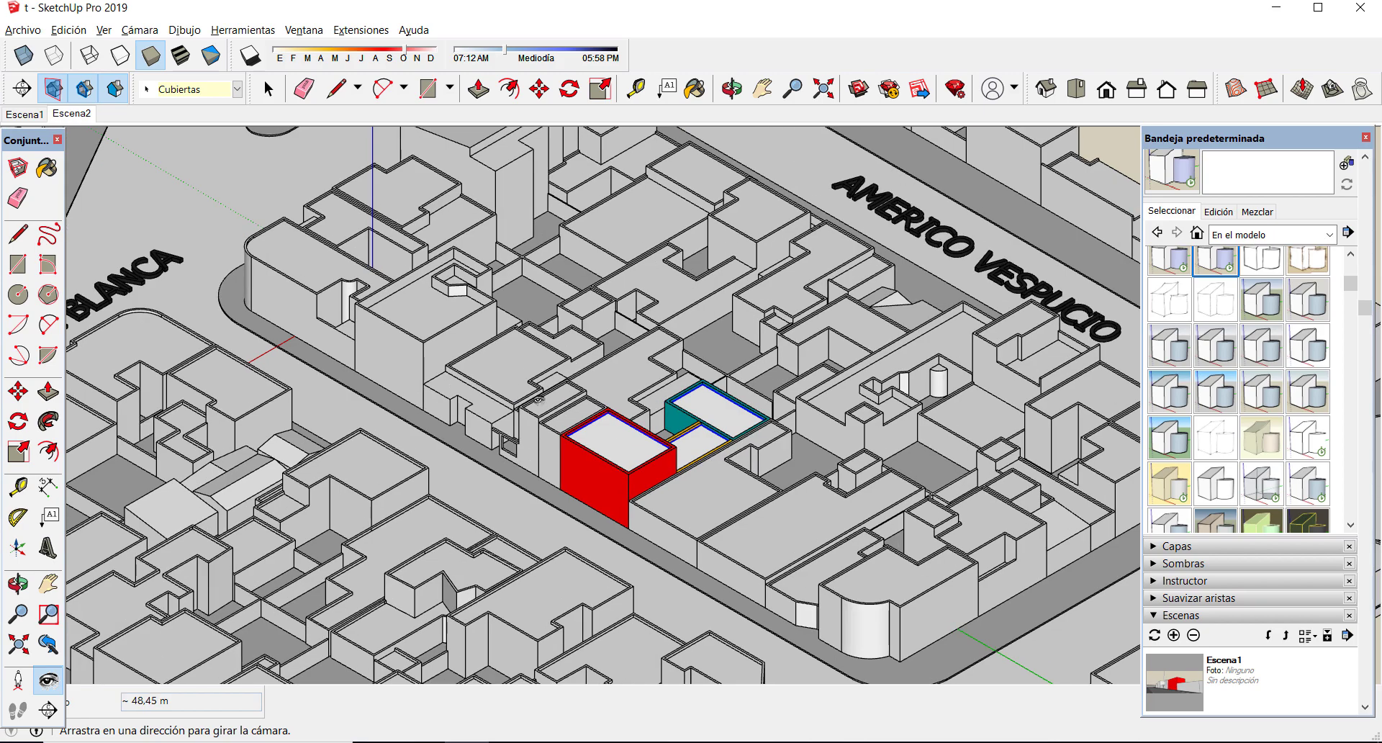
mouse_move(1340, 141)
left_mouse_down()
mouse_move(1353, 141)
mouse_move(1339, 143)
left_mouse_up()
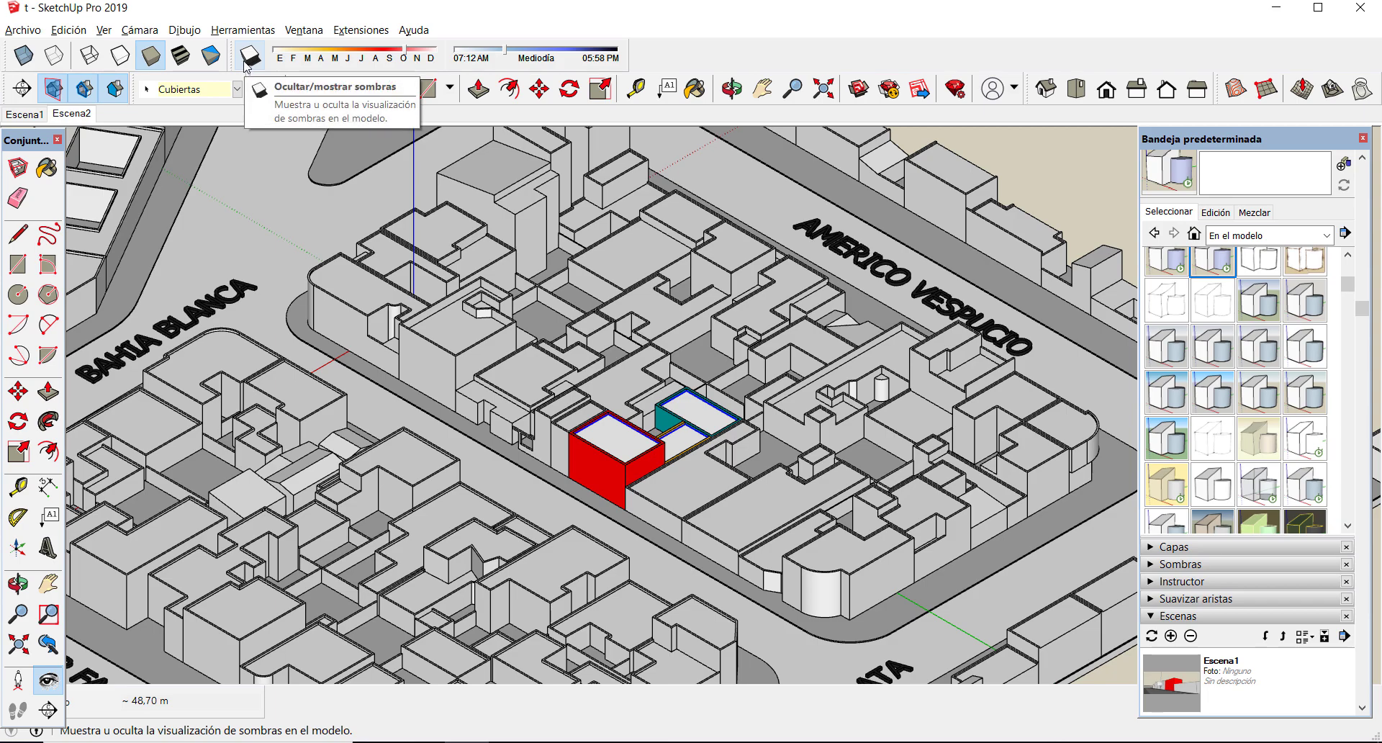
left_click(247, 63)
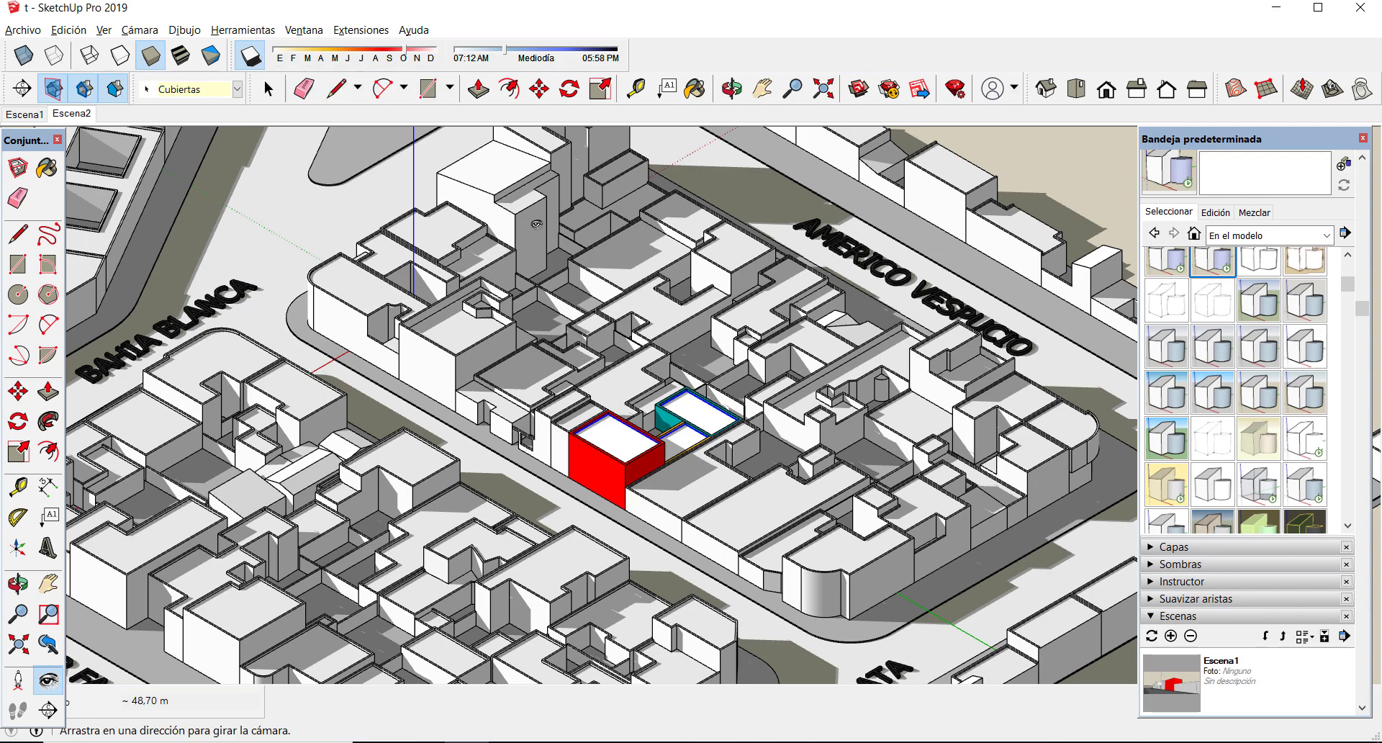
- Set the shadow date between September and October and the shadow time to late morning
left_click_drag(709, 490, 717, 506)
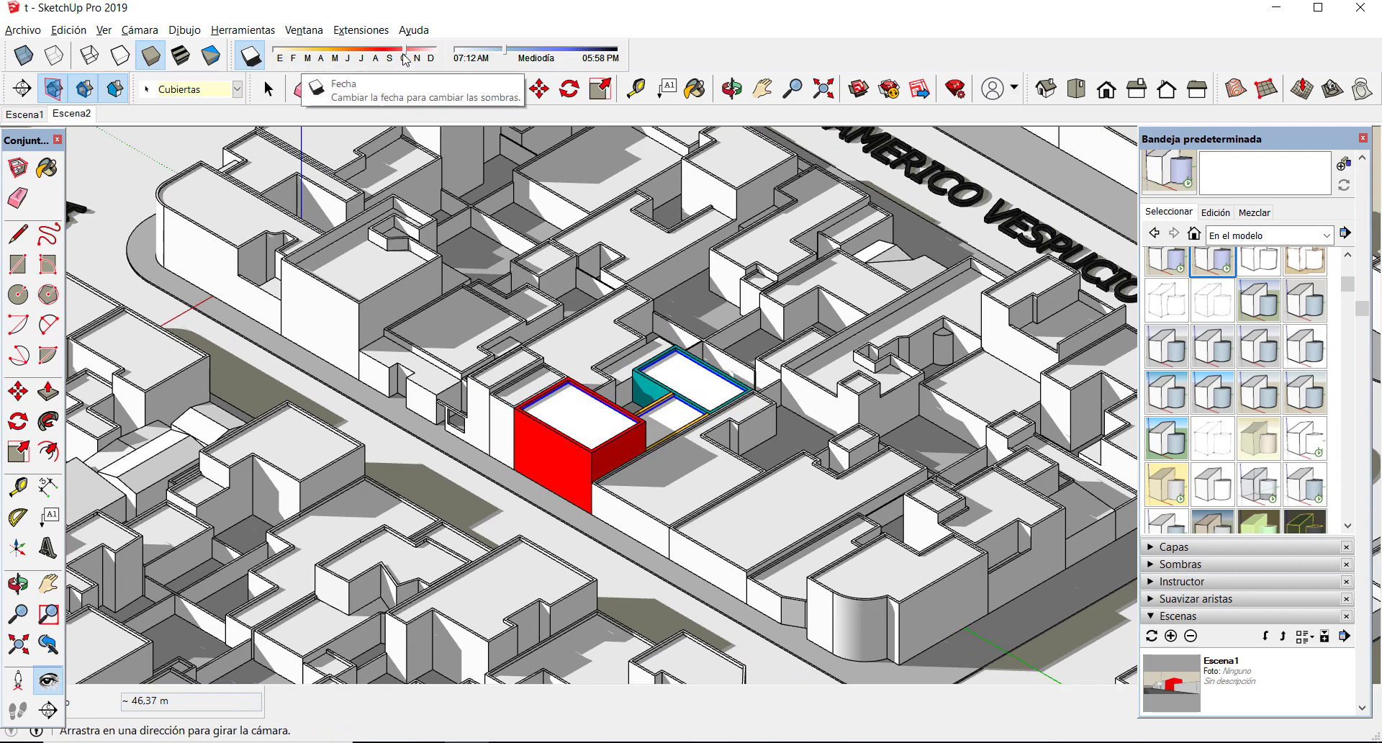
left_click(317, 54)
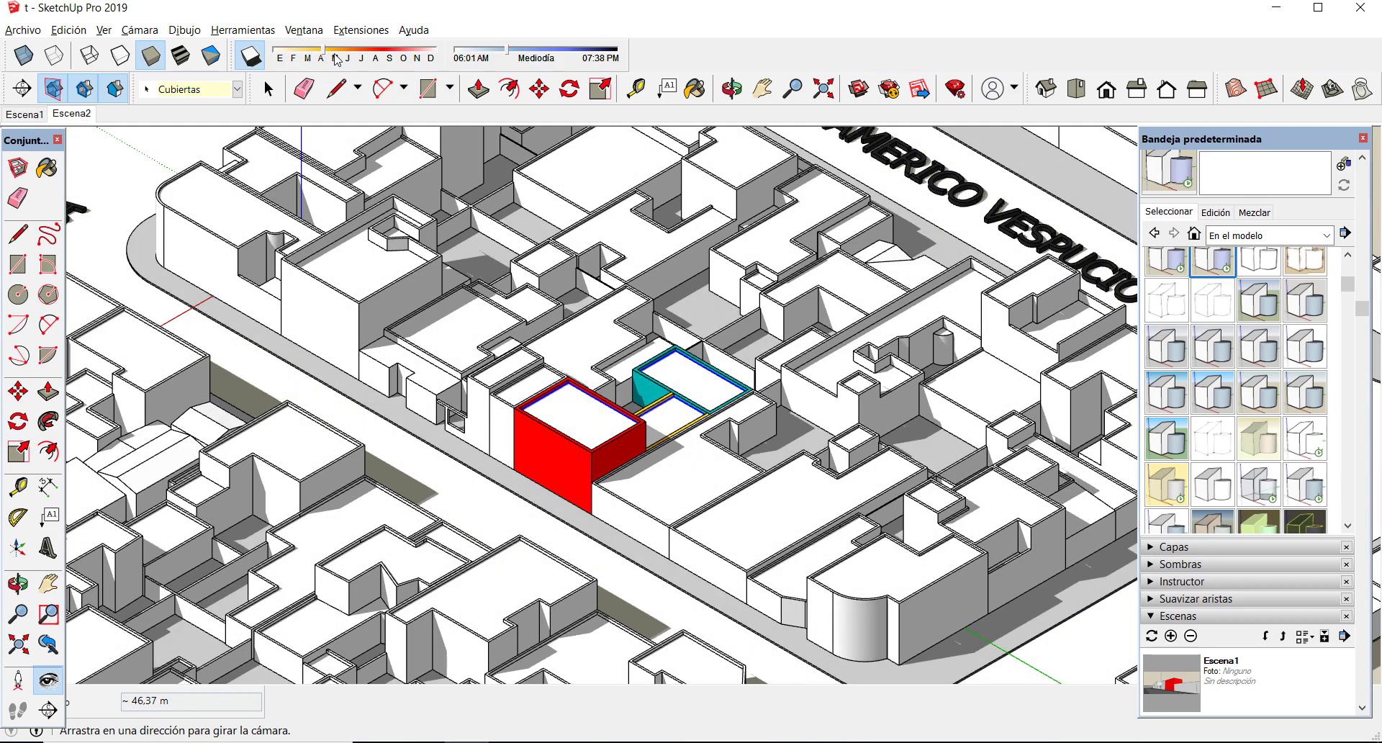
left_click_drag(337, 61, 397, 69)
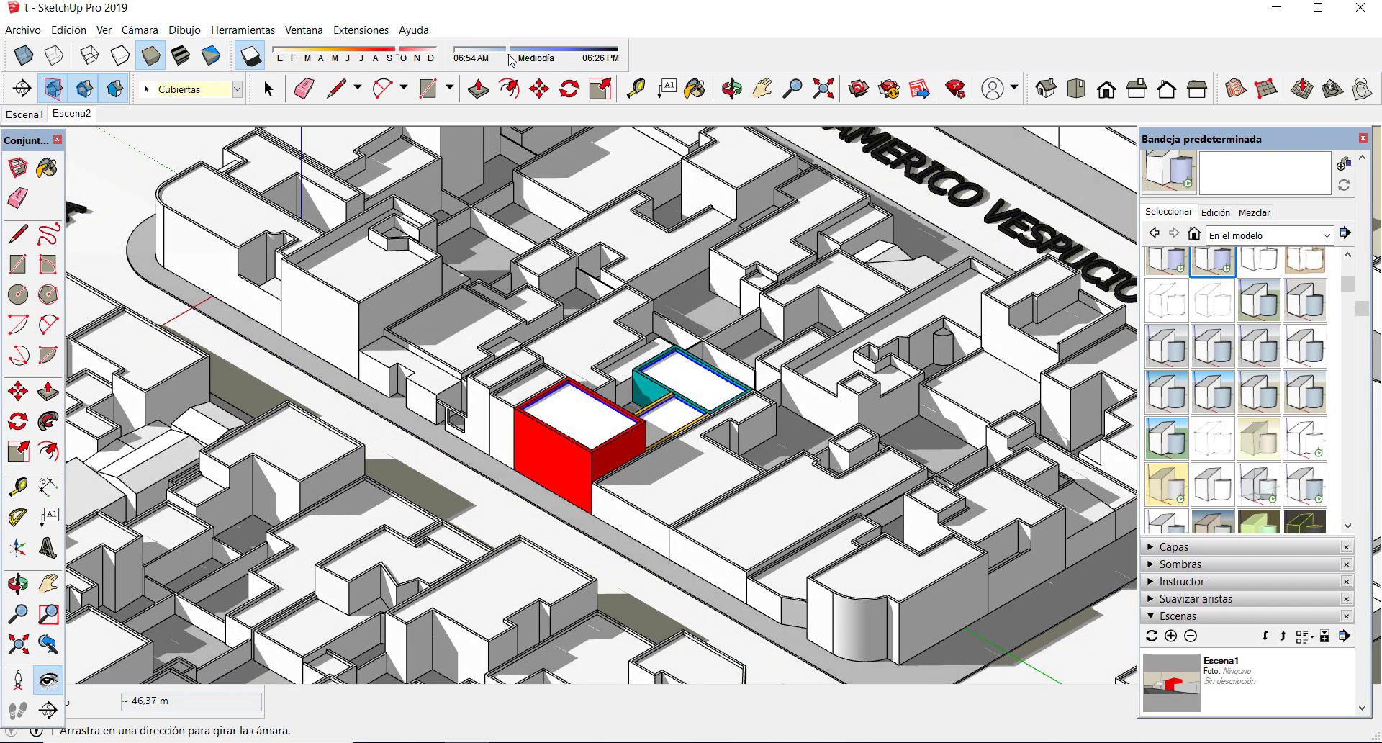
mouse_move(510, 60)
left_mouse_down()
mouse_move(576, 61)
mouse_move(501, 64)
left_mouse_up()
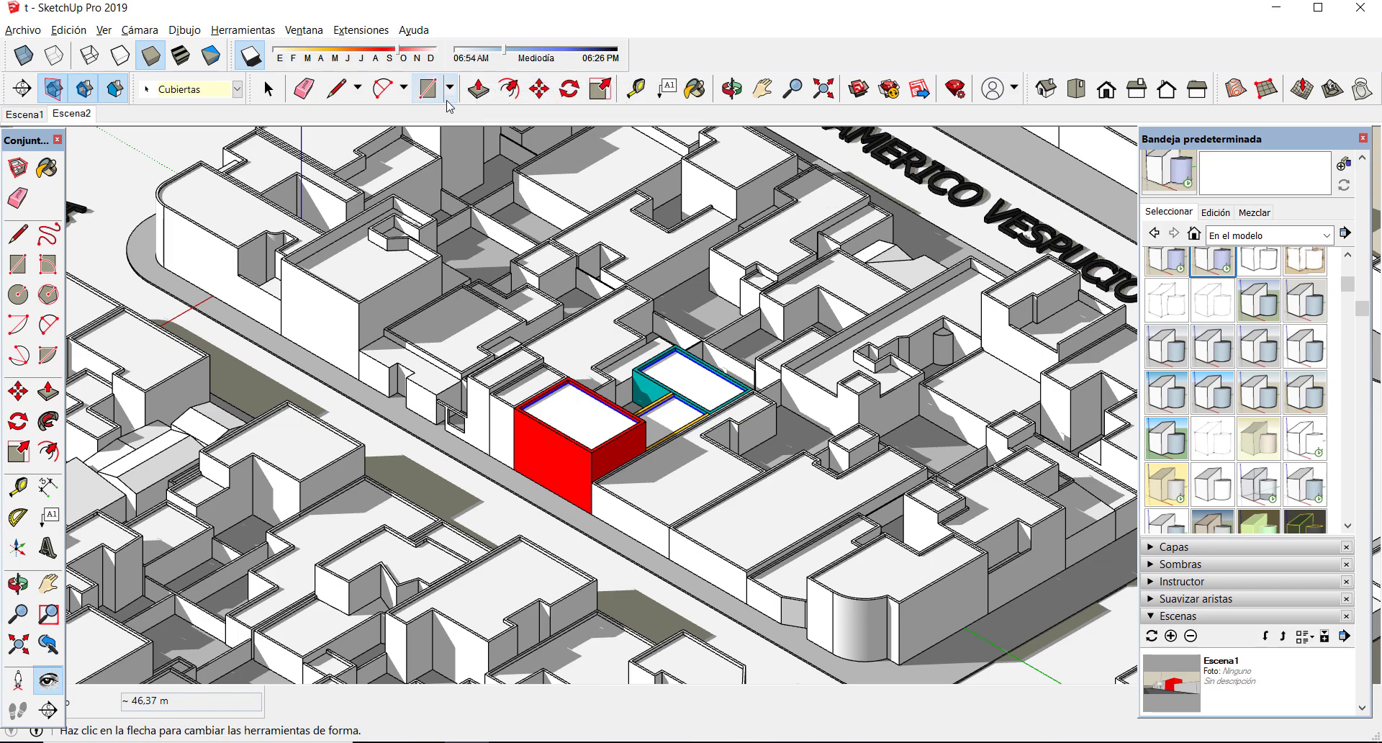
mouse_move(496, 58)
left_mouse_down()
mouse_move(479, 58)
mouse_move(581, 58)
mouse_move(512, 67)
left_mouse_up()
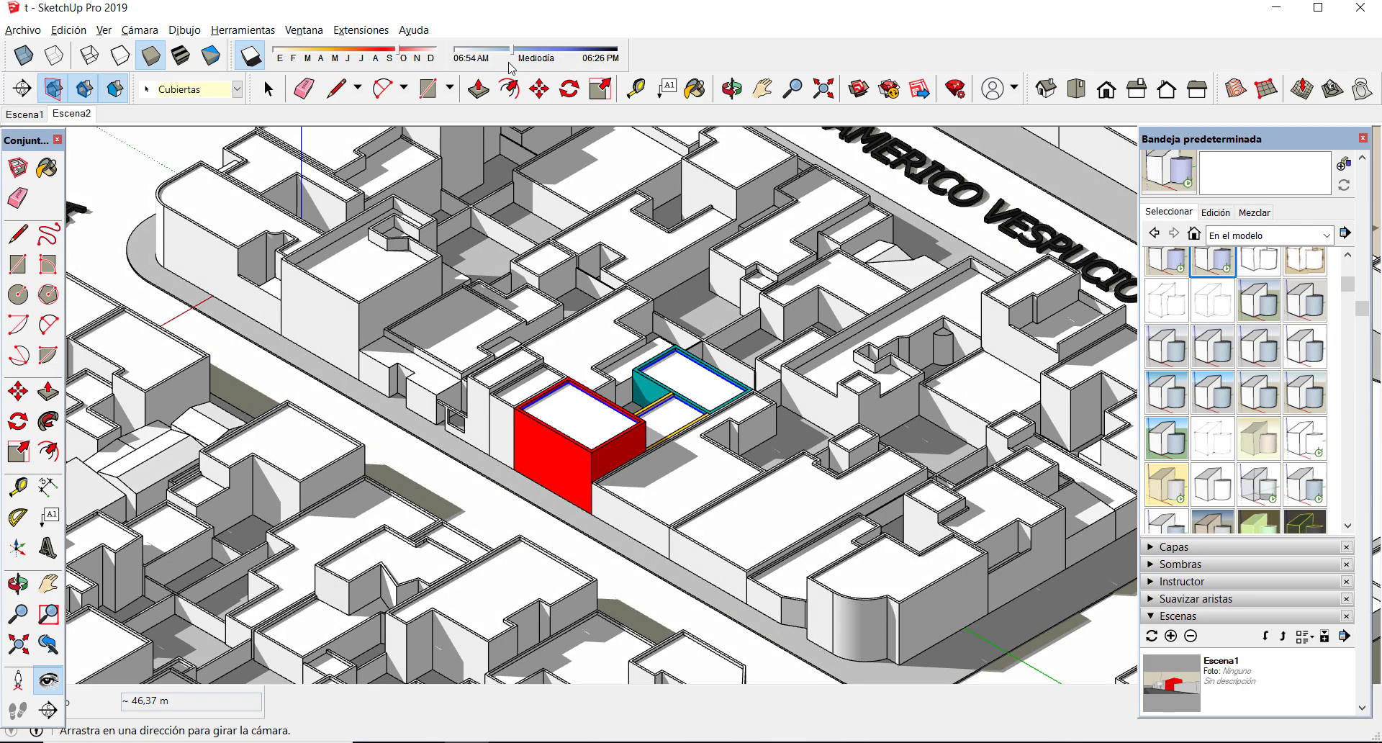
- Orbit to a nearly overhead view of the shaded blocks, frame the whole site, and return to the Select tool
scroll(466, 341, "down", 3)
middle_click_drag(466, 341, 657, 574)
scroll(403, 148, "up", 2)
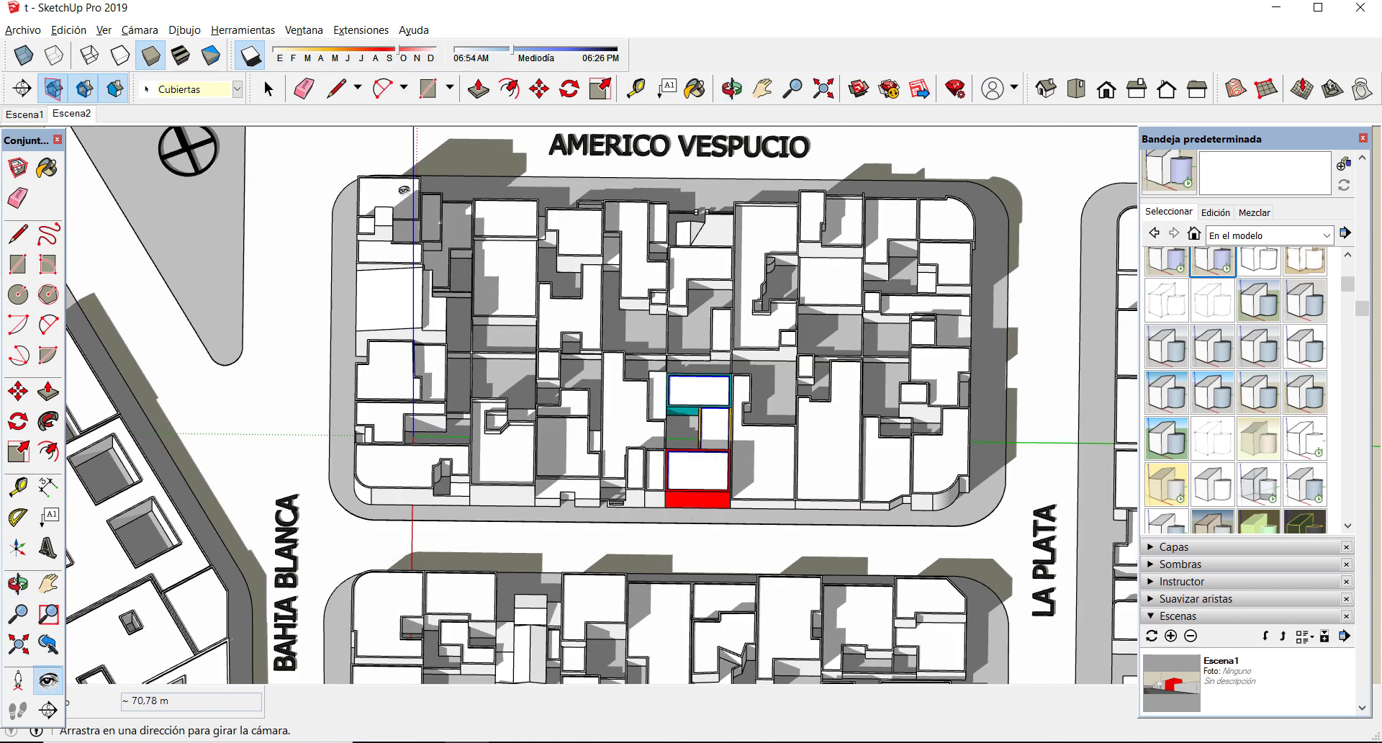
scroll(978, 382, "down", 1)
scroll(871, 371, "down", 1)
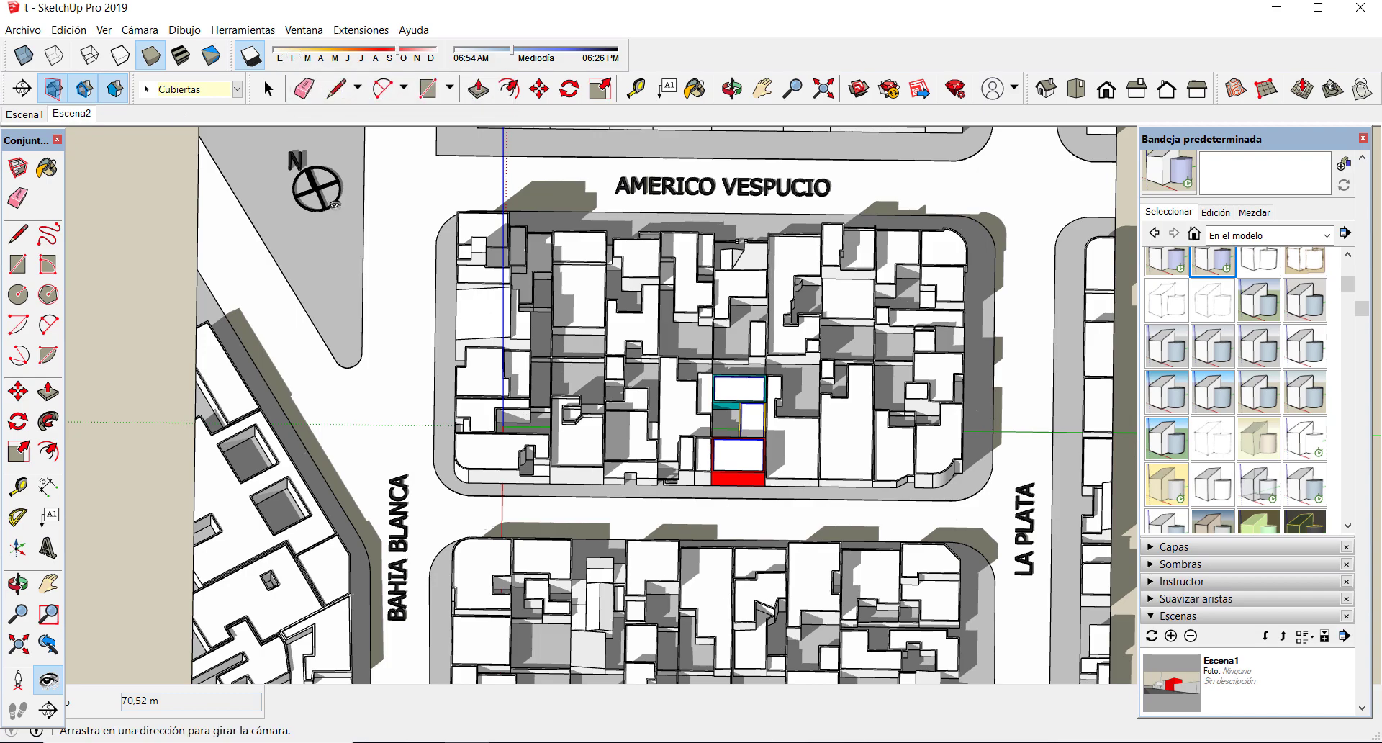
left_click_drag(753, 124, 579, 249)
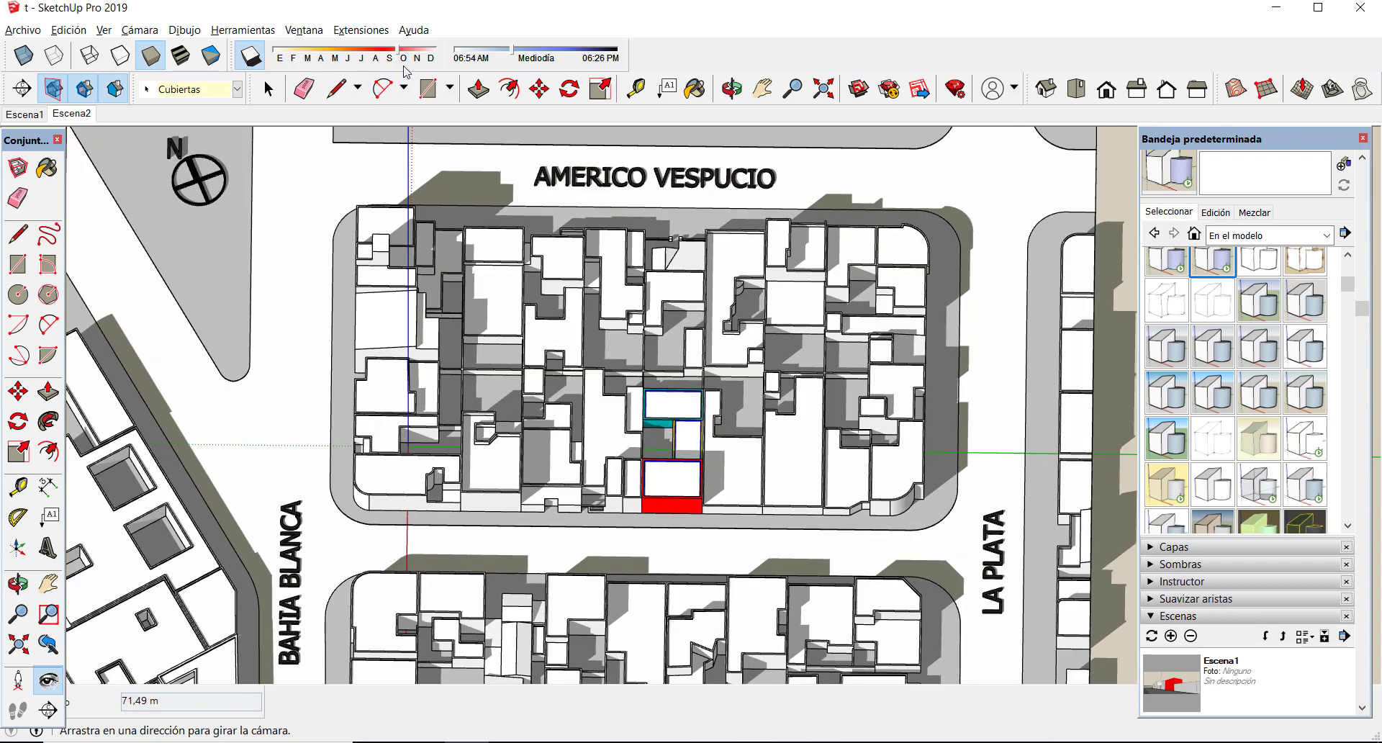
scroll(550, 346, "down", 2)
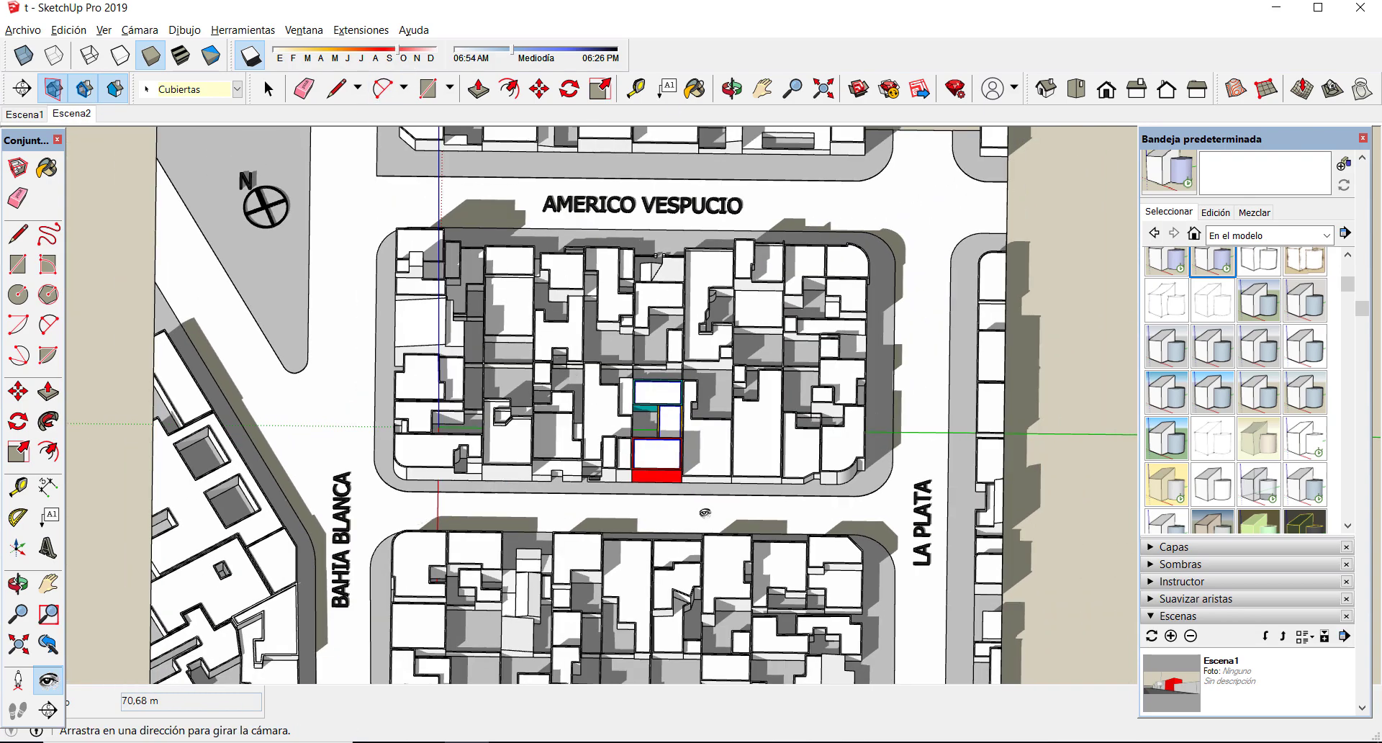
scroll(550, 346, "down", 4)
scroll(617, 545, "down", 3)
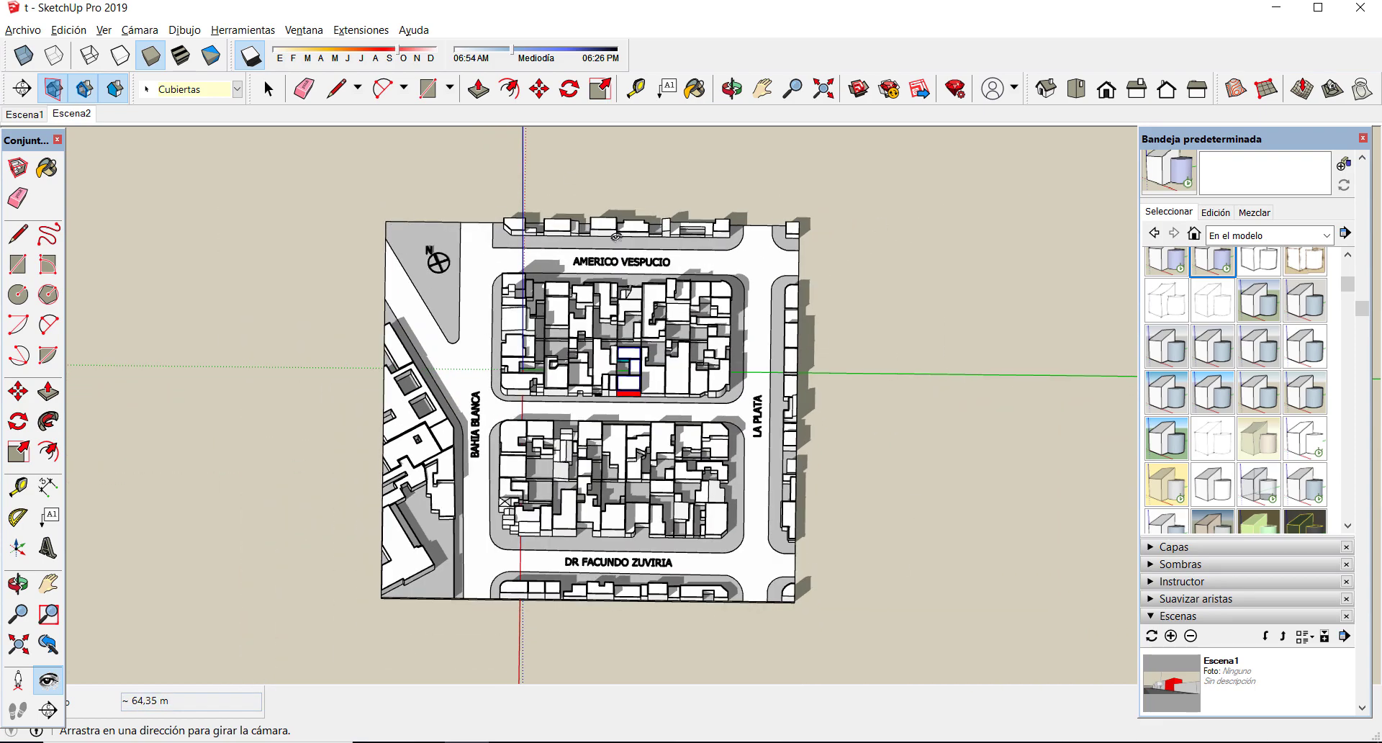
scroll(622, 321, "up", 3)
left_click(269, 88)
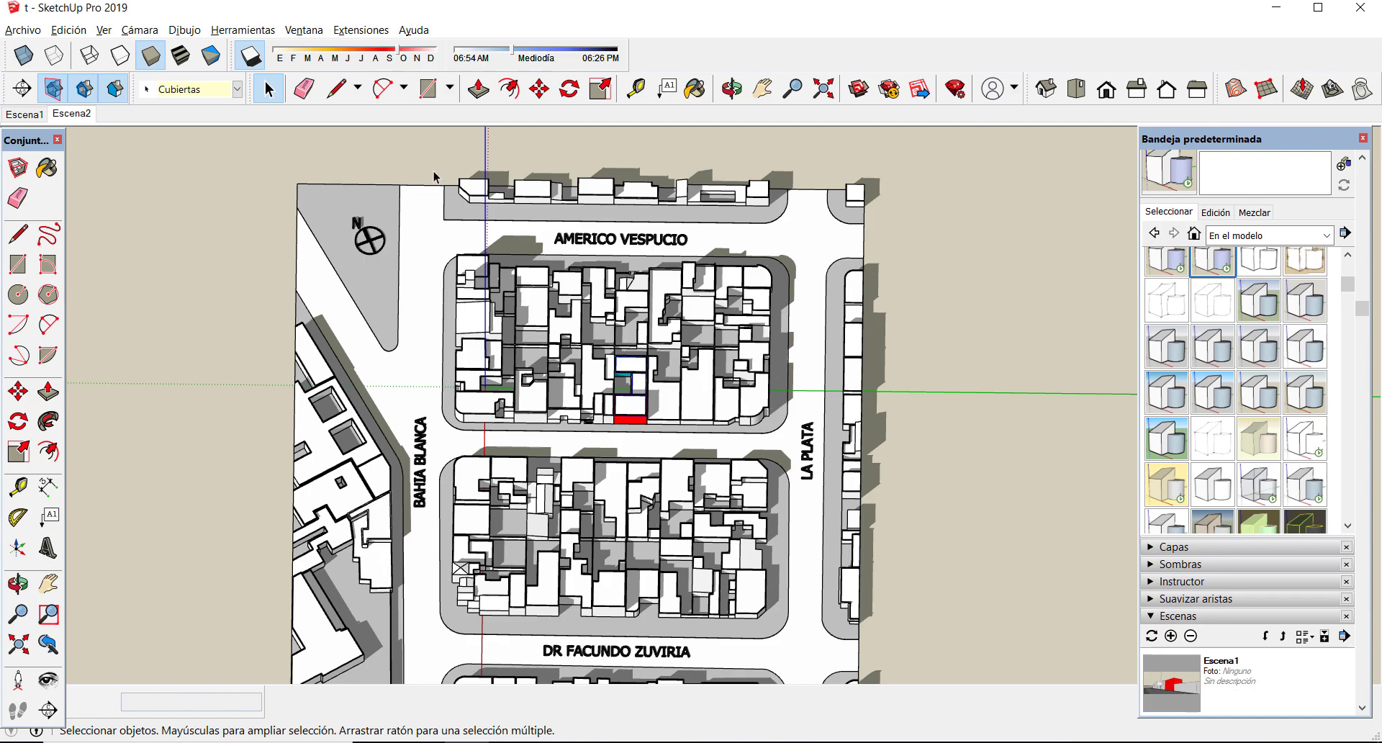
scroll(523, 175, "down", 2)
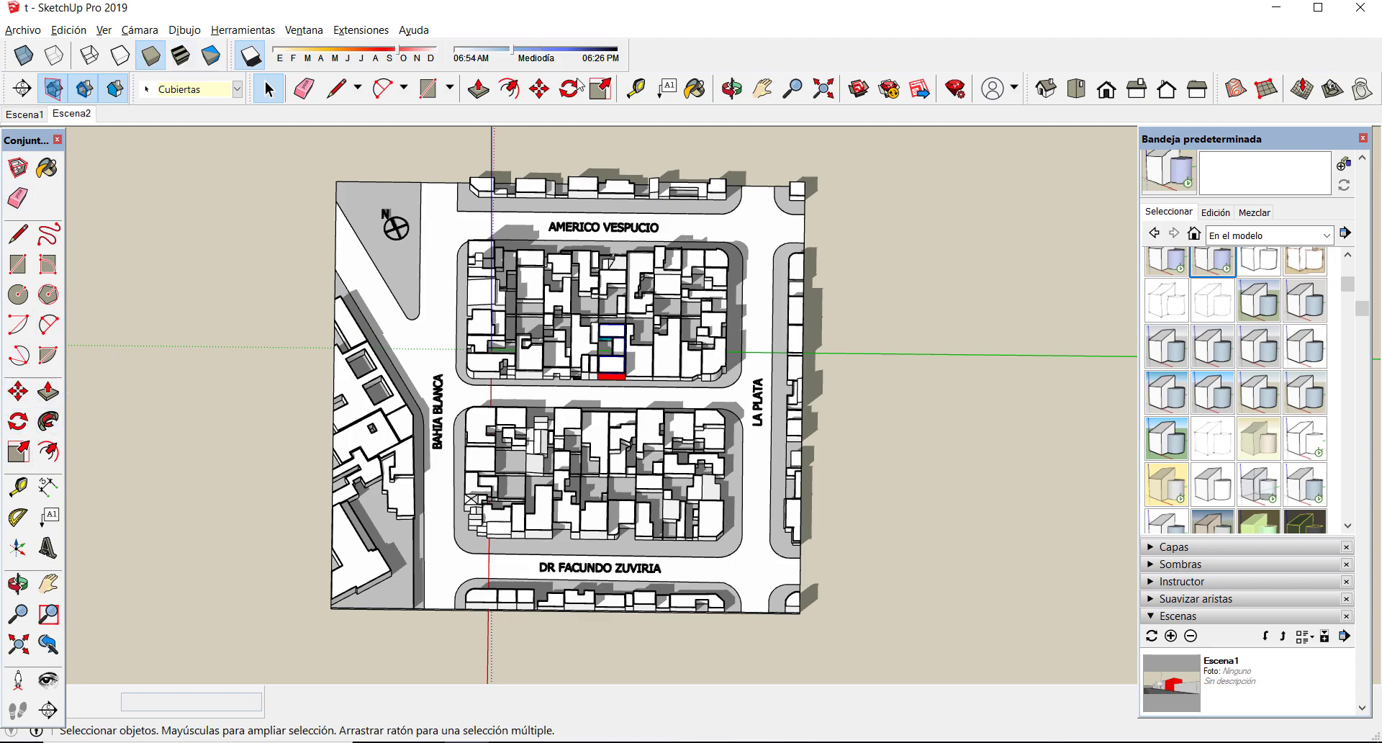
scroll(547, 434, "up", 1)
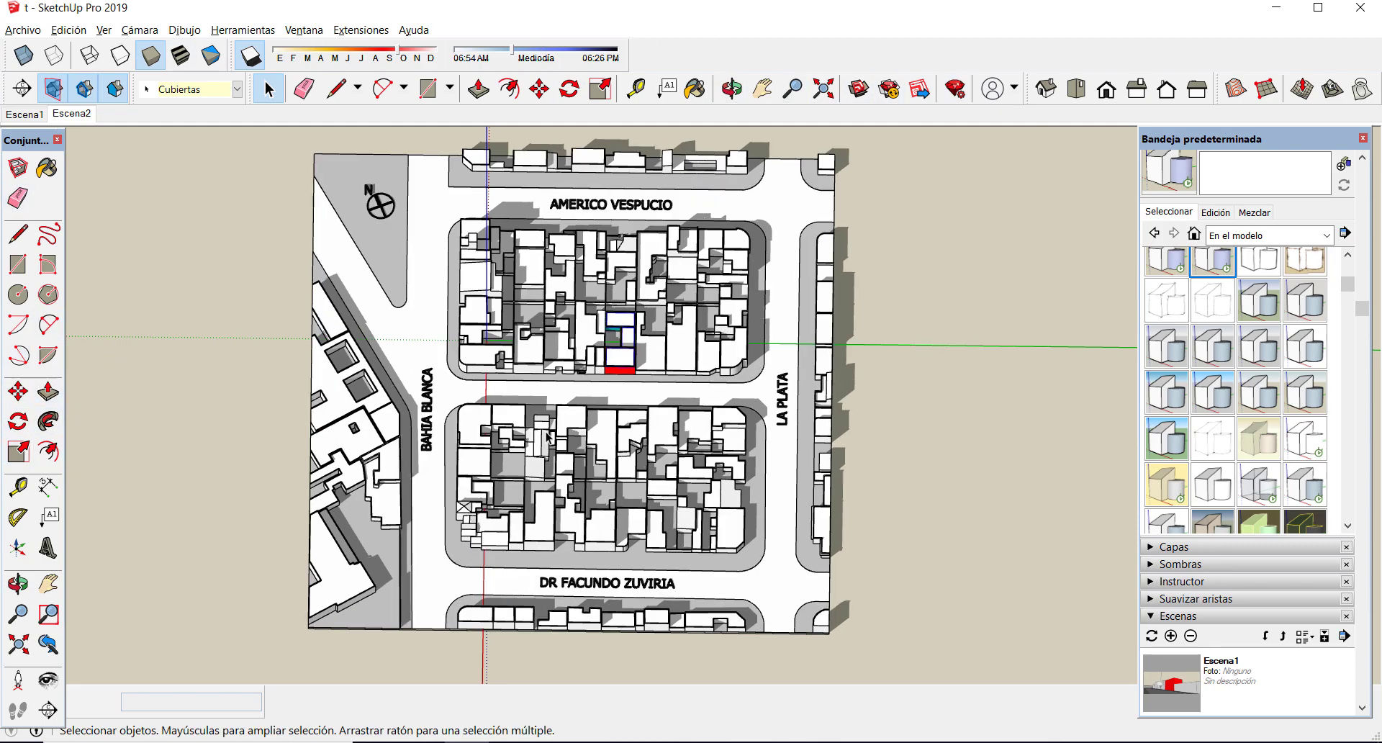
scroll(611, 323, "down", 2)
scroll(569, 210, "up", 3)
scroll(614, 206, "down", 3)
scroll(614, 205, "up", 2)
mouse_move(617, 354)
middle_mouse_down()
mouse_move(571, 407)
mouse_move(594, 389)
mouse_move(629, 418)
mouse_move(646, 335)
mouse_move(616, 370)
middle_mouse_up()
scroll(631, 417, "up", 2)
scroll(616, 370, "down", 3)
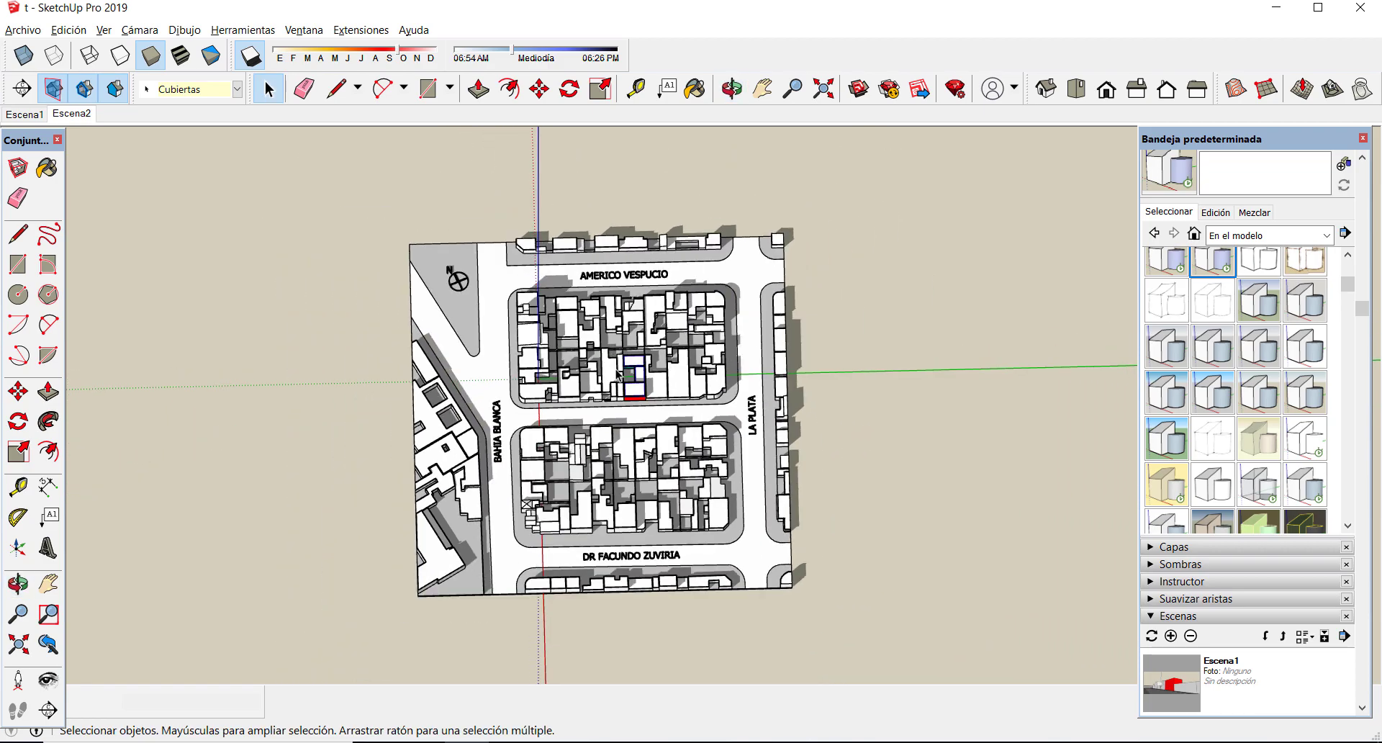